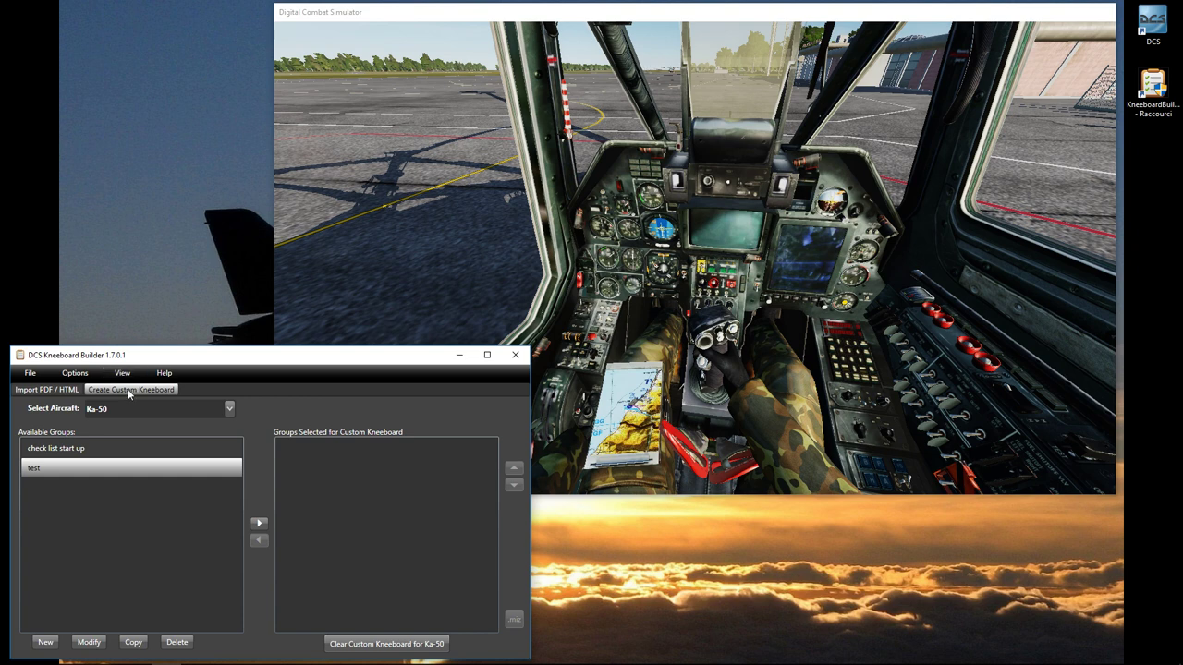
- Open the general DCS World kneeboard folder from DCS Kneeboard Builder and display its full path
{"action": "left_click", "coordinate": [123, 374]}
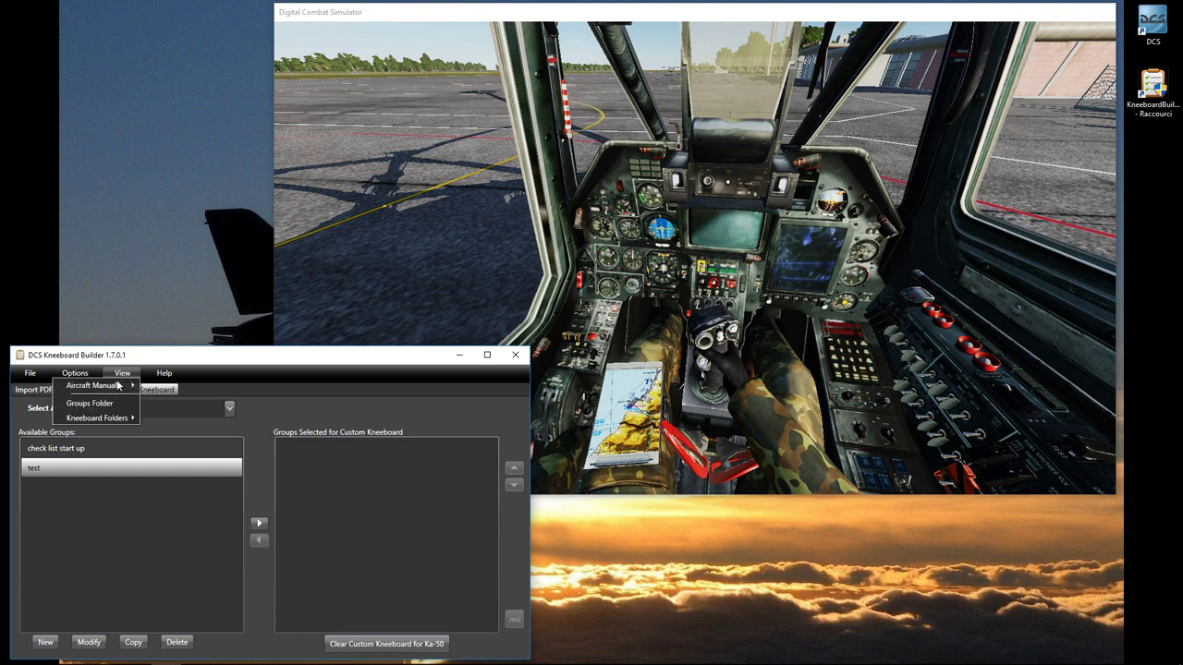
{"action": "mouse_move", "coordinate": [93, 423]}
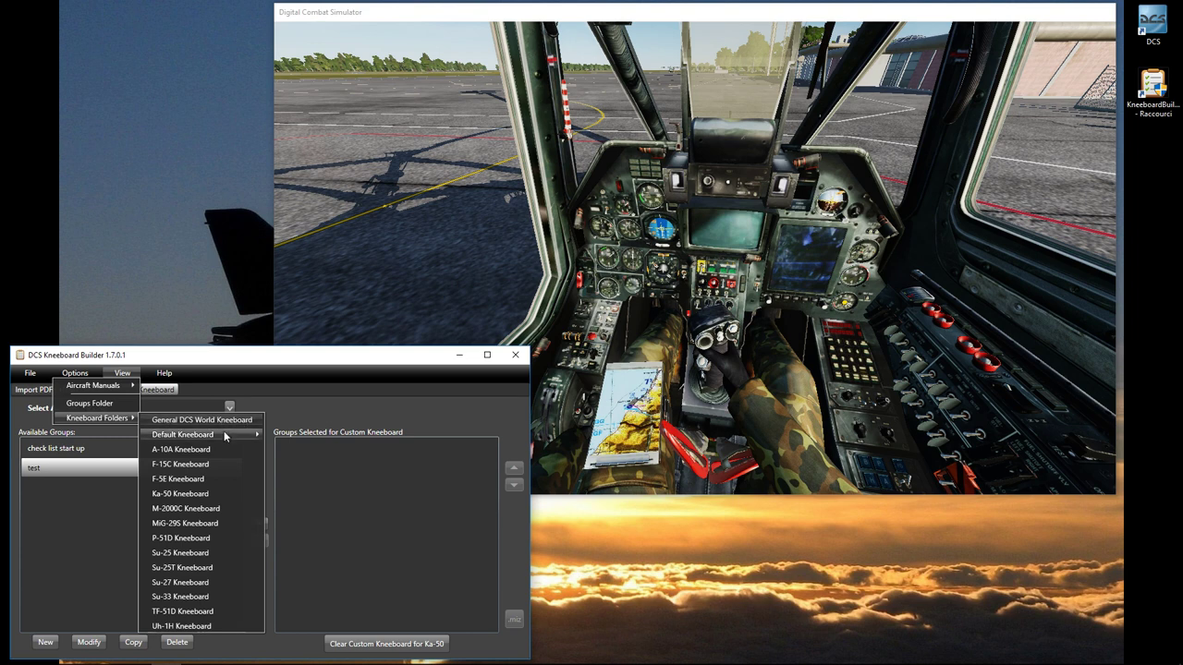
{"action": "mouse_move", "coordinate": [222, 436]}
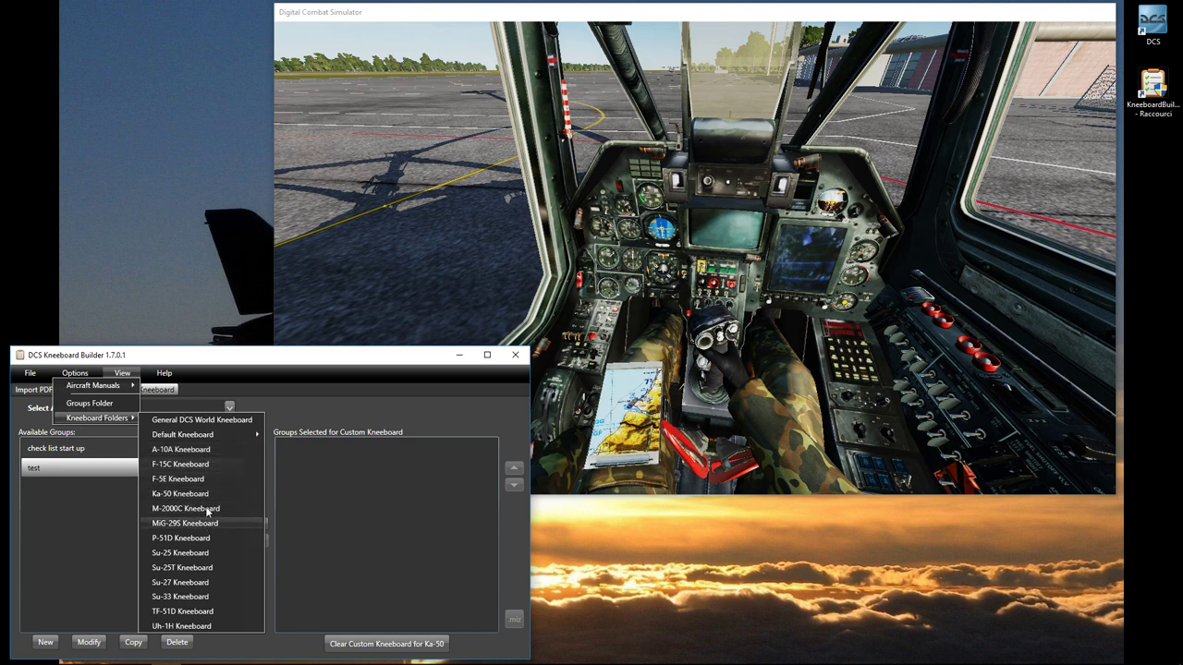
{"action": "left_click", "coordinate": [189, 421]}
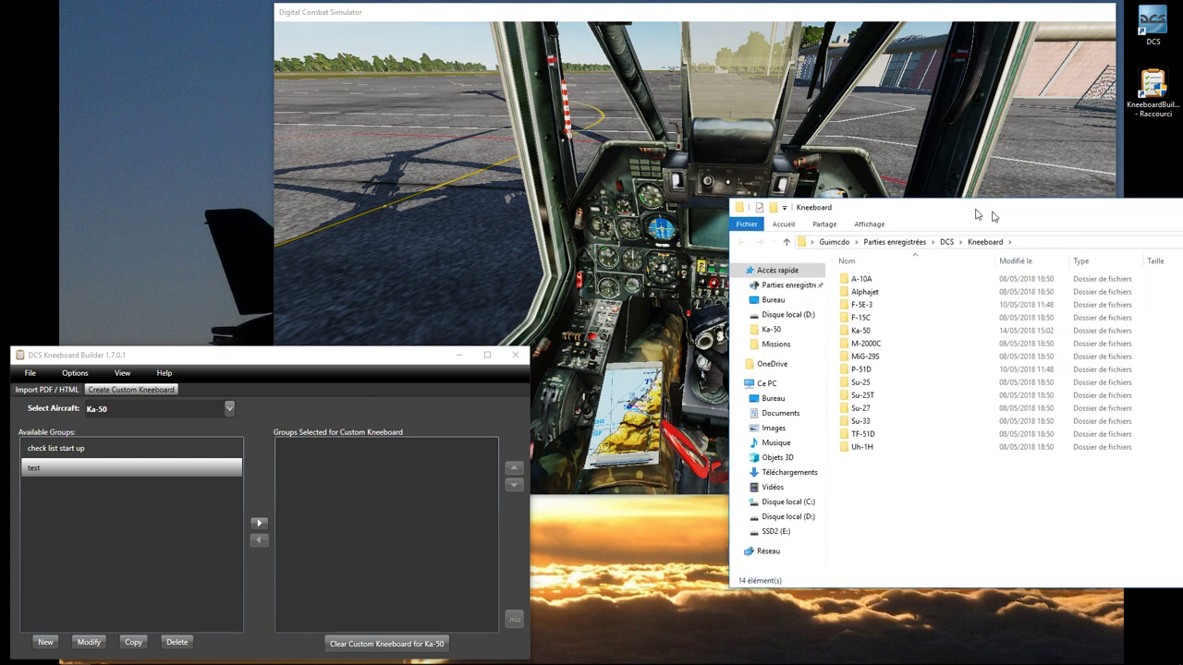
{"action": "left_click_drag", "start_coordinate": [978, 129], "coordinate": [504, 146]}
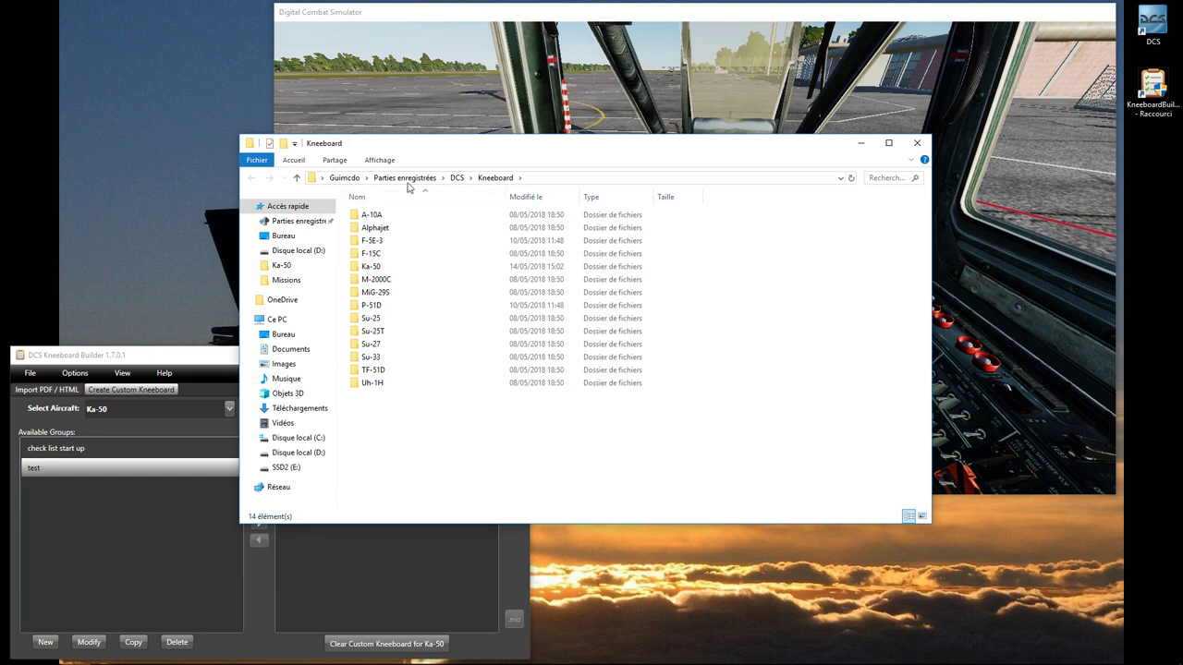
{"action": "left_click", "coordinate": [605, 179]}
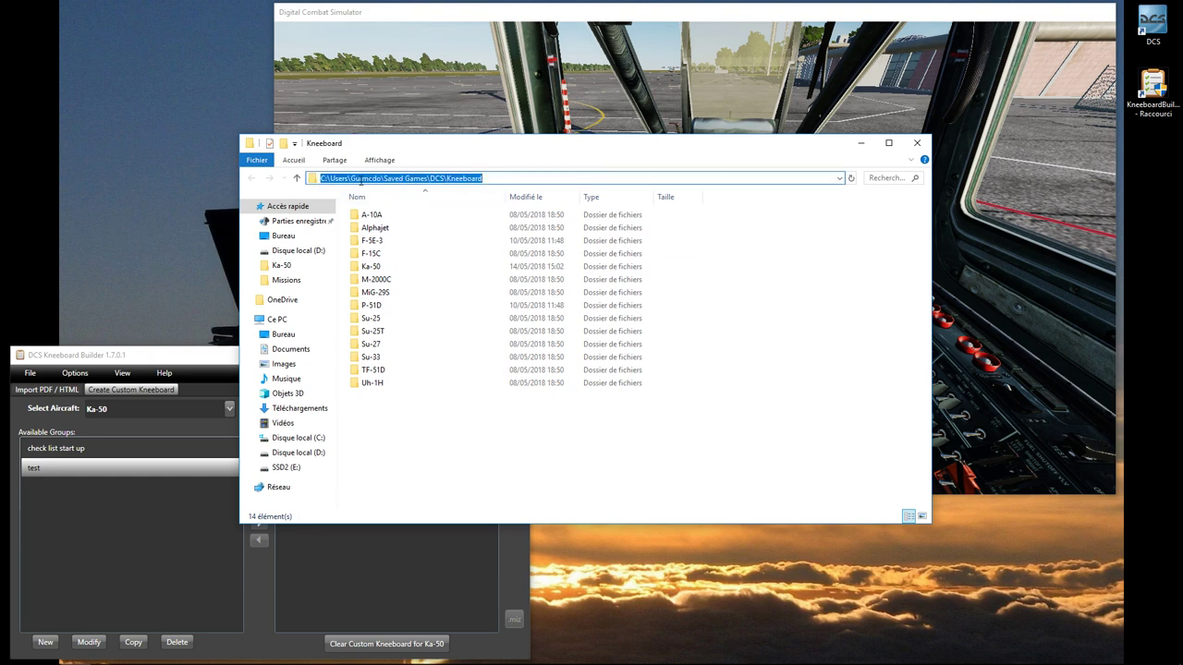
{"action": "left_click", "coordinate": [425, 179]}
{"action": "left_click_drag", "start_coordinate": [383, 178], "coordinate": [504, 175]}
{"action": "left_click", "coordinate": [504, 177]}
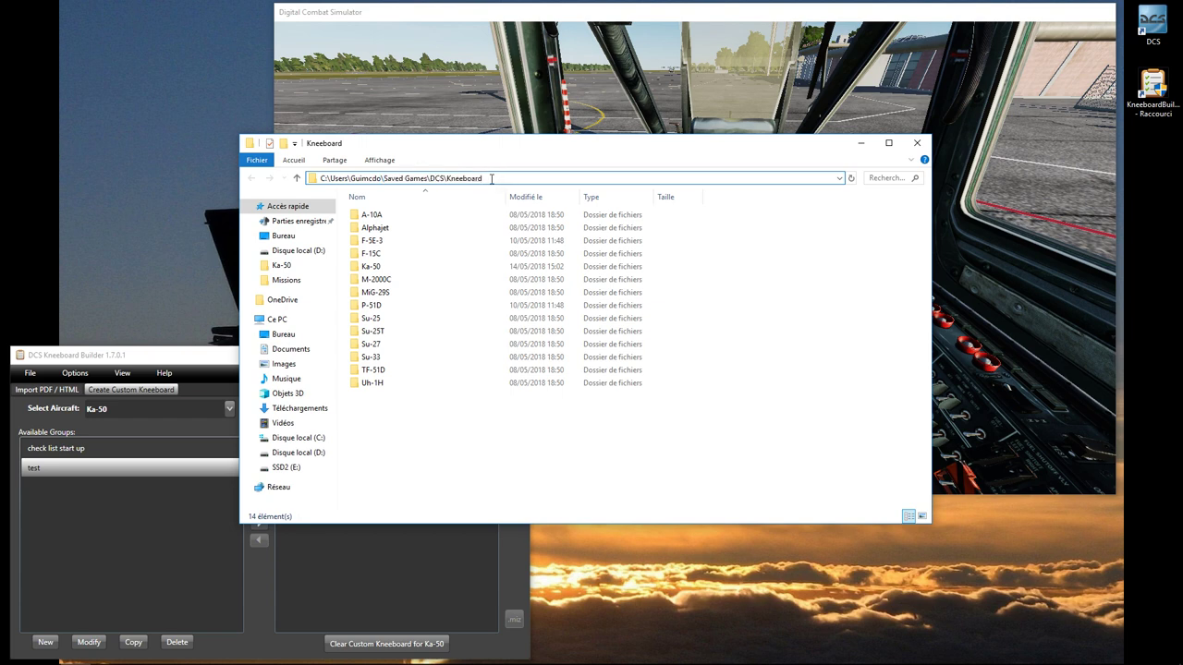
- Look inside the Ka-50 and Su-25T kneeboard folders, returning to the Kneeboard folder each time, and close the folder window
{"action": "left_click", "coordinate": [376, 269]}
{"action": "double_click", "coordinate": [376, 269]}
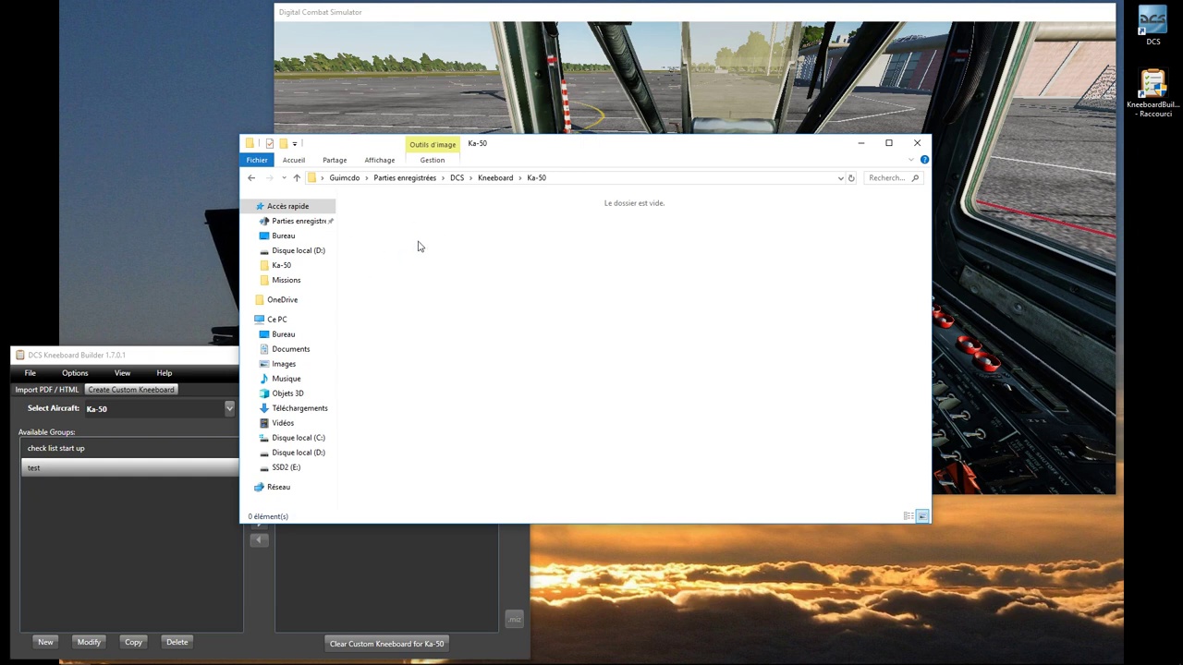
{"action": "left_click_drag", "start_coordinate": [563, 150], "coordinate": [705, 214]}
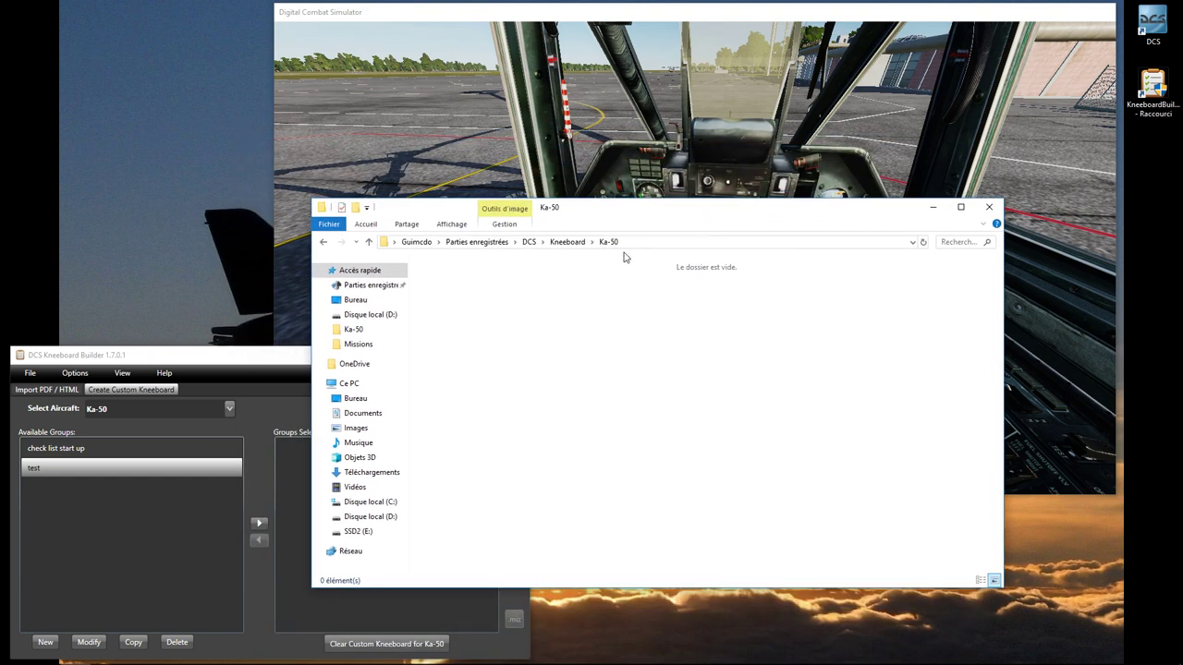
{"action": "left_click", "coordinate": [566, 241]}
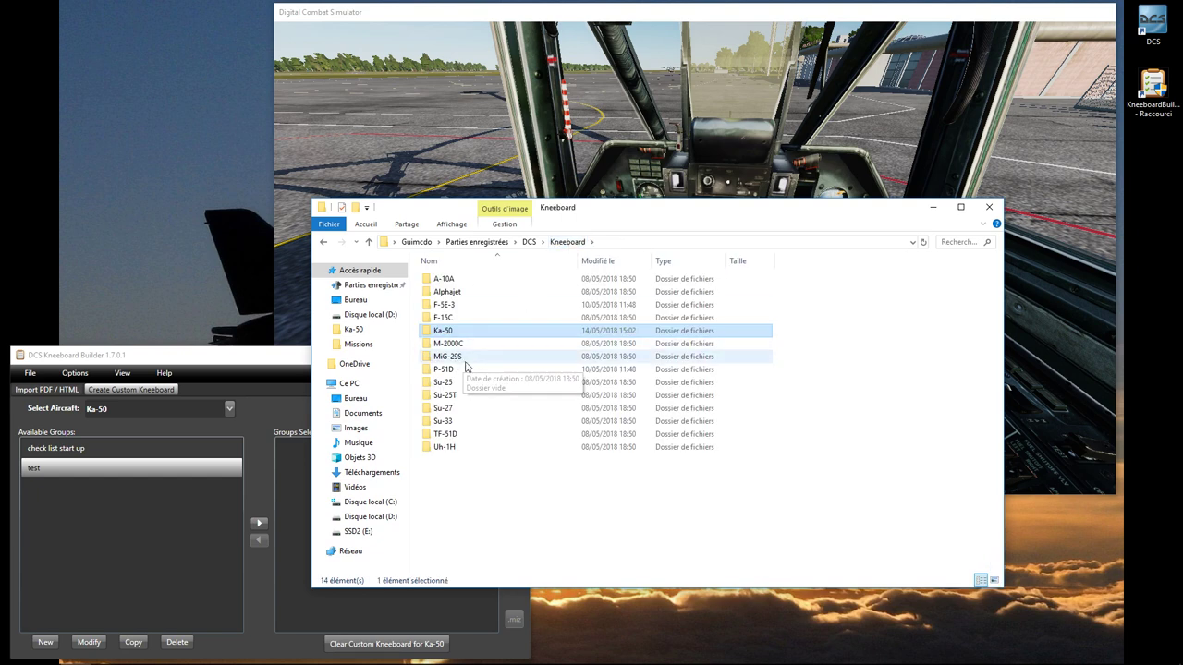
{"action": "double_click", "coordinate": [446, 395]}
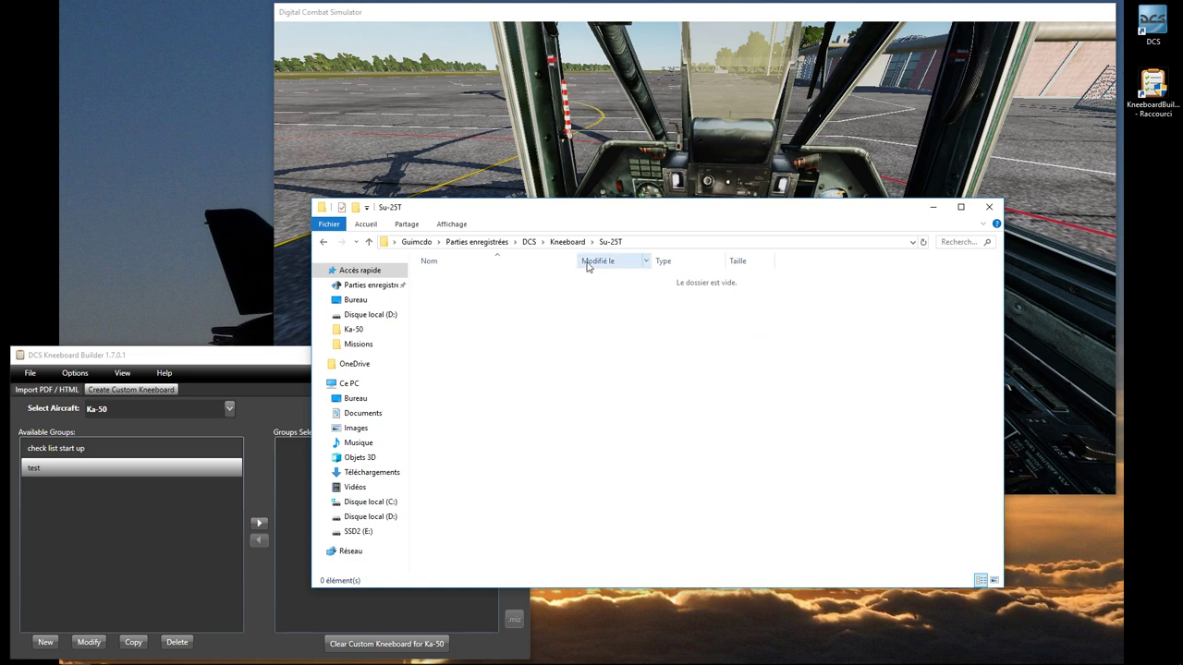
{"action": "left_click", "coordinate": [566, 242]}
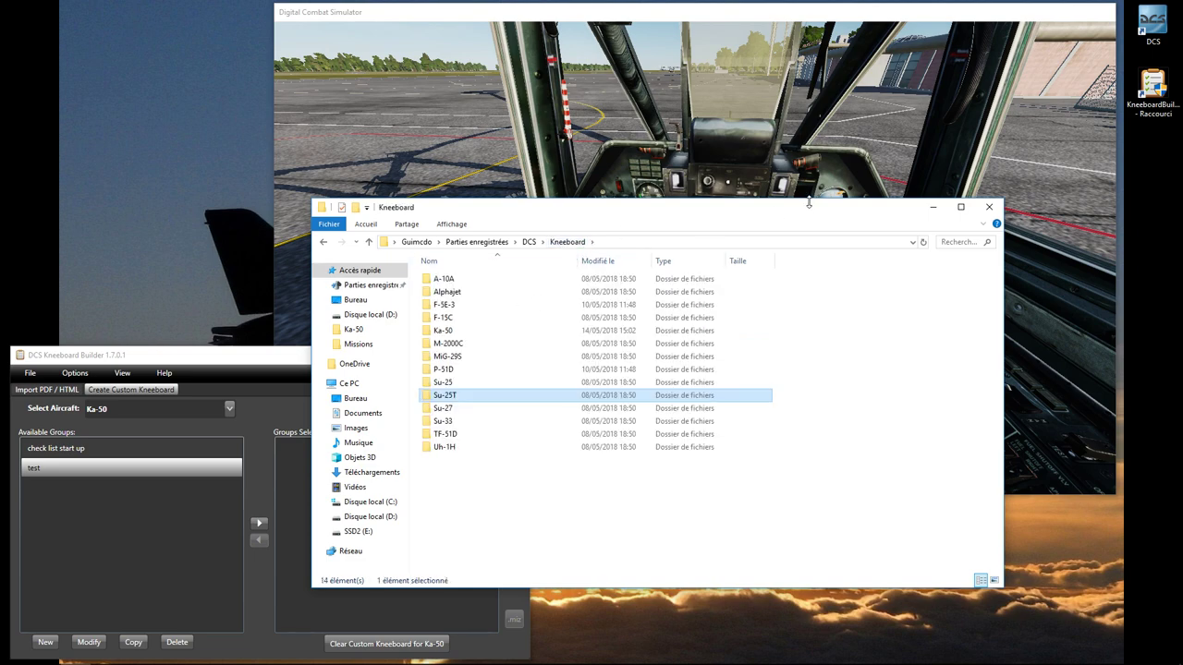
{"action": "left_click", "coordinate": [989, 207]}
- Open the default Caucasus kneeboard folder and examine its chart images in an enlarged window before restoring it
{"action": "left_click", "coordinate": [75, 372]}
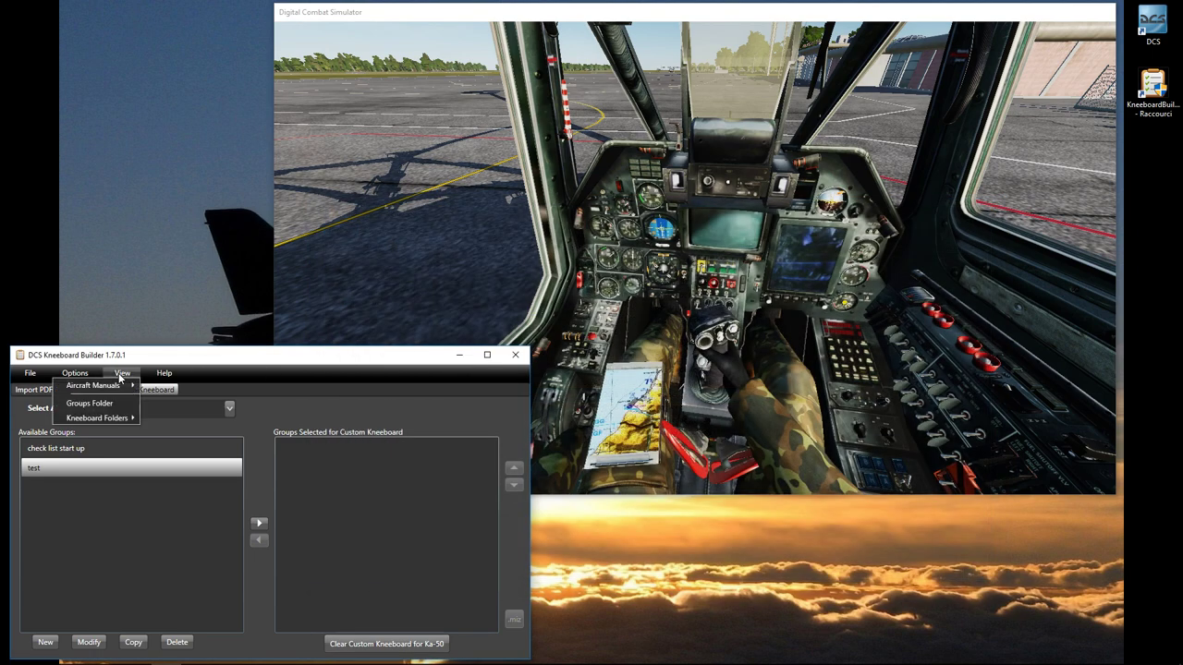
{"action": "mouse_move", "coordinate": [112, 421]}
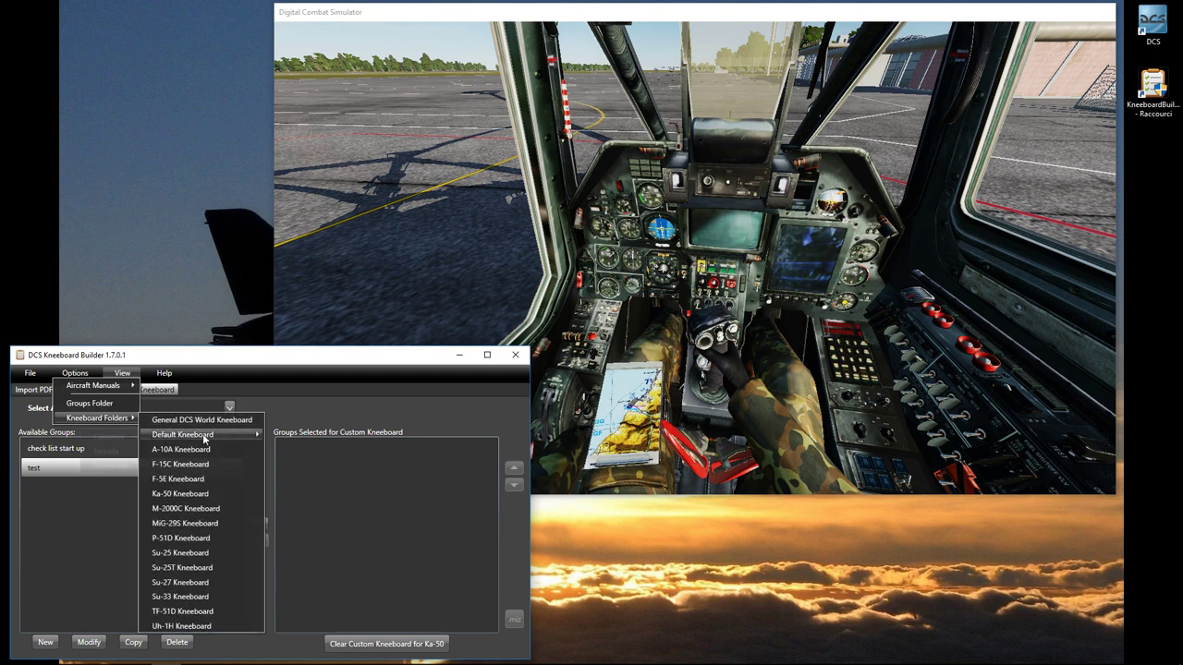
{"action": "mouse_move", "coordinate": [181, 434]}
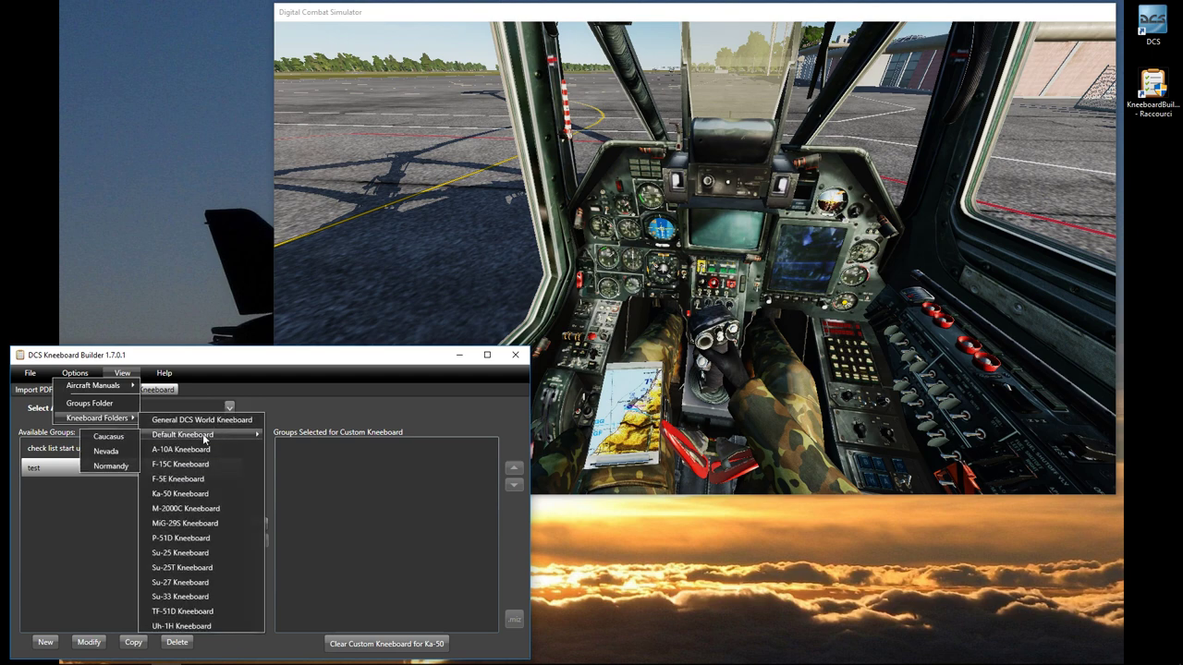
{"action": "left_click", "coordinate": [112, 435]}
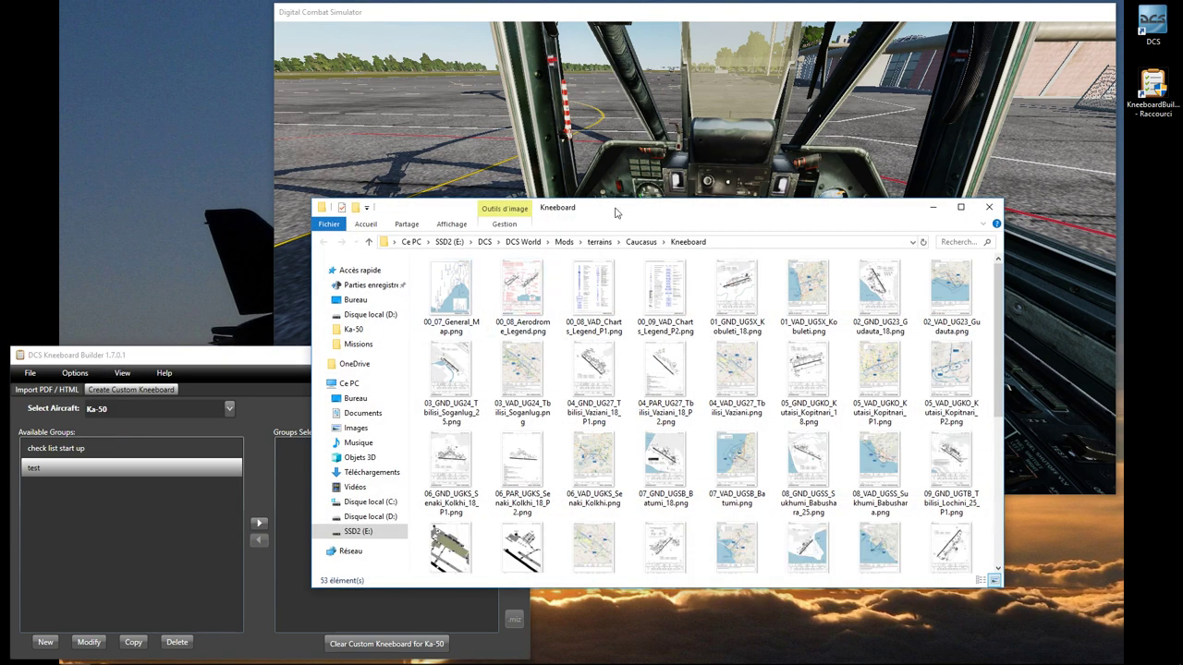
{"action": "left_click_drag", "start_coordinate": [616, 211], "coordinate": [420, 133]}
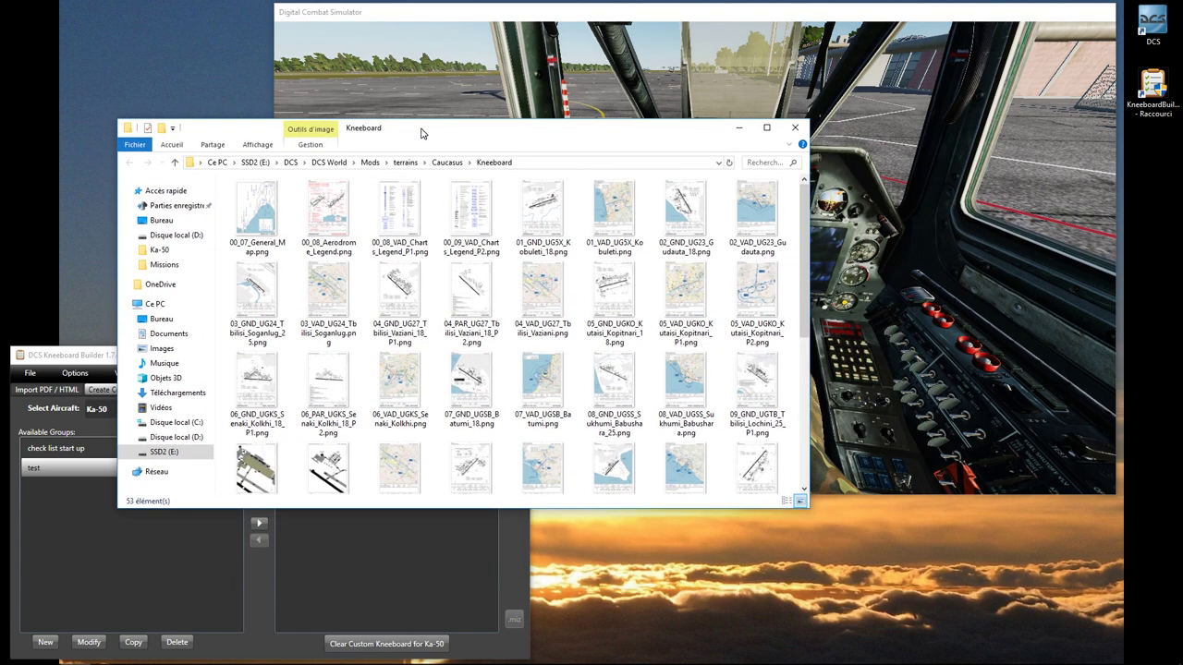
{"action": "double_click", "coordinate": [421, 133]}
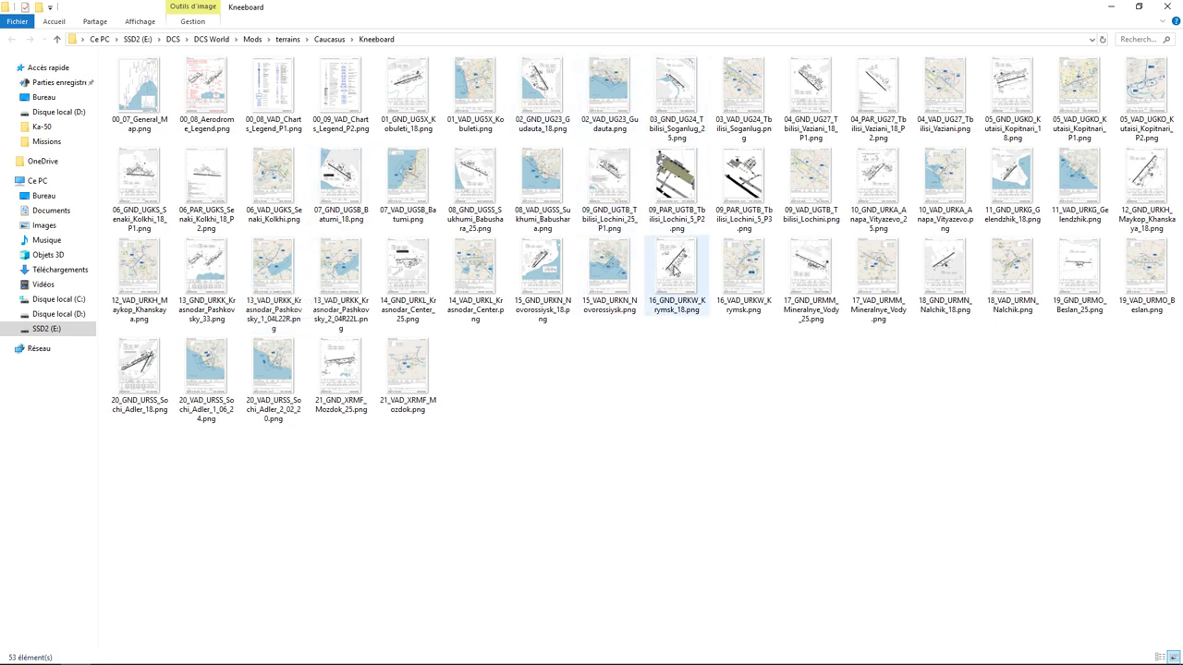
{"action": "double_click", "coordinate": [769, 17]}
{"action": "left_click_drag", "start_coordinate": [766, 62], "coordinate": [826, 35]}
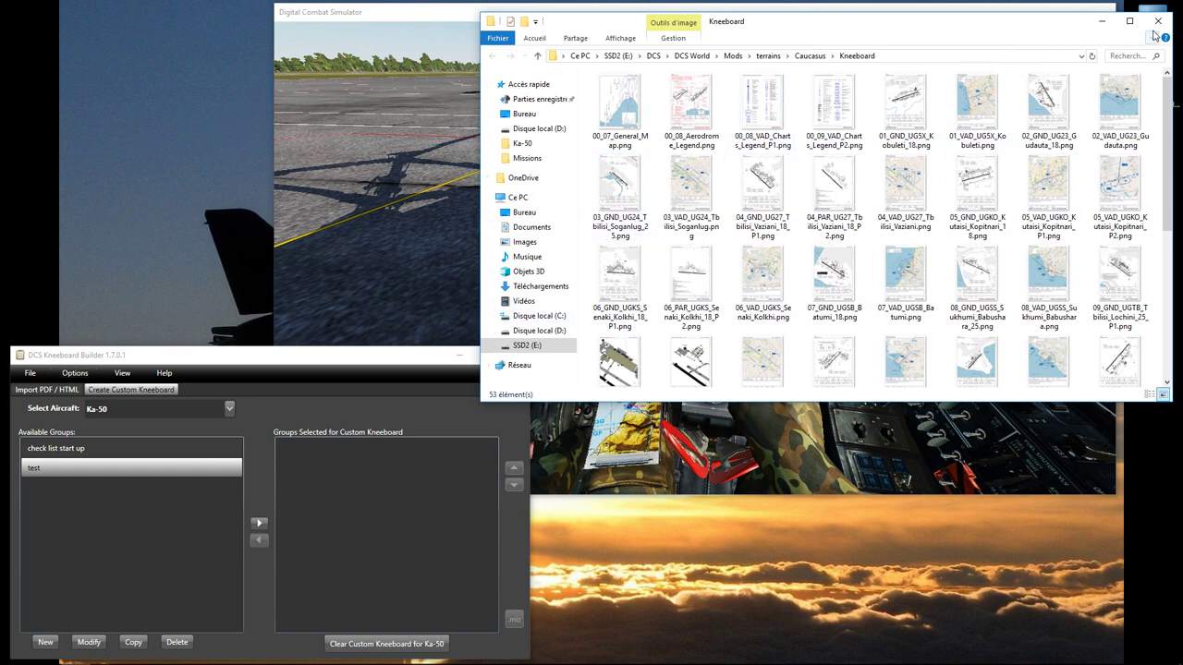
- Save preferences that keep the kneeboard clear of default charts, with E:\DCS\DCS World as install directory, and close the Caucasus folder after checking it
{"action": "left_click", "coordinate": [76, 374]}
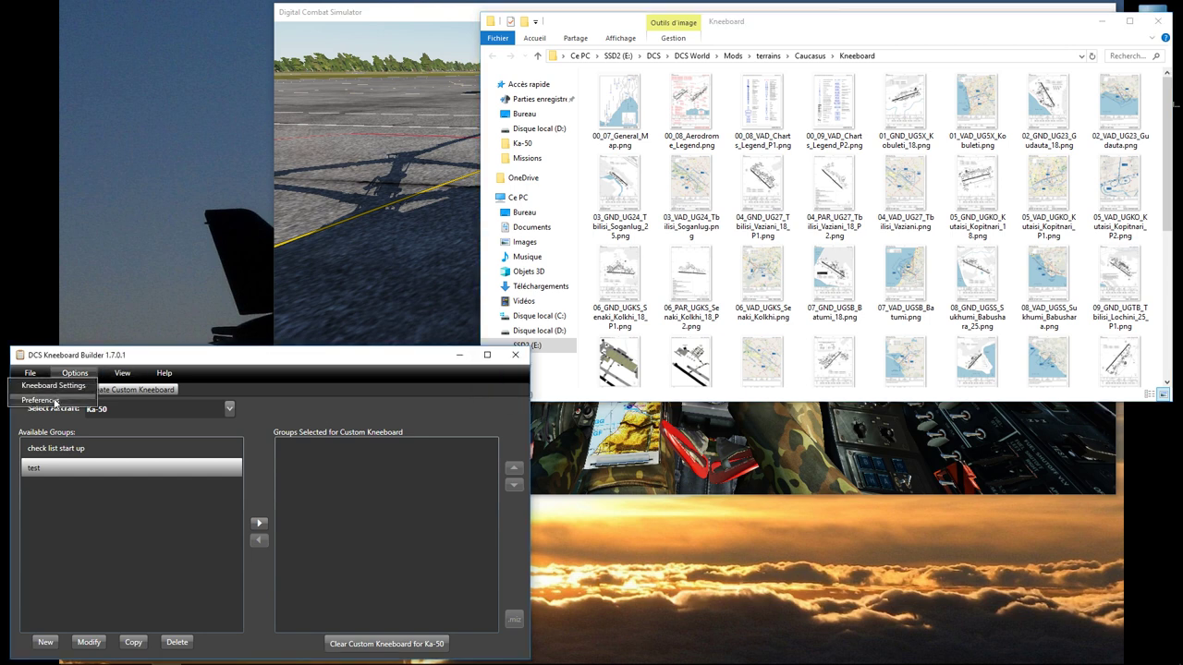
{"action": "left_click", "coordinate": [46, 400]}
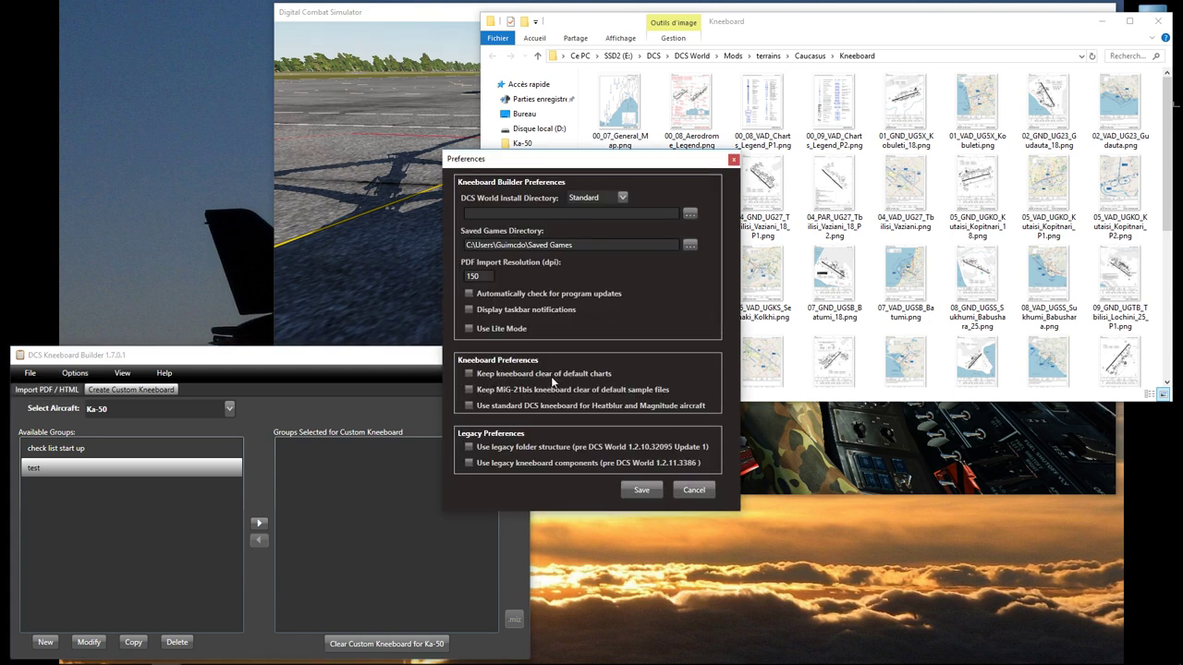
{"action": "left_click", "coordinate": [469, 375]}
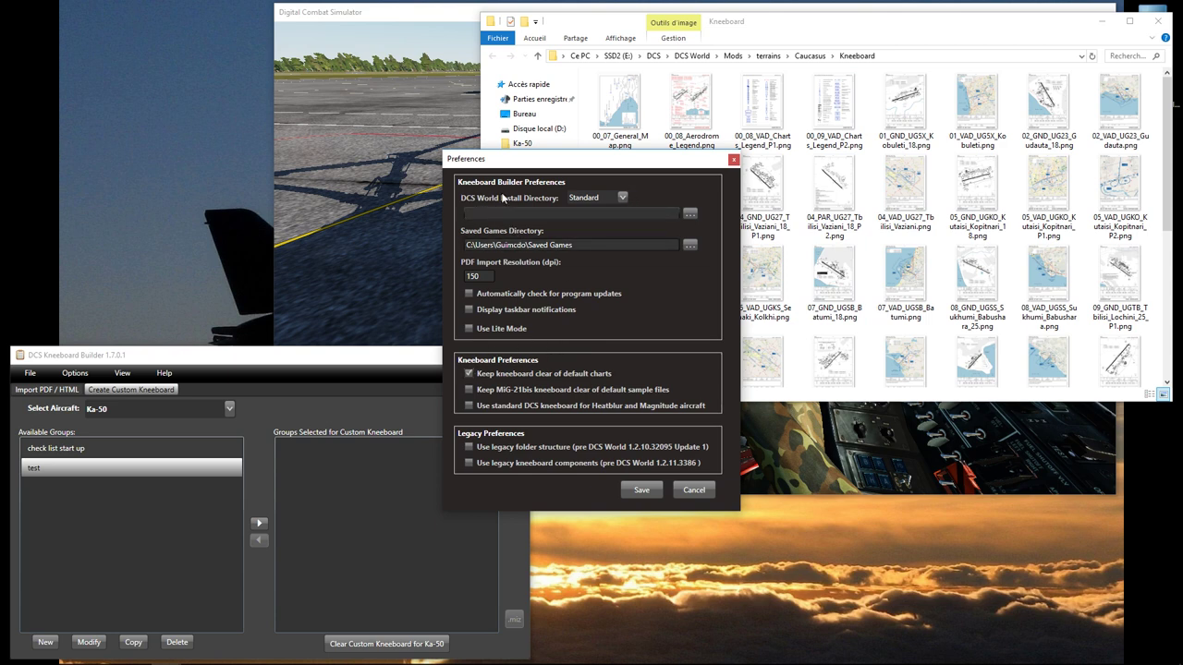
{"action": "left_click", "coordinate": [691, 213]}
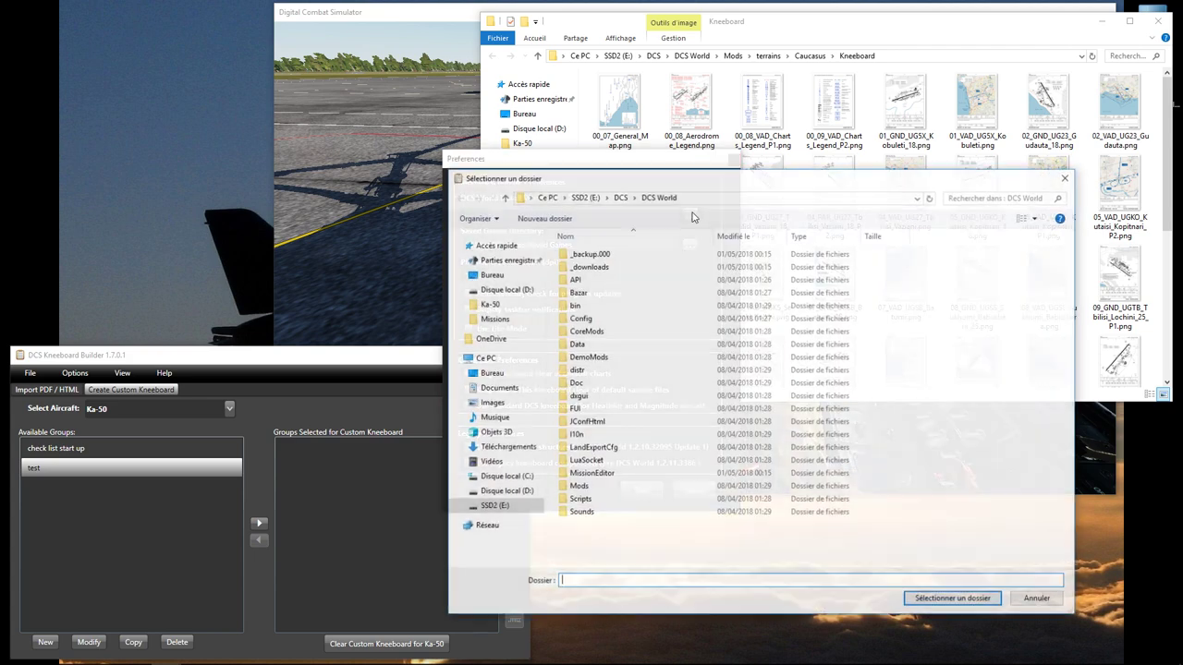
{"action": "left_click", "coordinate": [942, 601]}
{"action": "left_click", "coordinate": [639, 492]}
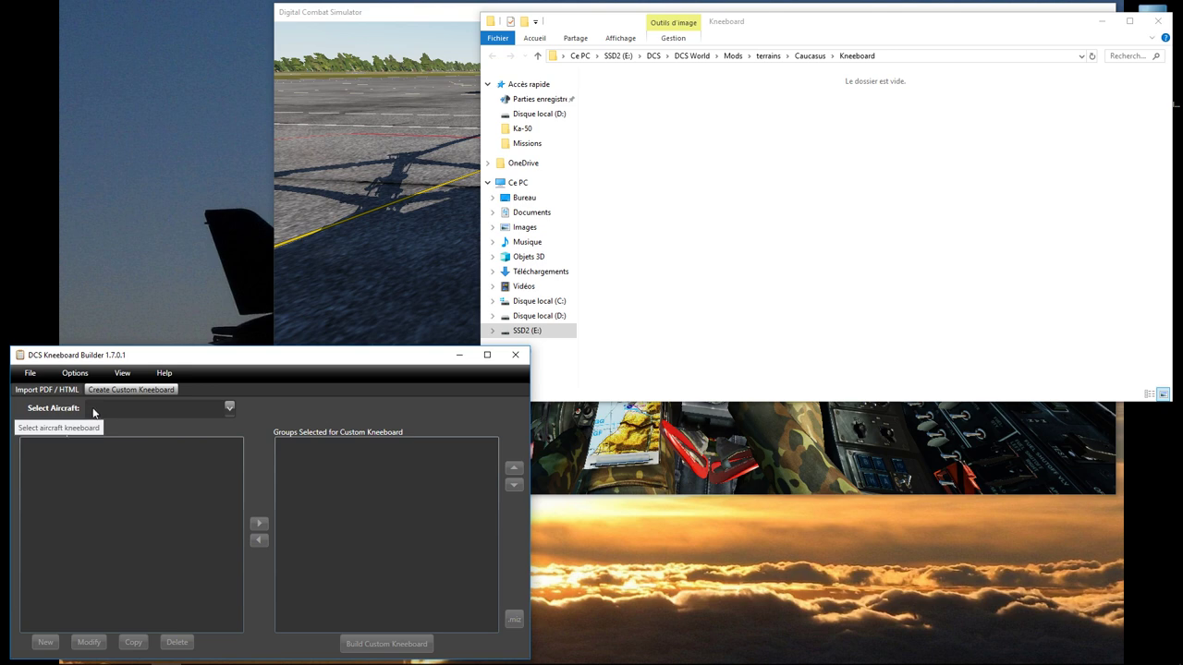
{"action": "left_click", "coordinate": [750, 231]}
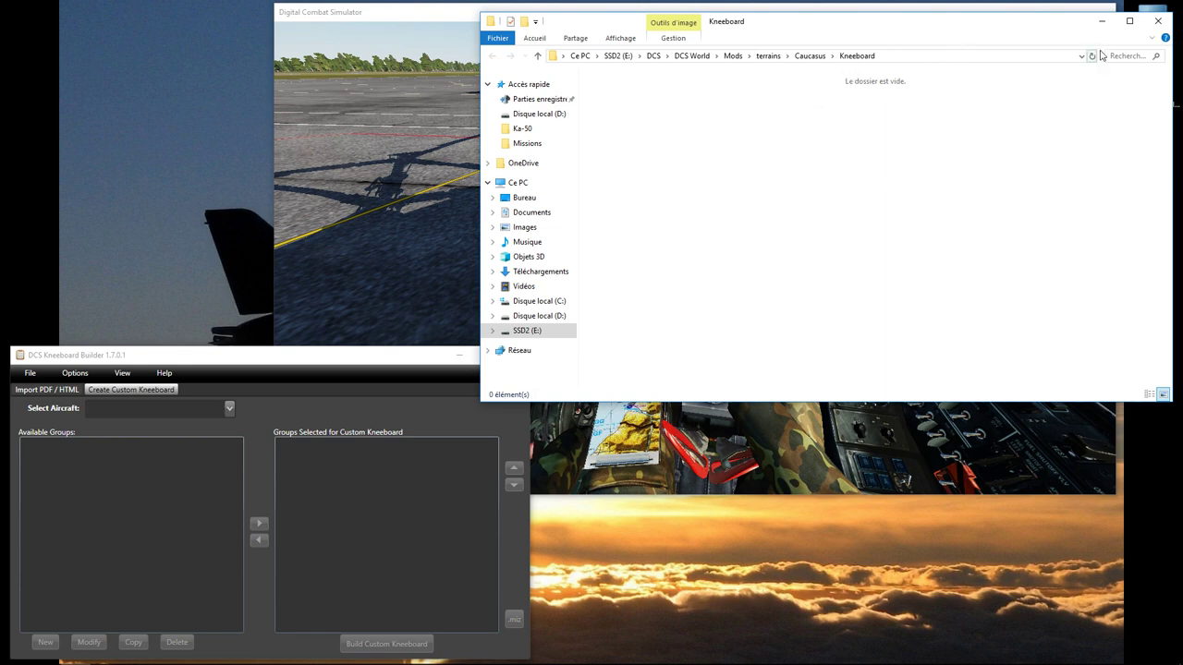
{"action": "left_click", "coordinate": [1156, 21]}
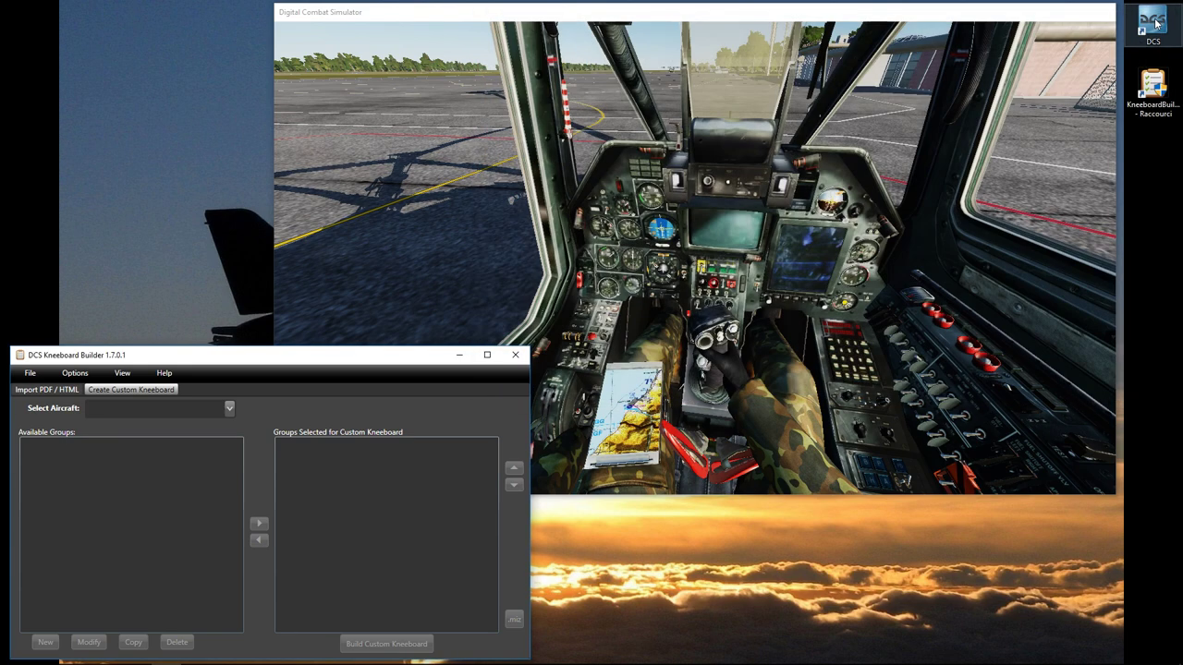
- Switch to Digital Combat Simulator, quit the running mission and return to the mission editor from the debriefing
{"action": "left_click", "coordinate": [806, 211]}
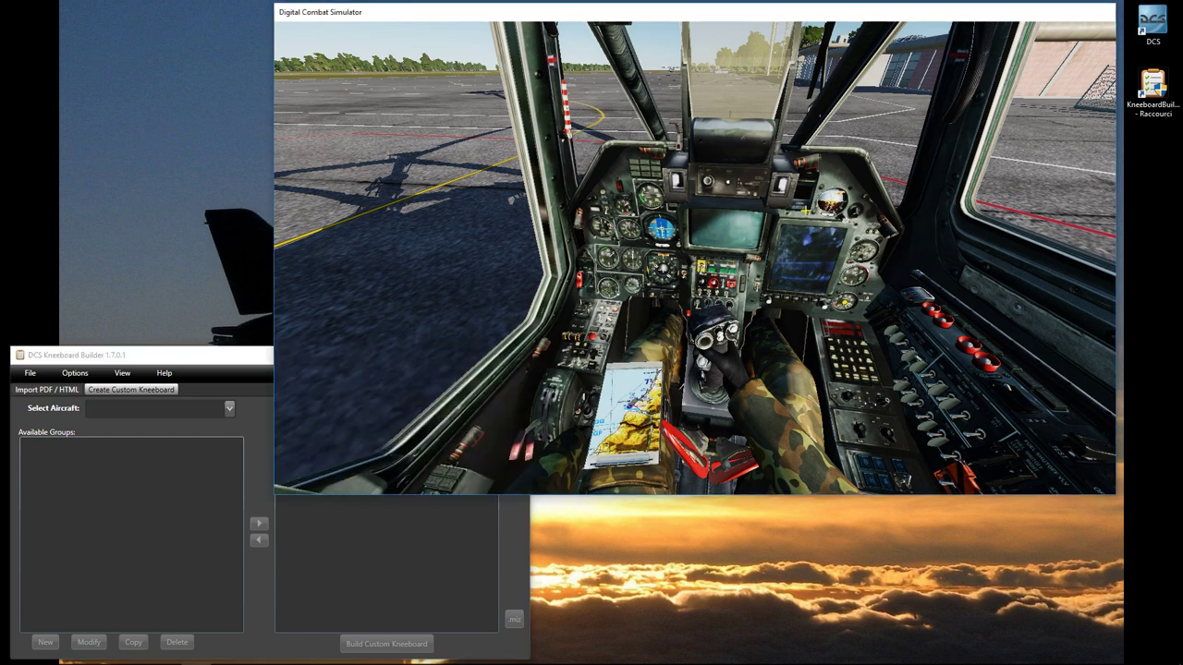
{"action": "key", "text": "Escape"}
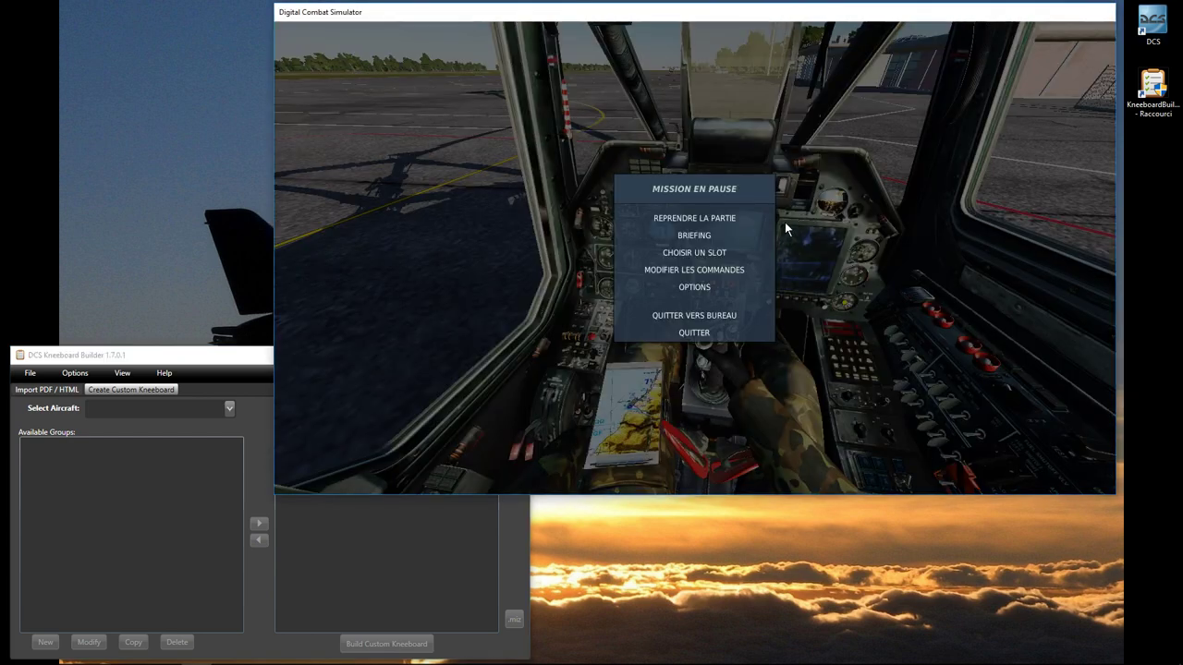
{"action": "left_click", "coordinate": [694, 332]}
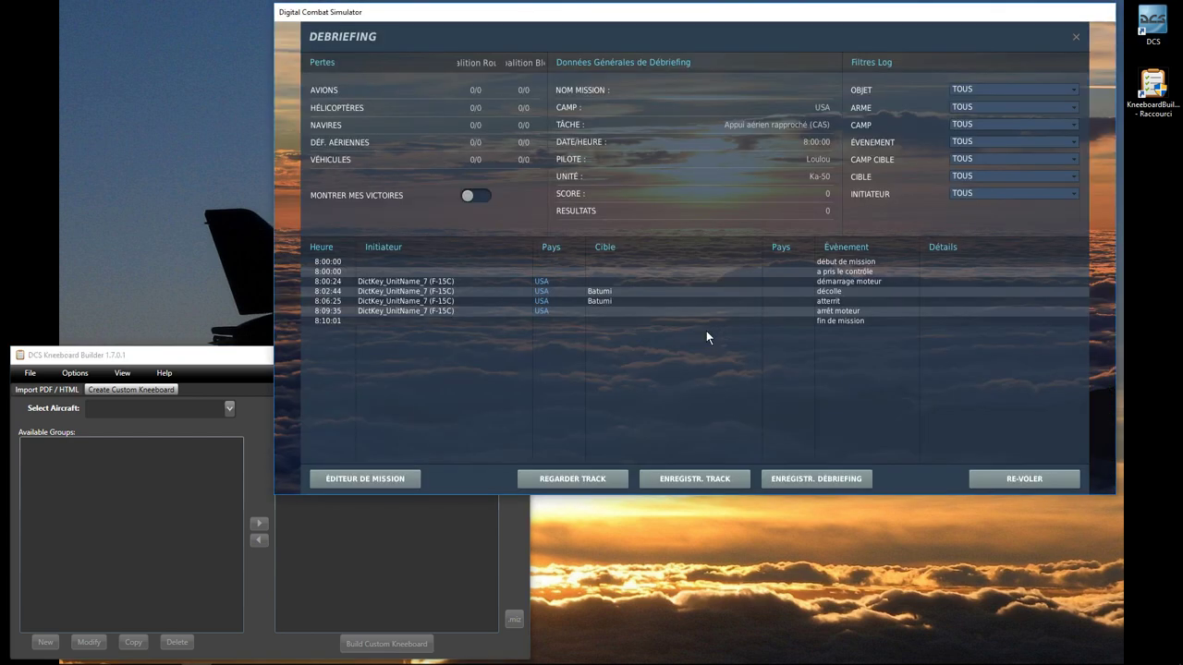
{"action": "left_click", "coordinate": [371, 479]}
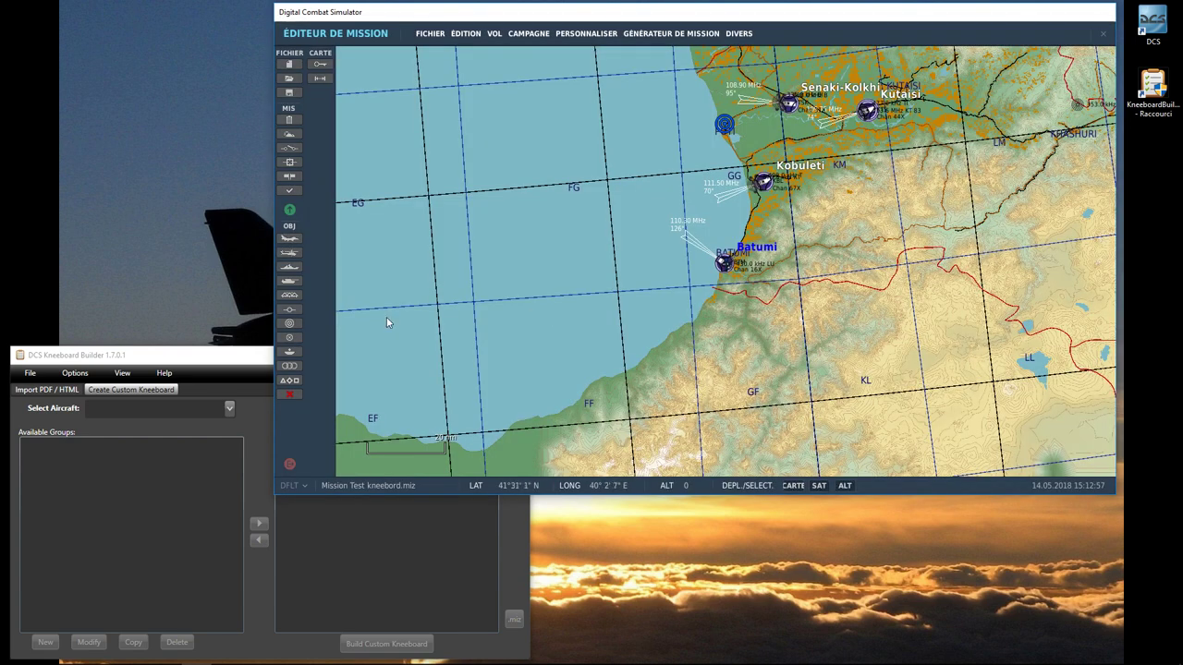
- Switch back to DCS Kneeboard Builder, open the Ka-50 kneeboard folder to check its contents, and close it
{"action": "left_click", "coordinate": [209, 359]}
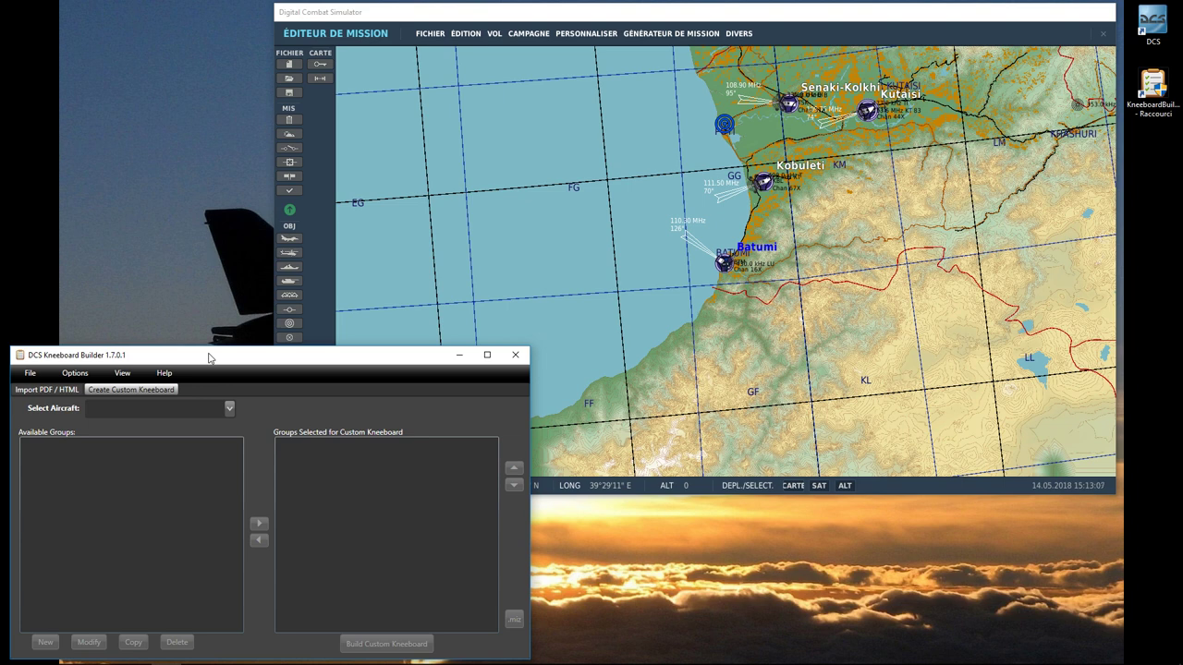
{"action": "left_click", "coordinate": [122, 372]}
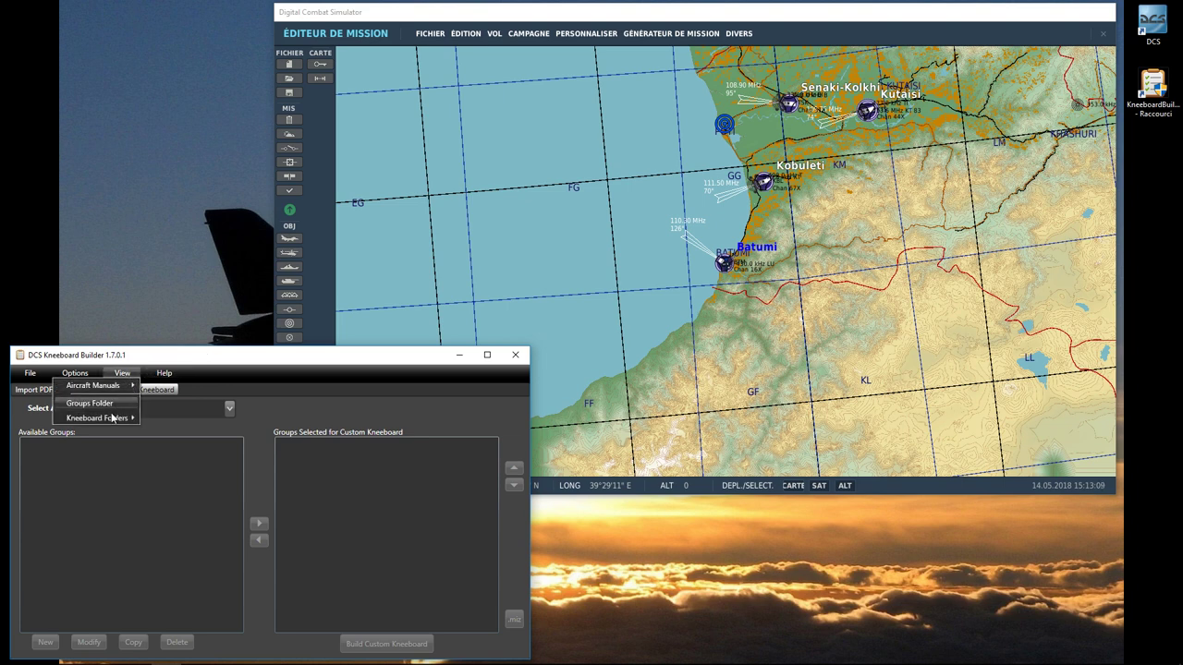
{"action": "mouse_move", "coordinate": [112, 419]}
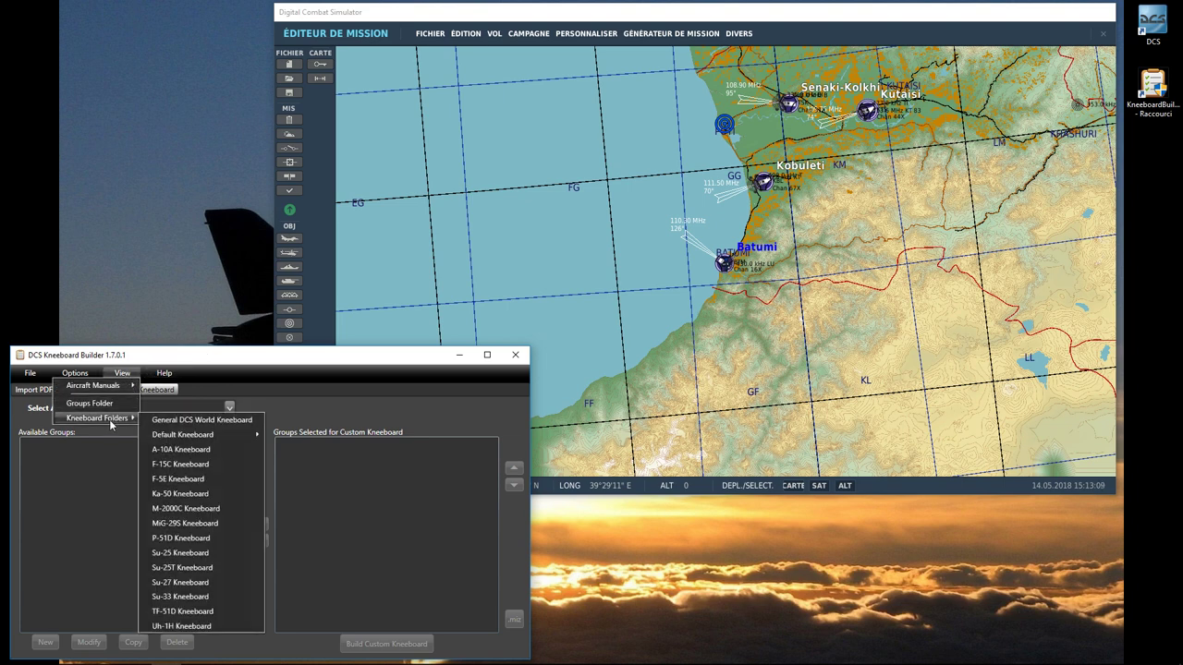
{"action": "left_click", "coordinate": [180, 494]}
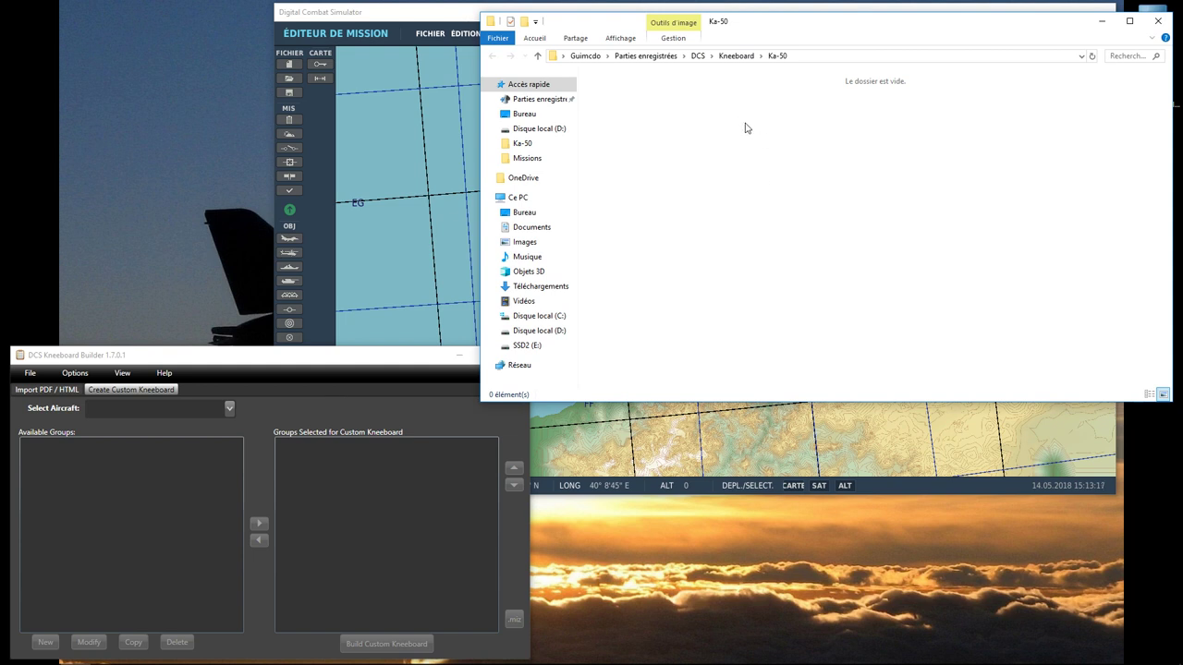
{"action": "left_click", "coordinate": [1157, 24]}
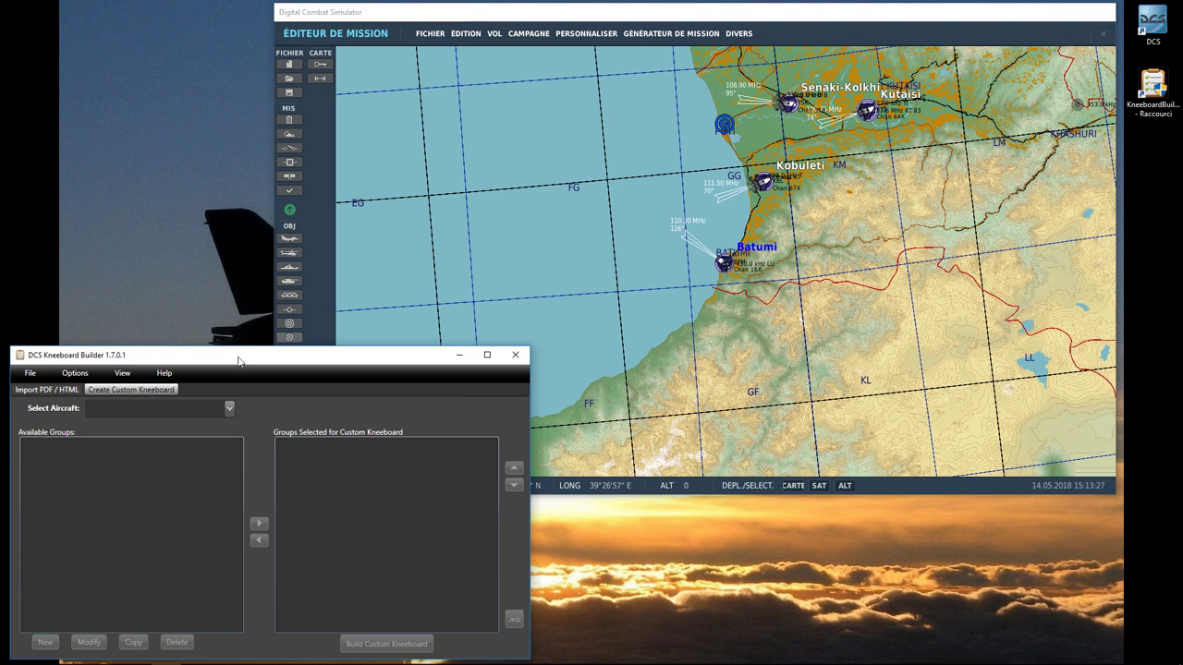
- Bring Ordre de mission standard OTAN.docx onto the desktop and open it in LibreOffice Writer to review its pages
{"action": "mouse_move", "coordinate": [238, 361]}
{"action": "left_mouse_down"}
{"action": "mouse_move", "coordinate": [244, 347]}
{"action": "mouse_move", "coordinate": [238, 361]}
{"action": "left_mouse_up"}
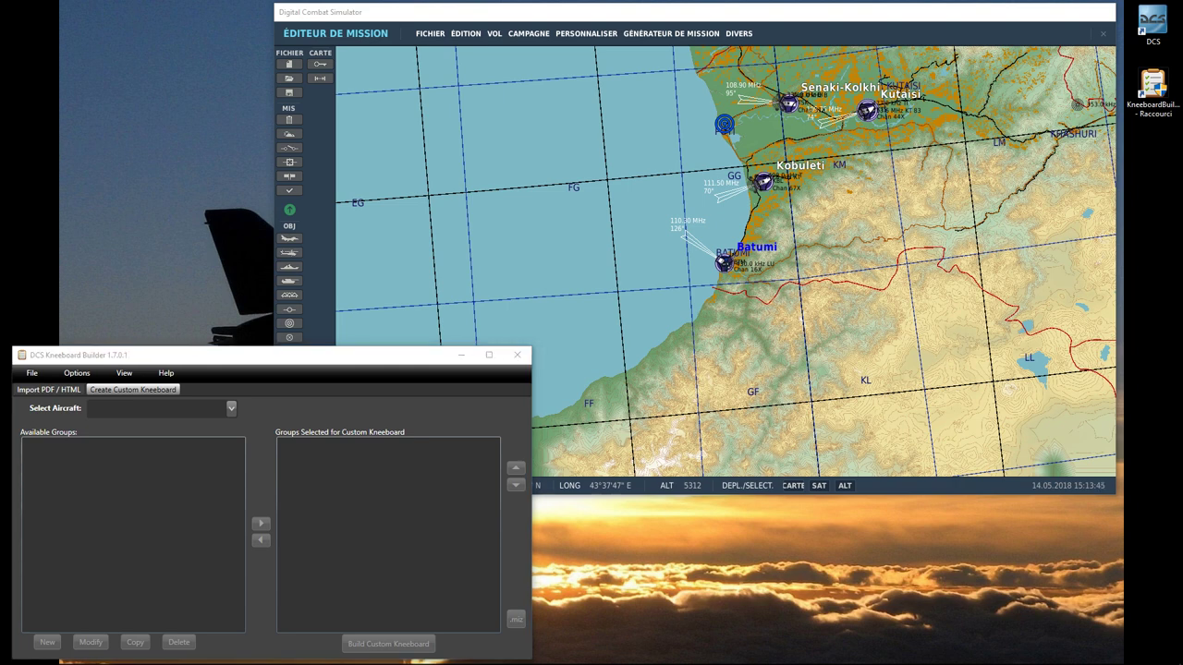
{"action": "left_click_drag", "start_coordinate": [1182, 526], "coordinate": [8, 13]}
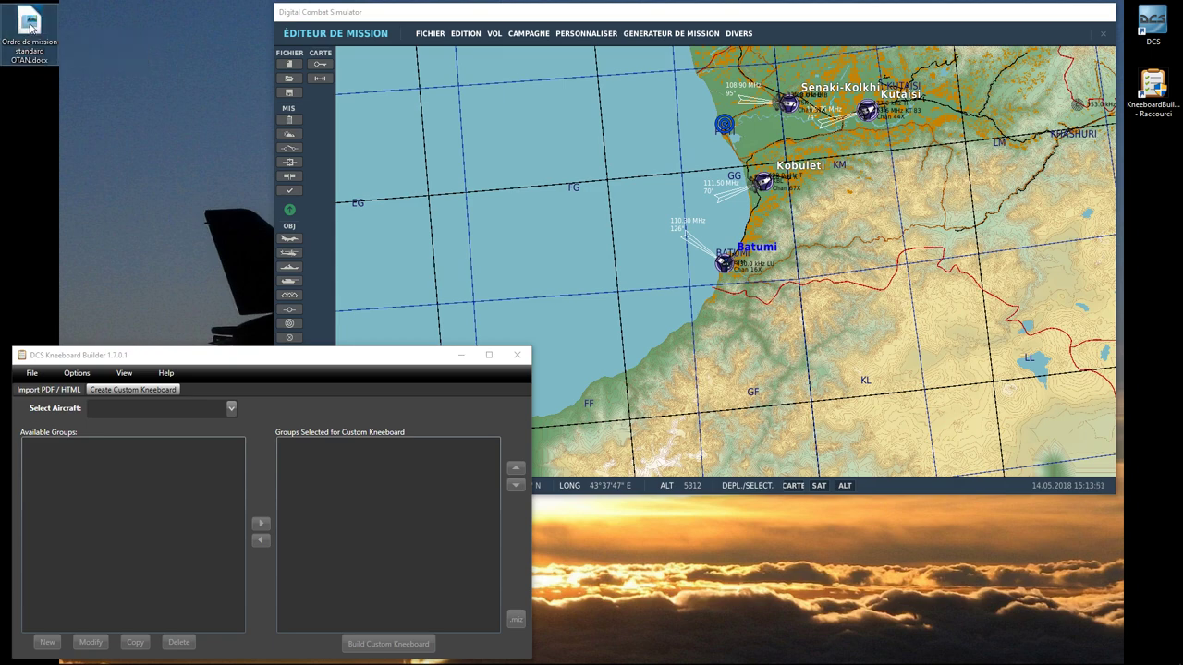
{"action": "double_click", "coordinate": [30, 27]}
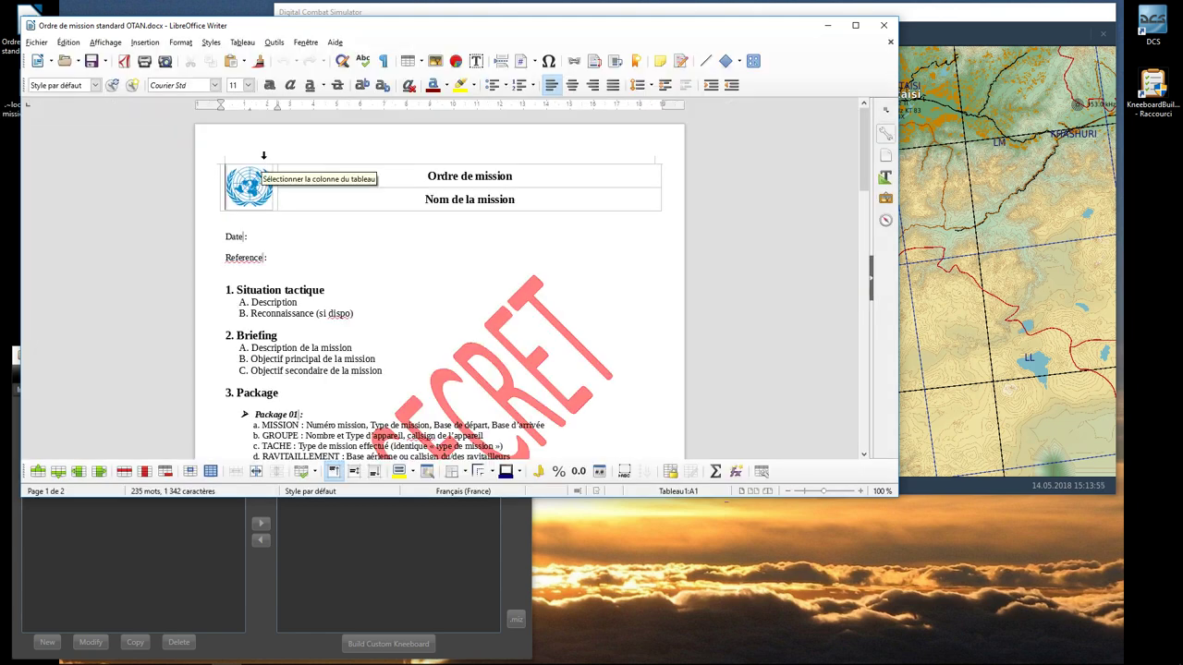
{"action": "scroll", "coordinate": [768, 268], "scroll_direction": "down", "scroll_amount": 10}
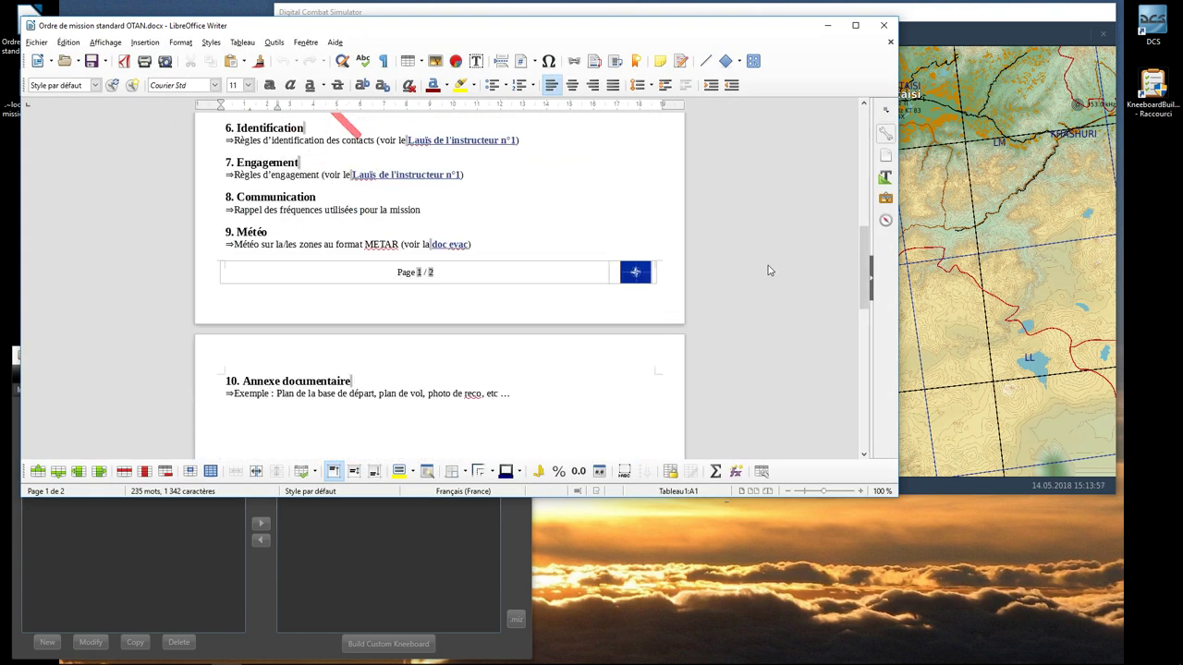
{"action": "scroll", "coordinate": [768, 270], "scroll_direction": "up", "scroll_amount": 4}
{"action": "scroll", "coordinate": [769, 270], "scroll_direction": "up", "scroll_amount": 5}
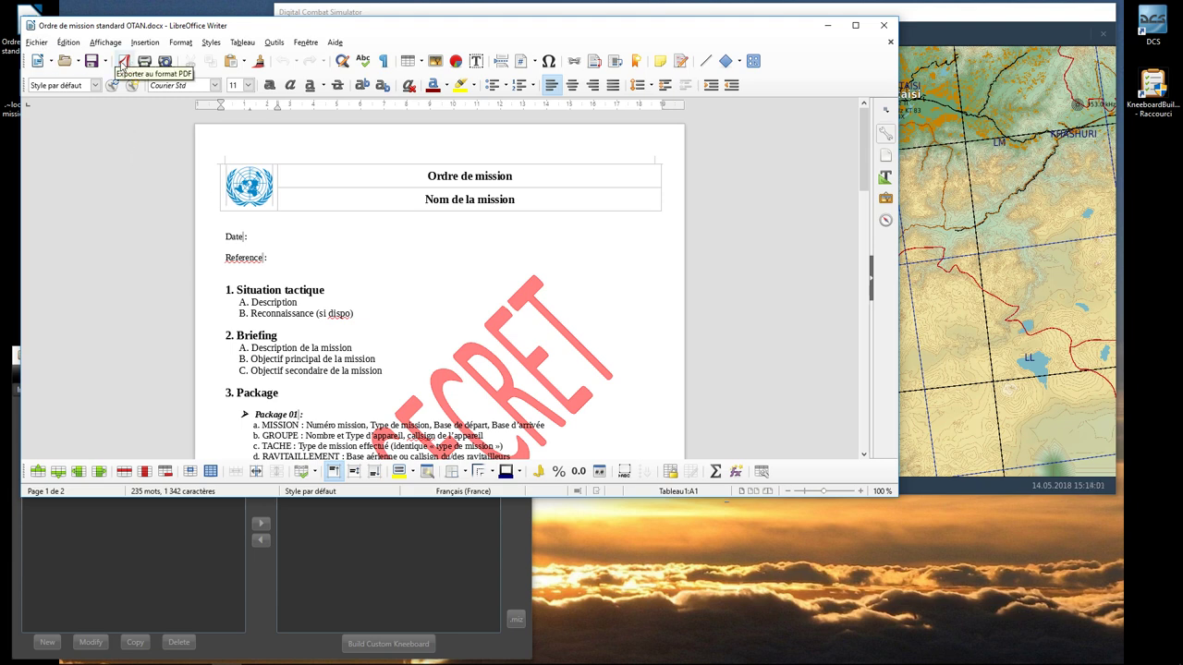
- Export the document as Ordre de mission standard OTAN.pdf to the Bureau folder and close LibreOffice Writer
{"action": "left_click", "coordinate": [122, 63]}
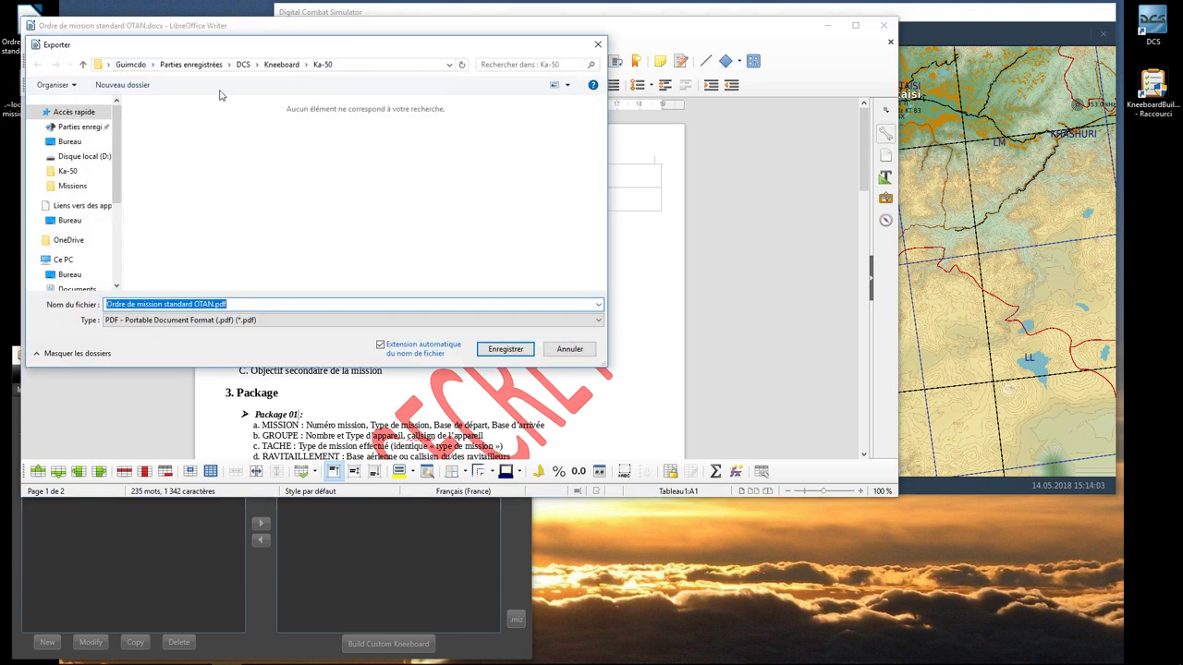
{"action": "left_click", "coordinate": [70, 143]}
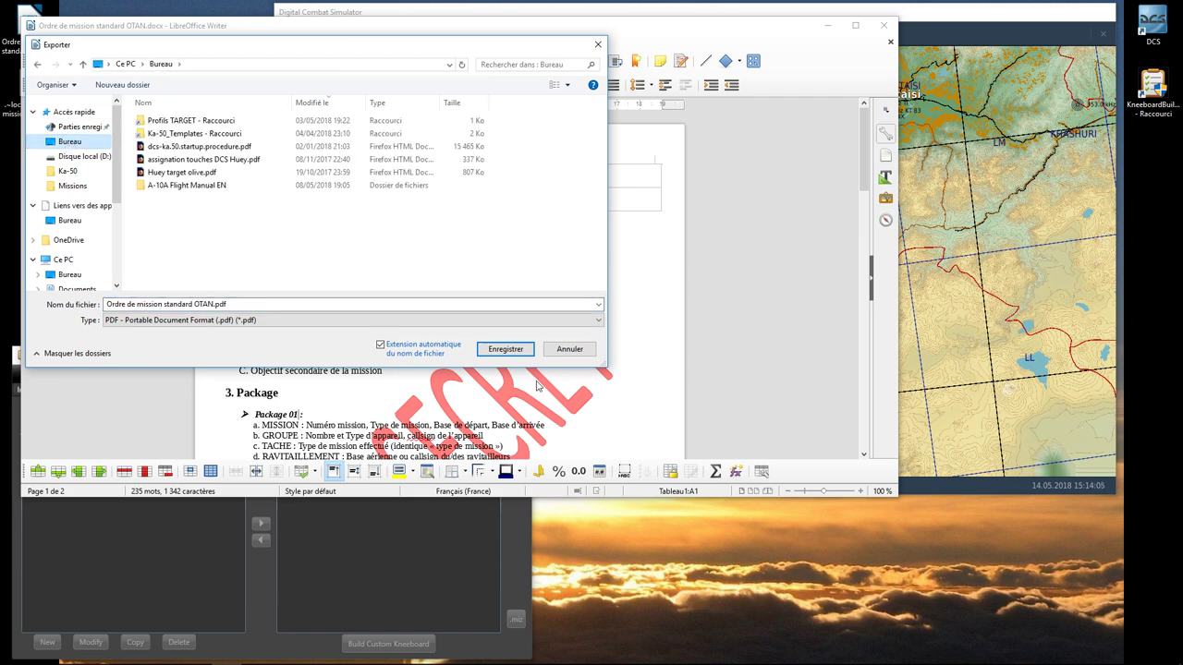
{"action": "left_click", "coordinate": [504, 349]}
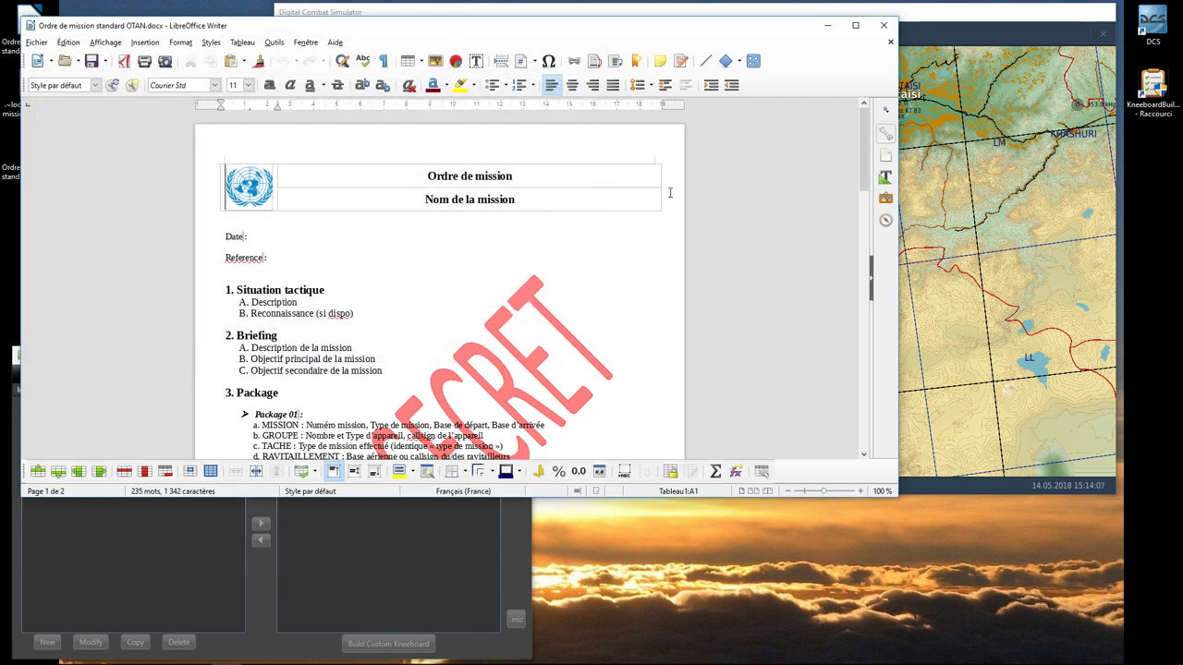
{"action": "left_click", "coordinate": [885, 28]}
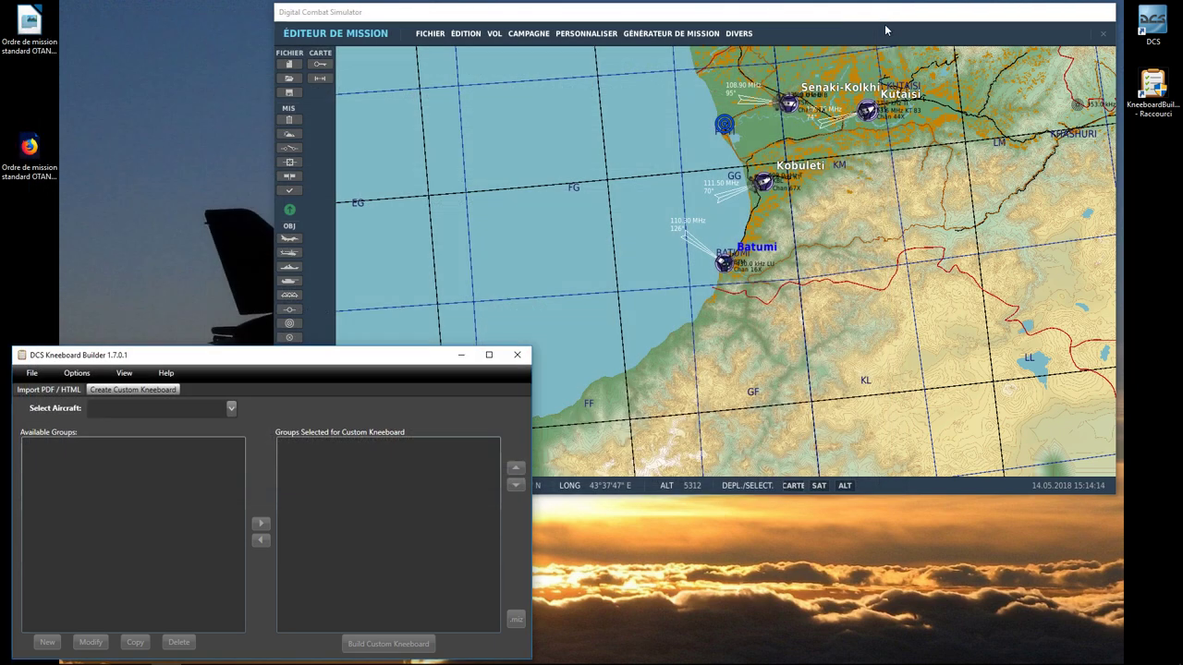
- Place the exported PDF beneath the mission order document on the desktop and open PDF / HTML import in DCS Kneeboard Builder
{"action": "left_click", "coordinate": [35, 155]}
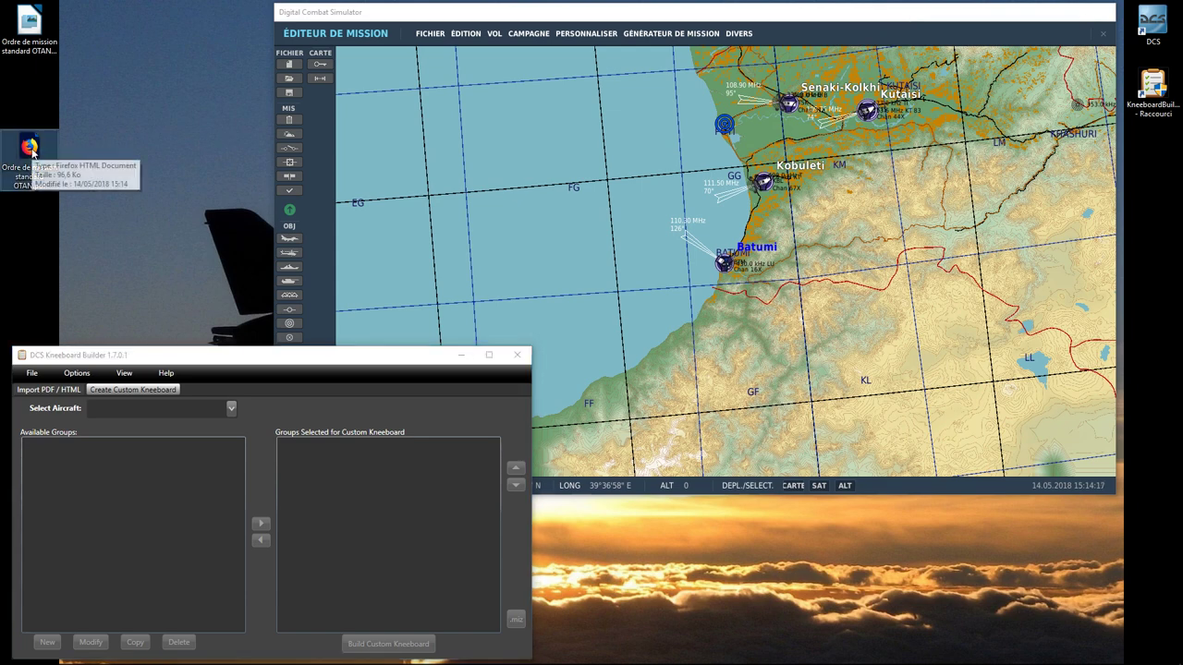
{"action": "left_click_drag", "start_coordinate": [33, 152], "coordinate": [27, 92]}
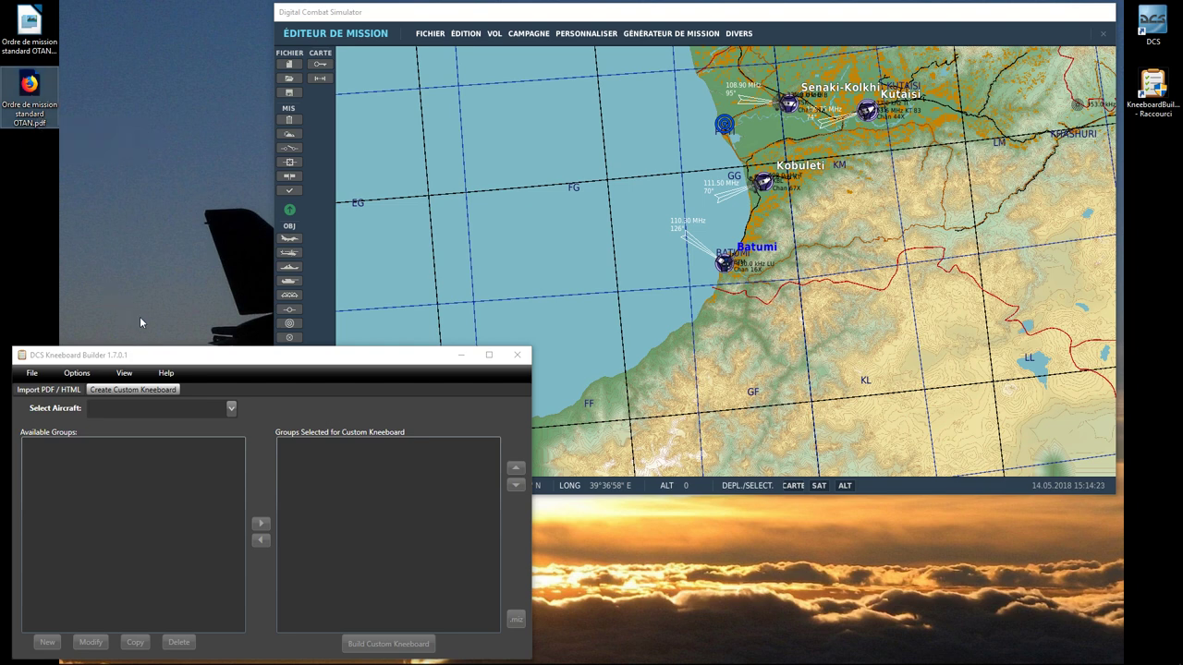
{"action": "left_click_drag", "start_coordinate": [150, 359], "coordinate": [160, 345]}
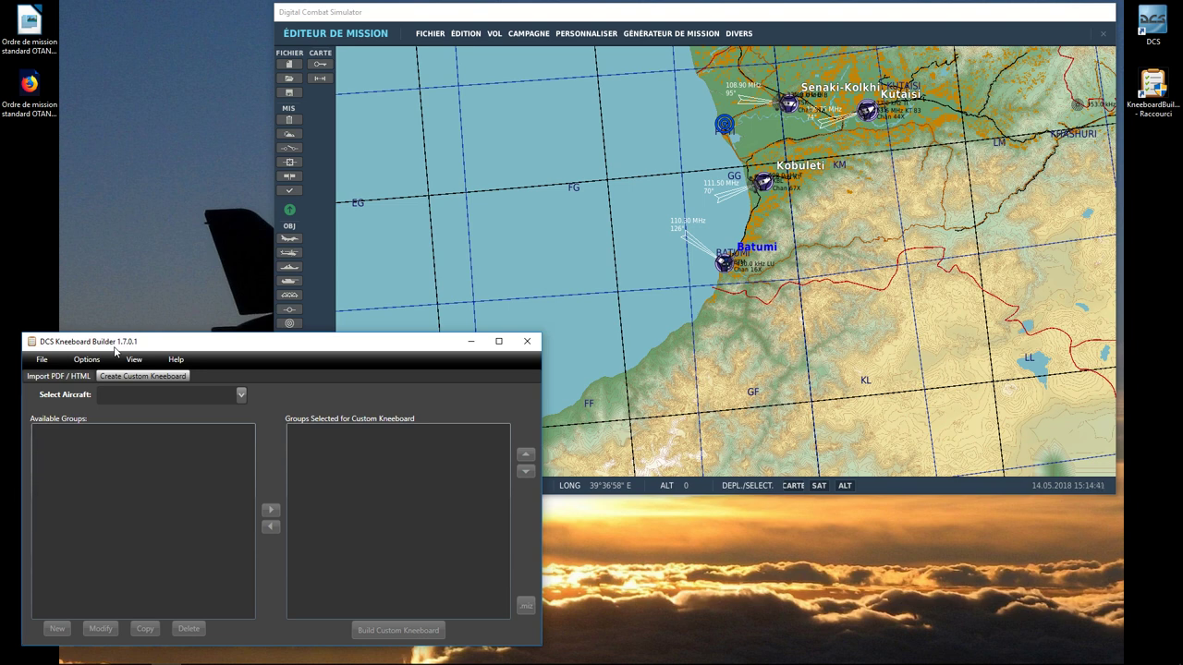
{"action": "left_click", "coordinate": [64, 378]}
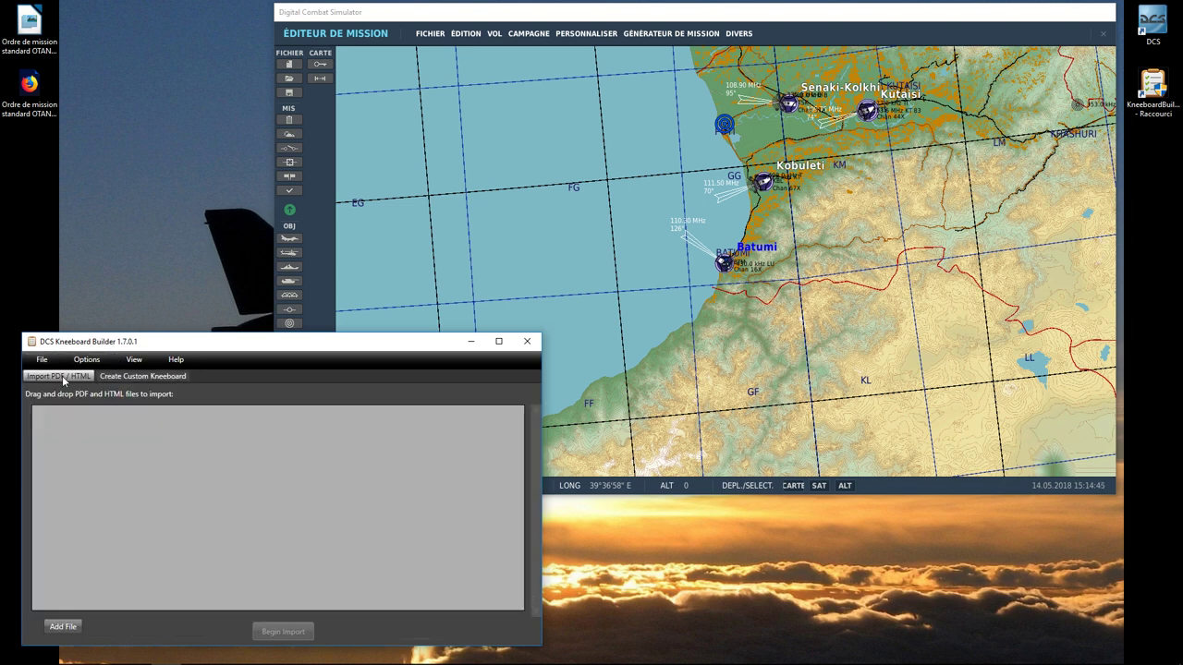
- Open the exported PDF in Firefox to check its pages, close it and minimize the browser
{"action": "left_click", "coordinate": [32, 93]}
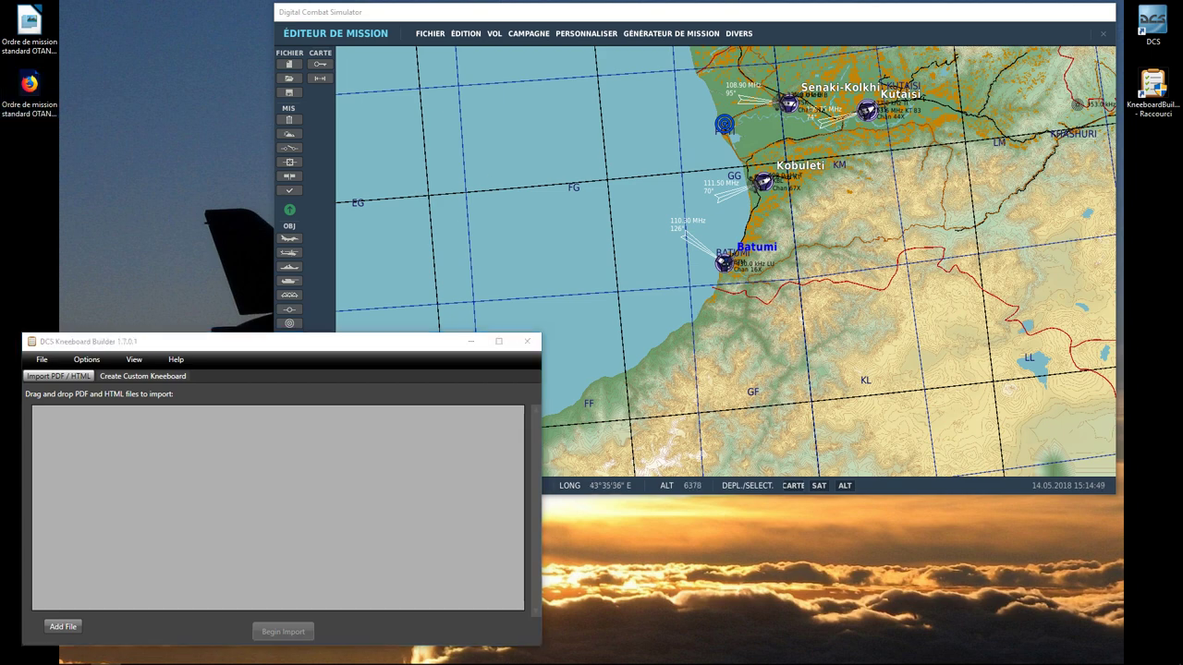
{"action": "scroll", "coordinate": [569, 337], "scroll_direction": "down", "scroll_amount": 15}
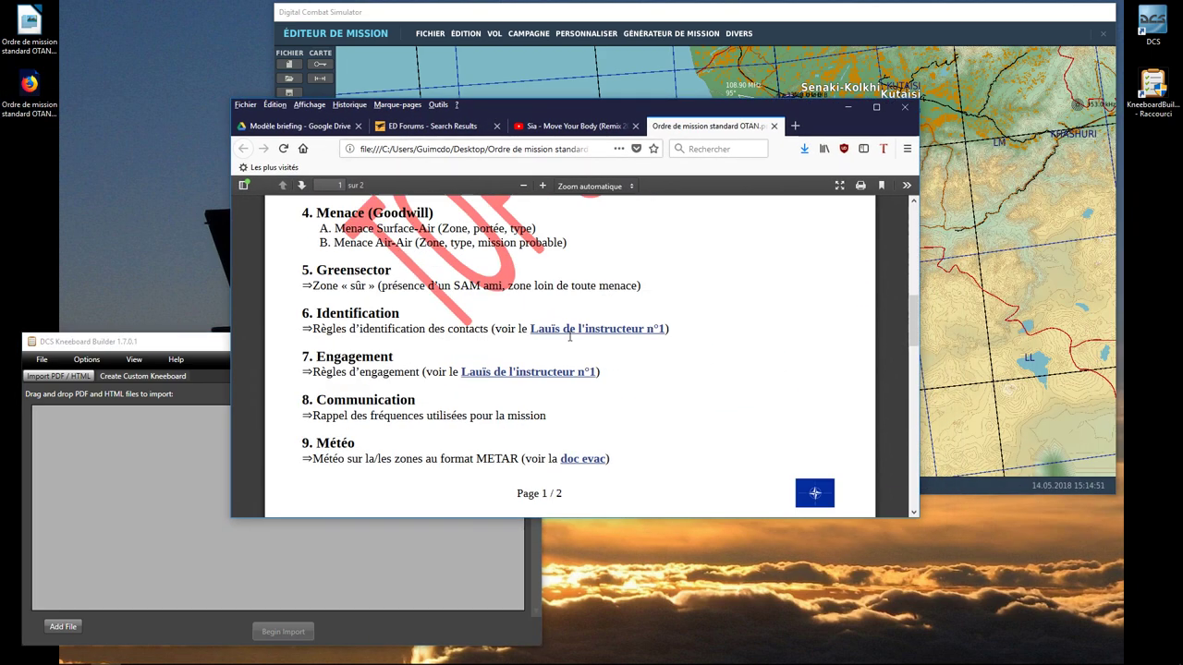
{"action": "scroll", "coordinate": [568, 339], "scroll_direction": "up", "scroll_amount": 15}
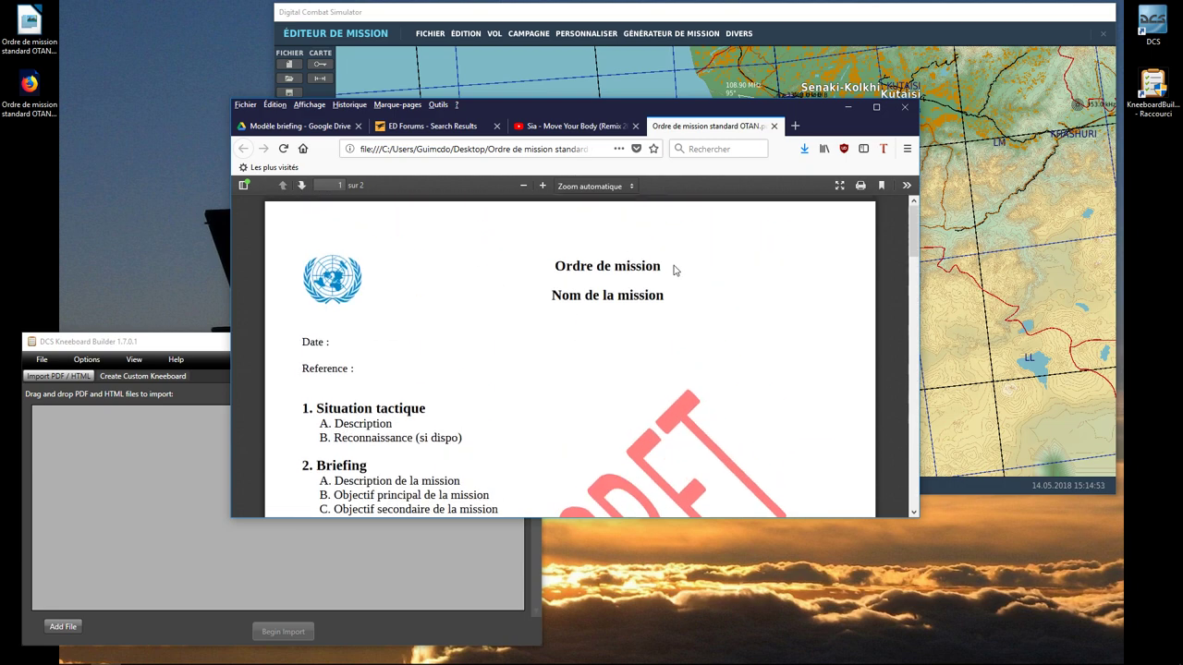
{"action": "left_click", "coordinate": [774, 125]}
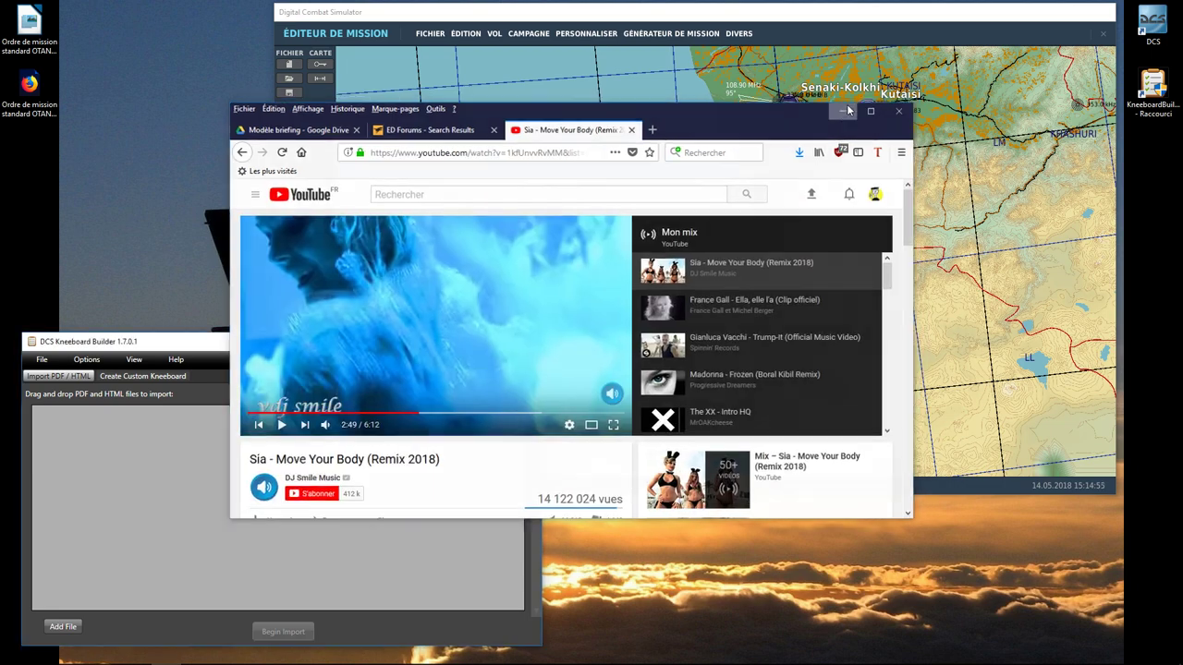
{"action": "left_click", "coordinate": [848, 107]}
- Try to drop the PDF from the desktop directly into the kneeboard import area
{"action": "left_click_drag", "start_coordinate": [29, 90], "coordinate": [148, 430]}
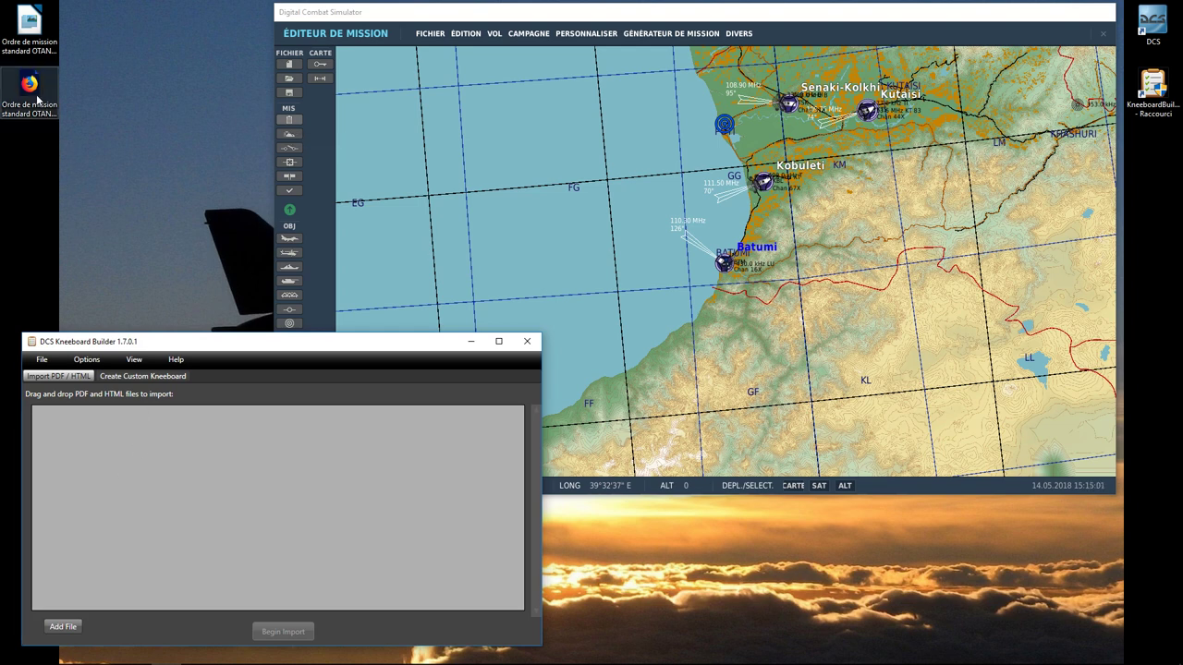
{"action": "left_click_drag", "start_coordinate": [35, 97], "coordinate": [74, 201]}
{"action": "left_click", "coordinate": [89, 510]}
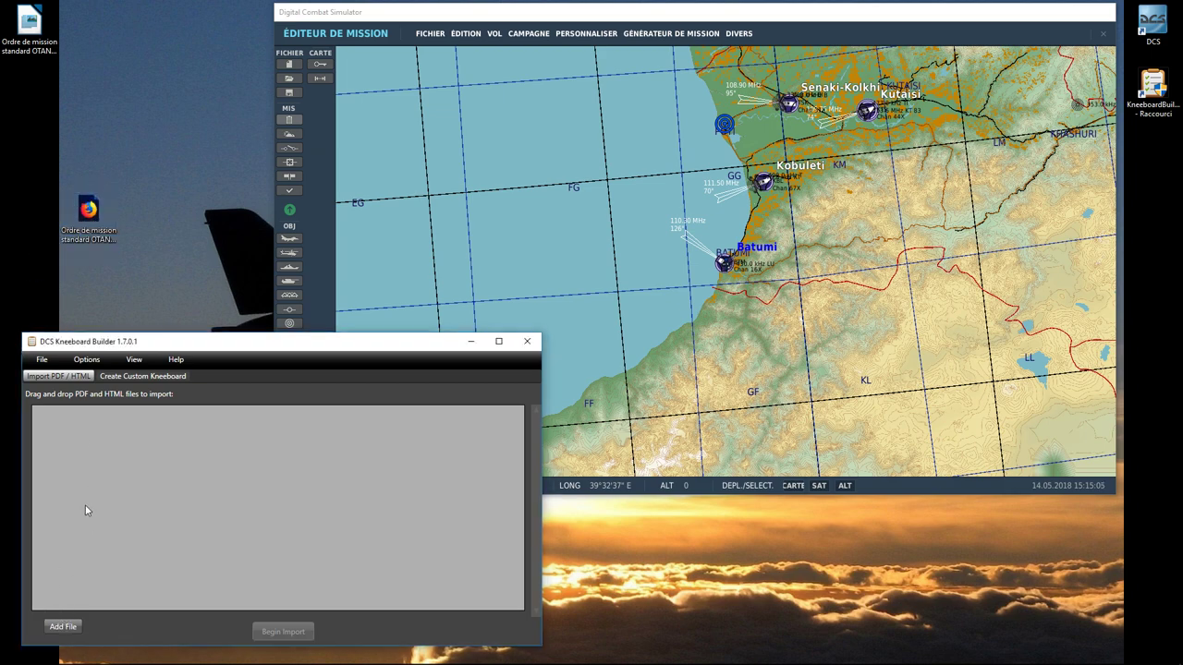
- Add Ordre de mission standard OTAN.pdf from the Bureau folder to the files for import
{"action": "left_click", "coordinate": [62, 628]}
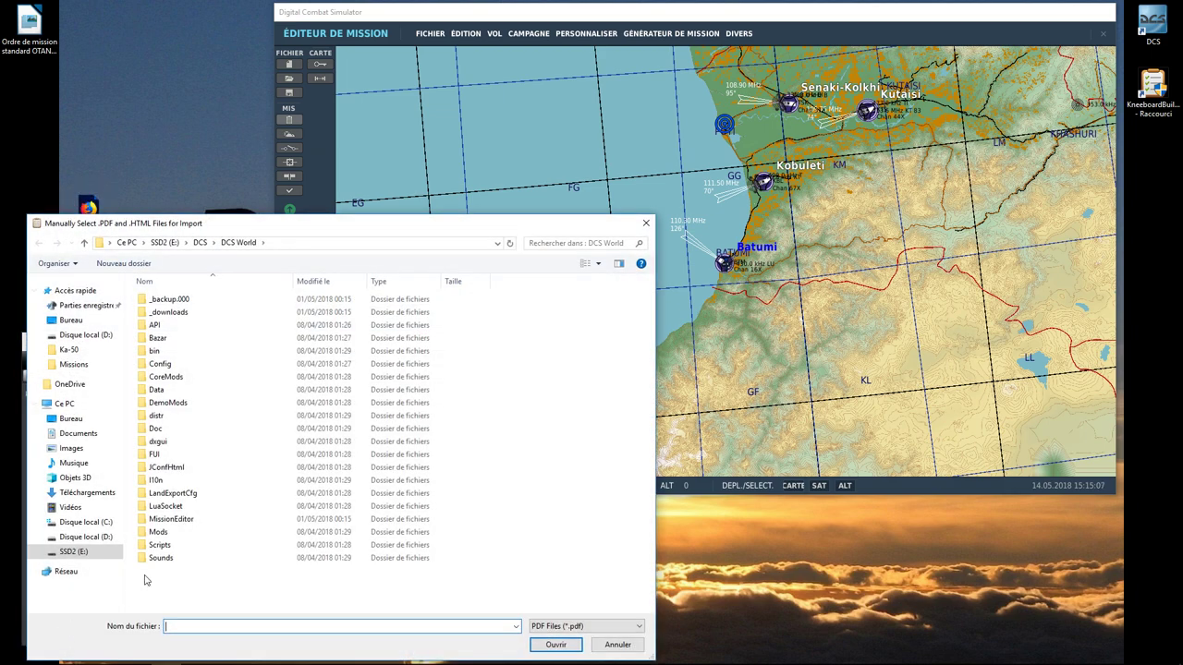
{"action": "left_click", "coordinate": [51, 320]}
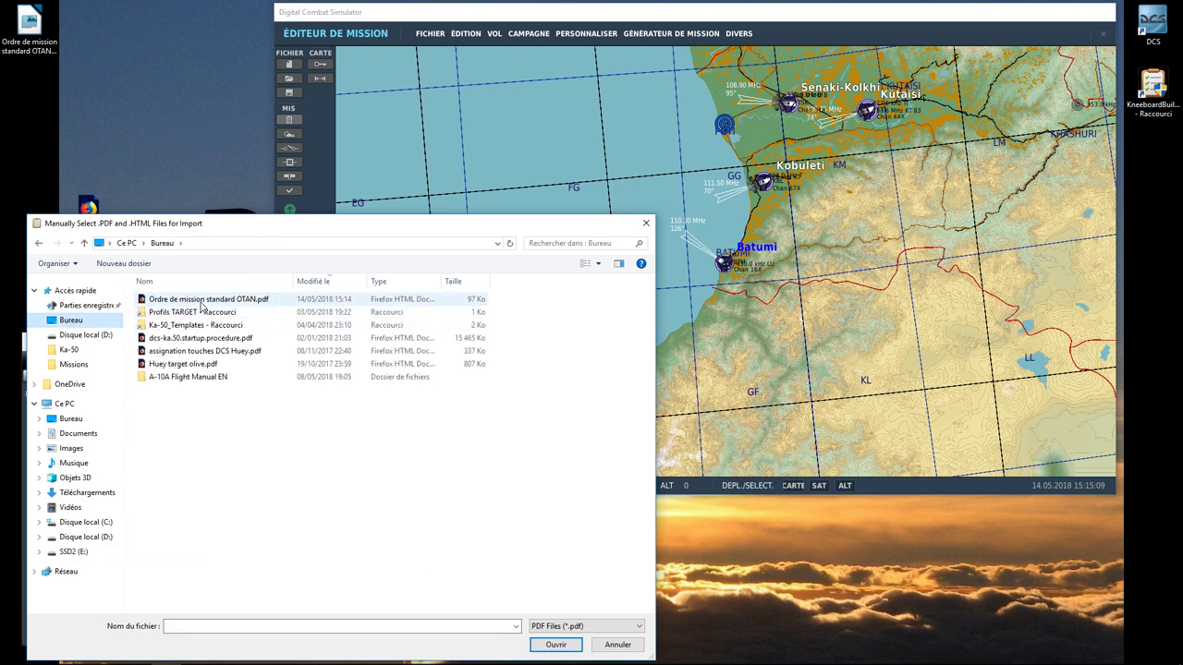
{"action": "left_click", "coordinate": [202, 302]}
{"action": "left_click", "coordinate": [556, 645]}
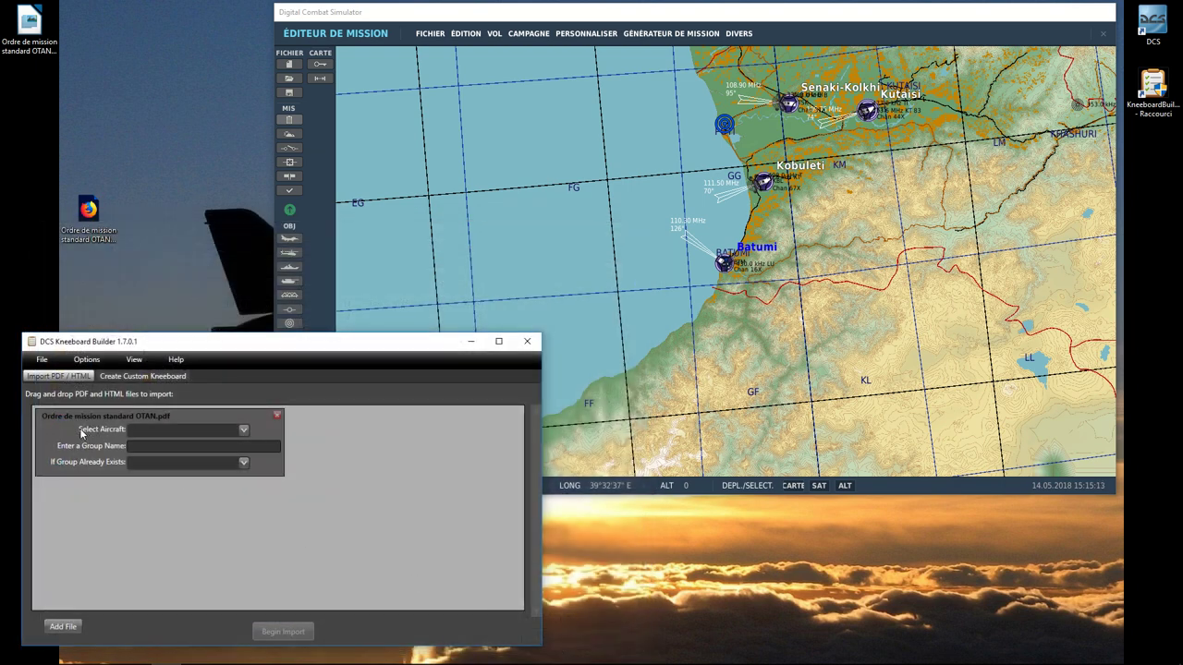
- Import the PDF for General DCS World Kneeboard under the group name mission, leaving the existing-group option blank
{"action": "left_click", "coordinate": [244, 430]}
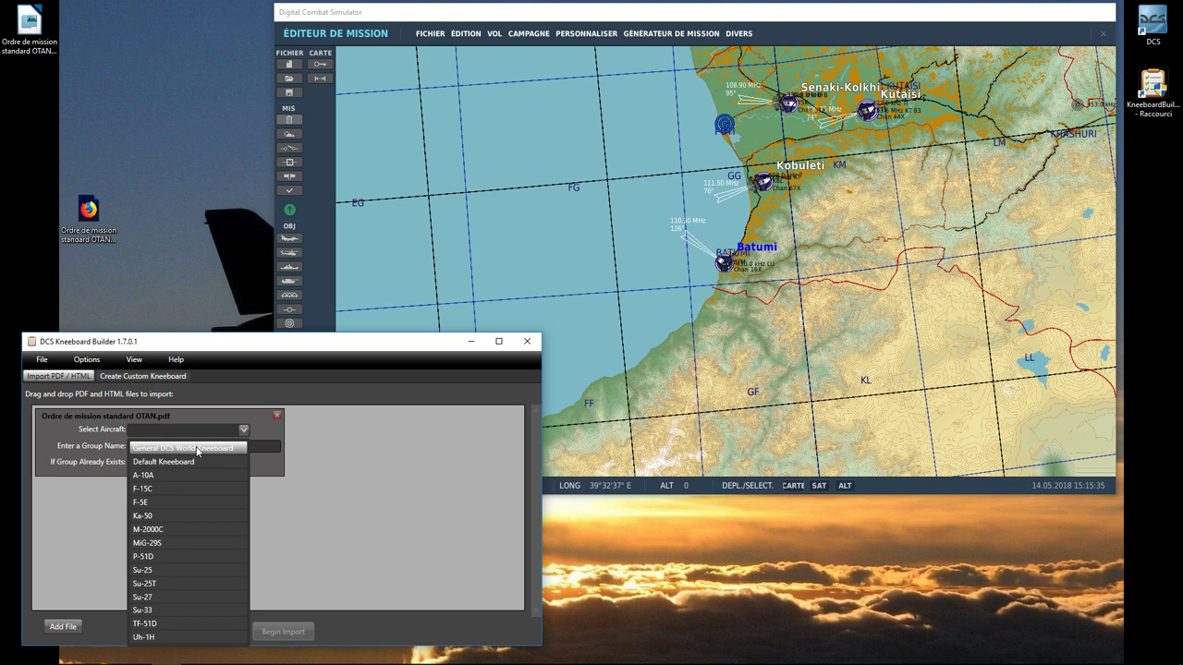
{"action": "left_click", "coordinate": [197, 448]}
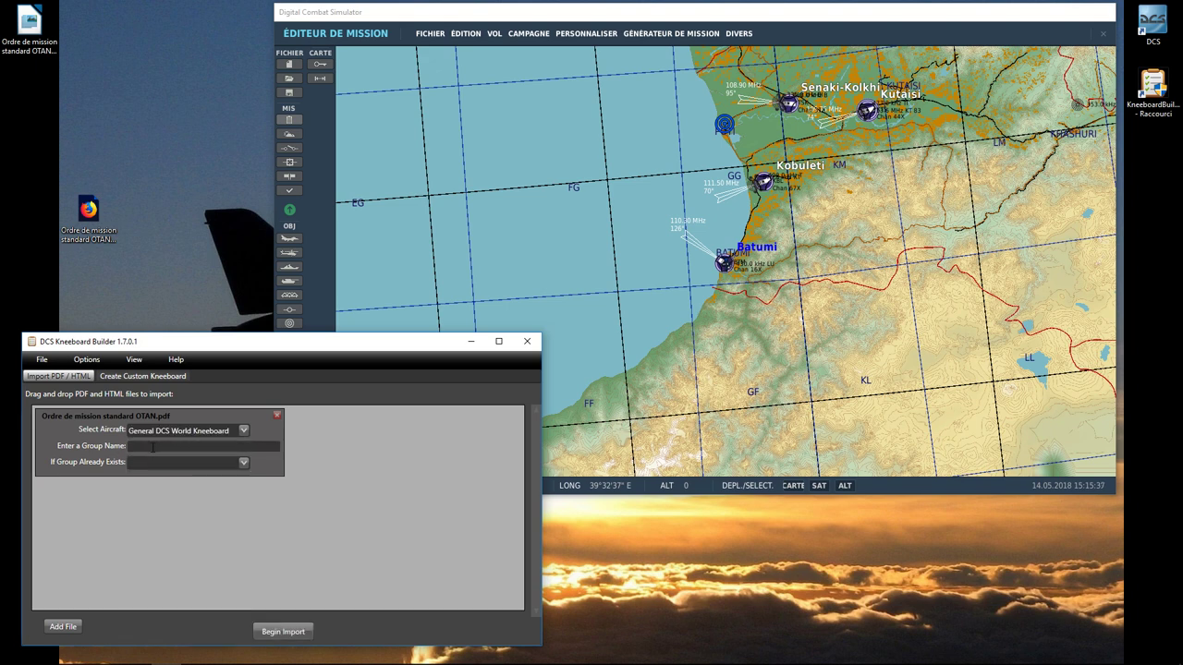
{"action": "left_click", "coordinate": [240, 447]}
{"action": "type", "text": "mission"}
{"action": "left_click", "coordinate": [190, 465]}
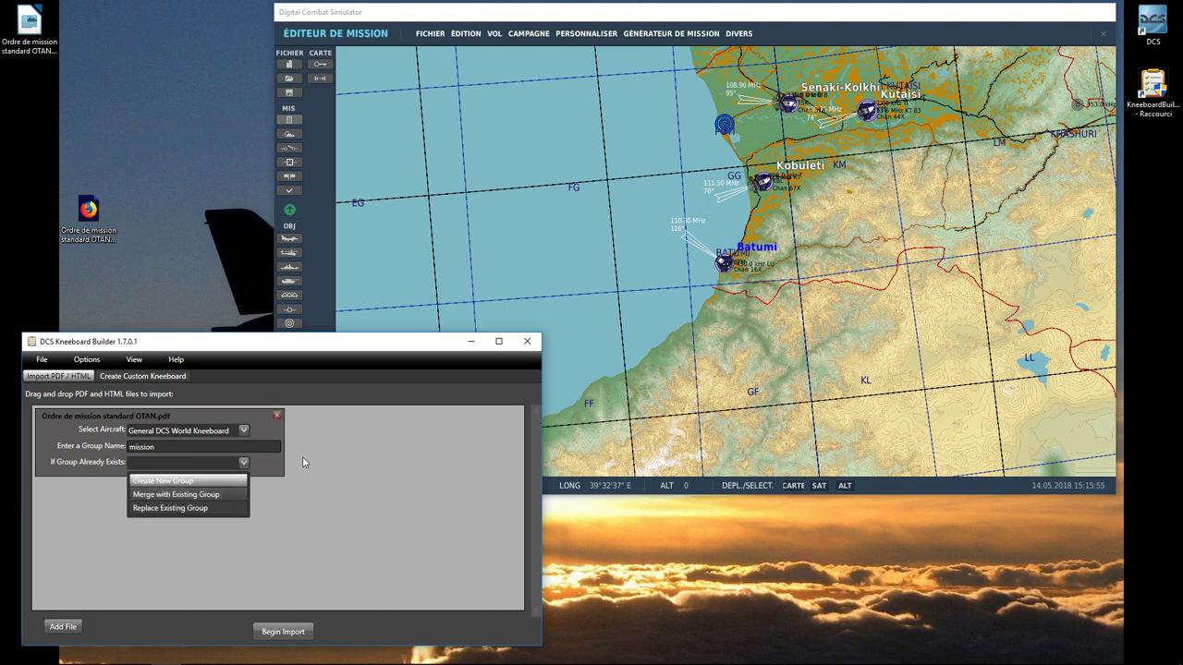
{"action": "left_click", "coordinate": [226, 468]}
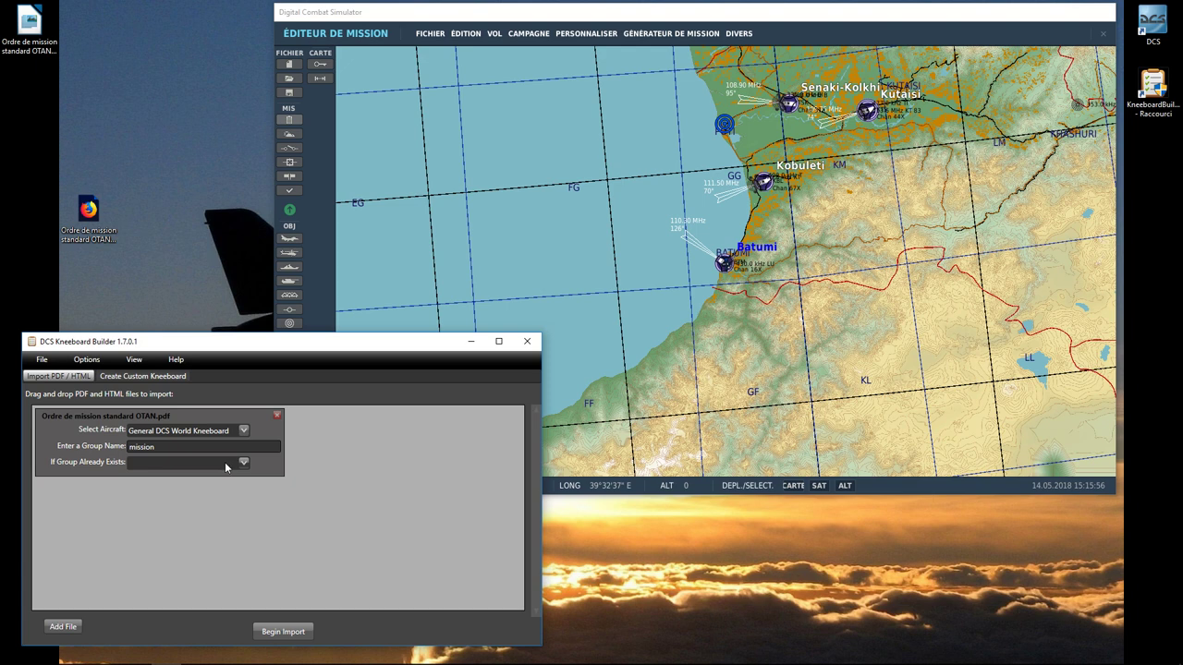
{"action": "left_click", "coordinate": [285, 634]}
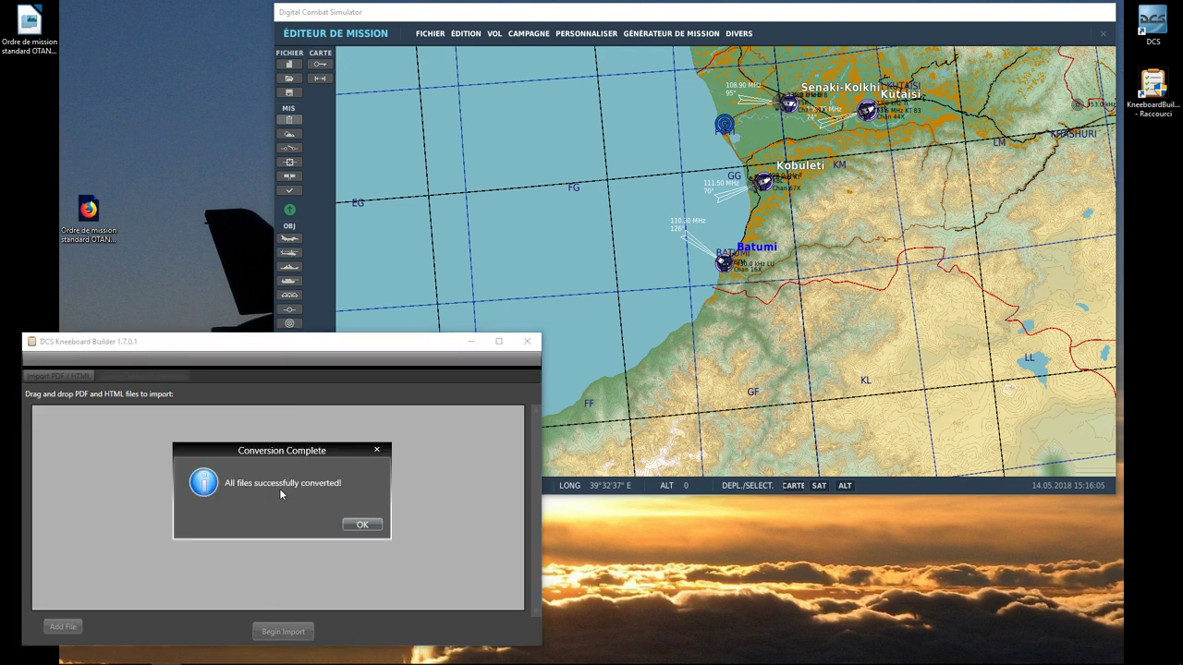
{"action": "left_click", "coordinate": [362, 526]}
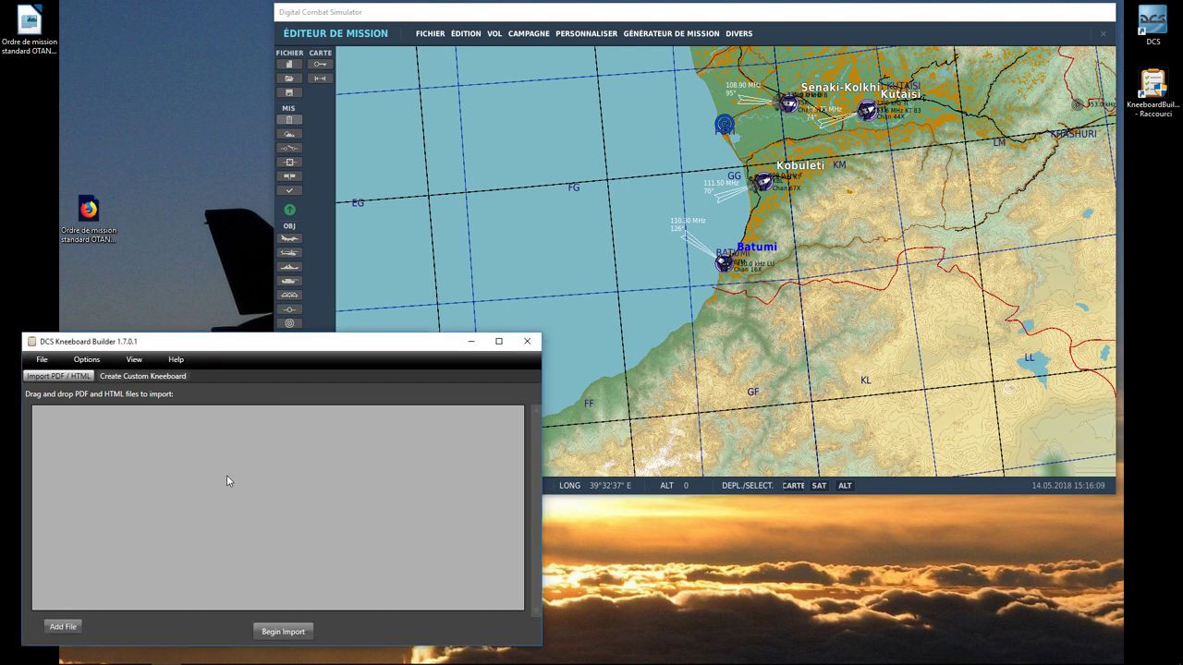
- Add the mission group to the General DCS World custom kneeboard and view the dialog for inserting it into mission files, then cancel it
{"action": "left_click", "coordinate": [121, 381]}
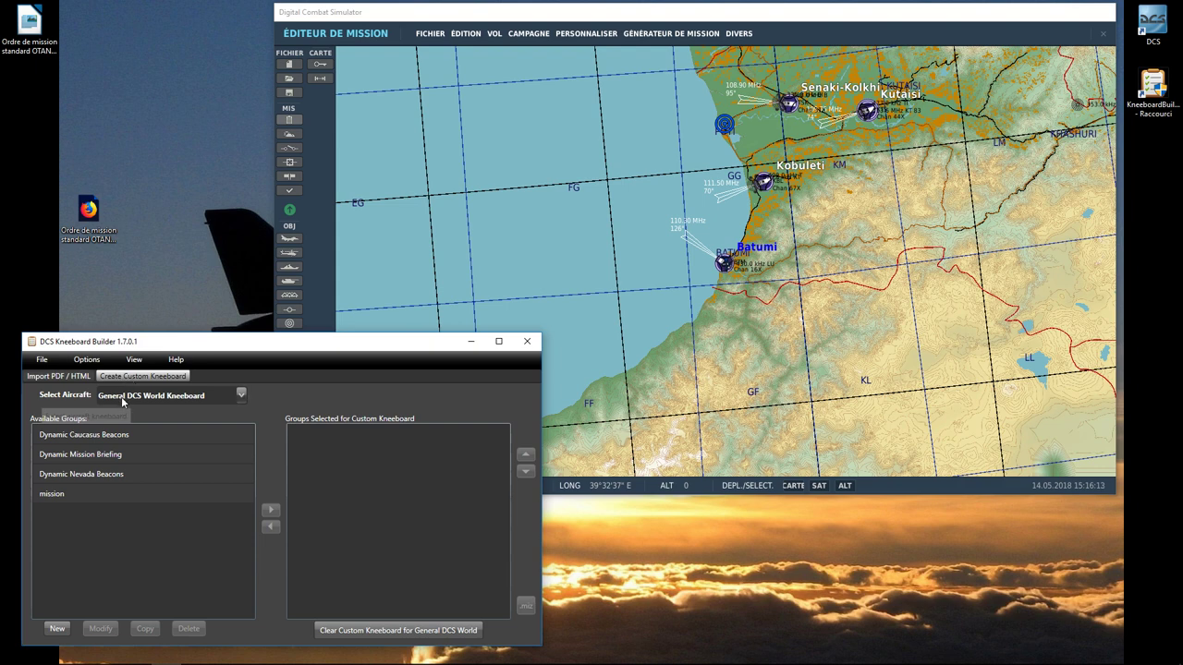
{"action": "left_click", "coordinate": [135, 402]}
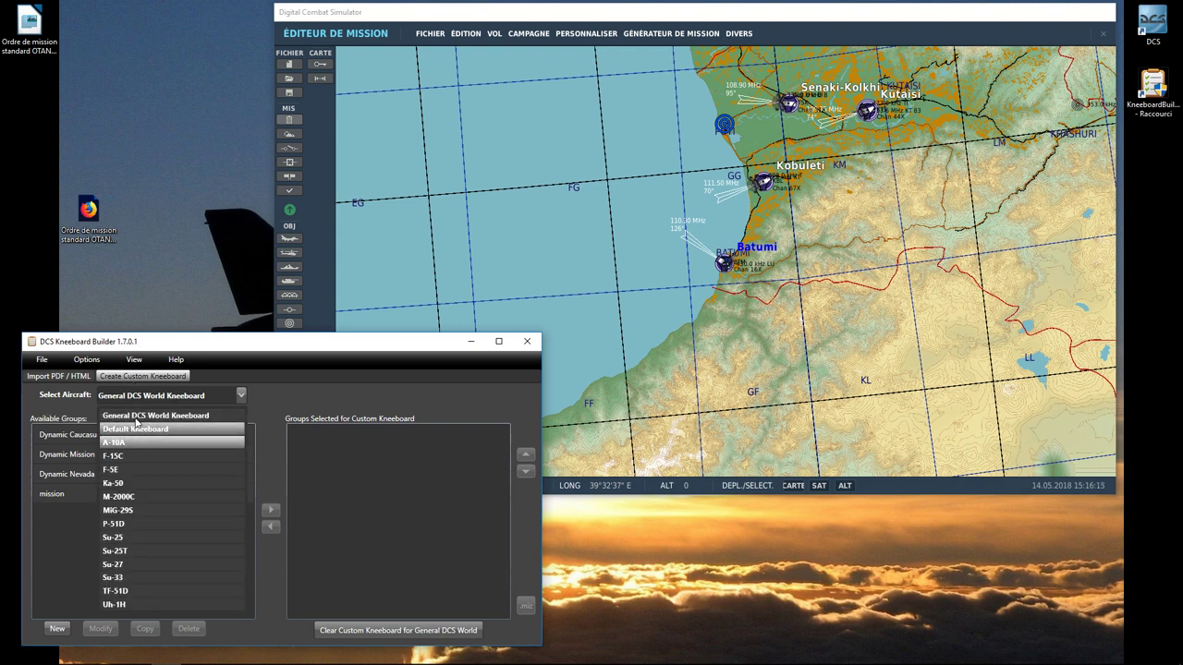
{"action": "left_click", "coordinate": [158, 418]}
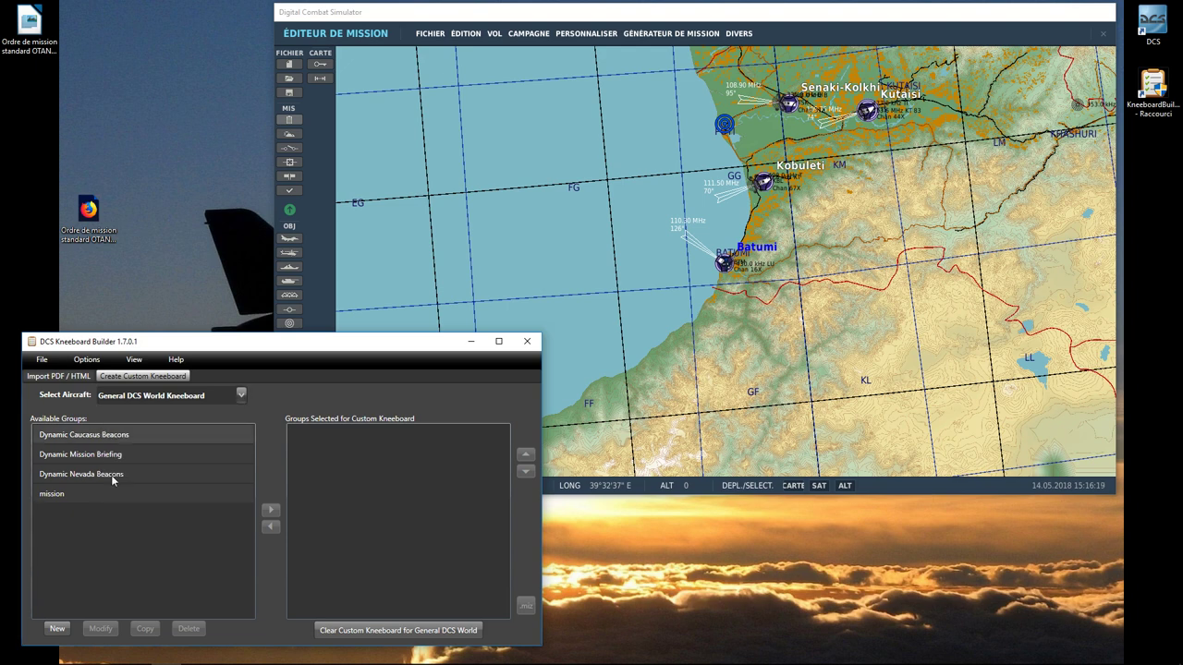
{"action": "left_click", "coordinate": [58, 497]}
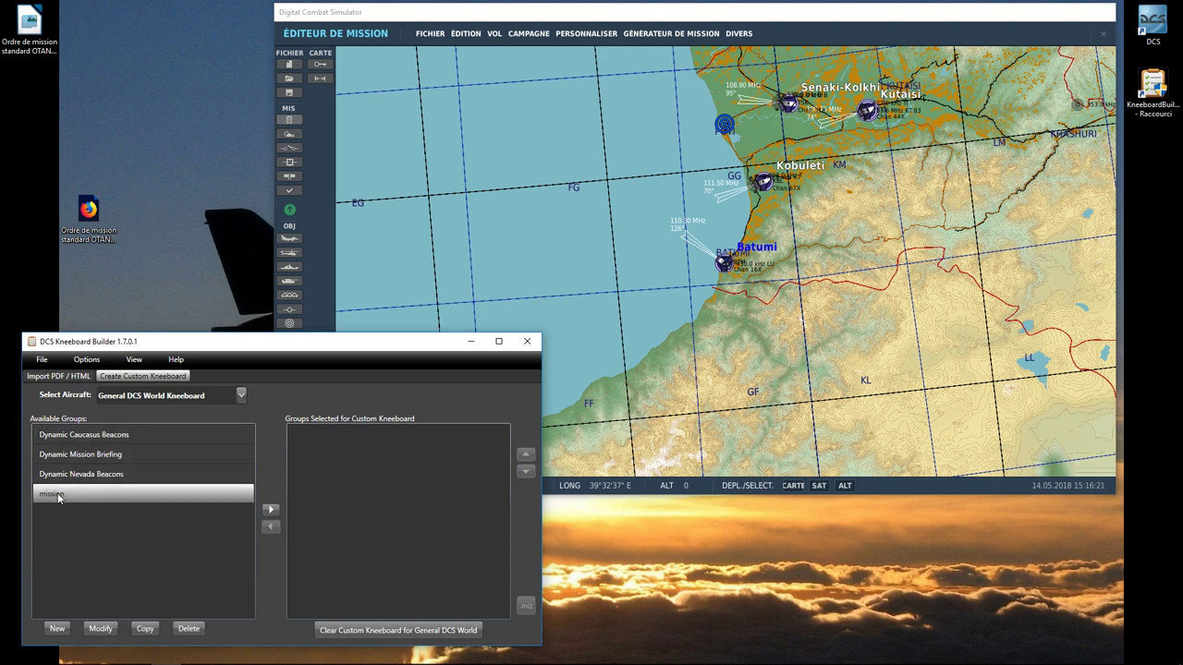
{"action": "left_click", "coordinate": [271, 510]}
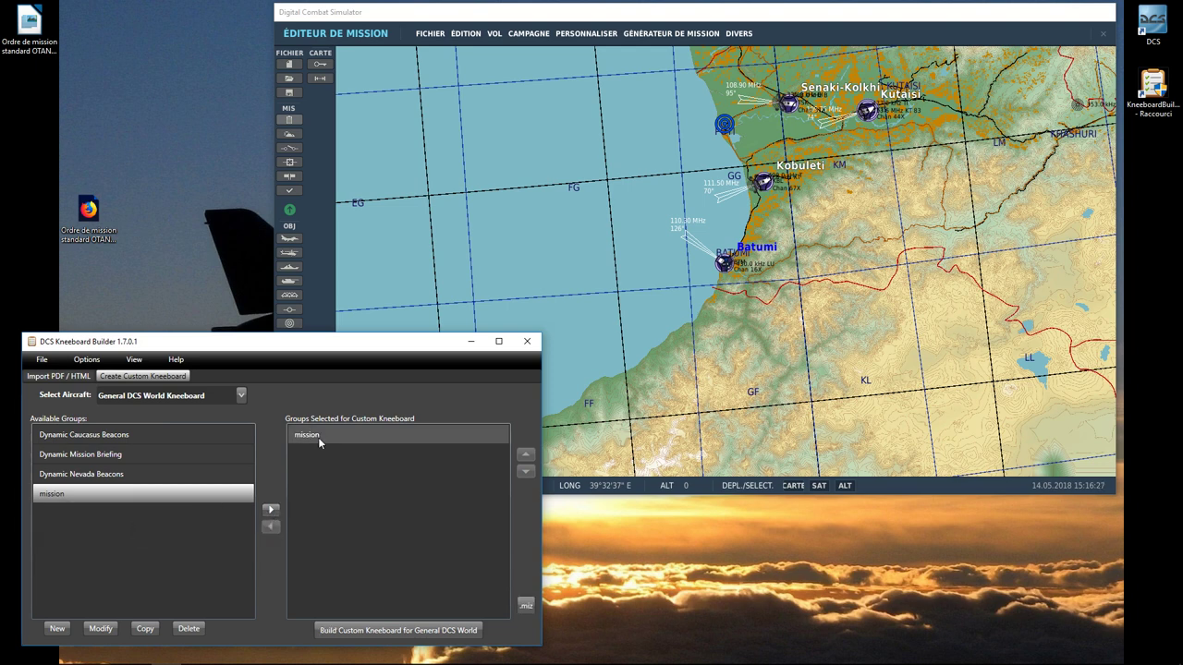
{"action": "left_click", "coordinate": [526, 605]}
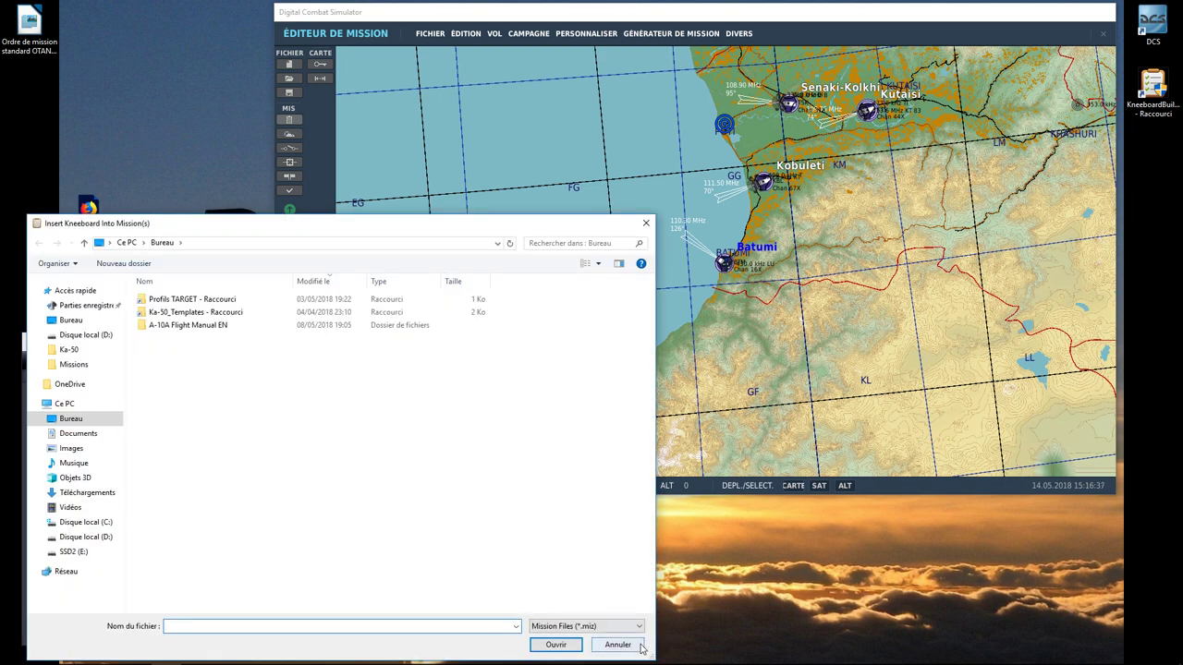
{"action": "left_click", "coordinate": [618, 645]}
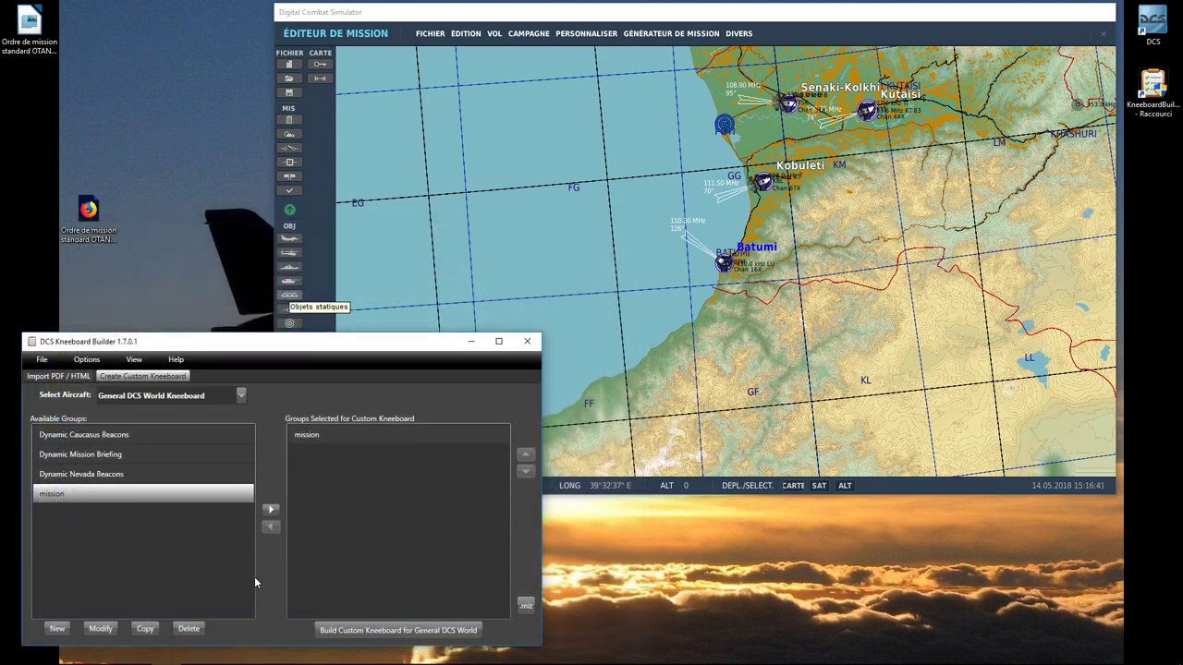
- Switch to File Explorer, go to the DCS Missions folder and open mission test.miz as an archive in 7-Zip
{"action": "mouse_move", "coordinate": [291, 647]}
{"action": "left_click", "coordinate": [75, 653]}
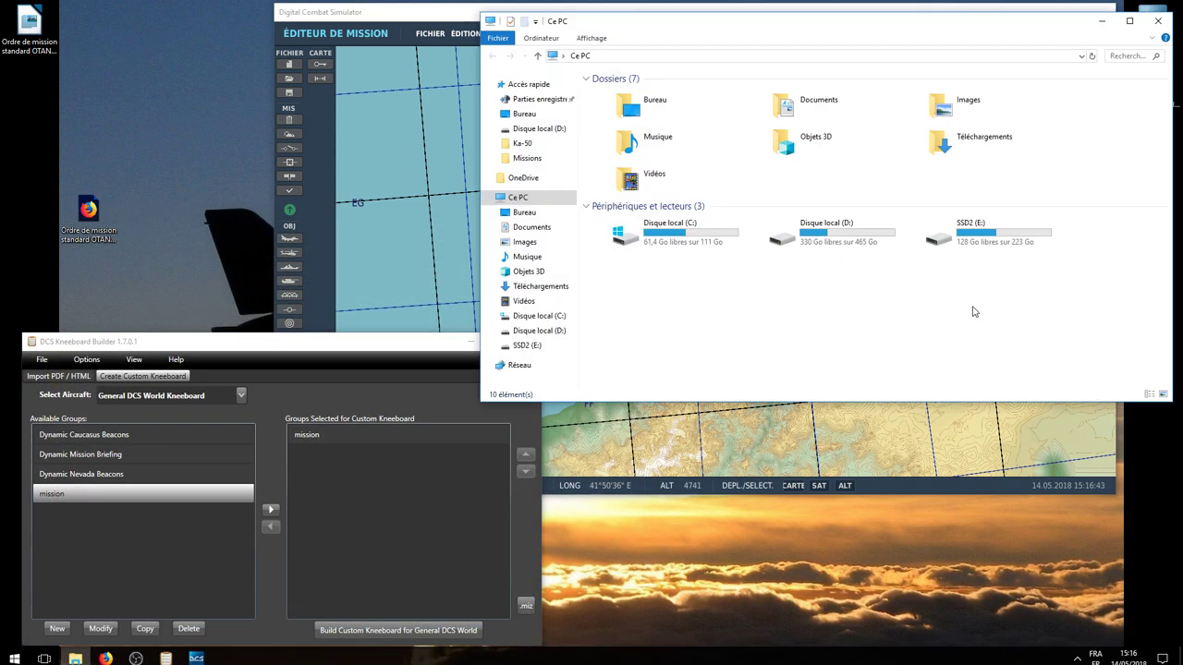
{"action": "left_click_drag", "start_coordinate": [987, 39], "coordinate": [972, 102]}
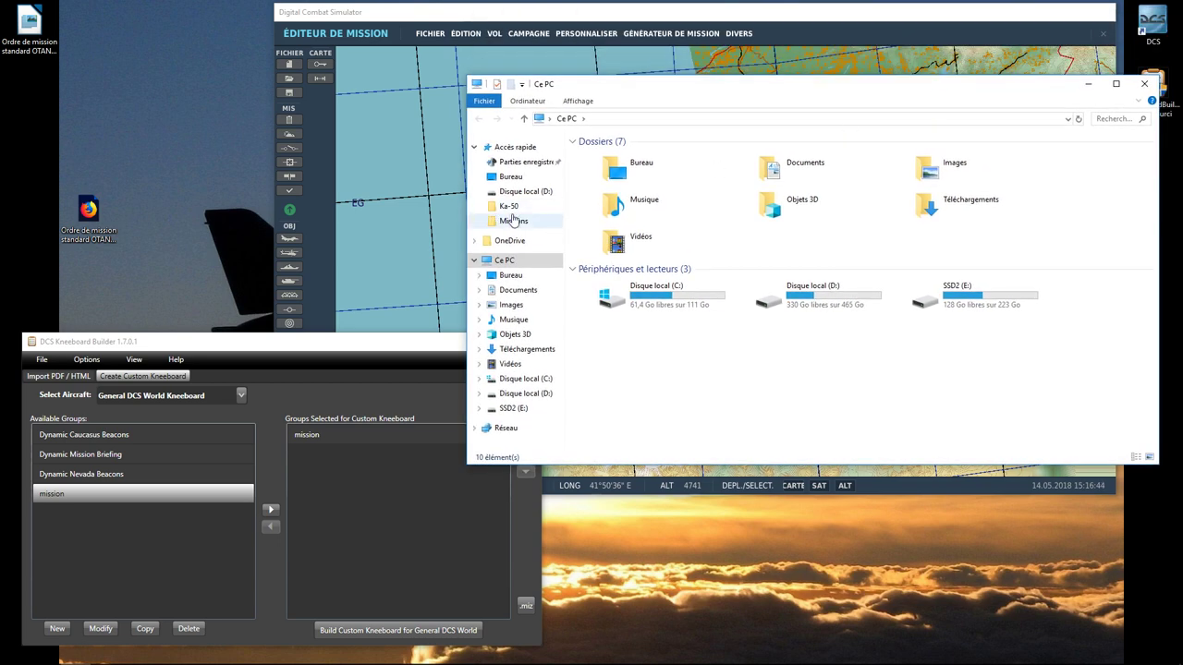
{"action": "left_click", "coordinate": [513, 221]}
{"action": "scroll", "coordinate": [772, 301], "scroll_direction": "down", "scroll_amount": 3}
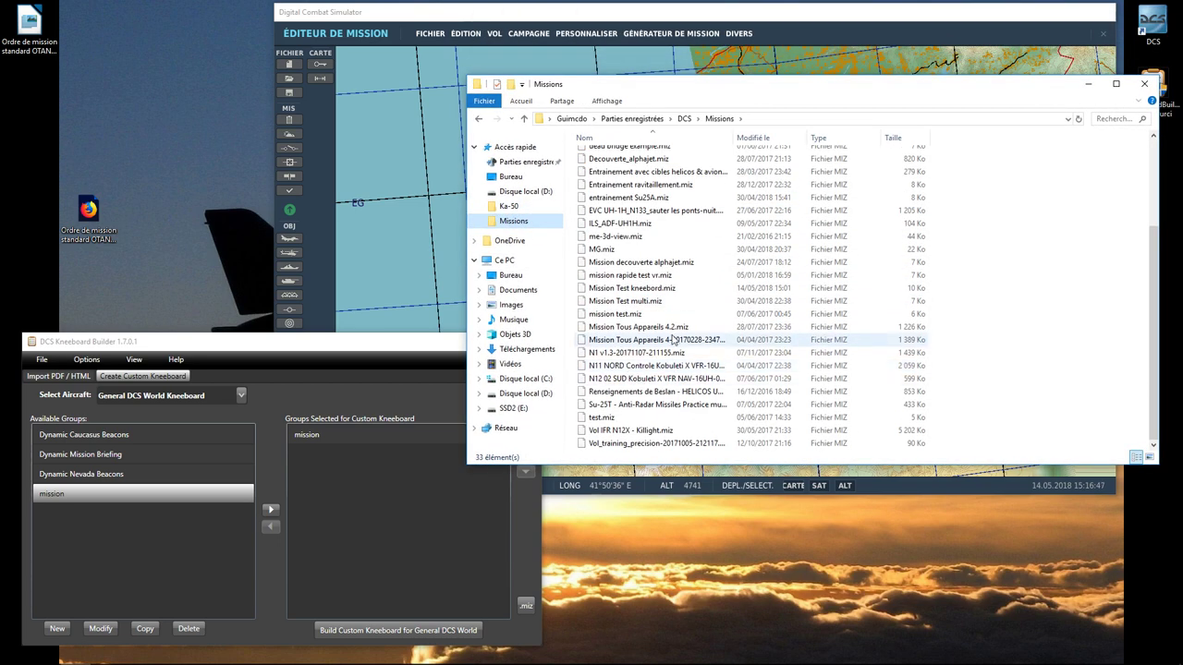
{"action": "left_click", "coordinate": [632, 317]}
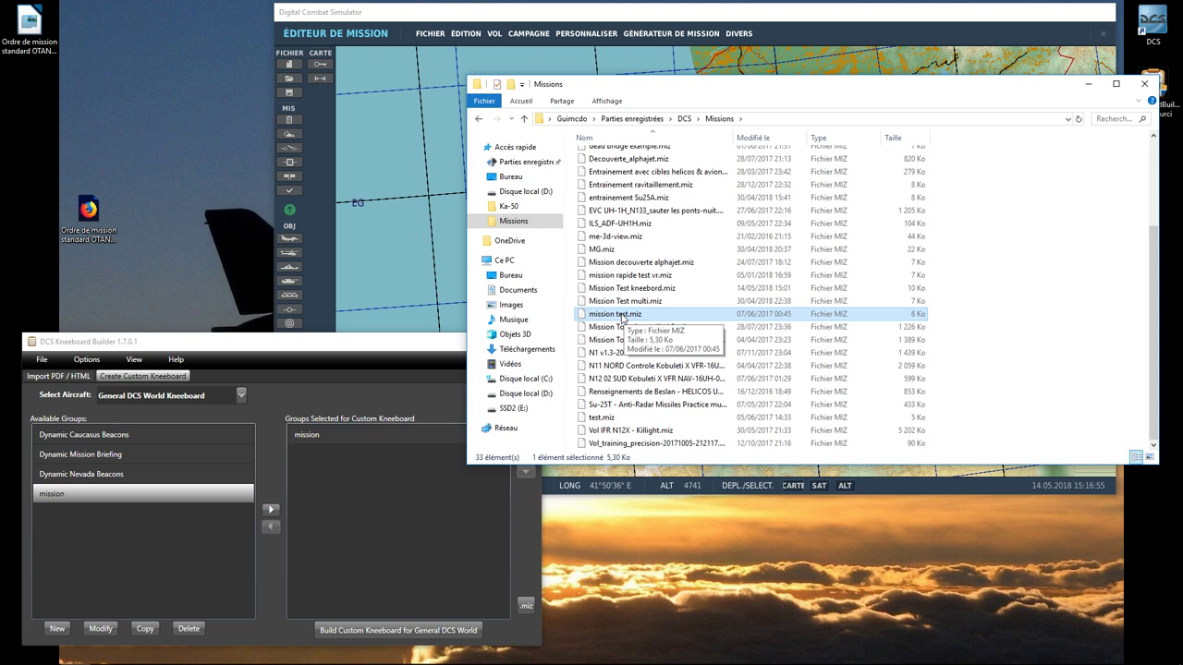
{"action": "right_click", "coordinate": [621, 319]}
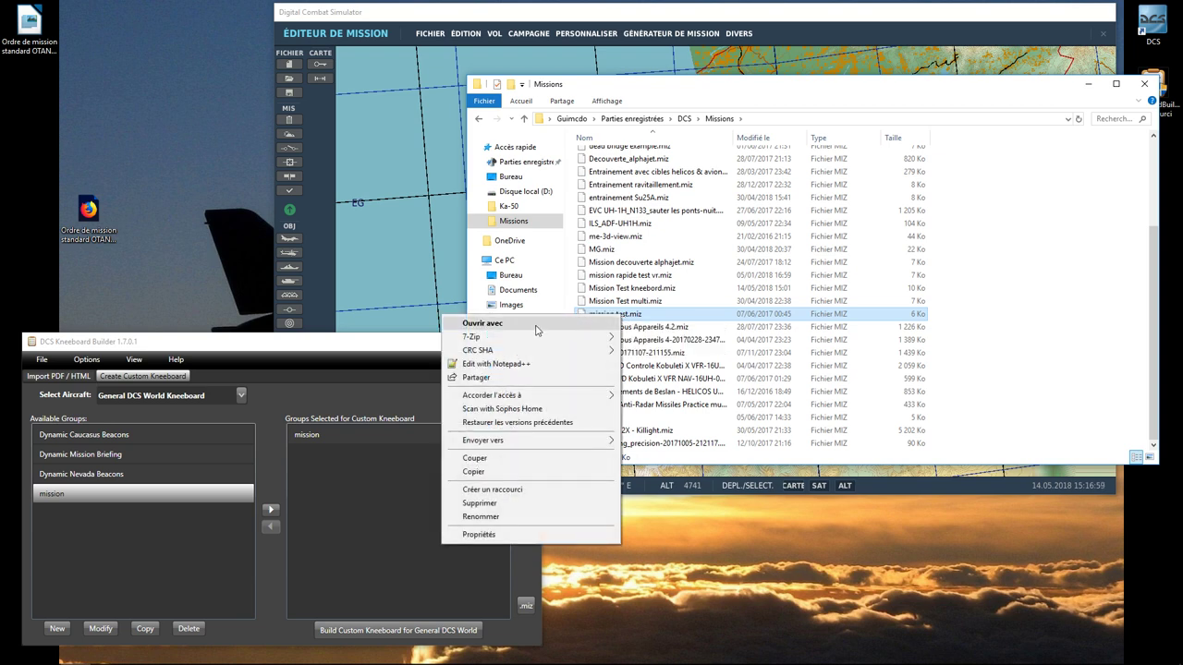
{"action": "mouse_move", "coordinate": [525, 342]}
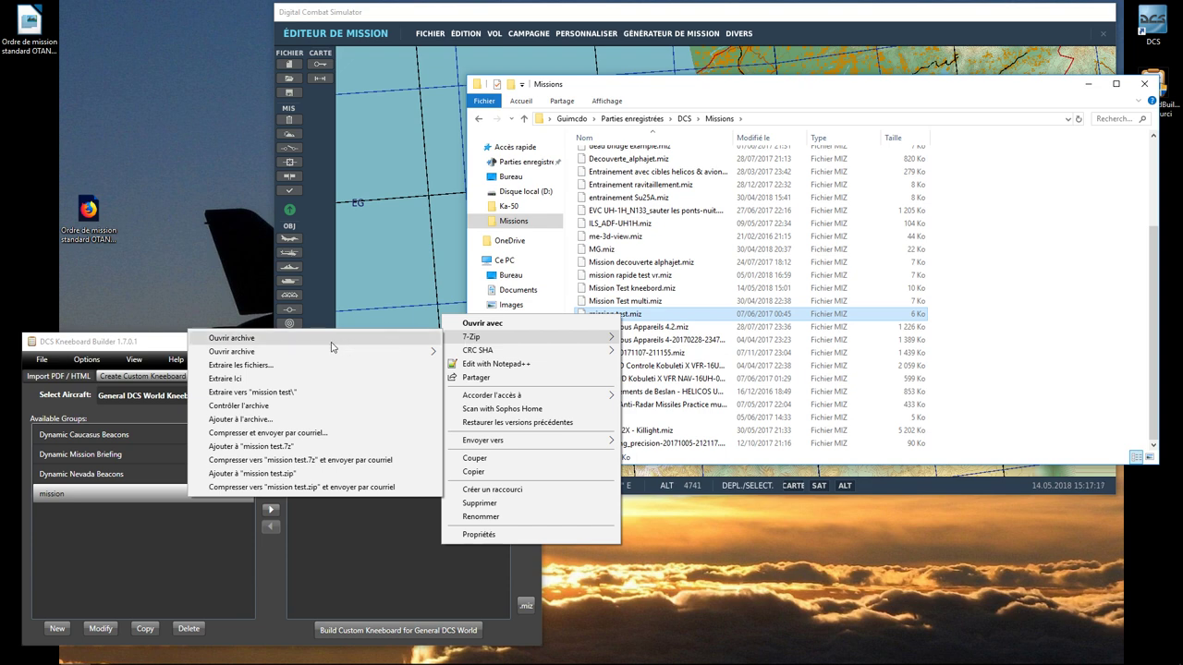
{"action": "left_click", "coordinate": [268, 341]}
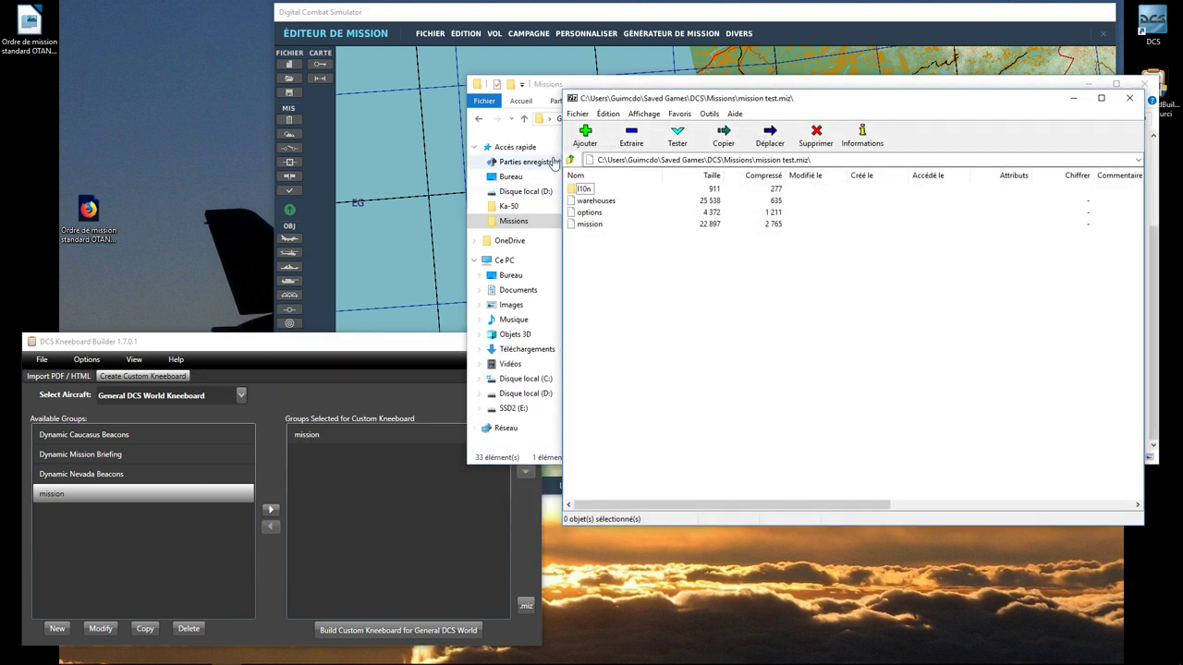
- Examine the folder and files inside the mission test.miz archive one by one, then close the archive window
{"action": "mouse_move", "coordinate": [672, 101]}
{"action": "left_mouse_down"}
{"action": "mouse_move", "coordinate": [496, 132]}
{"action": "mouse_move", "coordinate": [320, 111]}
{"action": "left_mouse_up"}
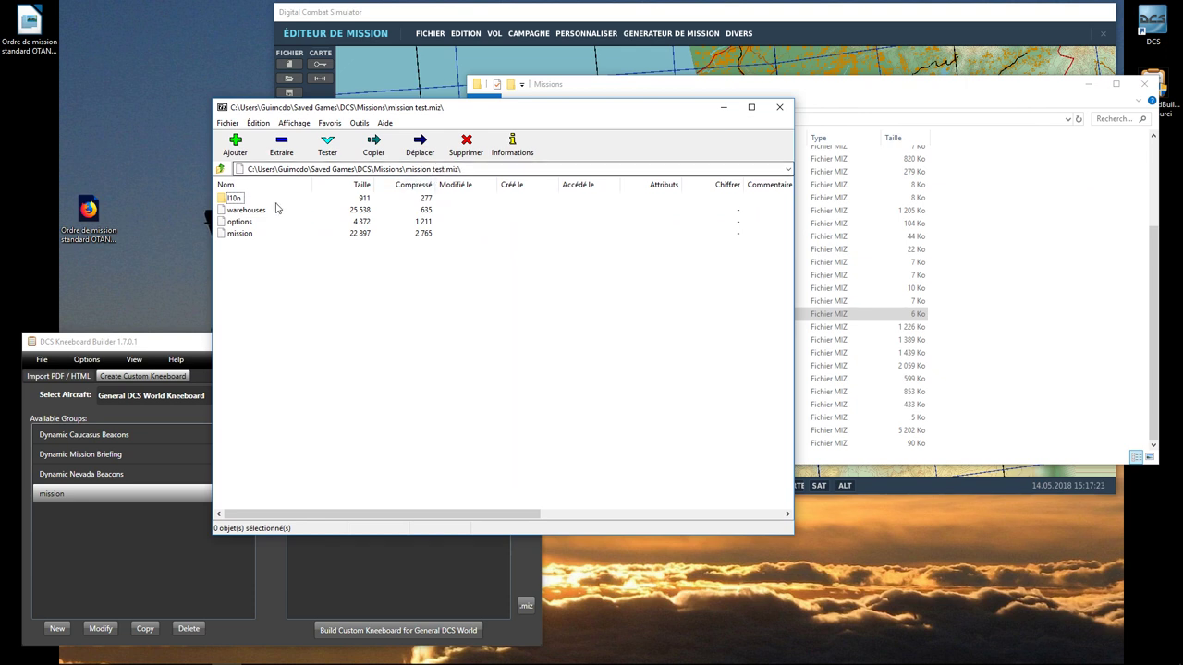
{"action": "left_click", "coordinate": [233, 199]}
{"action": "left_click", "coordinate": [235, 211]}
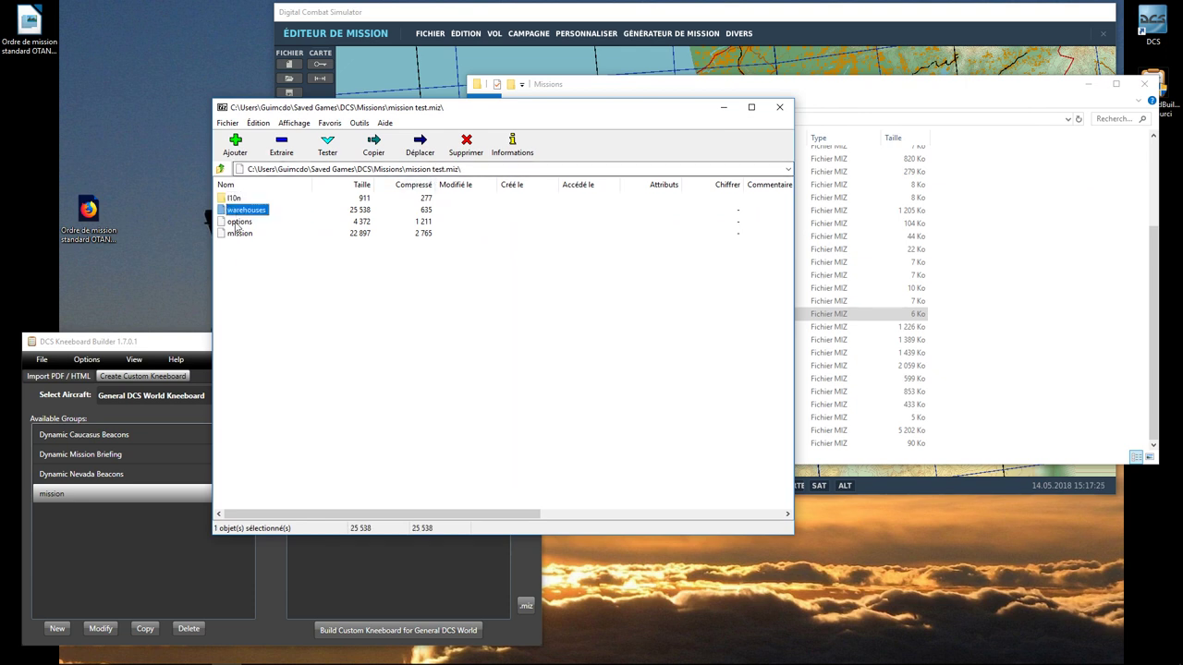
{"action": "left_click", "coordinate": [238, 223]}
{"action": "left_click", "coordinate": [239, 234]}
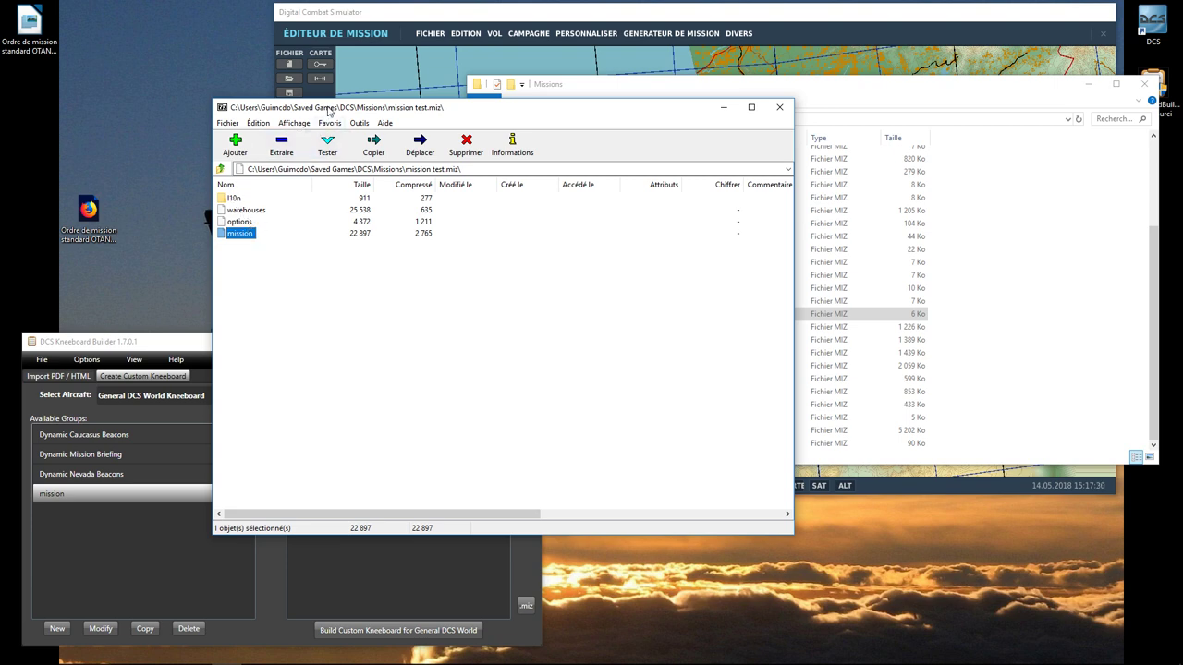
{"action": "left_click_drag", "start_coordinate": [323, 107], "coordinate": [564, 33]}
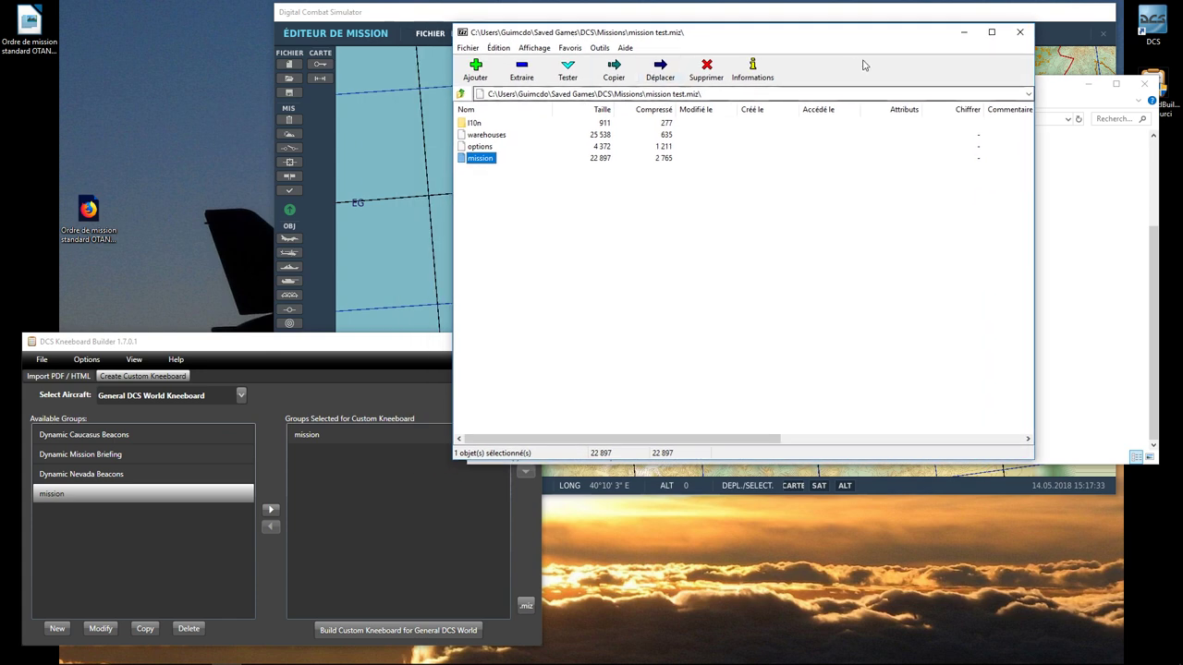
{"action": "left_click", "coordinate": [1022, 35]}
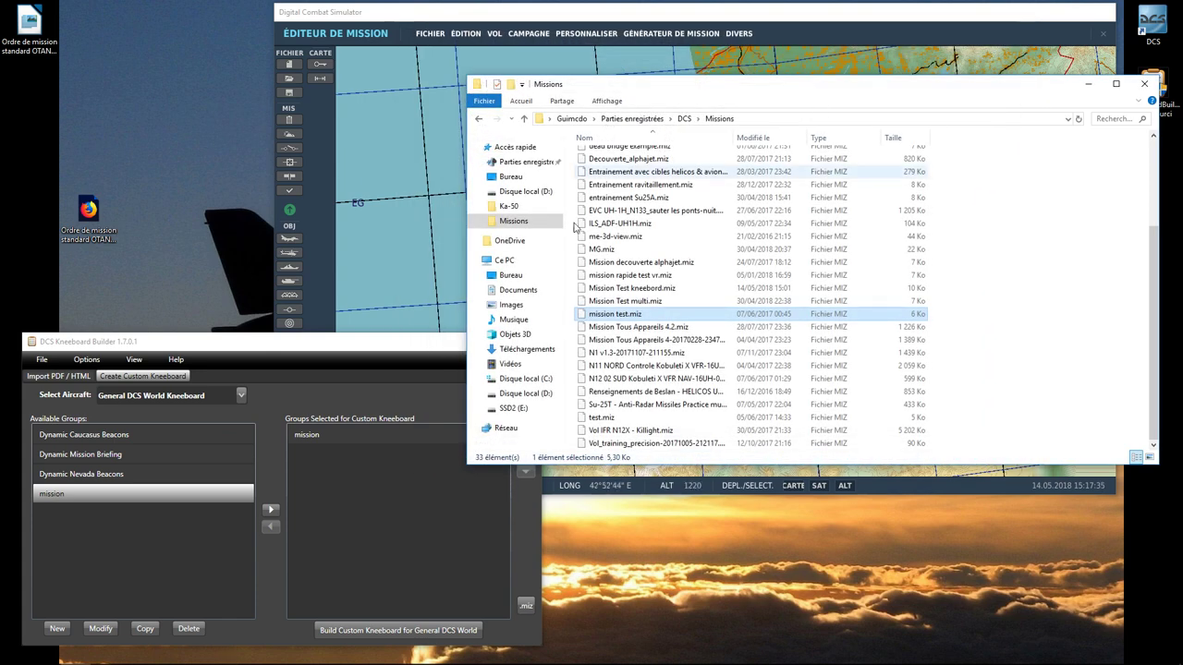
- In DCS Kneeboard Builder, insert the custom kneeboard into mission test.miz from the Missions folder and dismiss the completion message
{"action": "left_click", "coordinate": [527, 605]}
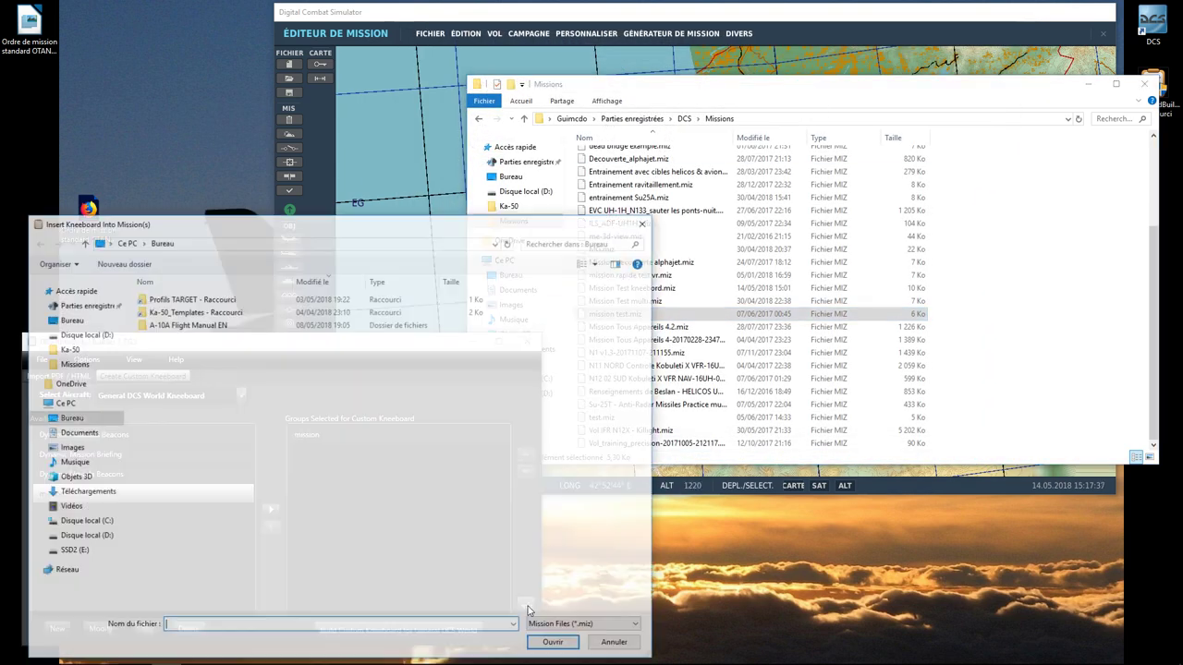
{"action": "left_click", "coordinate": [71, 365]}
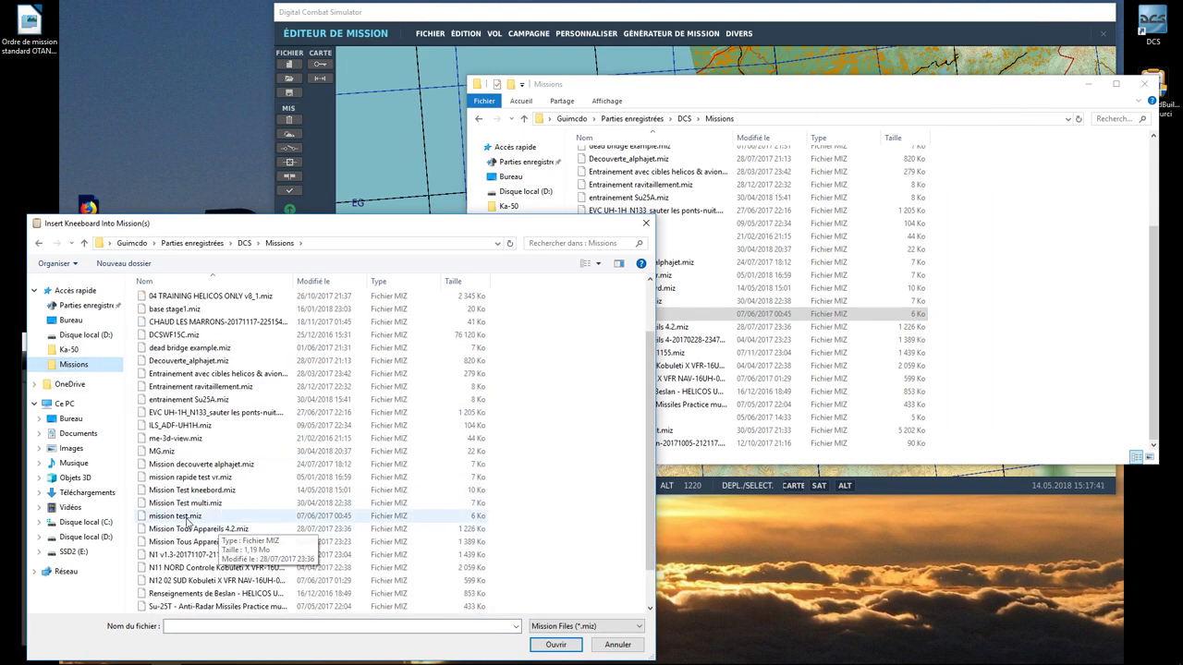
{"action": "left_click", "coordinate": [187, 516]}
{"action": "left_click", "coordinate": [554, 645]}
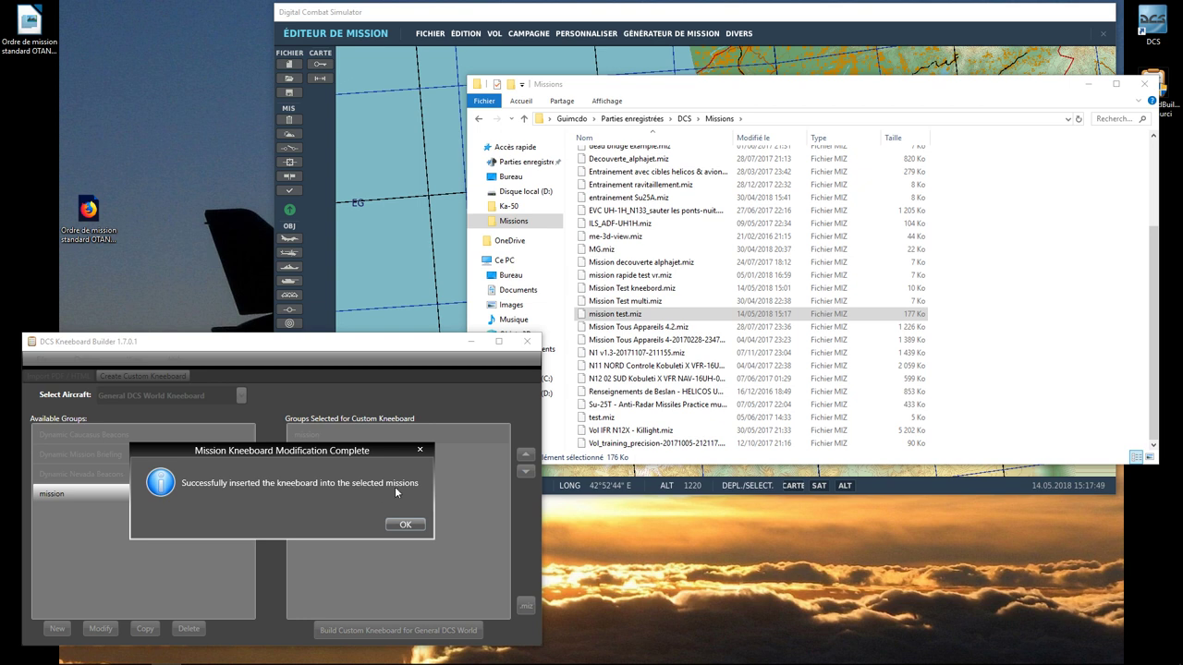
{"action": "left_click", "coordinate": [406, 526]}
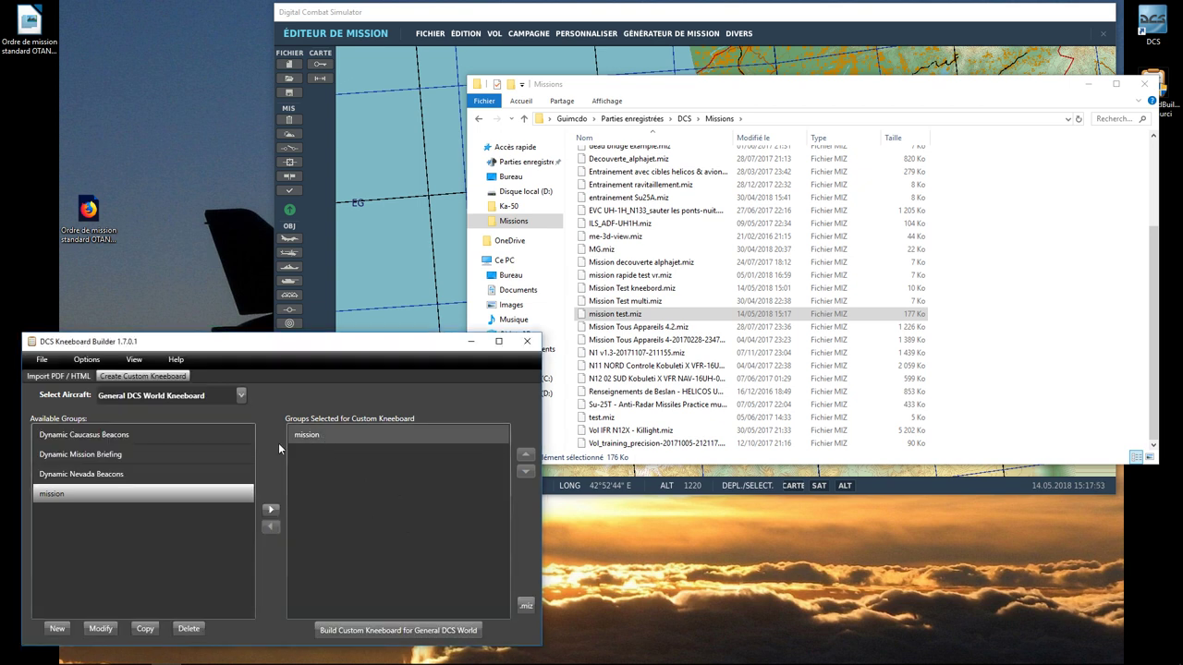
{"action": "left_click", "coordinate": [220, 453]}
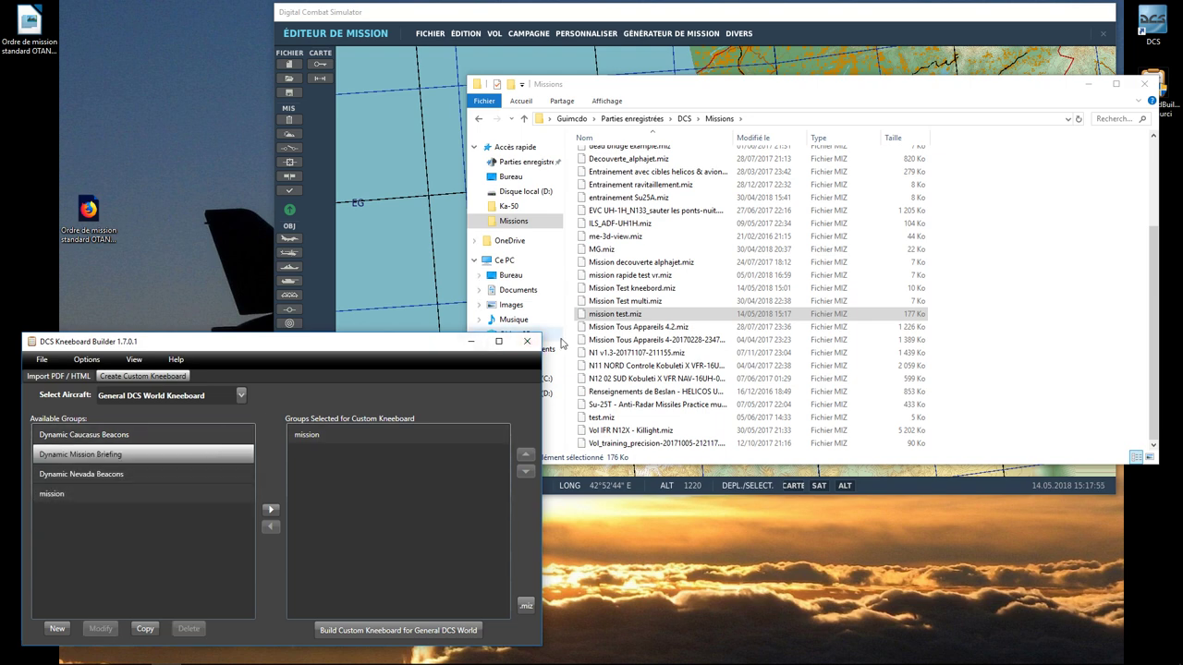
- Reopen mission test.miz as an archive in 7-Zip and browse to its KNEEBOARD\IMAGES folder
{"action": "left_click", "coordinate": [621, 316]}
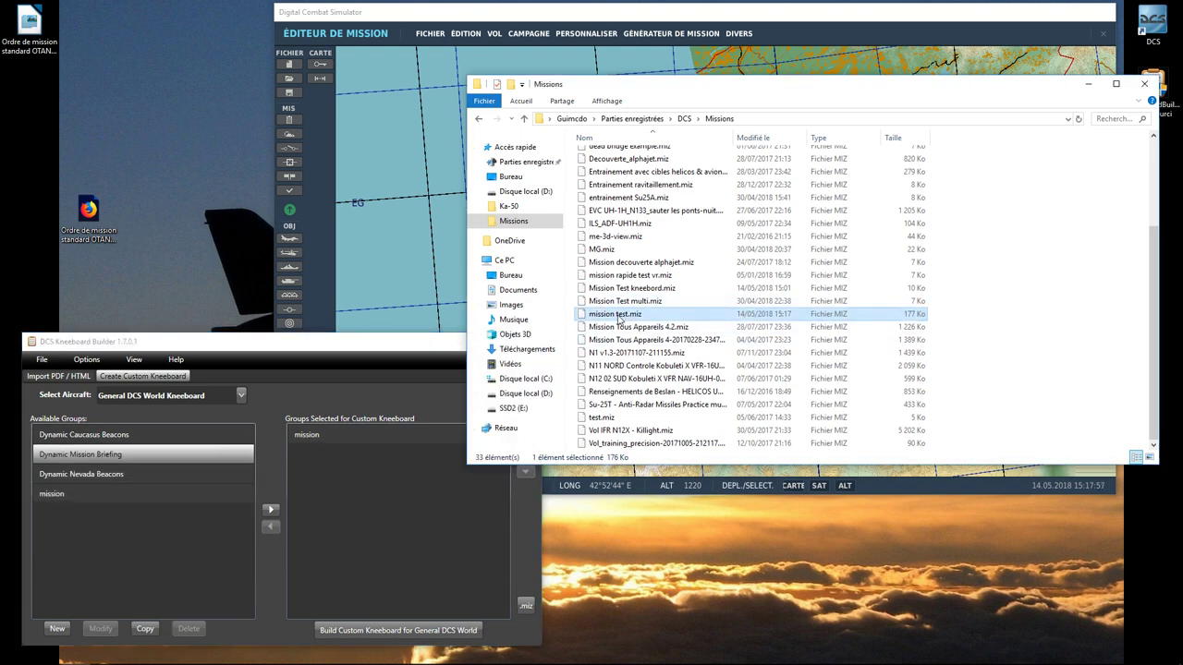
{"action": "right_click", "coordinate": [622, 318]}
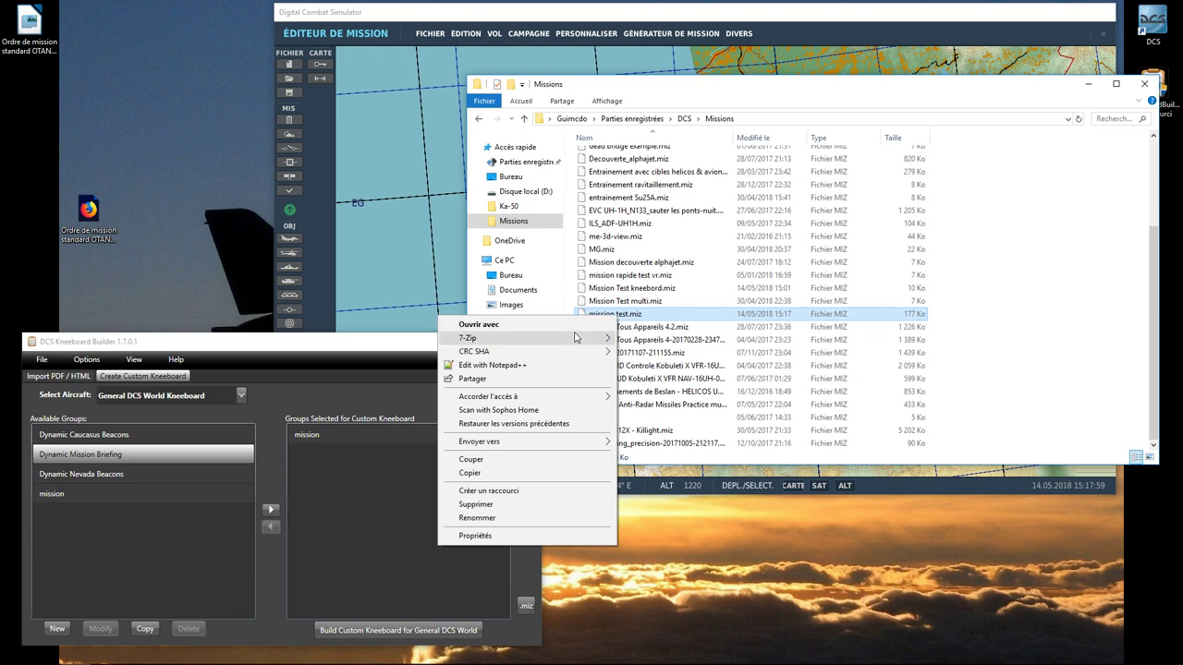
{"action": "left_click", "coordinate": [392, 340]}
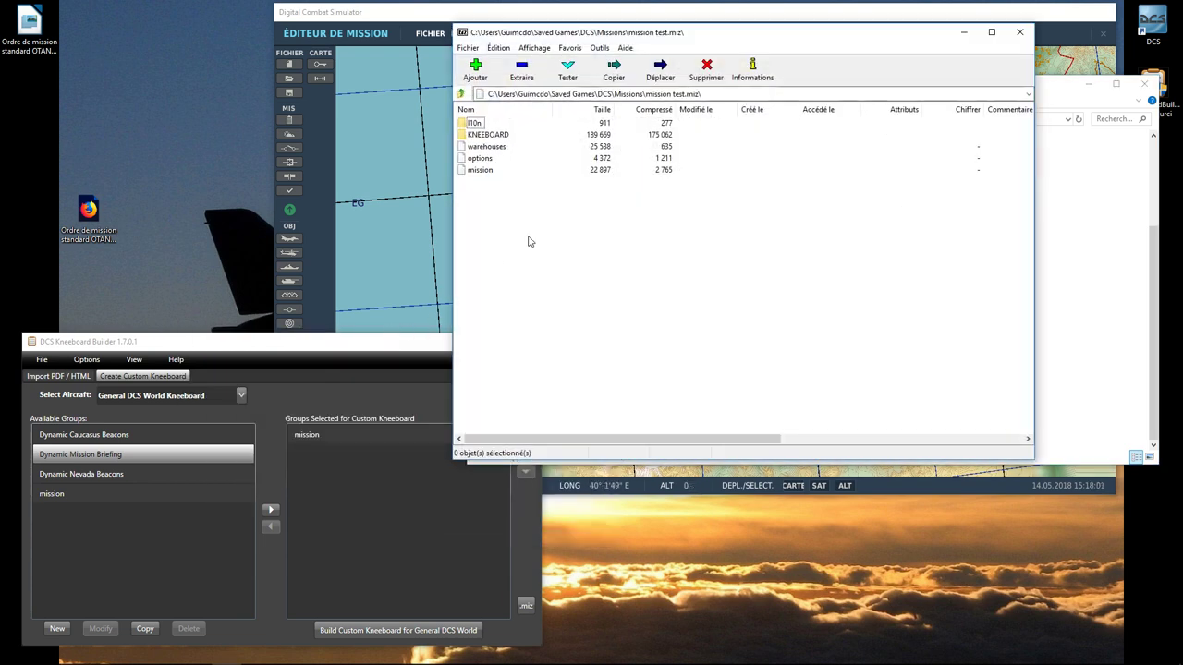
{"action": "left_click", "coordinate": [486, 135]}
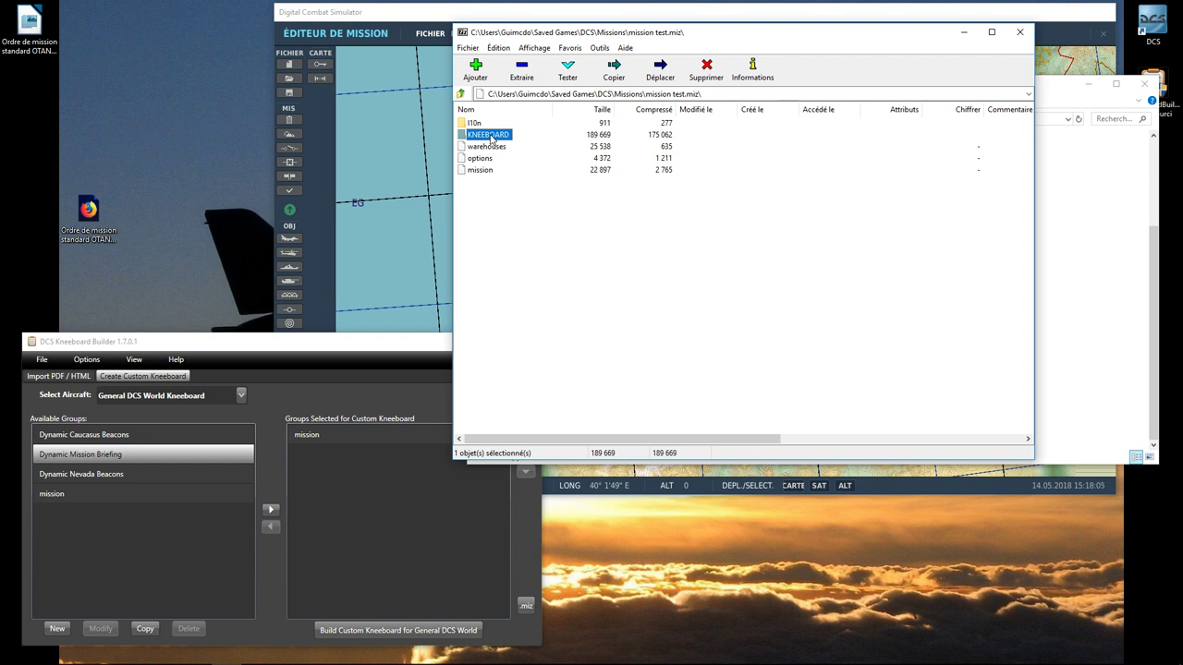
{"action": "double_click", "coordinate": [491, 136]}
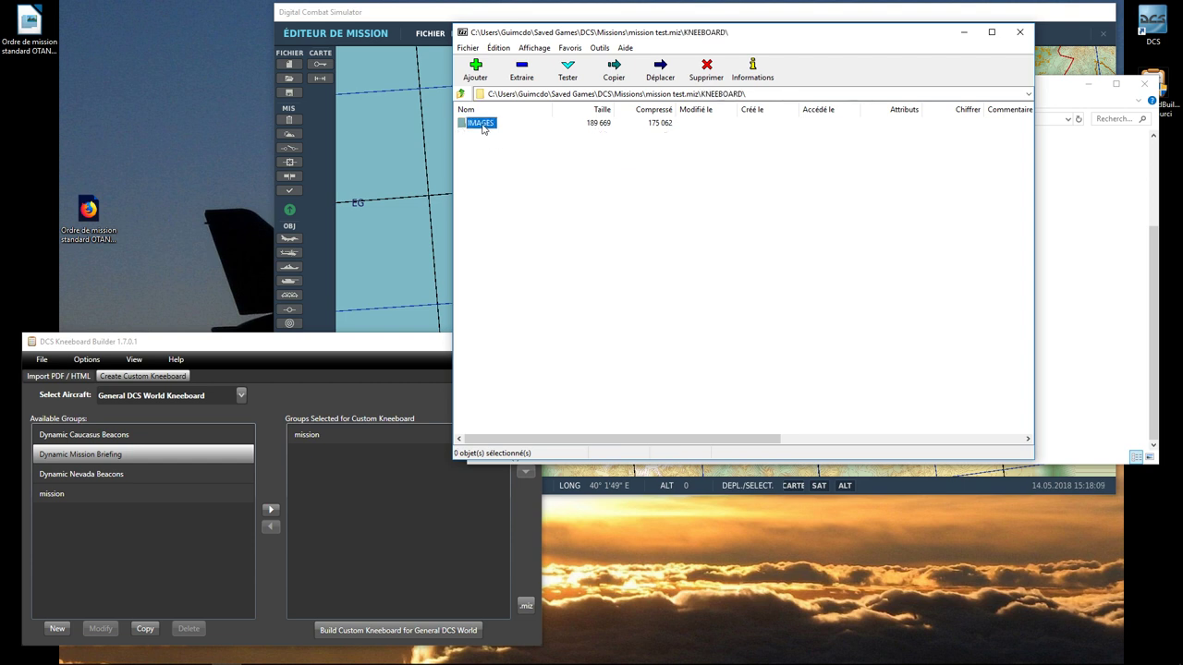
{"action": "double_click", "coordinate": [481, 125]}
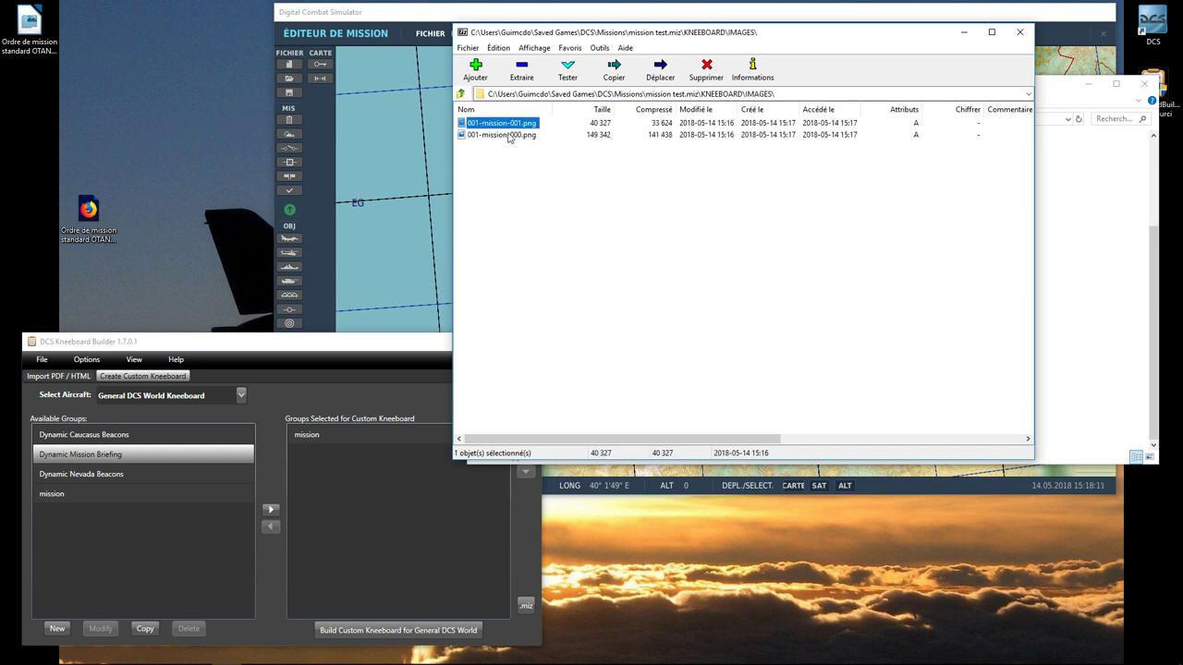
- View the kneeboard page image 001-mission-001.png from the archive and close the viewer
{"action": "left_click", "coordinate": [508, 137]}
{"action": "left_click", "coordinate": [509, 129]}
{"action": "double_click", "coordinate": [507, 123]}
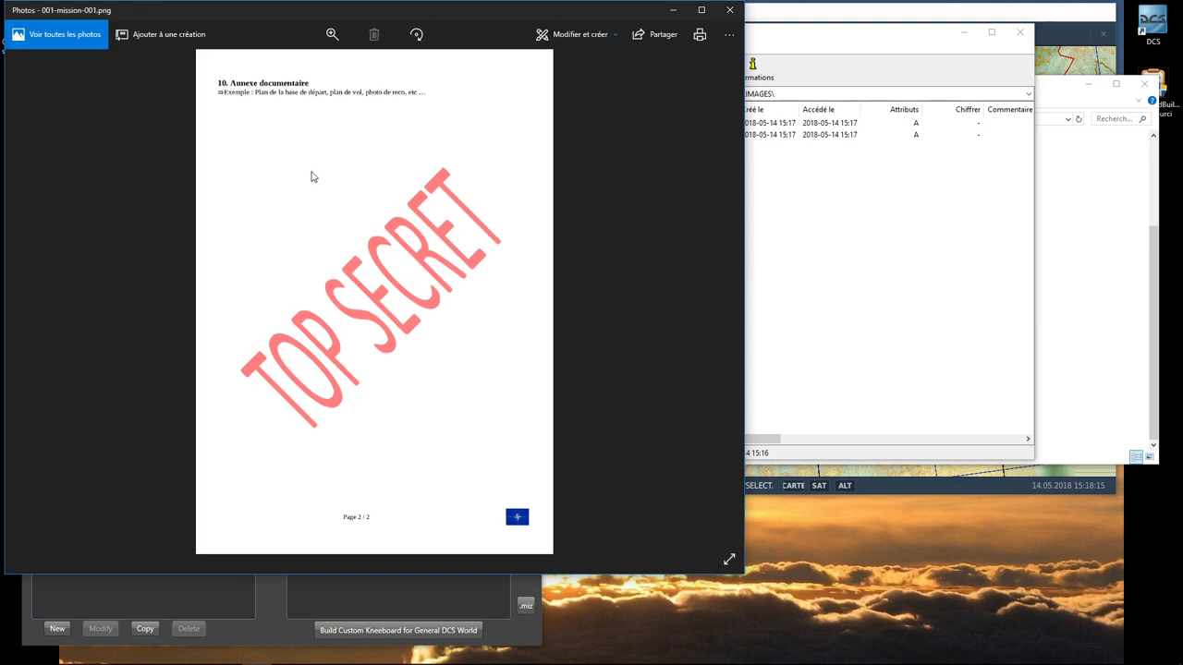
{"action": "scroll", "coordinate": [316, 191], "scroll_direction": "down", "scroll_amount": 2}
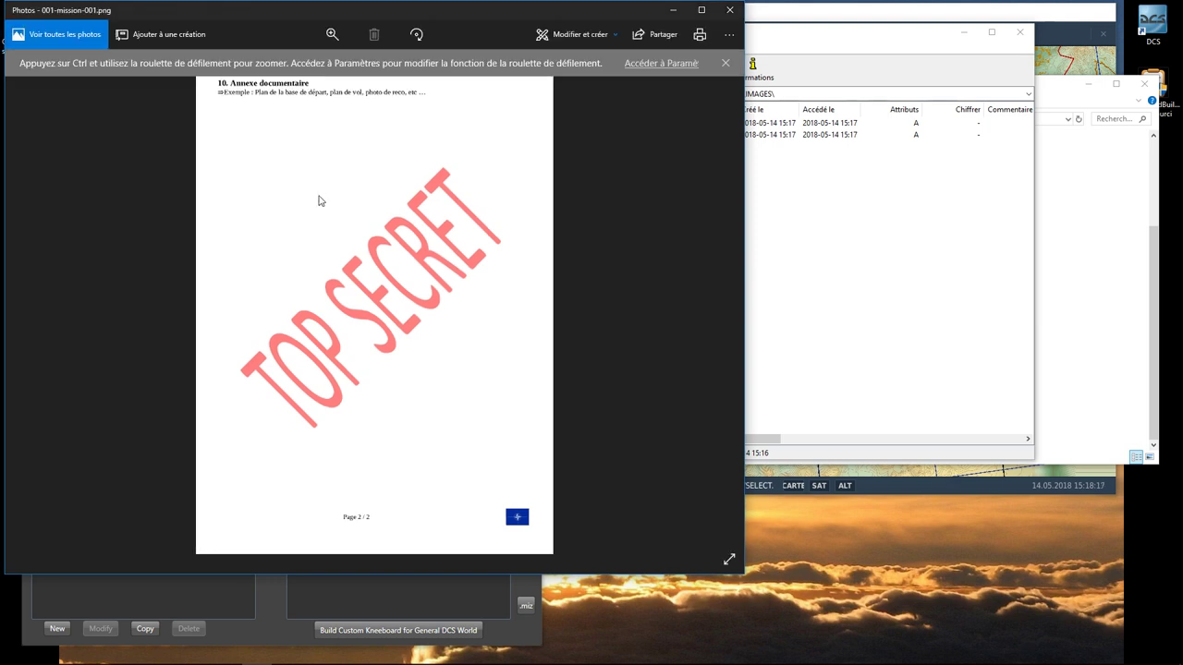
{"action": "left_click", "coordinate": [730, 10]}
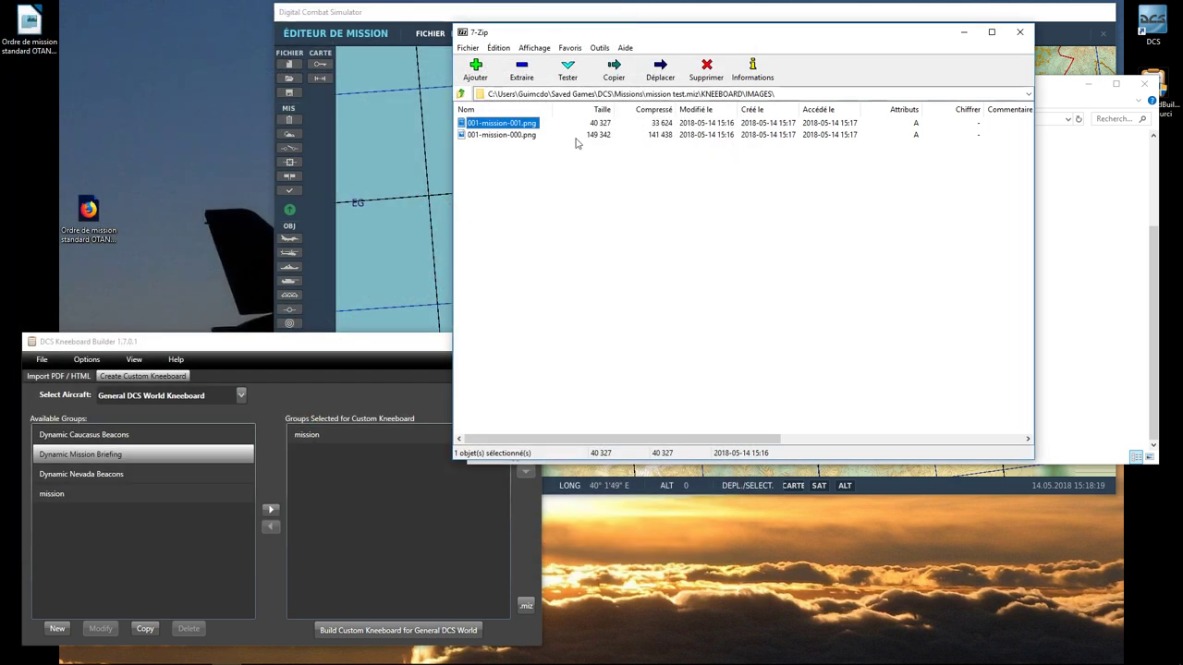
- View the kneeboard page image 001-mission-000.png, then close the viewer, the archive and the Missions folder window
{"action": "left_click", "coordinate": [520, 137]}
{"action": "double_click", "coordinate": [520, 137]}
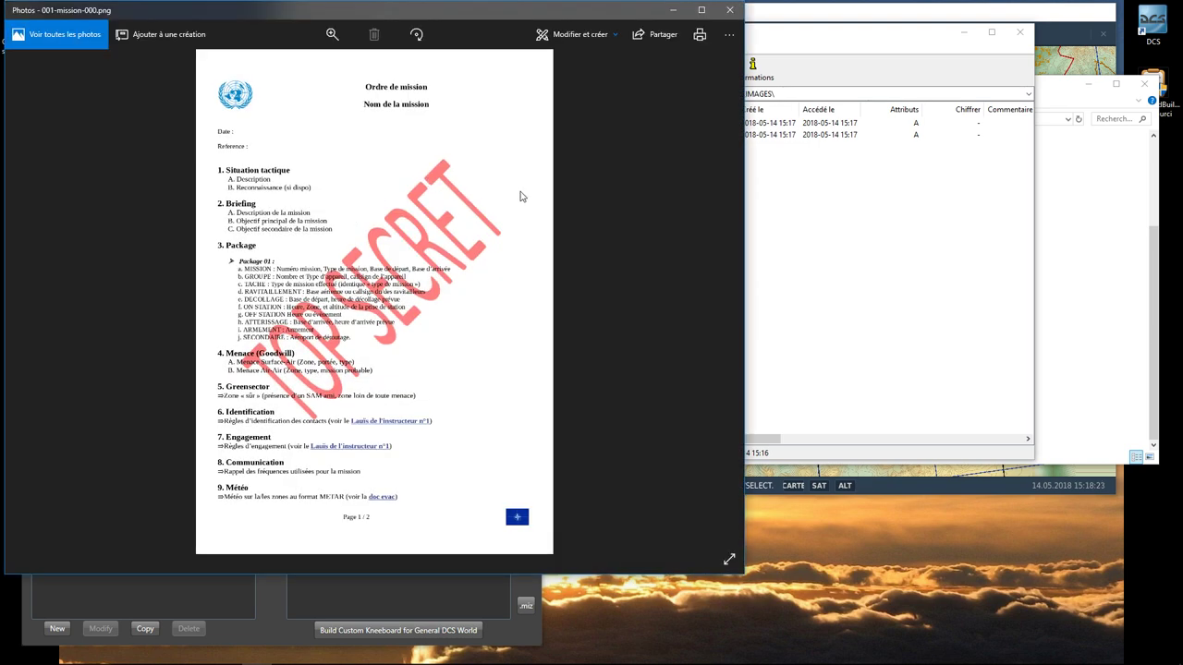
{"action": "left_click", "coordinate": [731, 13]}
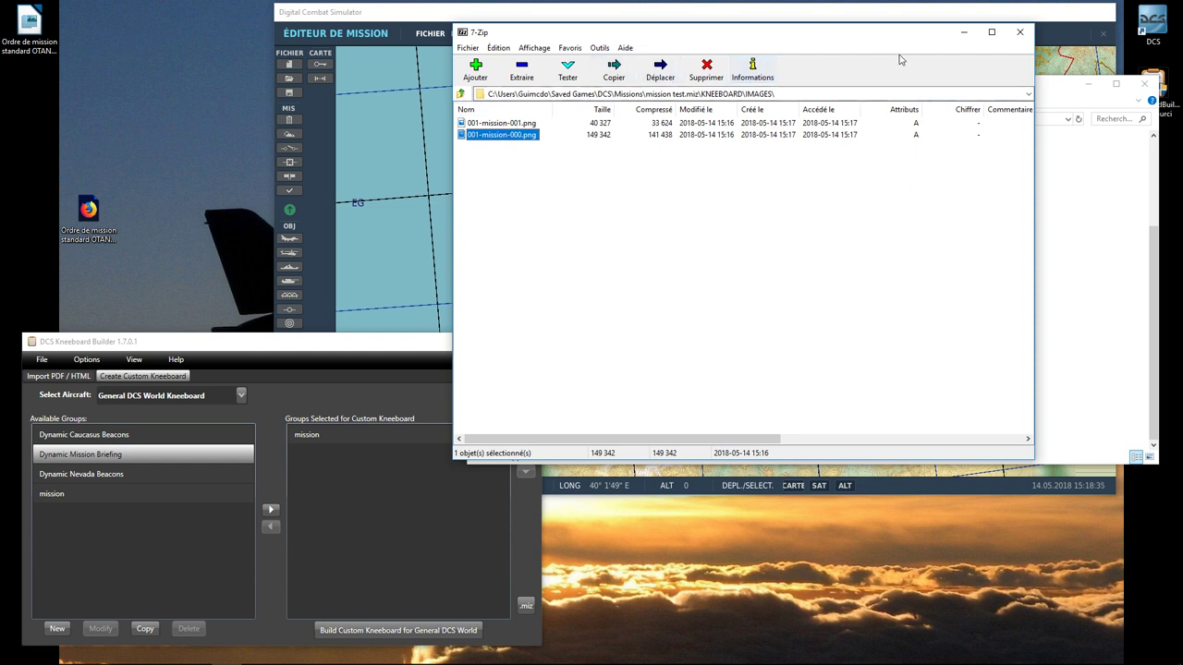
{"action": "left_click", "coordinate": [1022, 34]}
{"action": "left_click_drag", "start_coordinate": [910, 93], "coordinate": [836, 155]}
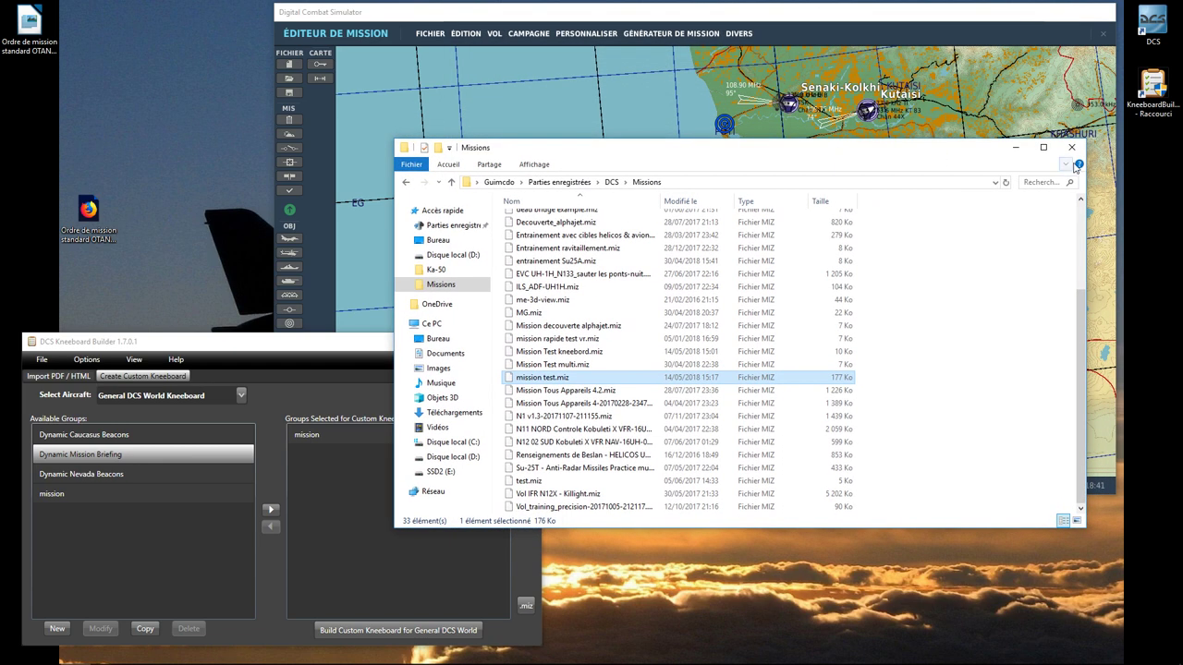
{"action": "left_click", "coordinate": [1071, 147]}
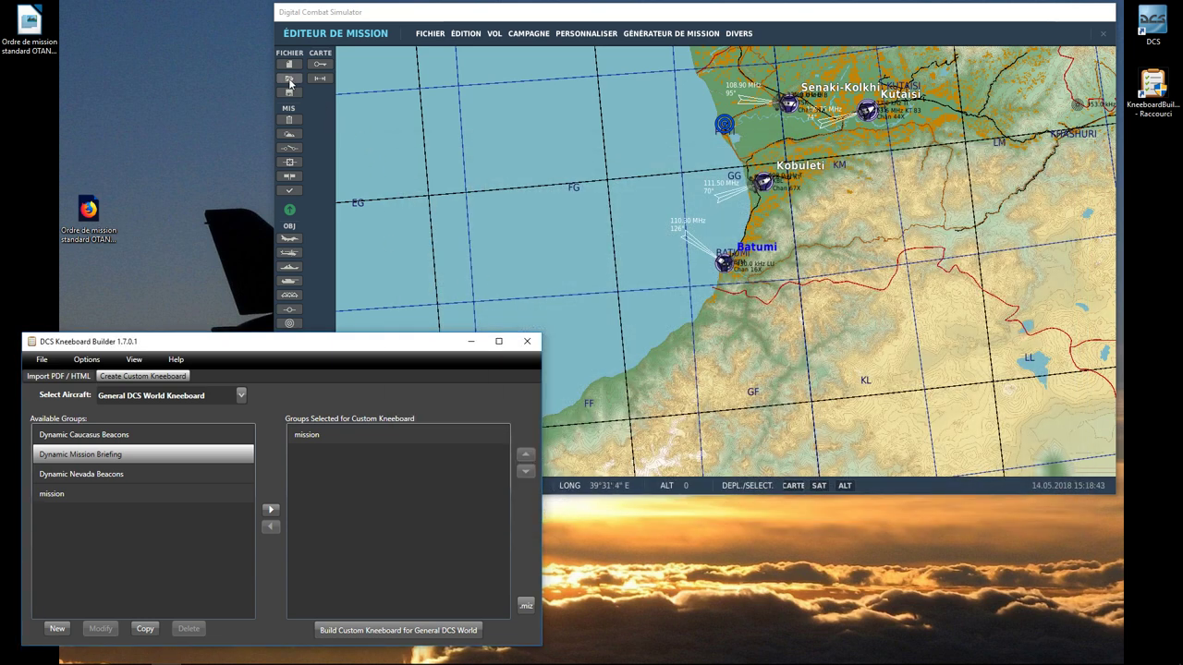
- Open mission test.miz in the DCS mission editor
{"action": "left_click", "coordinate": [289, 81]}
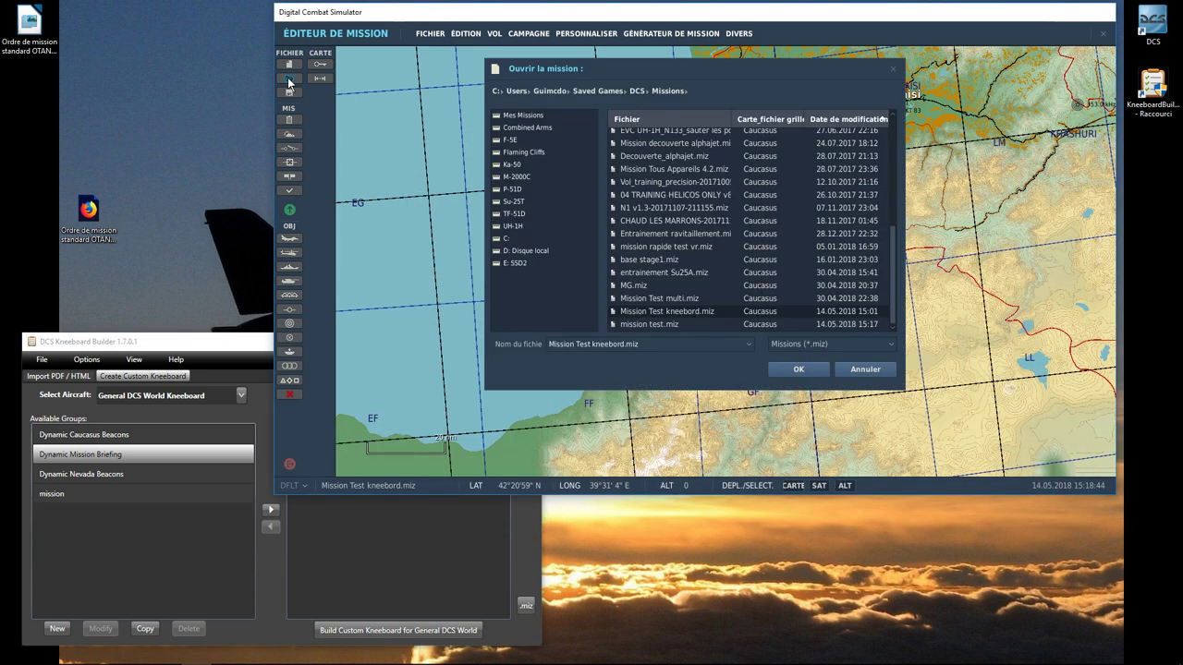
{"action": "left_click", "coordinate": [653, 325]}
{"action": "left_click", "coordinate": [803, 370]}
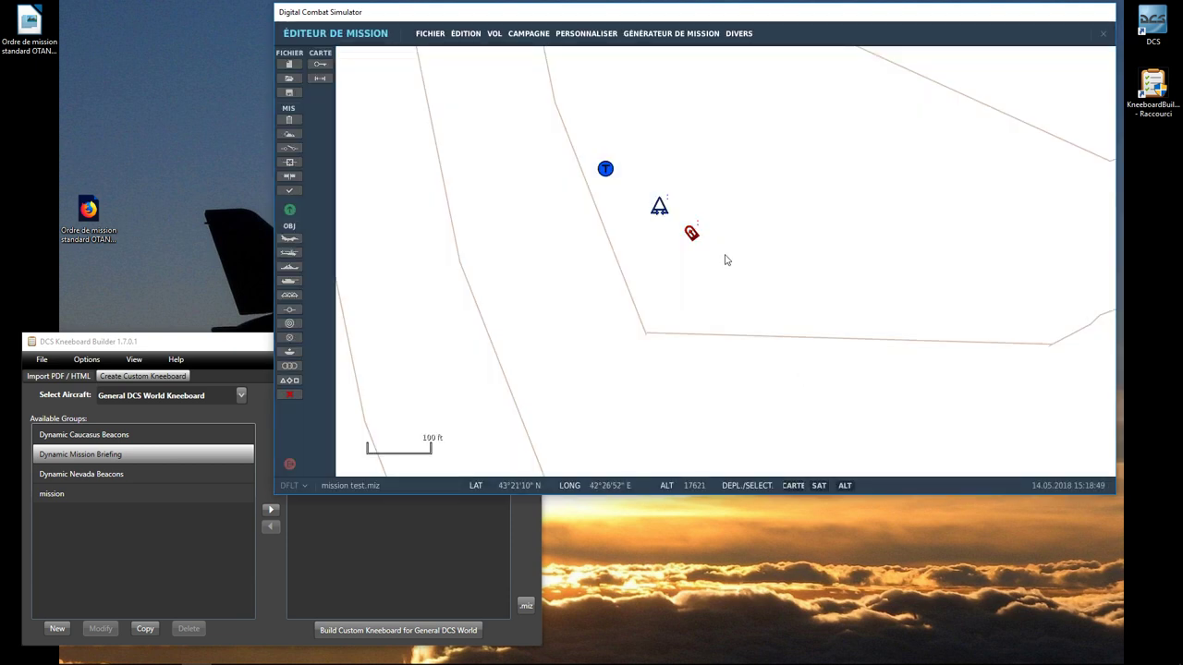
- Show the mission's unit list and inspect the two vehicle groups and their positions on the map
{"action": "left_click", "coordinate": [289, 380]}
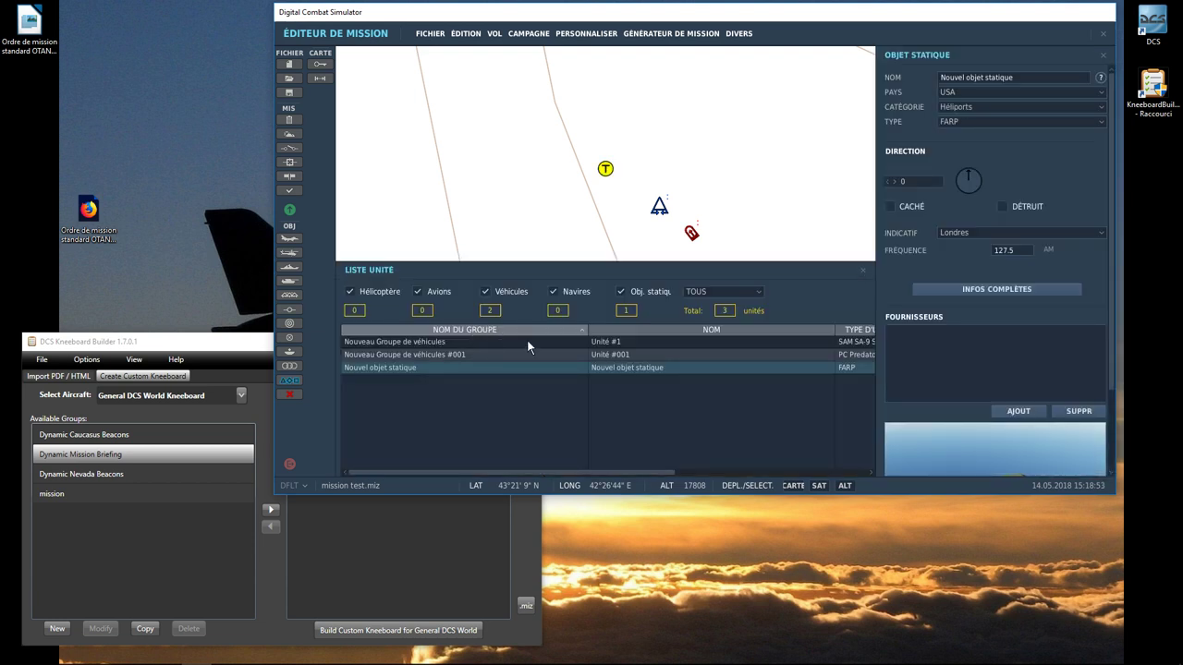
{"action": "left_click", "coordinate": [429, 340]}
{"action": "left_click", "coordinate": [427, 354]}
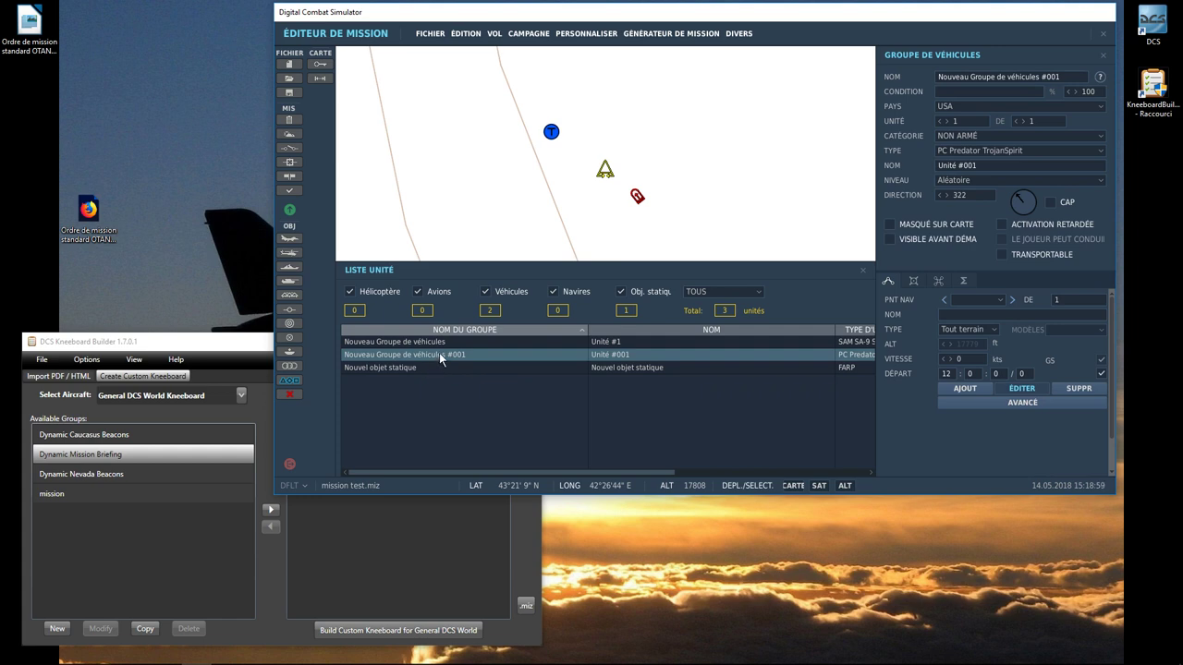
{"action": "left_click", "coordinate": [441, 344]}
{"action": "scroll", "coordinate": [541, 164], "scroll_direction": "down", "scroll_amount": 3}
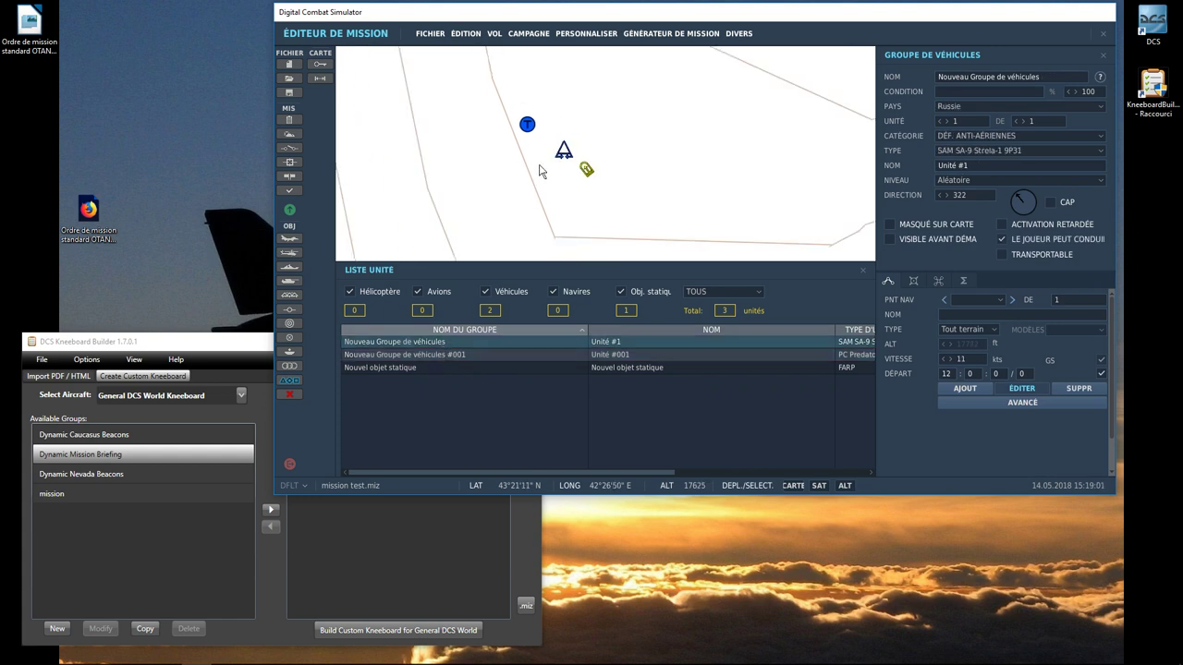
- Add a USA A-10A airplane group at Gudauta airfield on the mission map
{"action": "scroll", "coordinate": [541, 165], "scroll_direction": "down", "scroll_amount": 6}
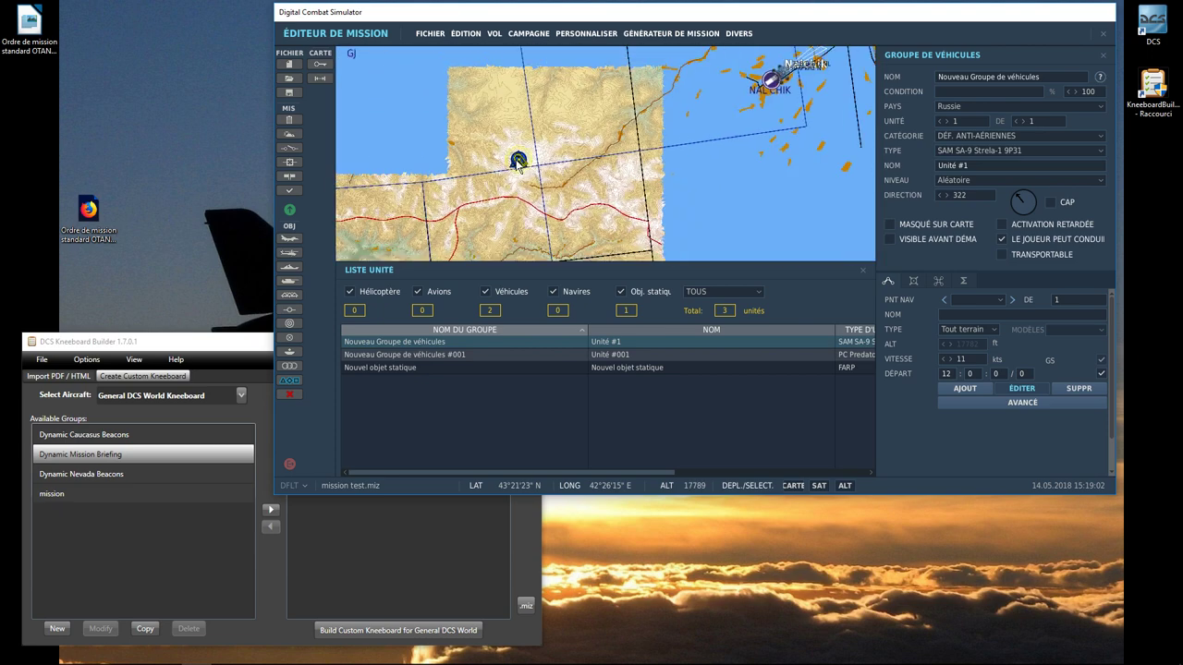
{"action": "scroll", "coordinate": [589, 204], "scroll_direction": "up", "scroll_amount": 5}
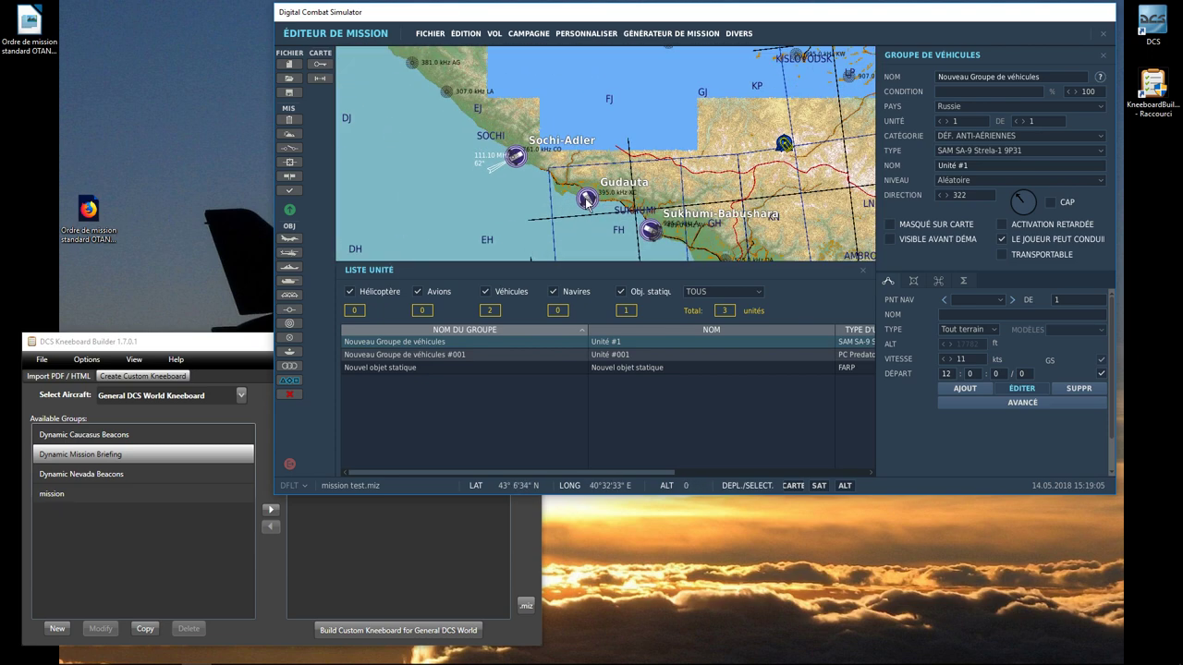
{"action": "scroll", "coordinate": [589, 203], "scroll_direction": "up", "scroll_amount": 2}
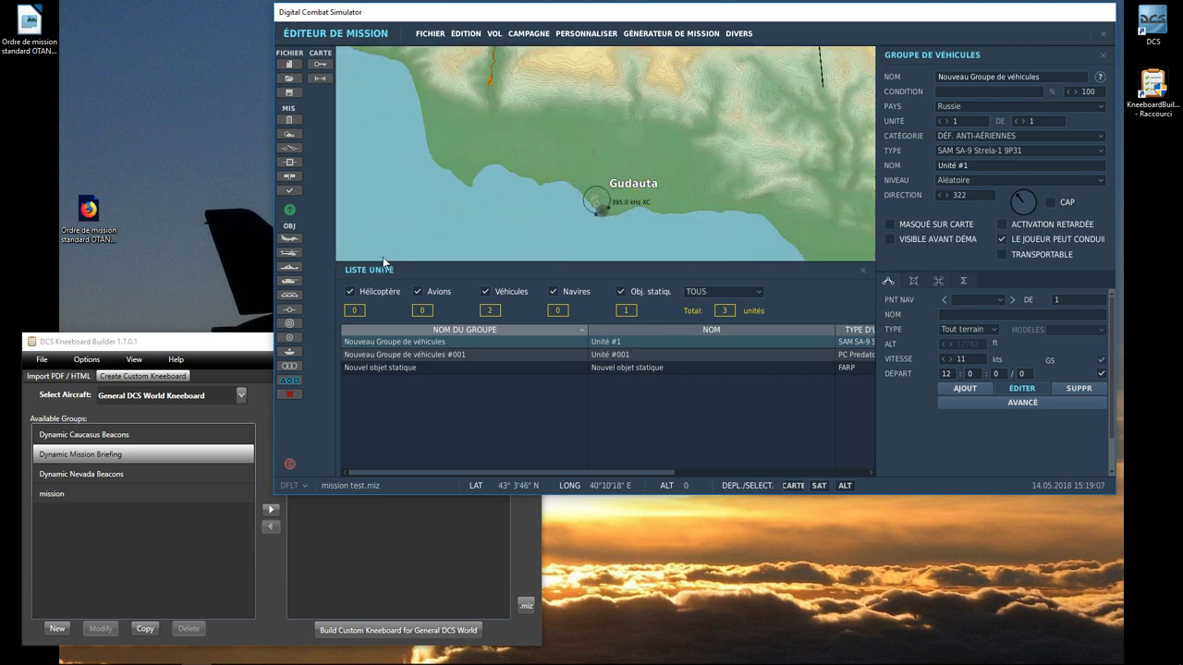
{"action": "left_click", "coordinate": [289, 238]}
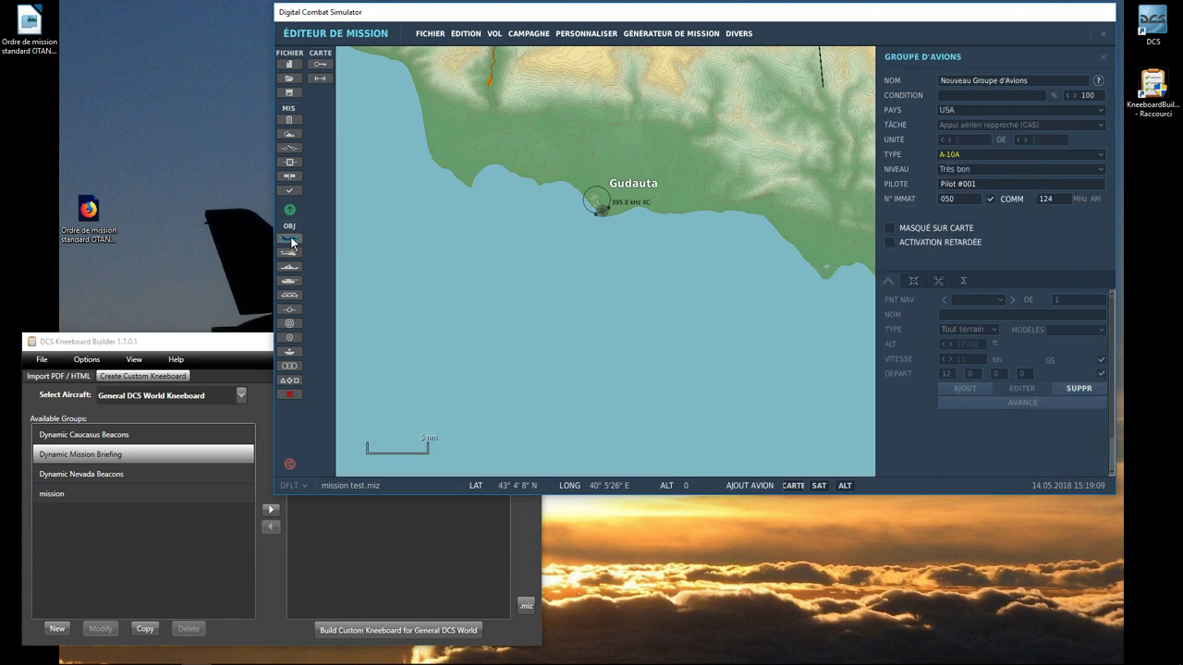
{"action": "left_click", "coordinate": [959, 153]}
{"action": "left_click", "coordinate": [960, 153]}
{"action": "left_click", "coordinate": [596, 206]}
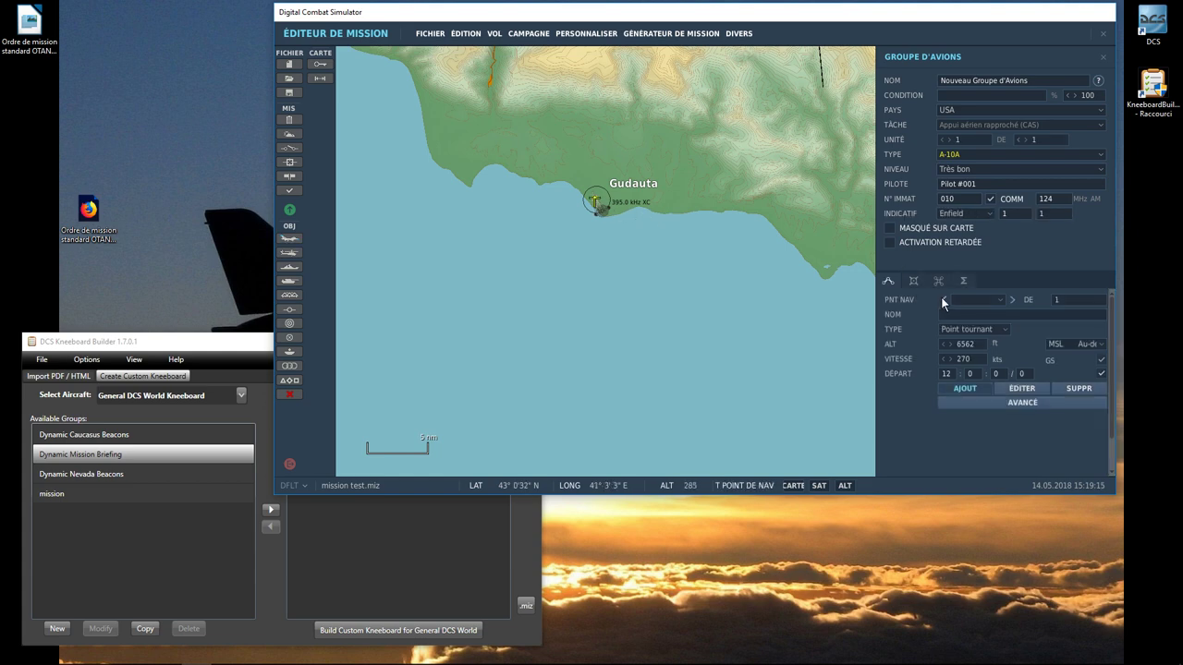
- Set the A-10A's first waypoint to a cold start (Démarrage à froid) and its skill level to Joueur
{"action": "left_click", "coordinate": [961, 327]}
{"action": "left_click", "coordinate": [980, 379]}
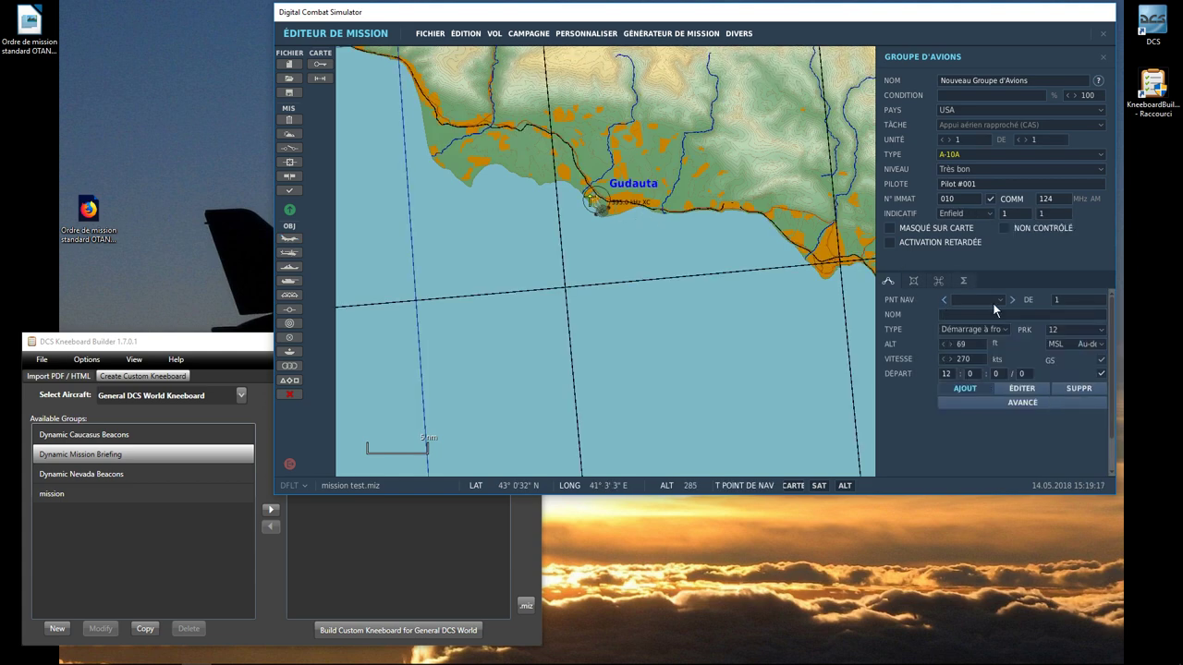
{"action": "left_click", "coordinate": [976, 168]}
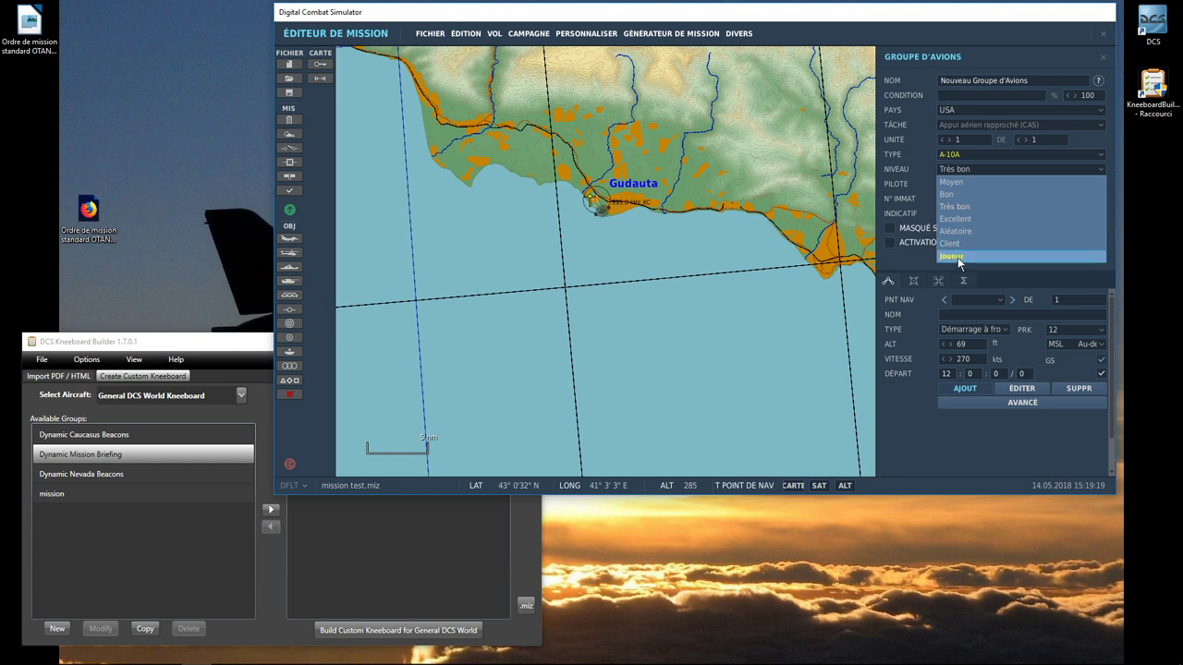
{"action": "left_click", "coordinate": [957, 257]}
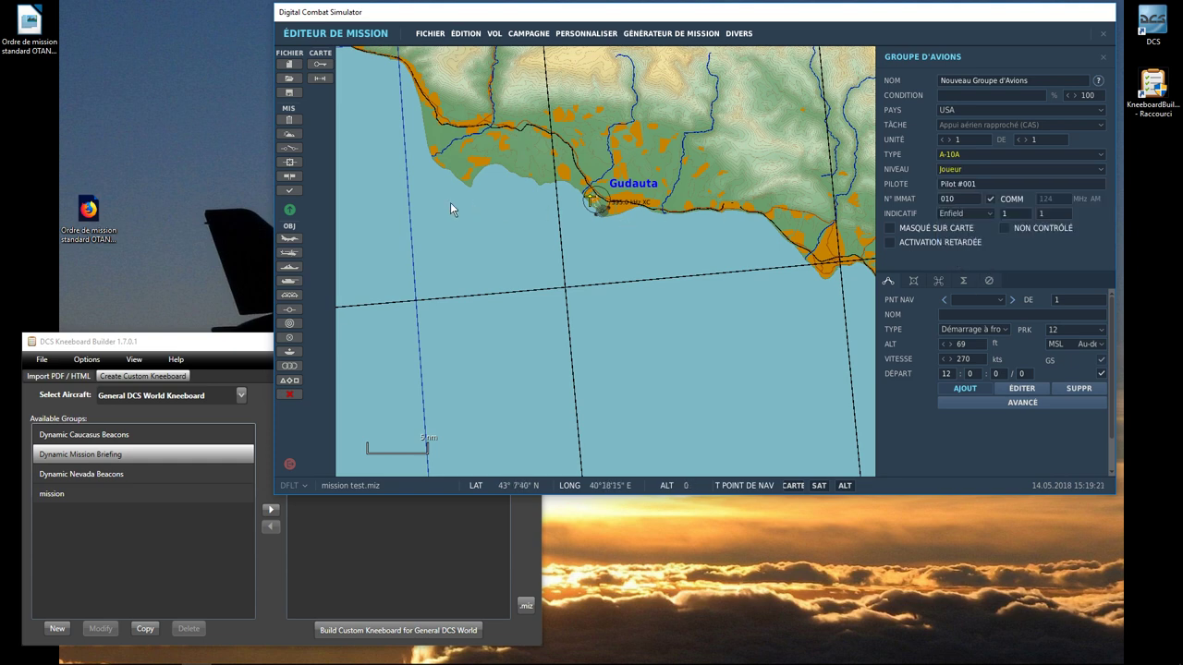
- Launch the mission from the editor, saving the modifications, and depart from the briefing
{"action": "left_click", "coordinate": [290, 210]}
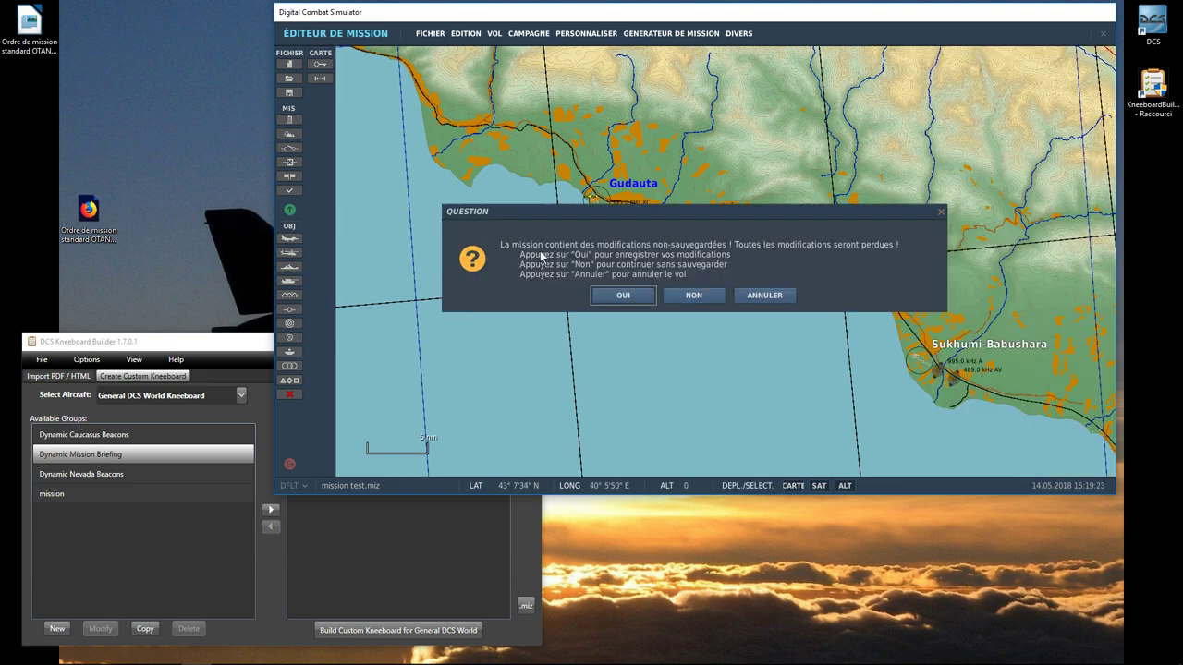
{"action": "left_click", "coordinate": [625, 297]}
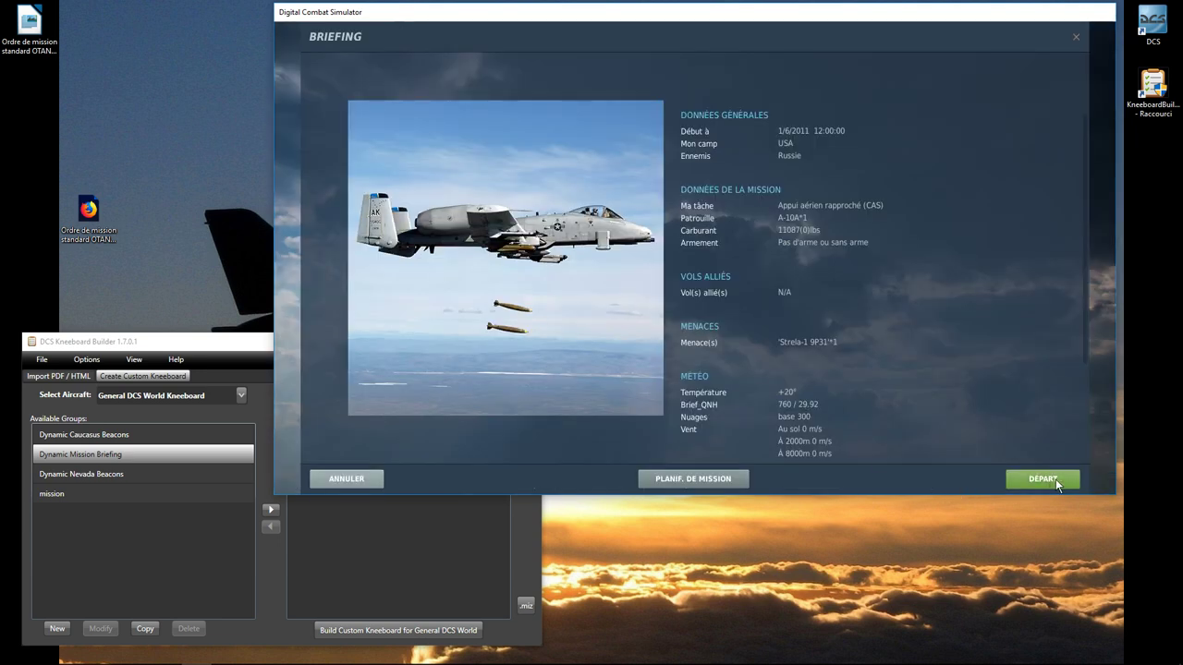
{"action": "left_click", "coordinate": [1047, 480]}
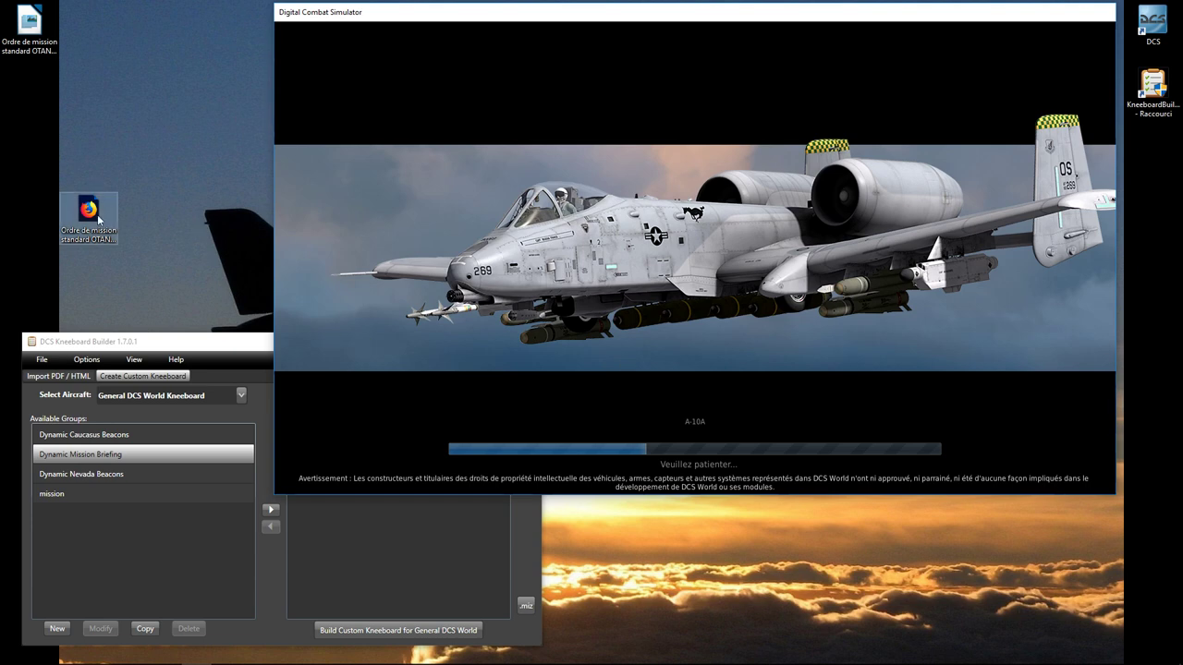
- Move the mission order PDF on the desktop beneath the mission order document
{"action": "left_click_drag", "start_coordinate": [89, 211], "coordinate": [30, 93]}
{"action": "left_click", "coordinate": [145, 127]}
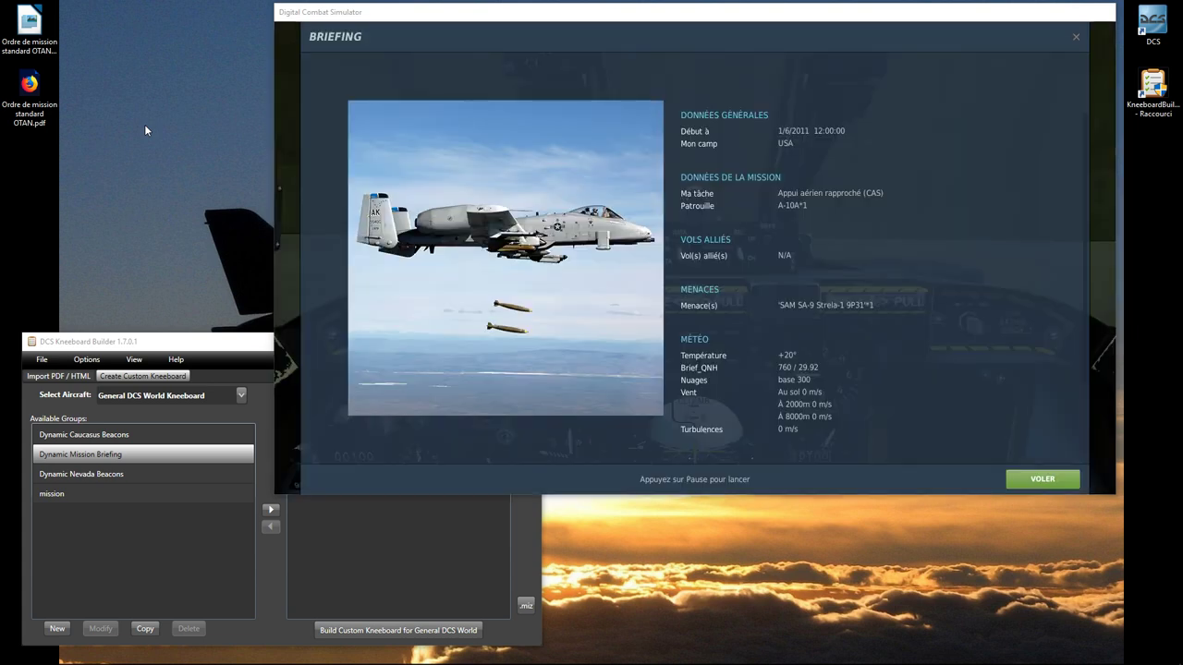
- Start the flight, show the kneeboard in the cockpit and page through the maps to the second mission order page
{"action": "left_click", "coordinate": [1049, 482]}
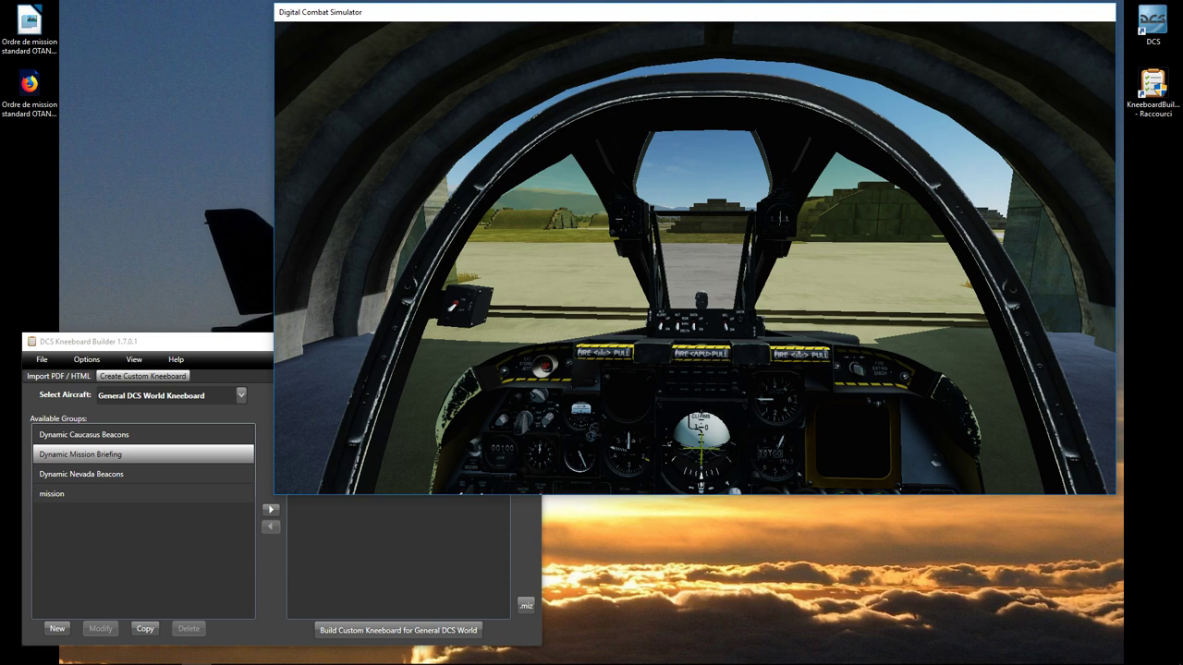
{"action": "key", "text": "shift+k"}
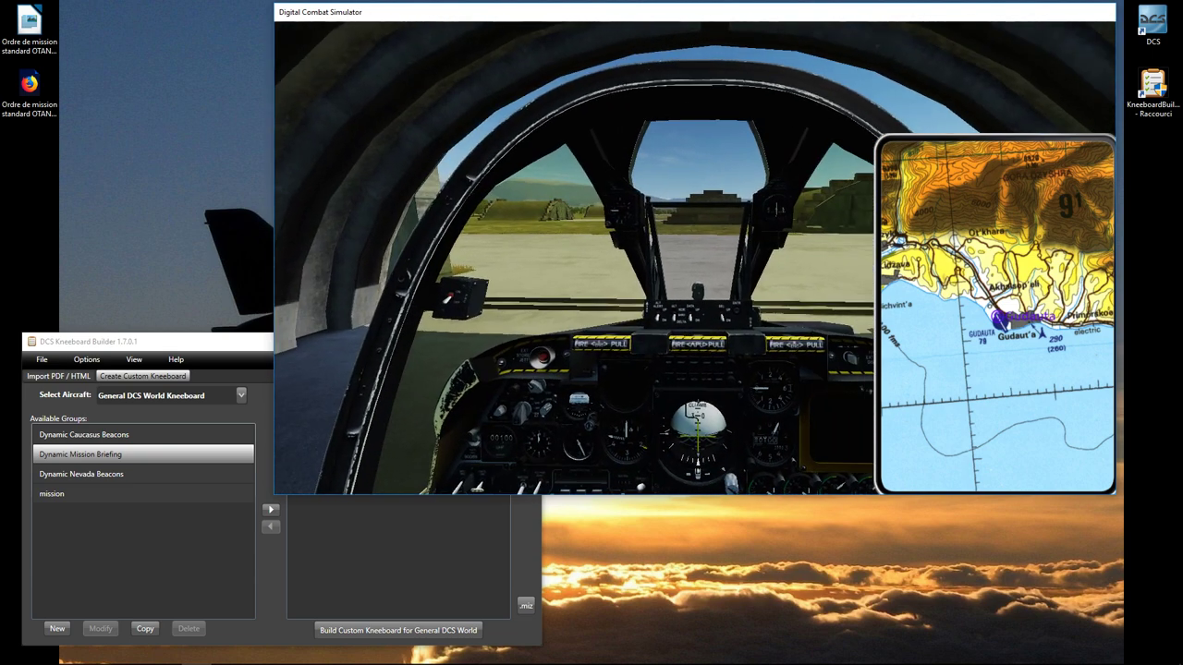
{"action": "key", "text": "bracketright"}
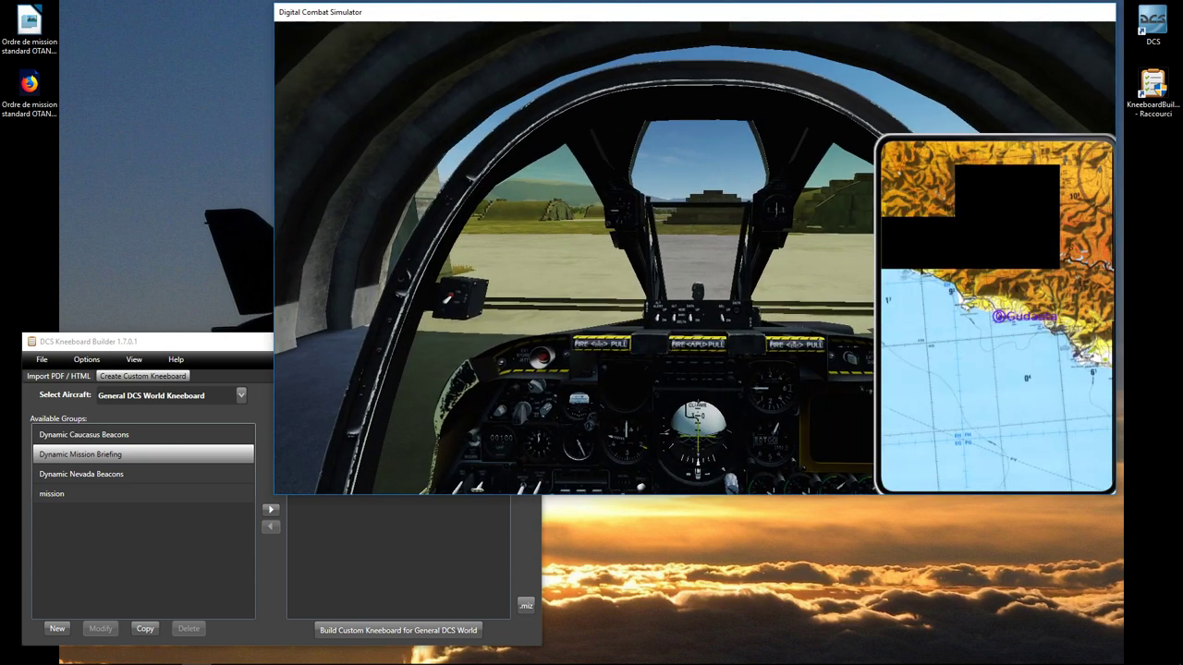
{"action": "key", "text": "bracketright"}
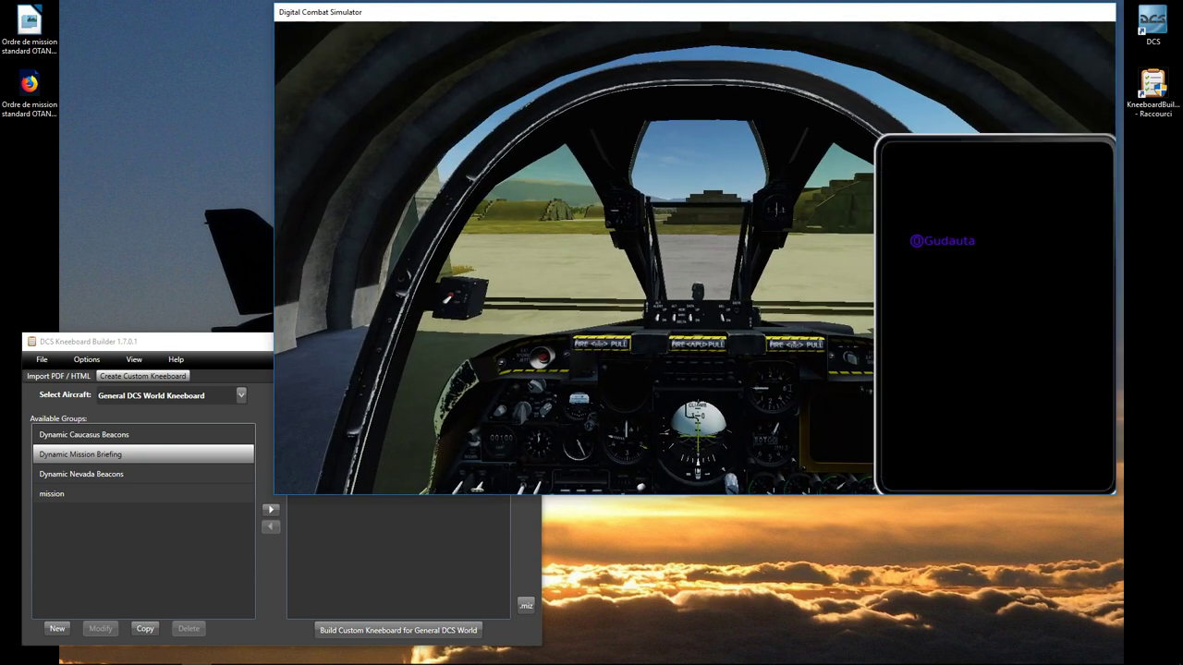
{"action": "key", "text": "bracketright"}
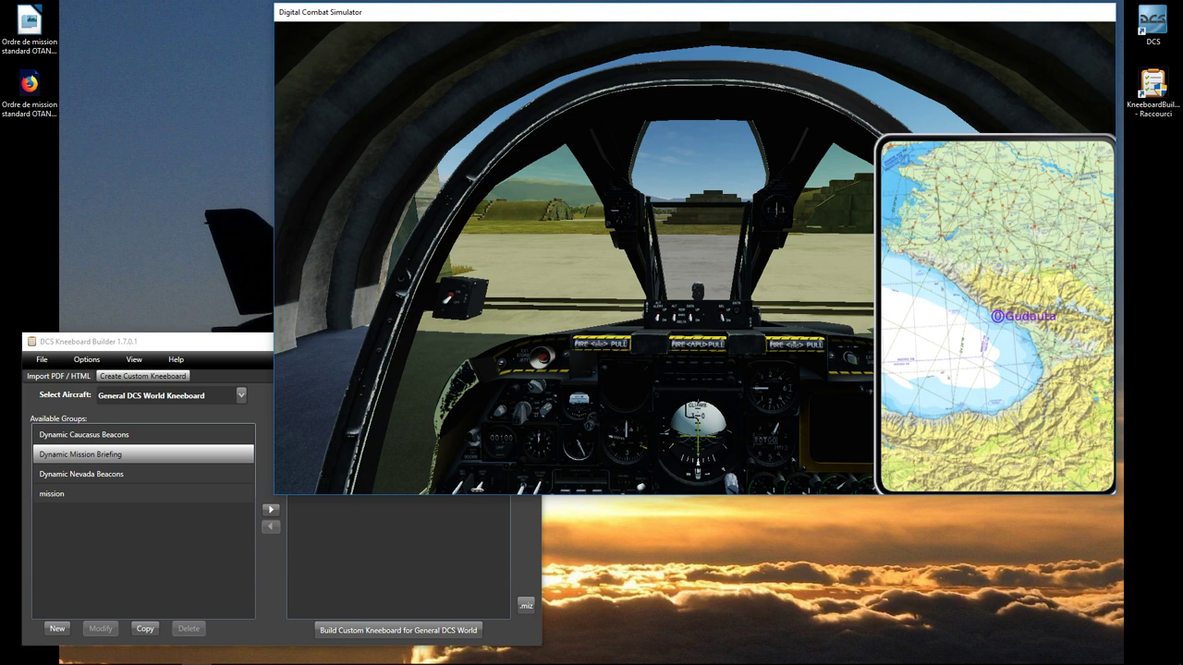
{"action": "key", "text": "bracketright"}
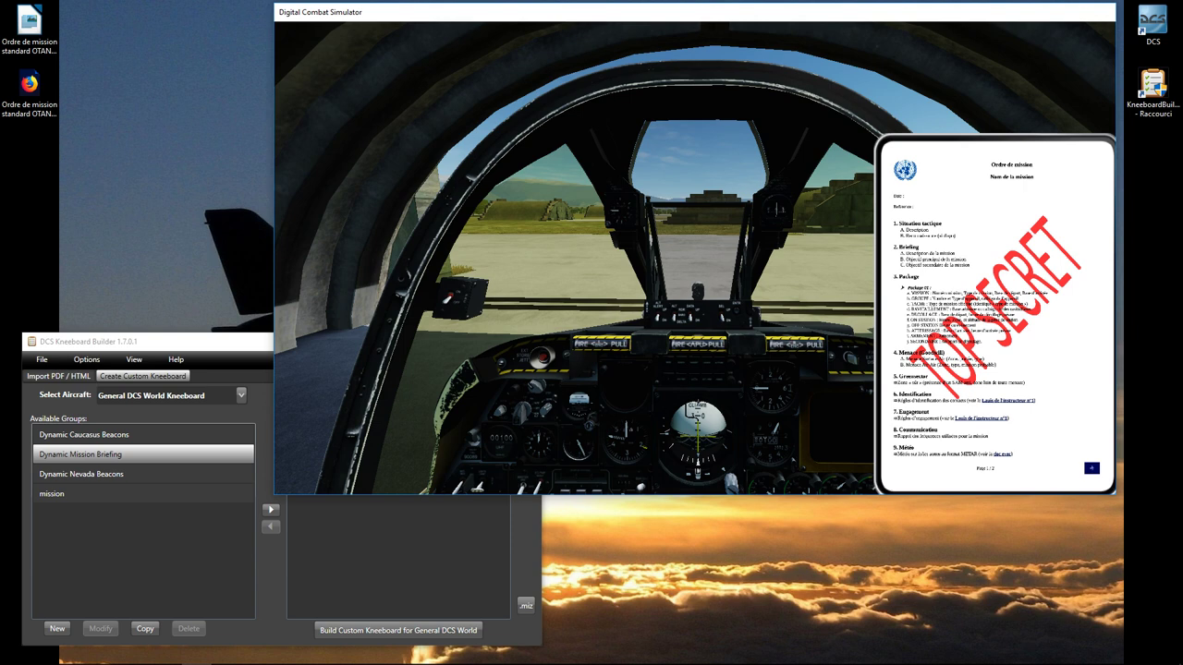
{"action": "key", "text": "bracketright"}
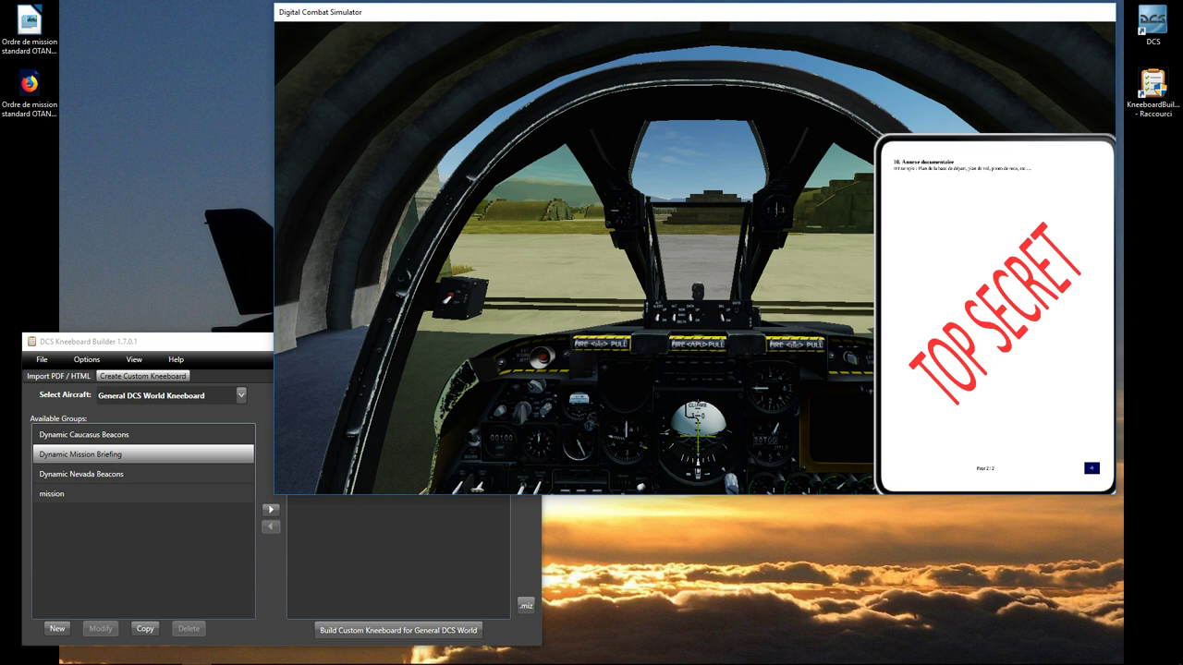
- Cycle through all kneeboard pages once more, including both mission order pages, and hide the kneeboard
{"action": "key", "text": "bracketright"}
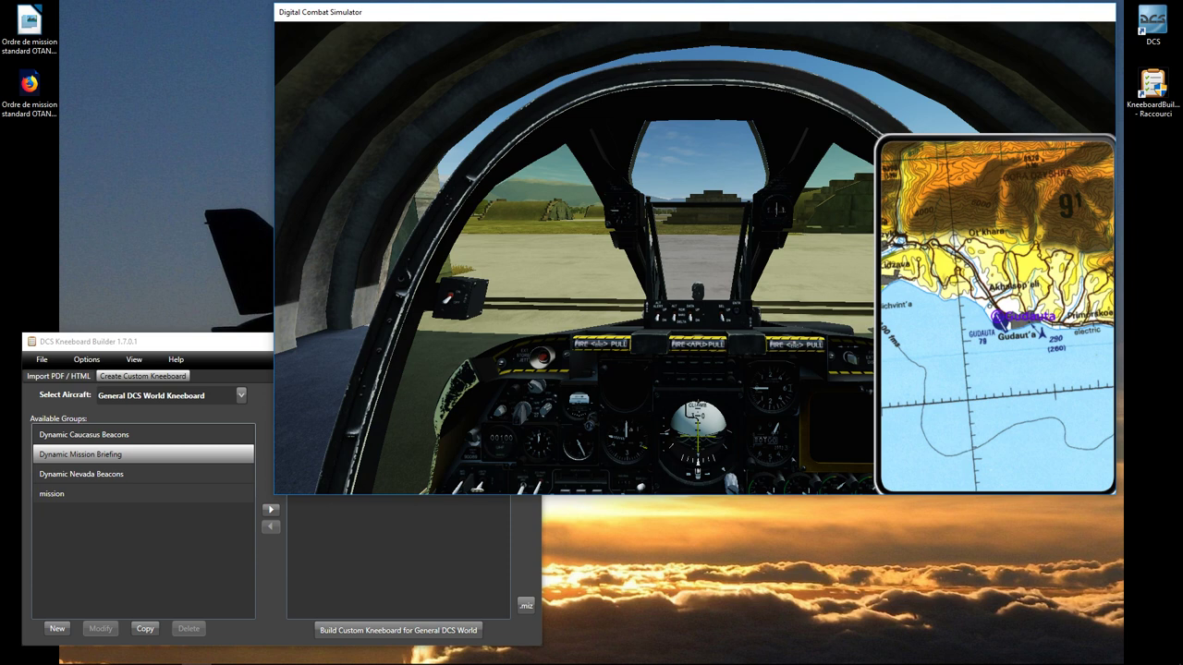
{"action": "key", "text": "bracketright"}
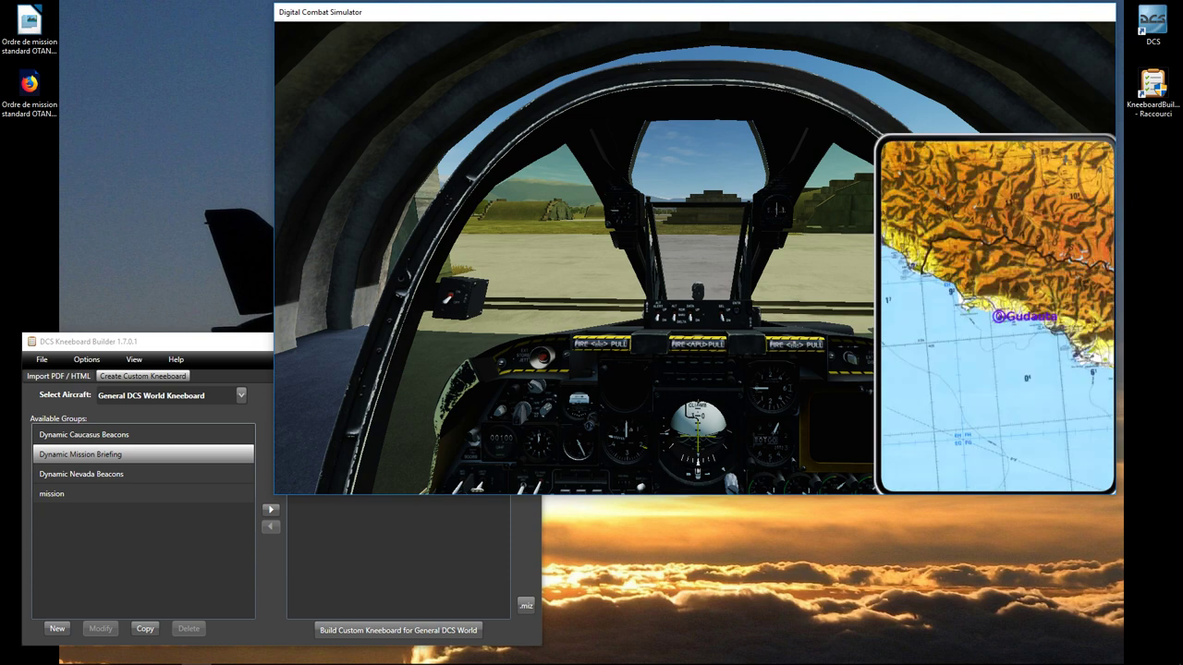
{"action": "key", "text": "bracketright"}
{"action": "key", "text": "bracketright"}
{"action": "key", "text": "bracketright"}
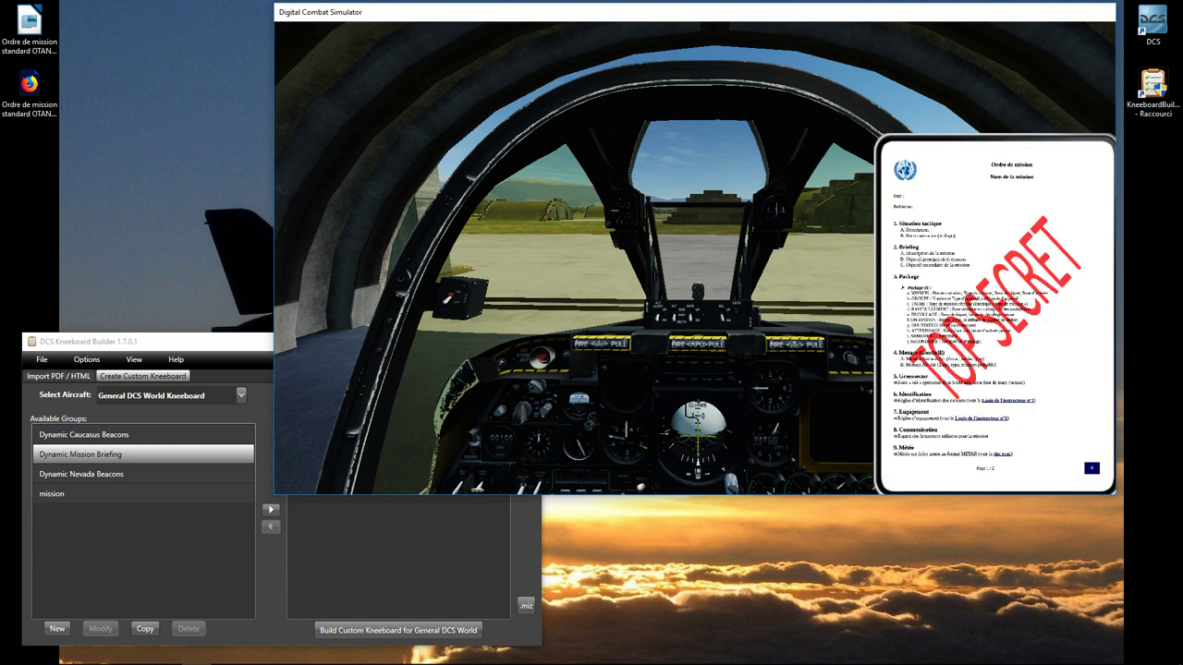
{"action": "key", "text": "bracketright"}
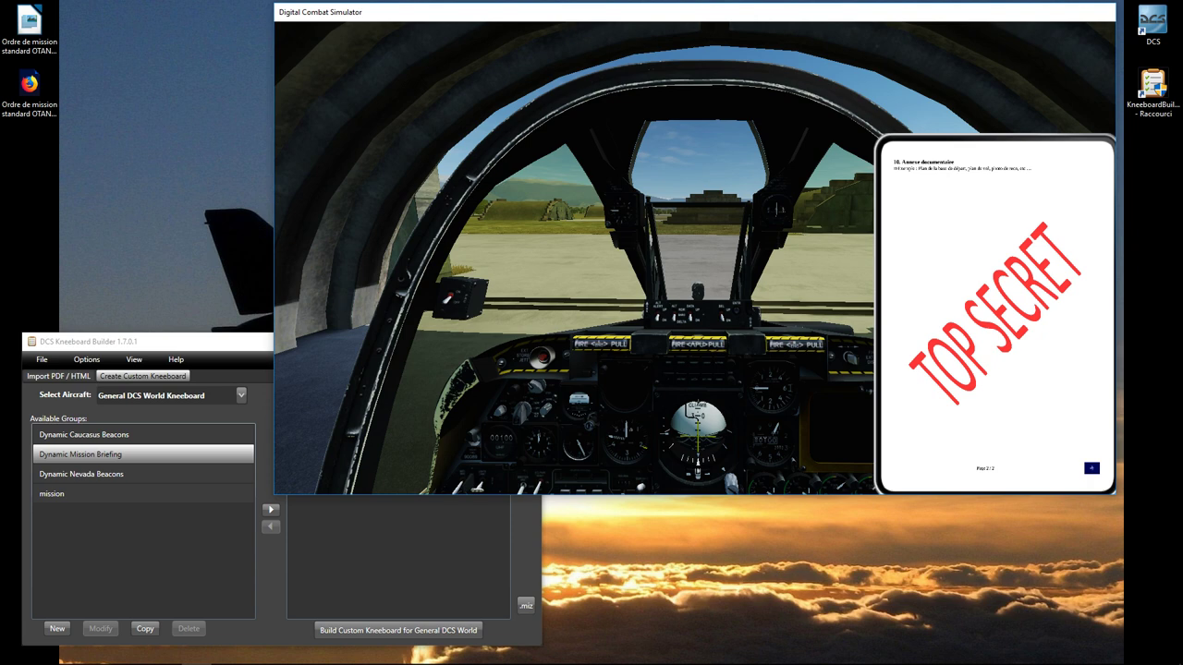
{"action": "key", "text": "bracketright"}
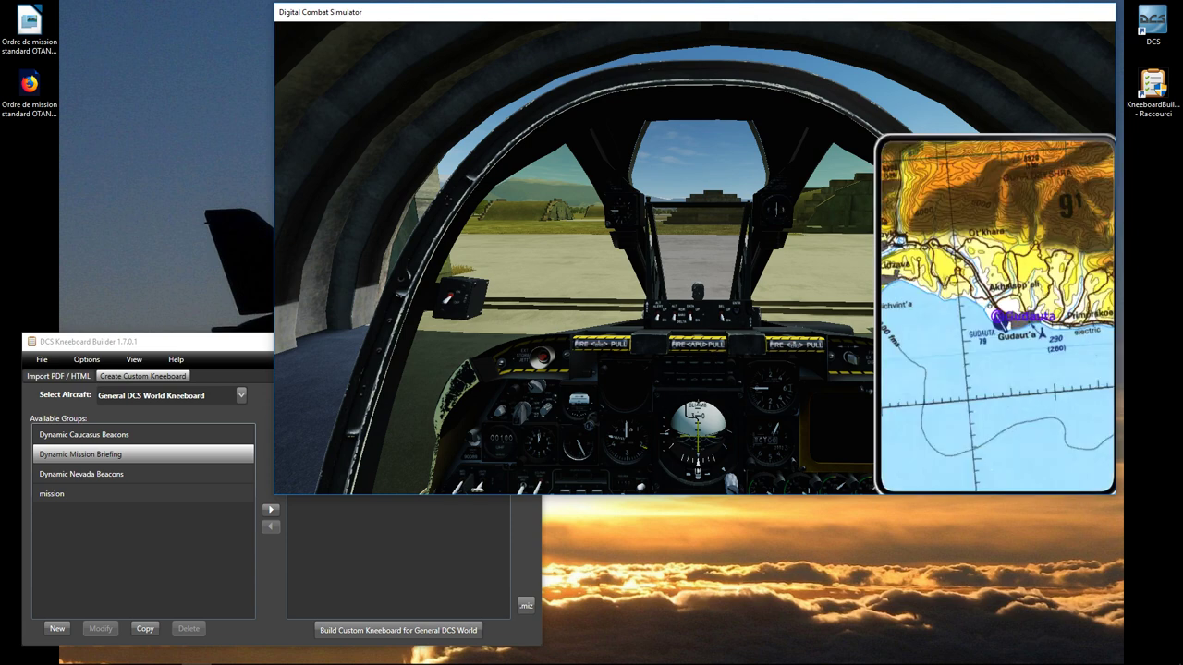
{"action": "key", "text": "shift+k"}
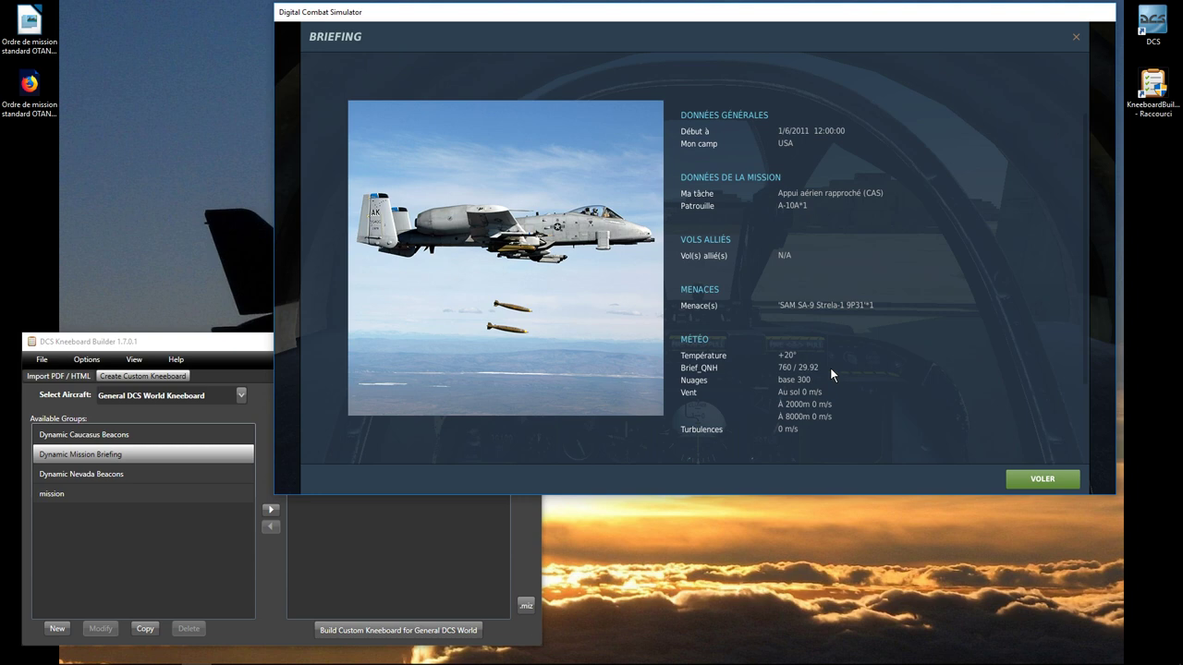
- Quit the mission from the cockpit and return from the debriefing to the mission editor
{"action": "key", "text": "Return"}
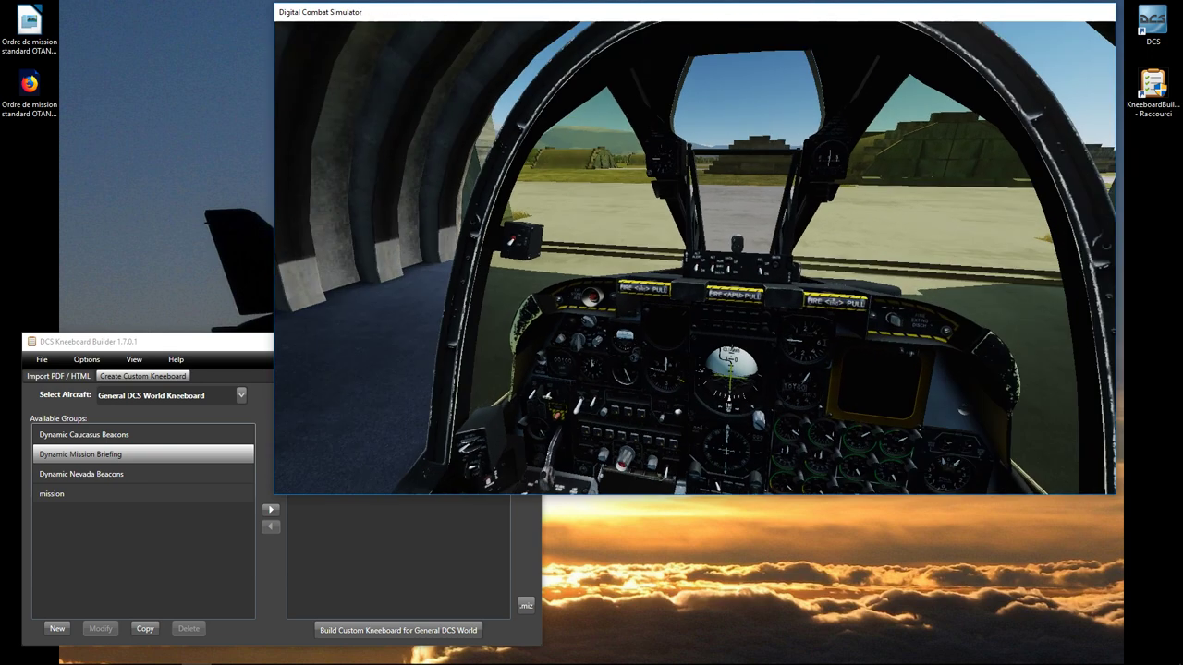
{"action": "key", "text": "Escape"}
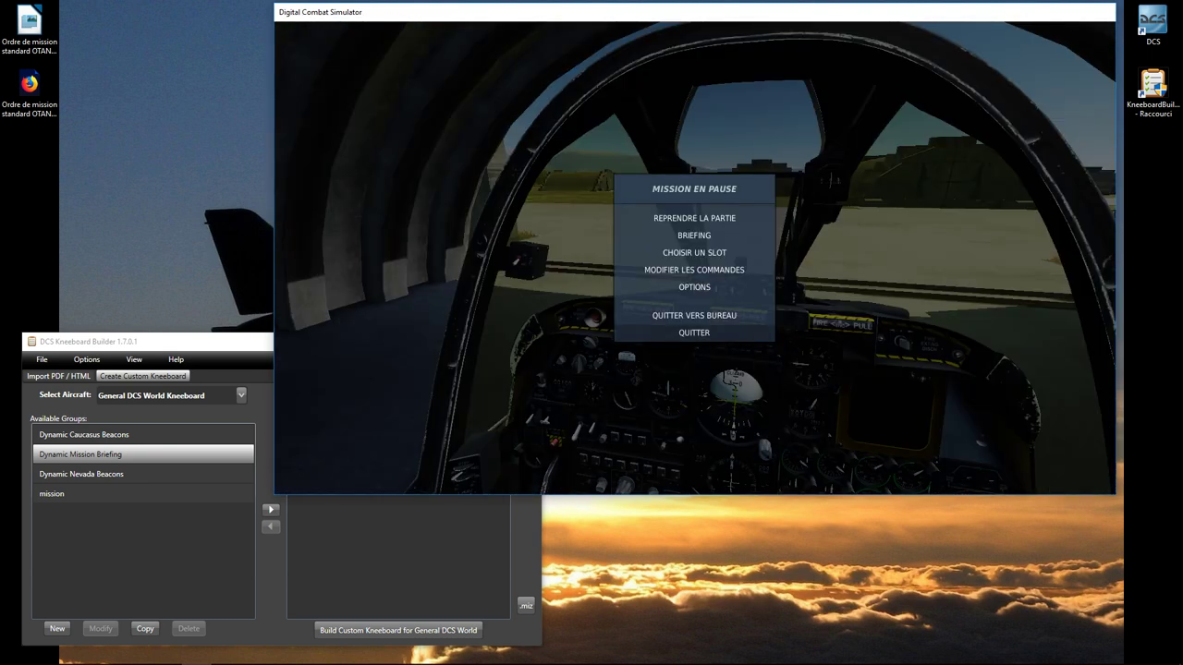
{"action": "left_click", "coordinate": [696, 333]}
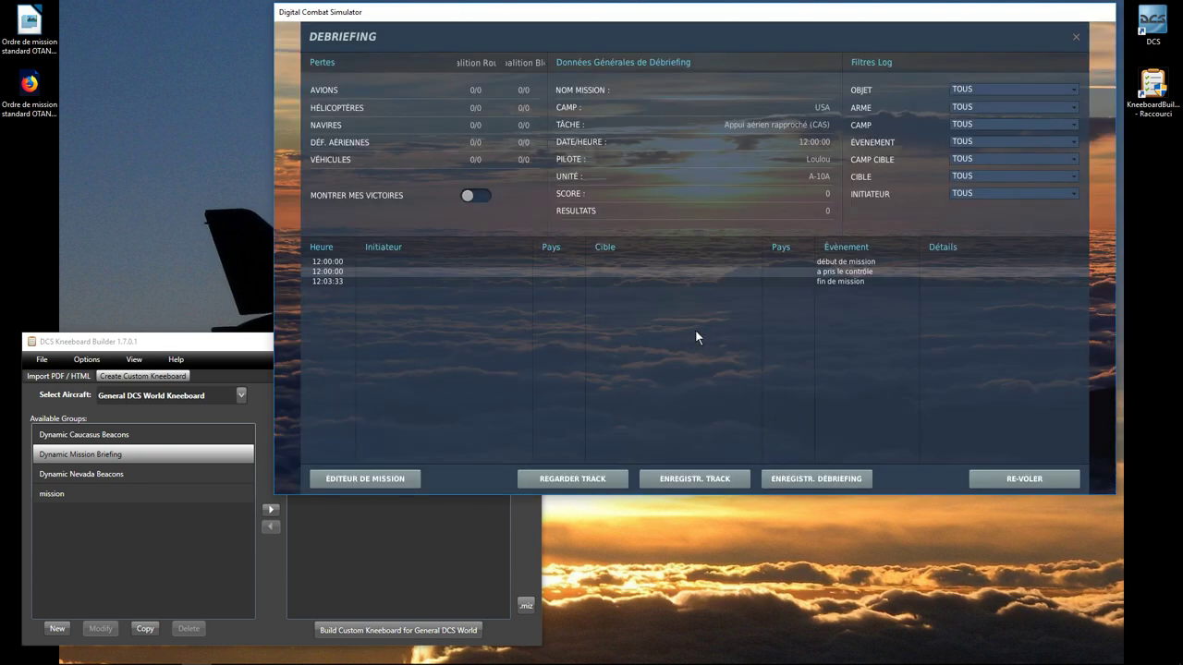
{"action": "left_click", "coordinate": [370, 479]}
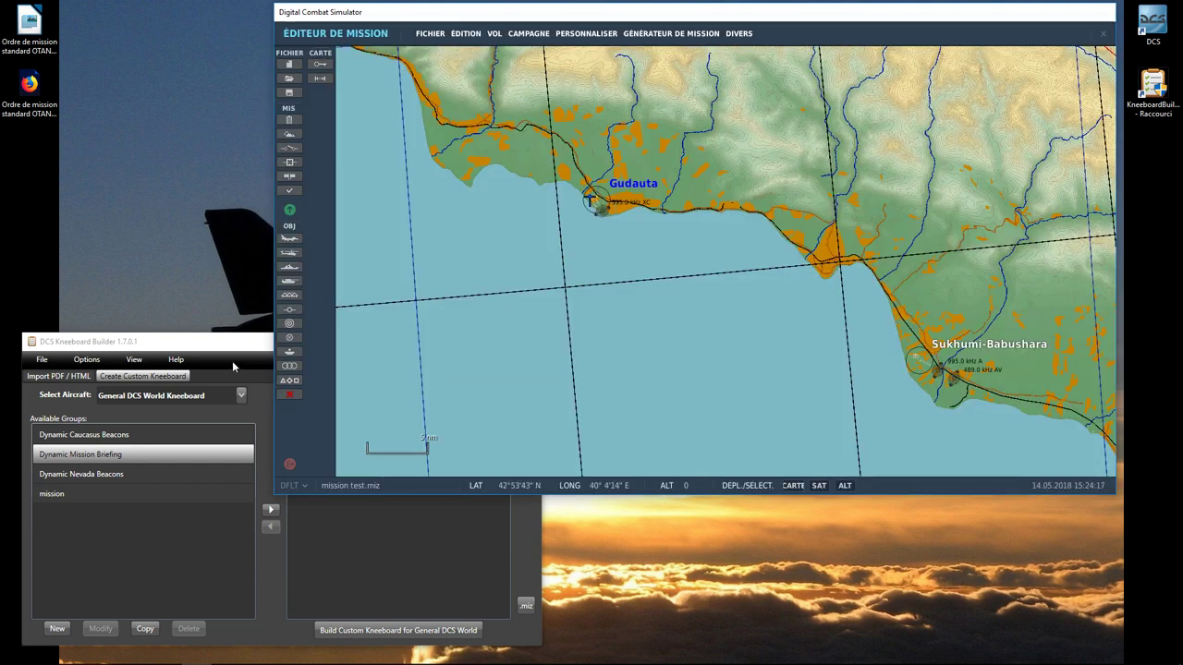
- Switch to DCS Kneeboard Builder and review its PDF/HTML import and custom kneeboard pages
{"action": "left_click", "coordinate": [184, 344]}
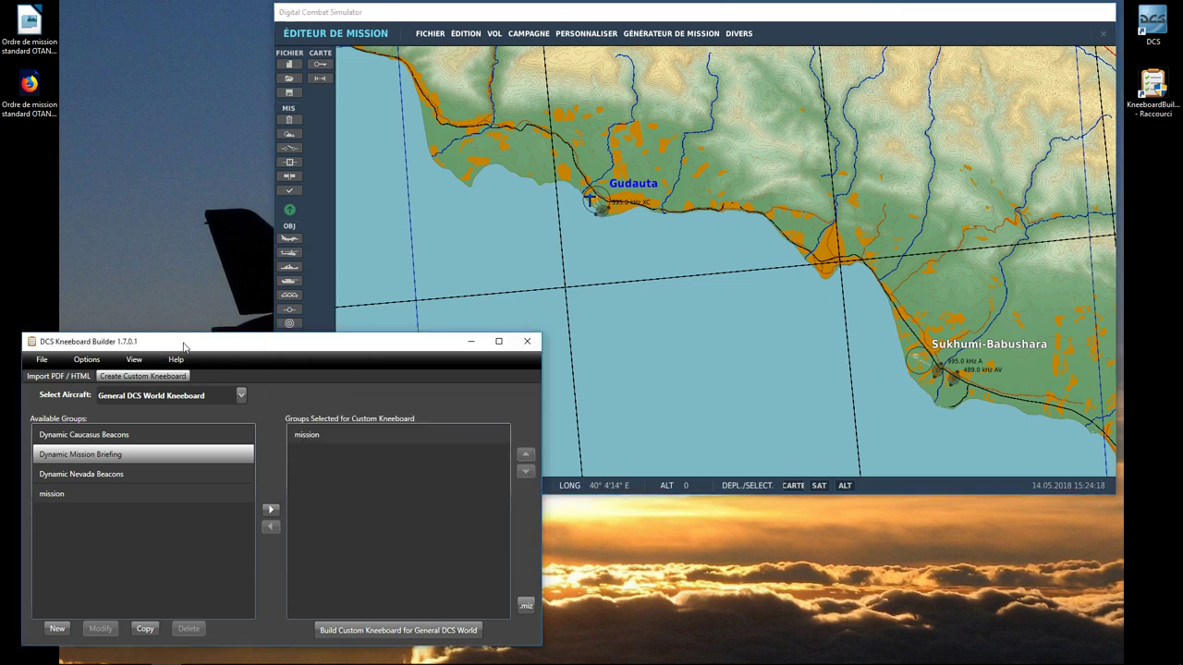
{"action": "left_click", "coordinate": [69, 382]}
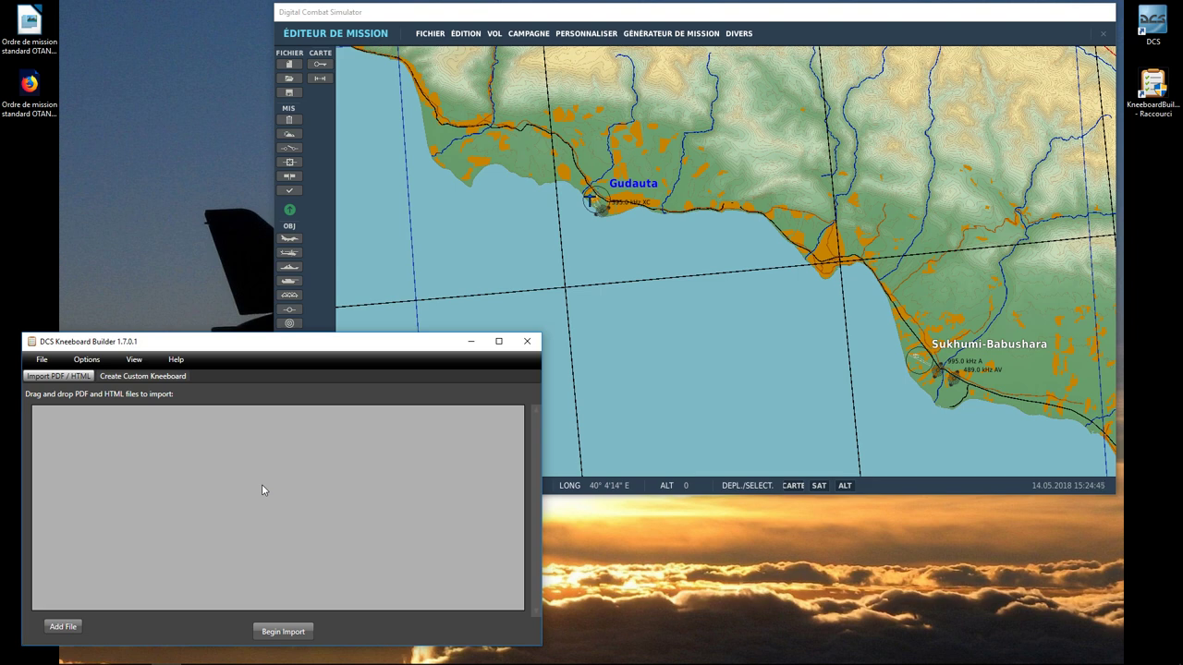
{"action": "left_click", "coordinate": [143, 378]}
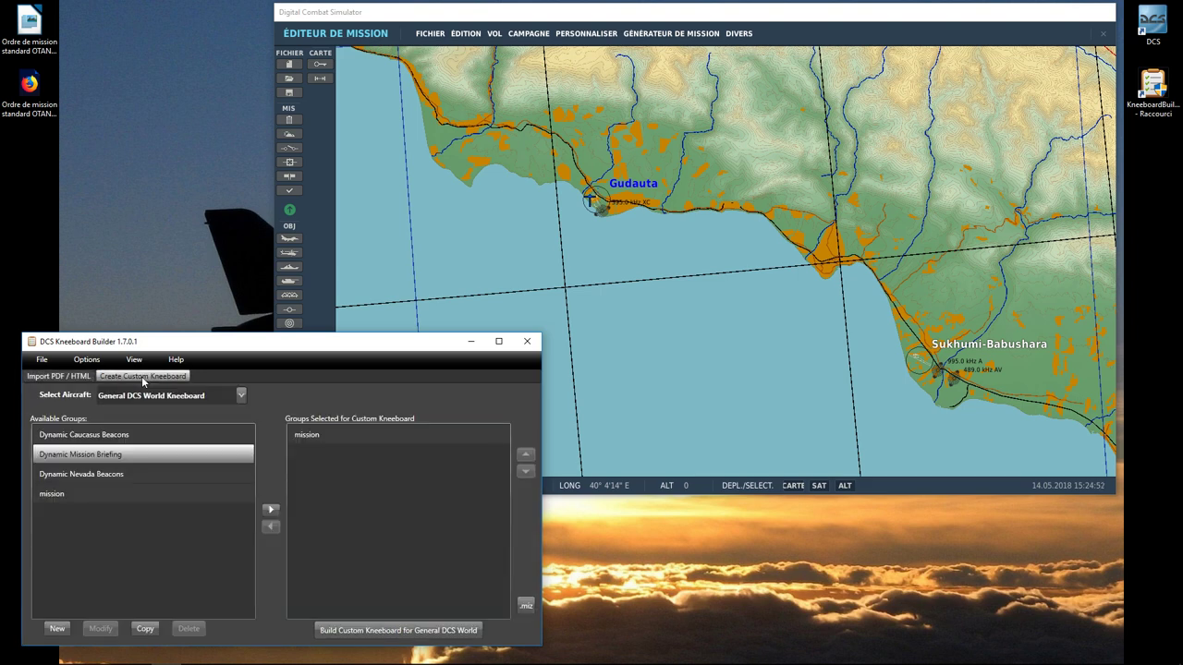
- Add Su-25 Flight Manual EN.pdf from E:\DCS\DCS World\Mods\aircraft\Flaming Cliffs\Doc to the files to import
{"action": "left_click", "coordinate": [72, 379]}
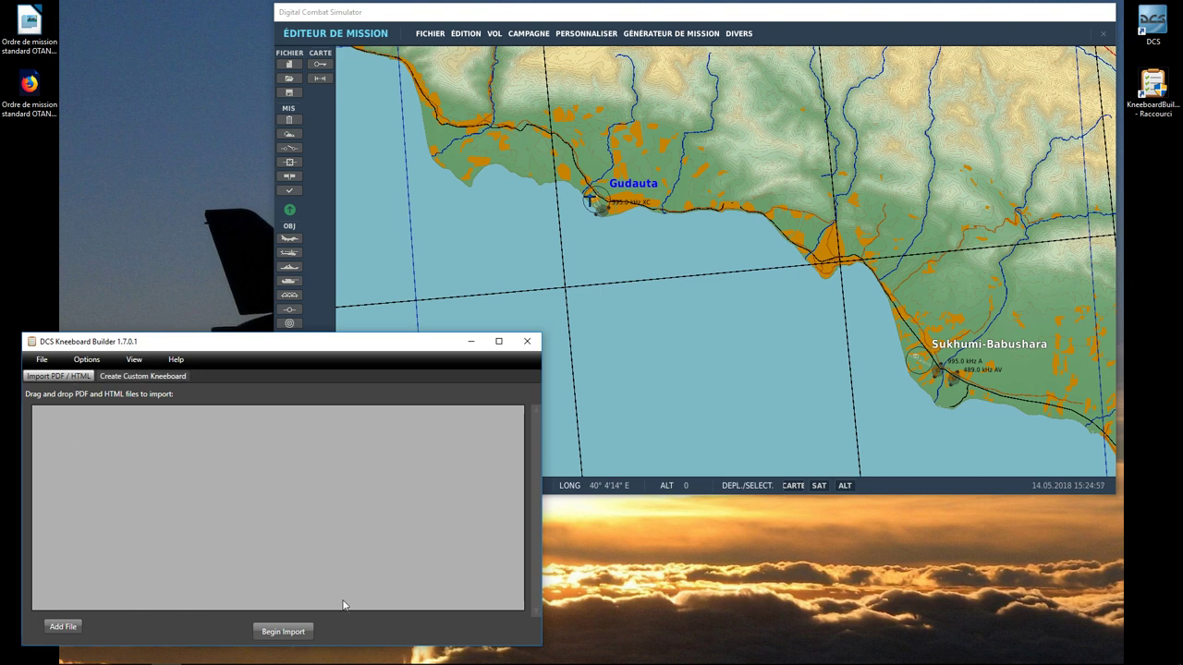
{"action": "left_click", "coordinate": [61, 626]}
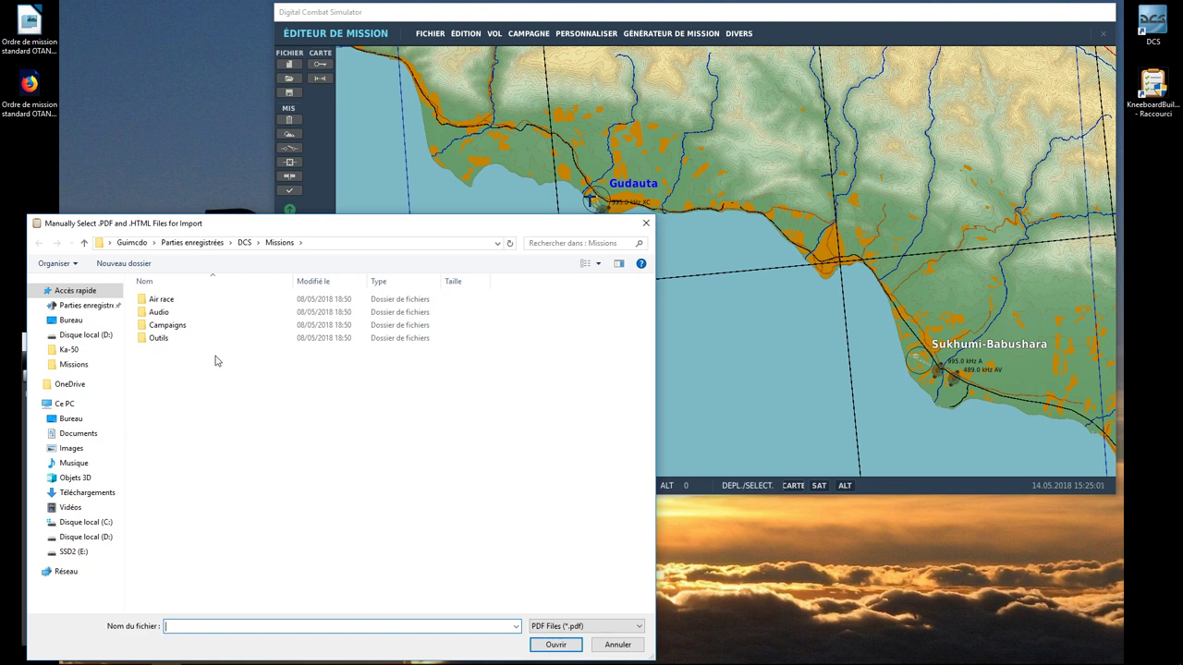
{"action": "left_click", "coordinate": [78, 553]}
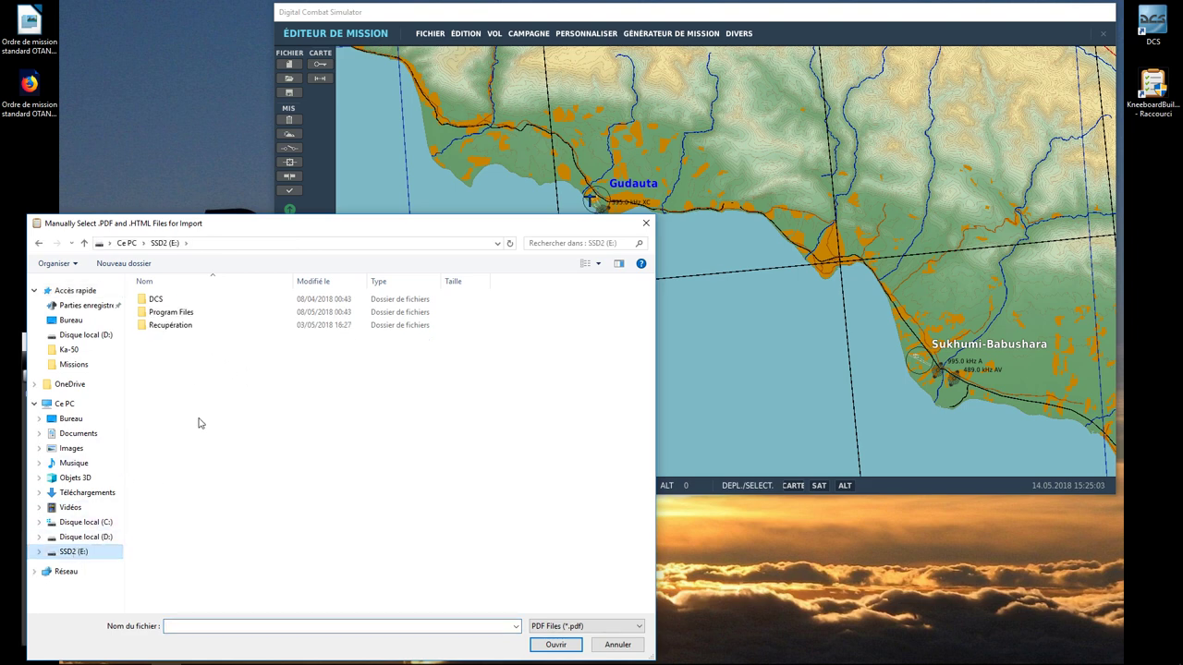
{"action": "double_click", "coordinate": [160, 301]}
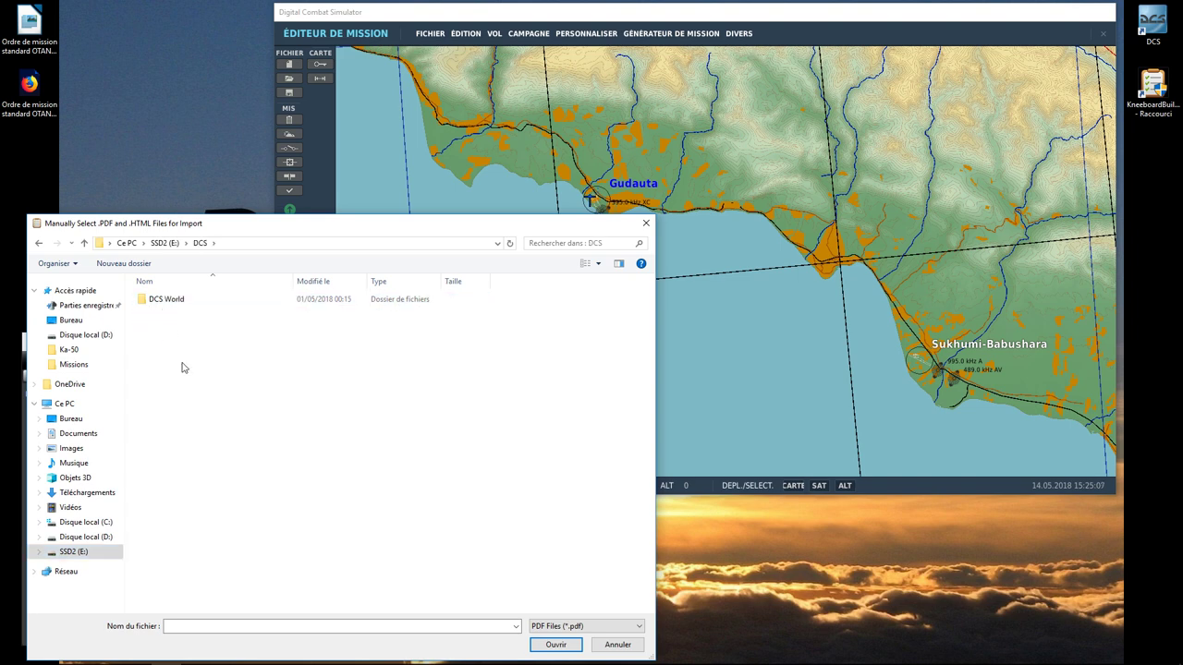
{"action": "double_click", "coordinate": [169, 306]}
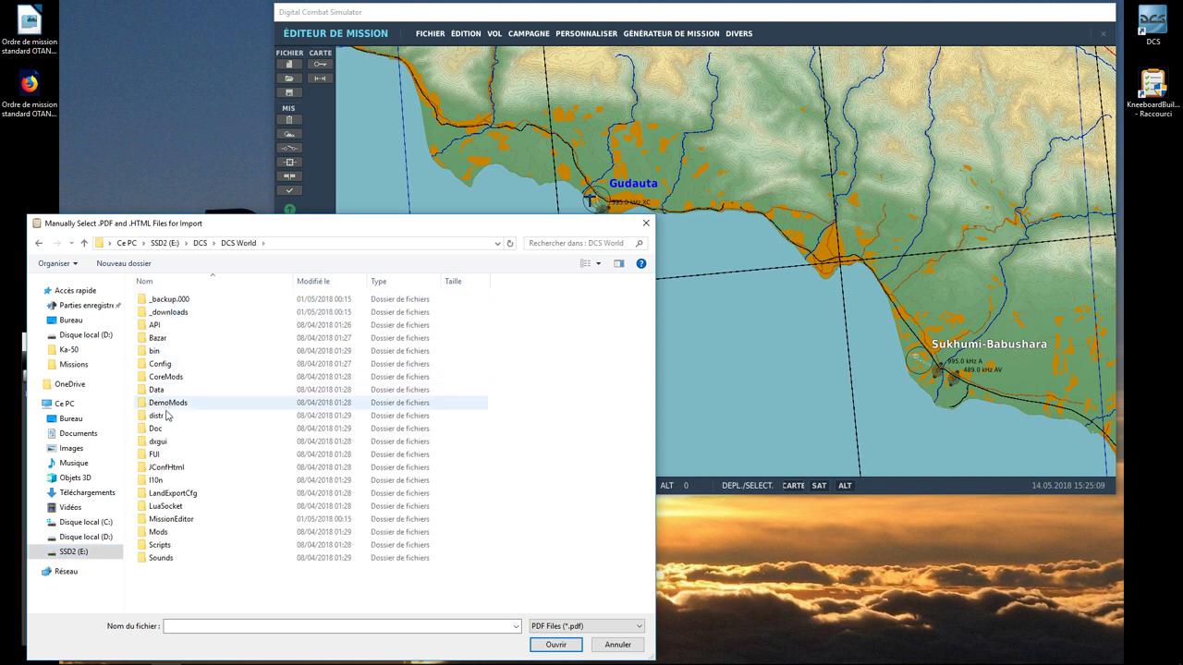
{"action": "double_click", "coordinate": [159, 532]}
{"action": "double_click", "coordinate": [155, 302]}
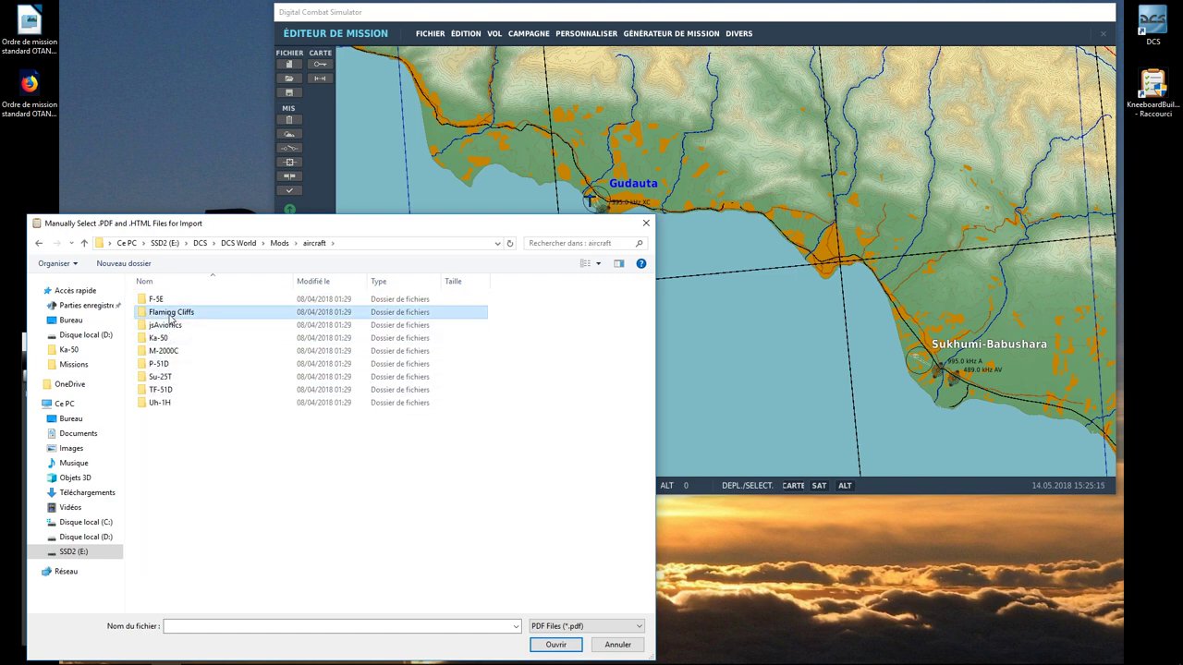
{"action": "double_click", "coordinate": [169, 313]}
{"action": "double_click", "coordinate": [156, 338]}
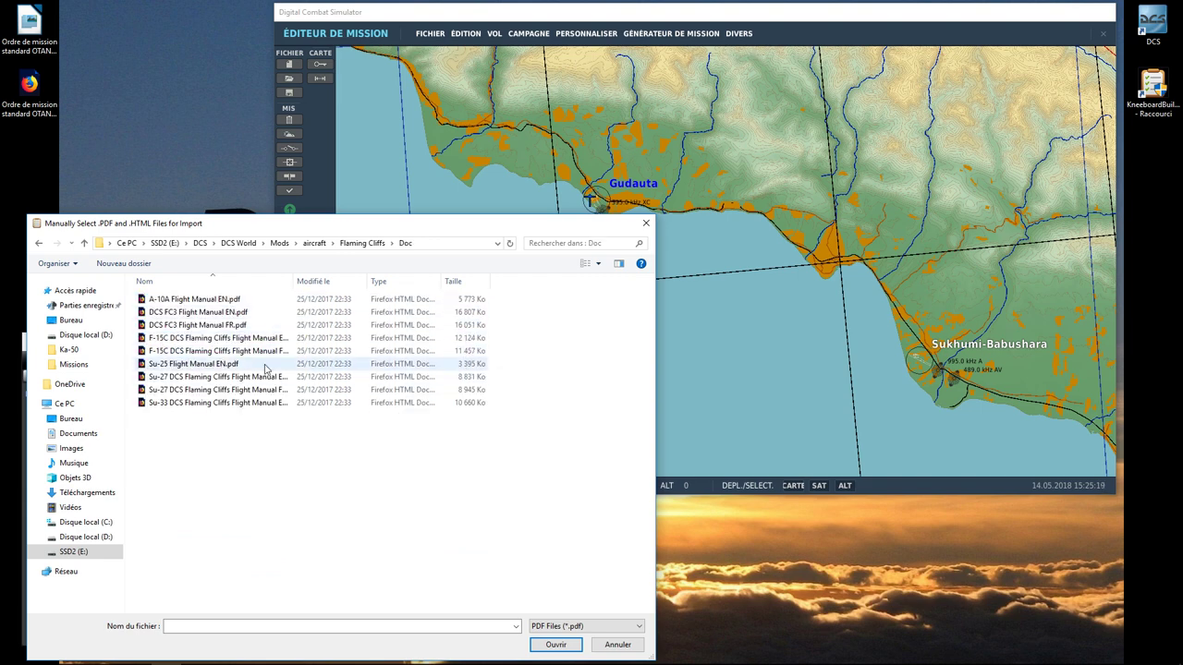
{"action": "left_click", "coordinate": [209, 368]}
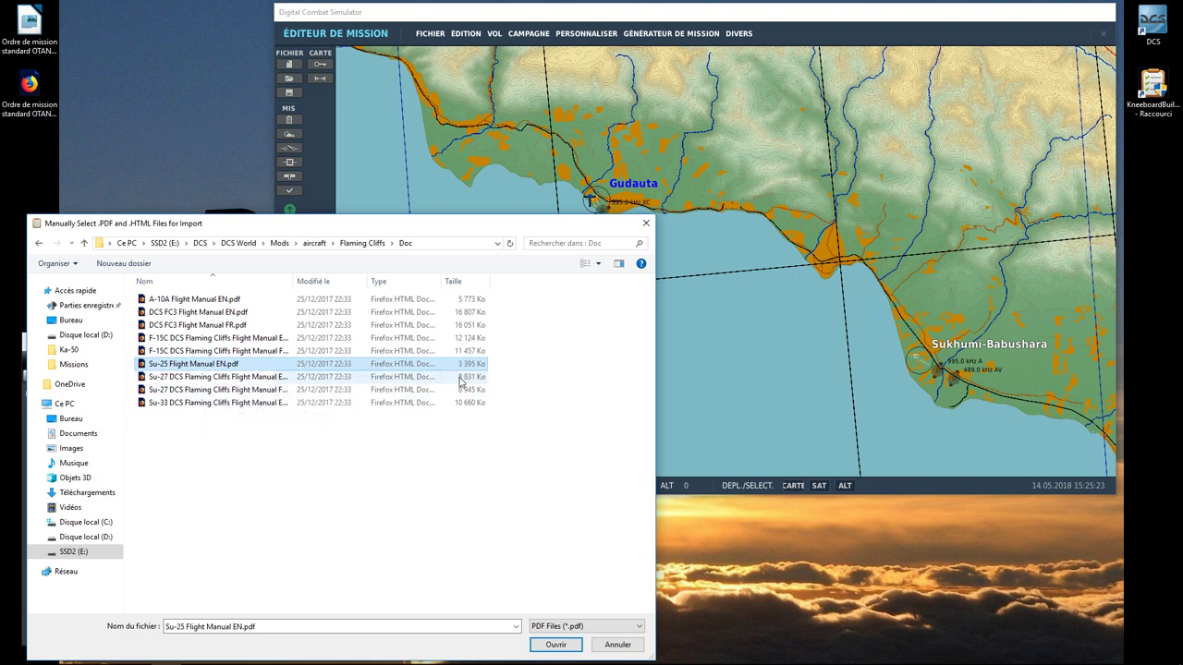
{"action": "left_click", "coordinate": [555, 644]}
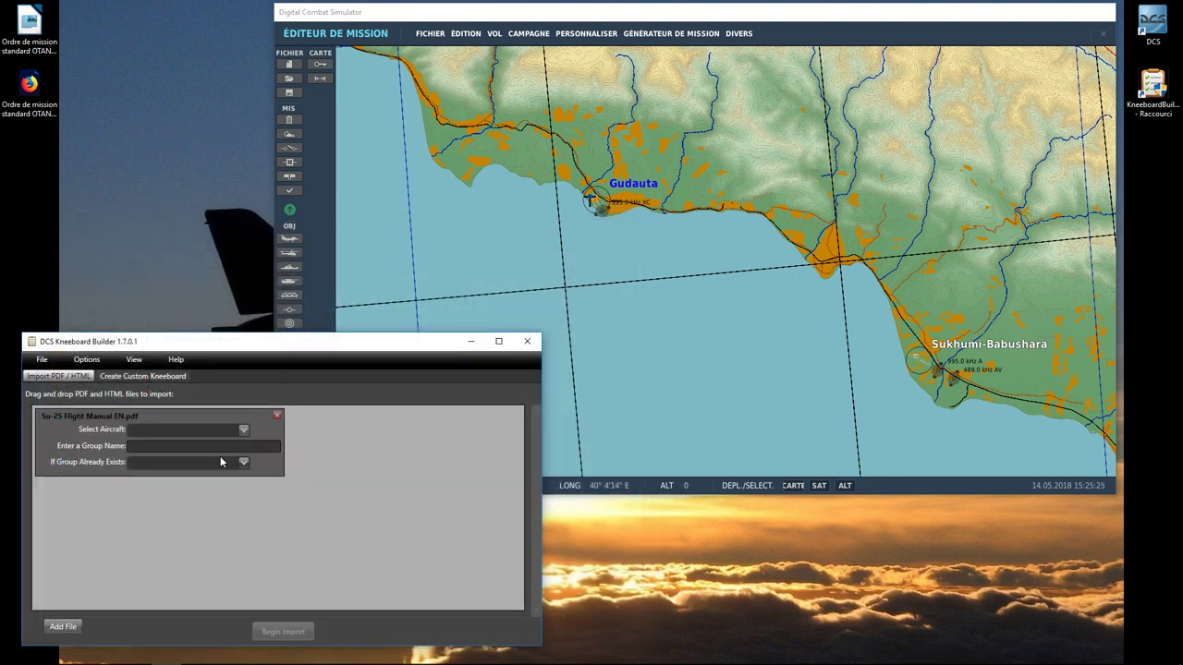
- Assign the flight manual to the Su-25 with the group name manual and import it
{"action": "left_click", "coordinate": [243, 431]}
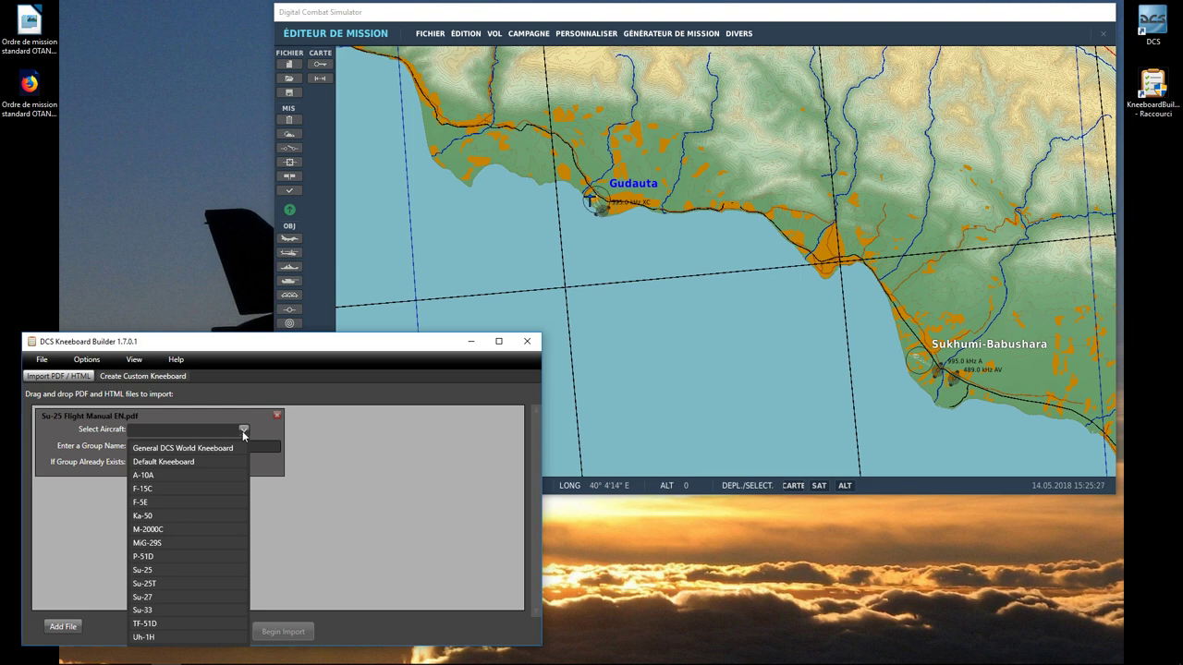
{"action": "left_click", "coordinate": [183, 570]}
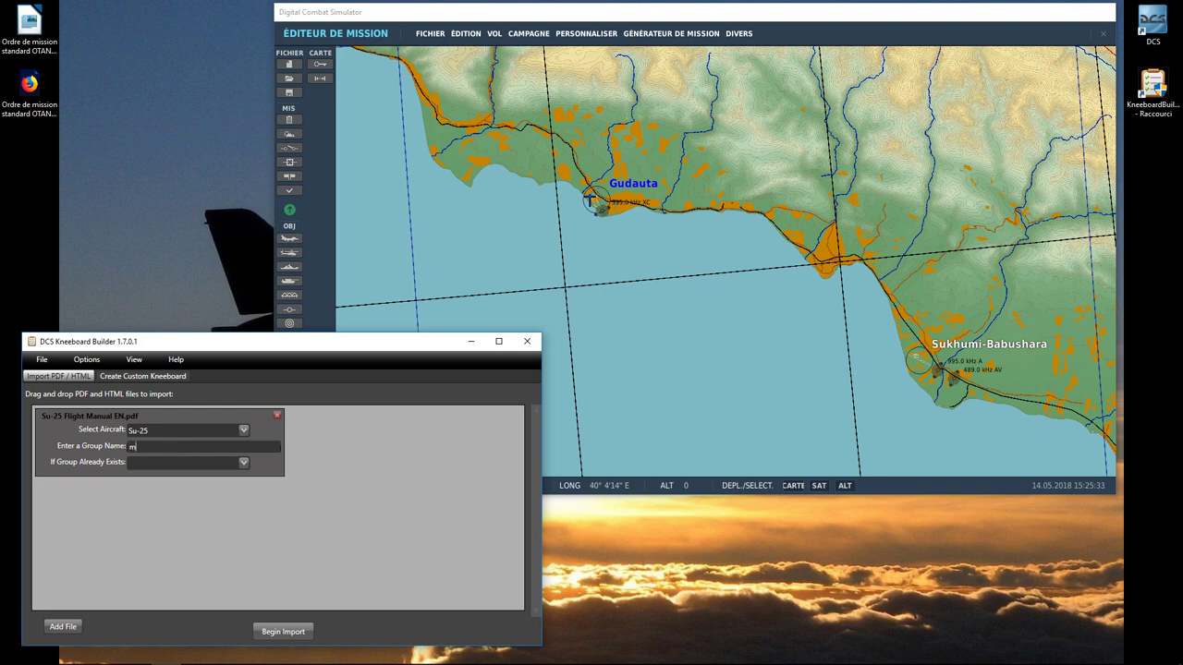
{"action": "type", "text": "manual"}
{"action": "left_click", "coordinate": [284, 632]}
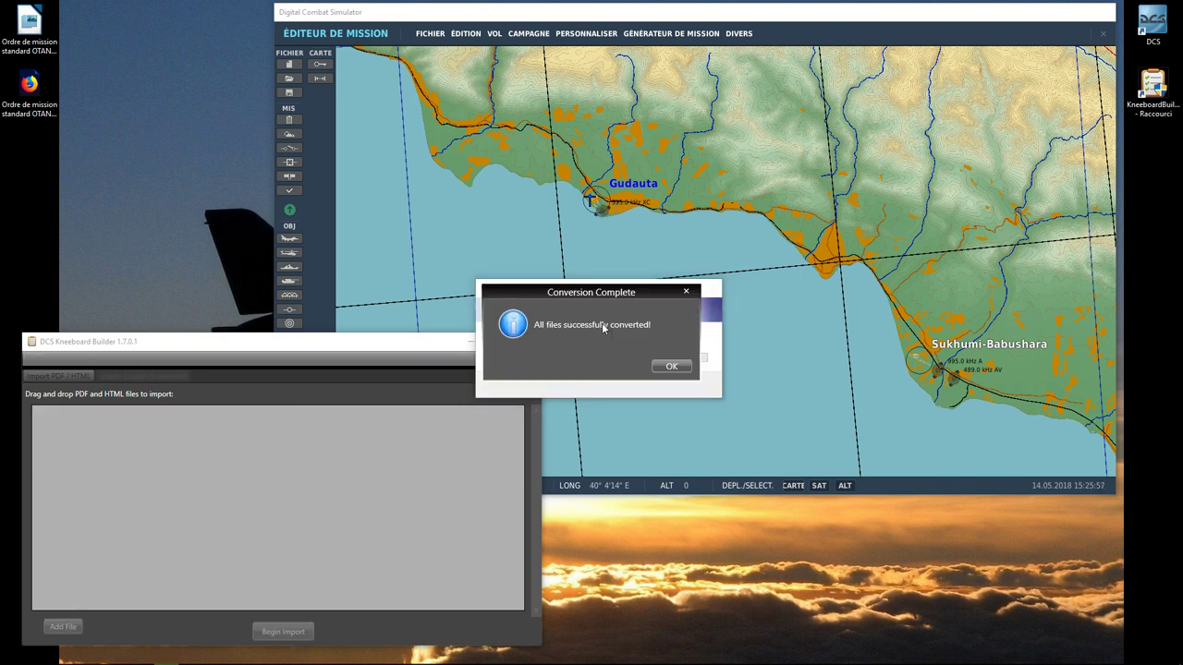
{"action": "left_click", "coordinate": [670, 367]}
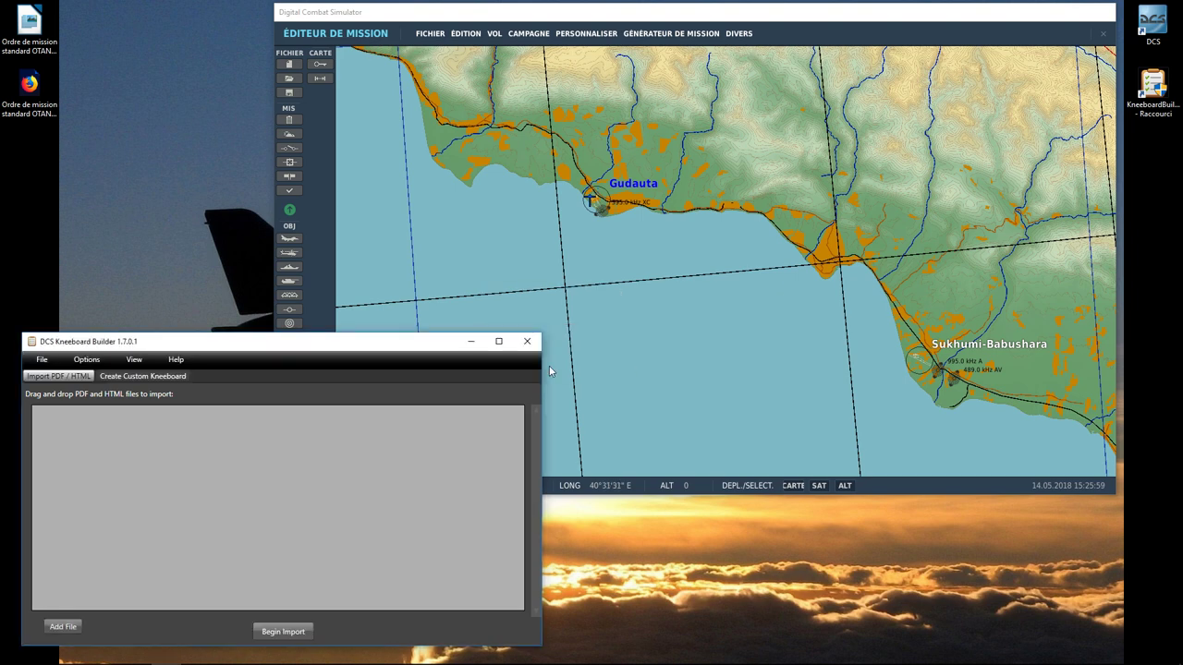
- Open the Su-25 group manual for modification from the custom kneeboard page, in an enlarged window
{"action": "left_click", "coordinate": [136, 379]}
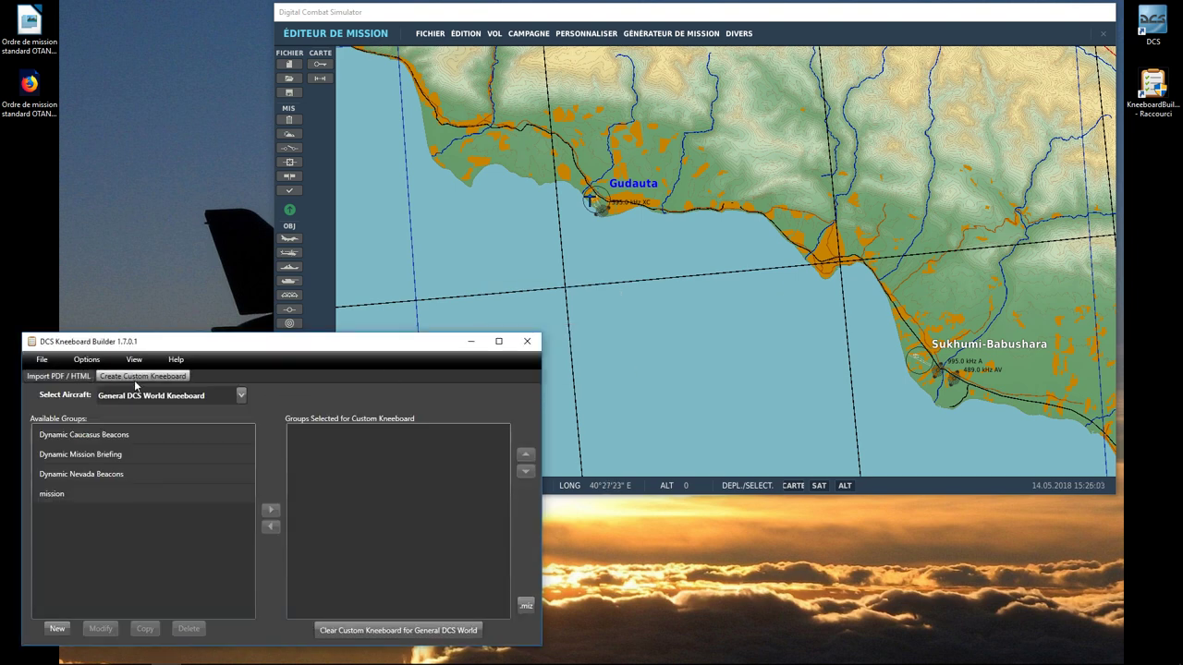
{"action": "left_click", "coordinate": [166, 396]}
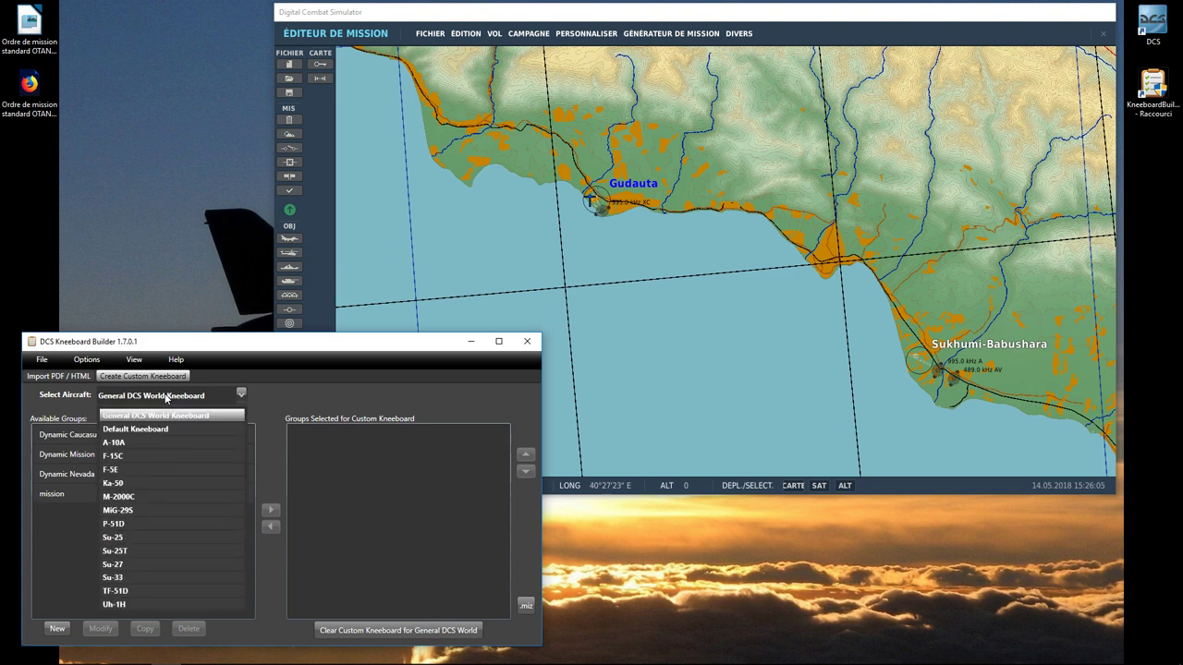
{"action": "left_click", "coordinate": [146, 536]}
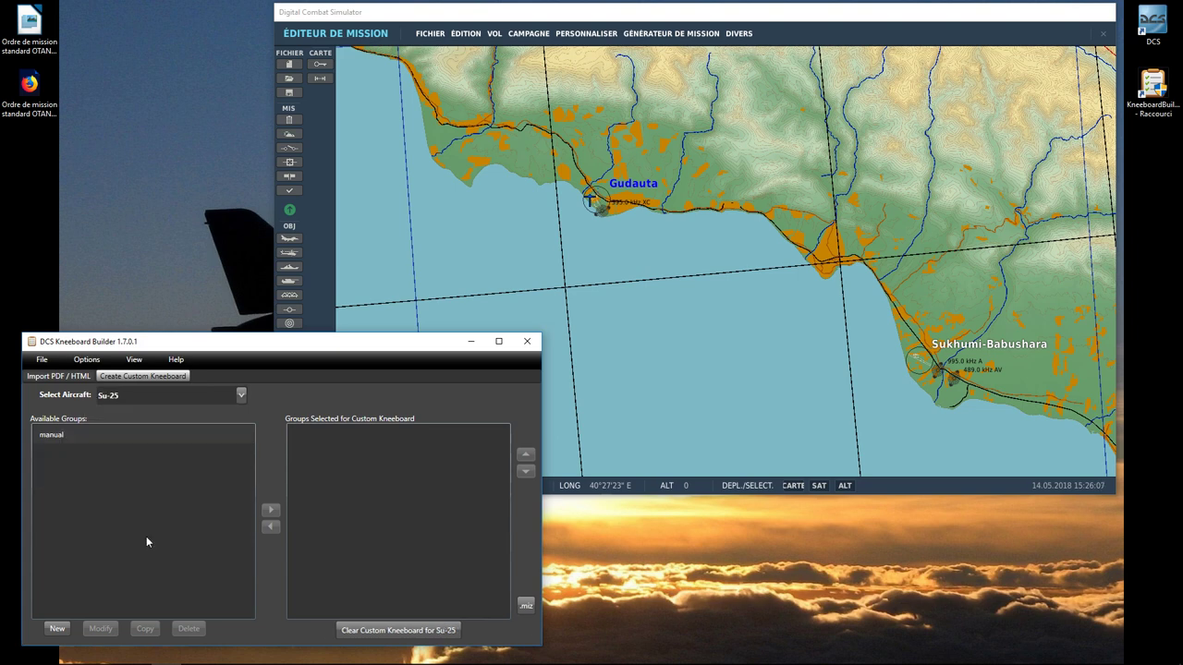
{"action": "left_click", "coordinate": [66, 438]}
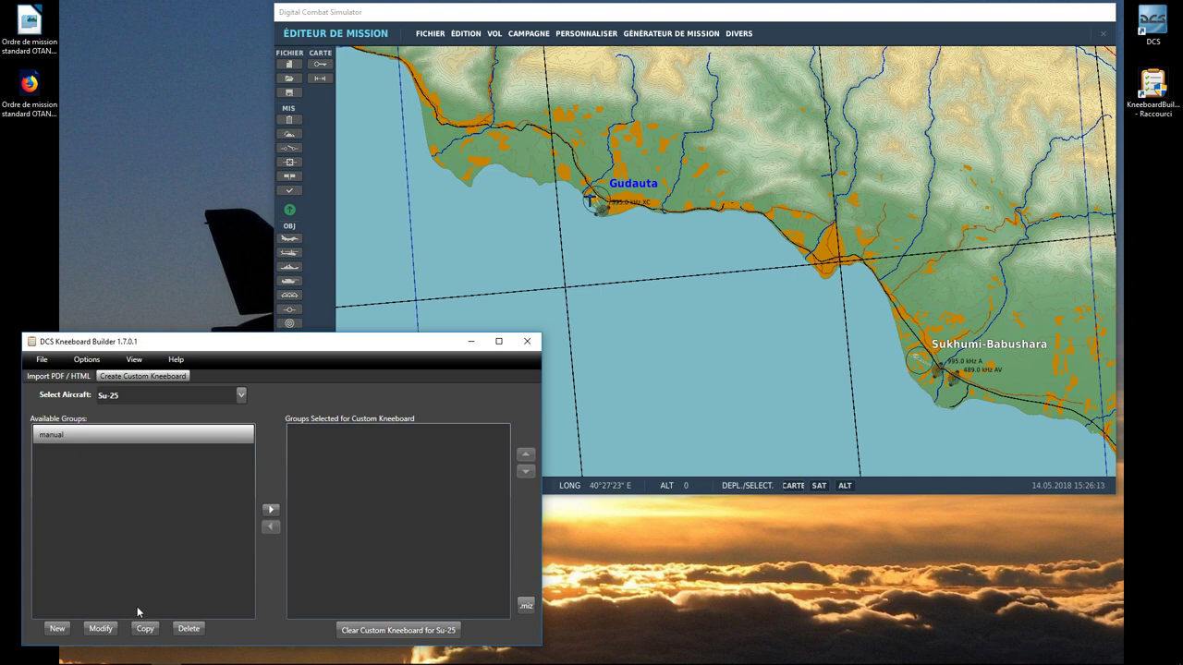
{"action": "left_click", "coordinate": [101, 630]}
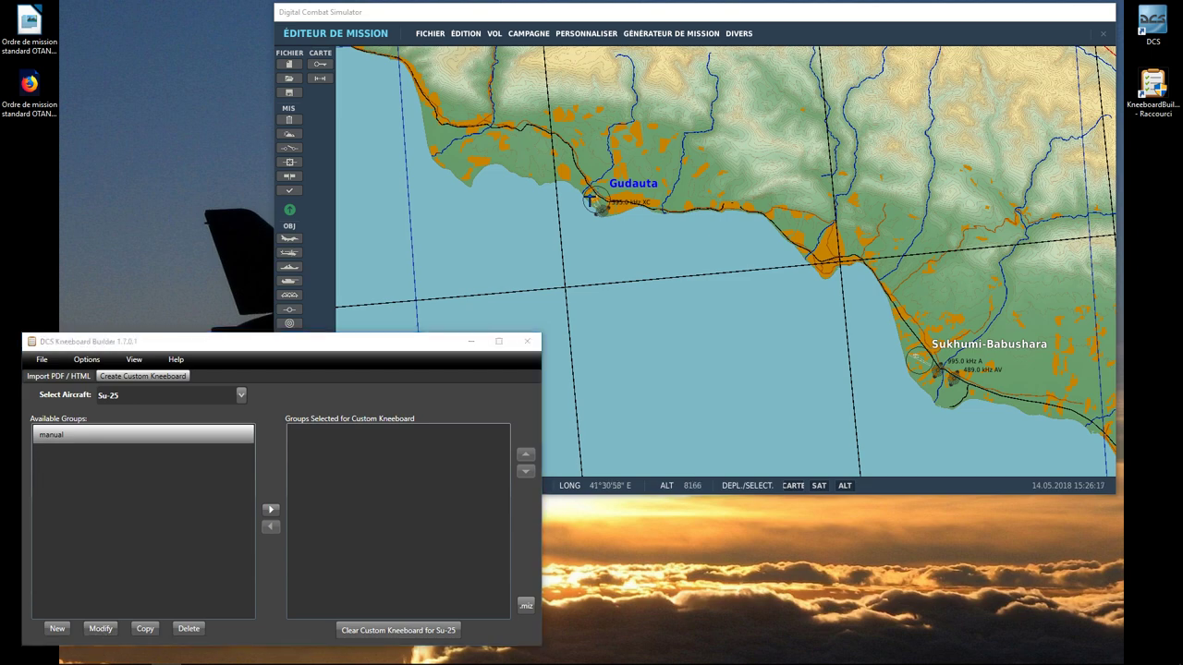
{"action": "left_click_drag", "start_coordinate": [1069, 148], "coordinate": [366, 7]}
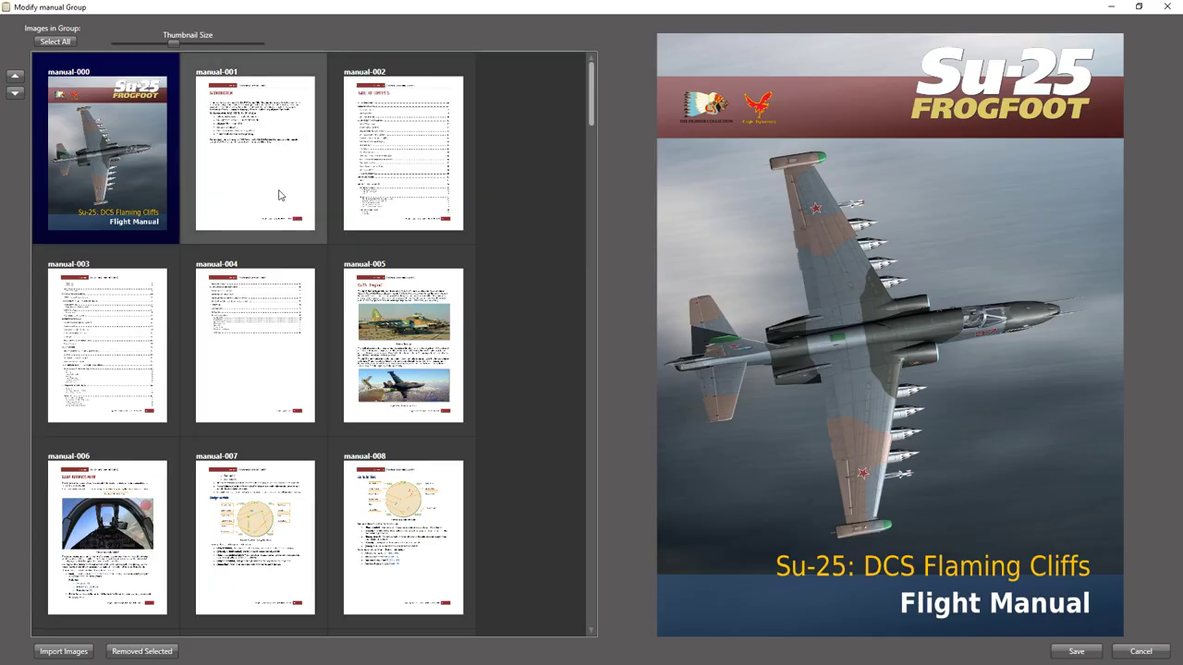
- Find the weapons use check lists in the group and examine pages manual-072, manual-073 and manual-074
{"action": "left_click_drag", "start_coordinate": [595, 102], "coordinate": [596, 577]}
{"action": "left_click", "coordinate": [77, 389]}
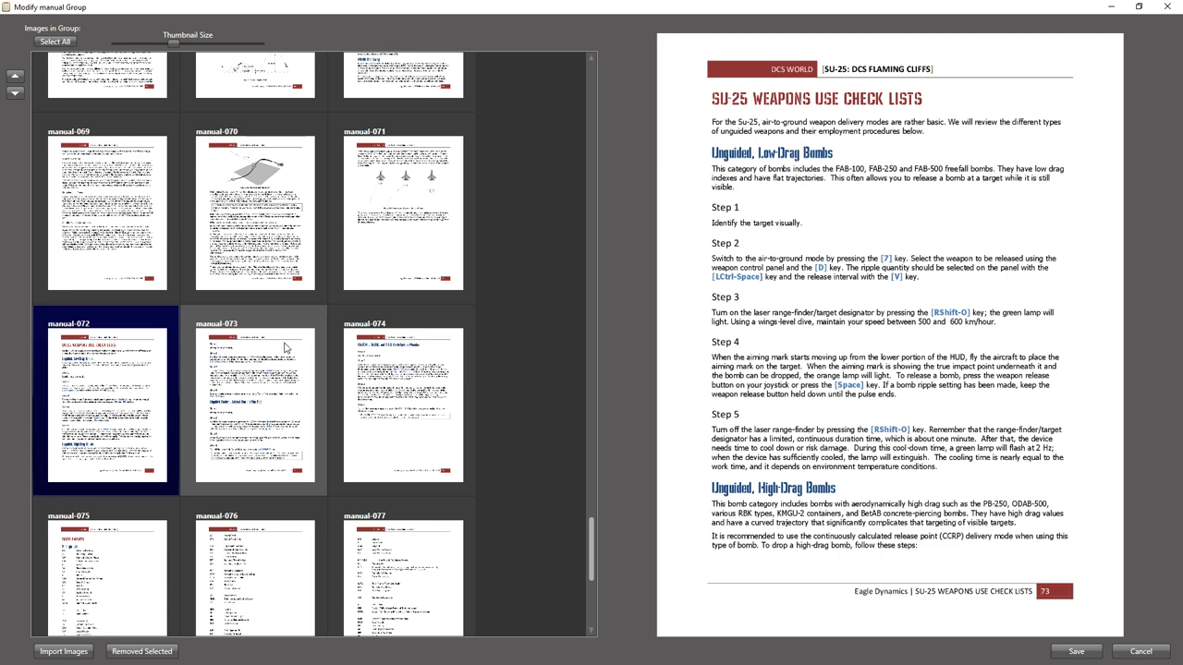
{"action": "left_click", "coordinate": [260, 401], "text": "ctrl"}
{"action": "left_click", "coordinate": [260, 400]}
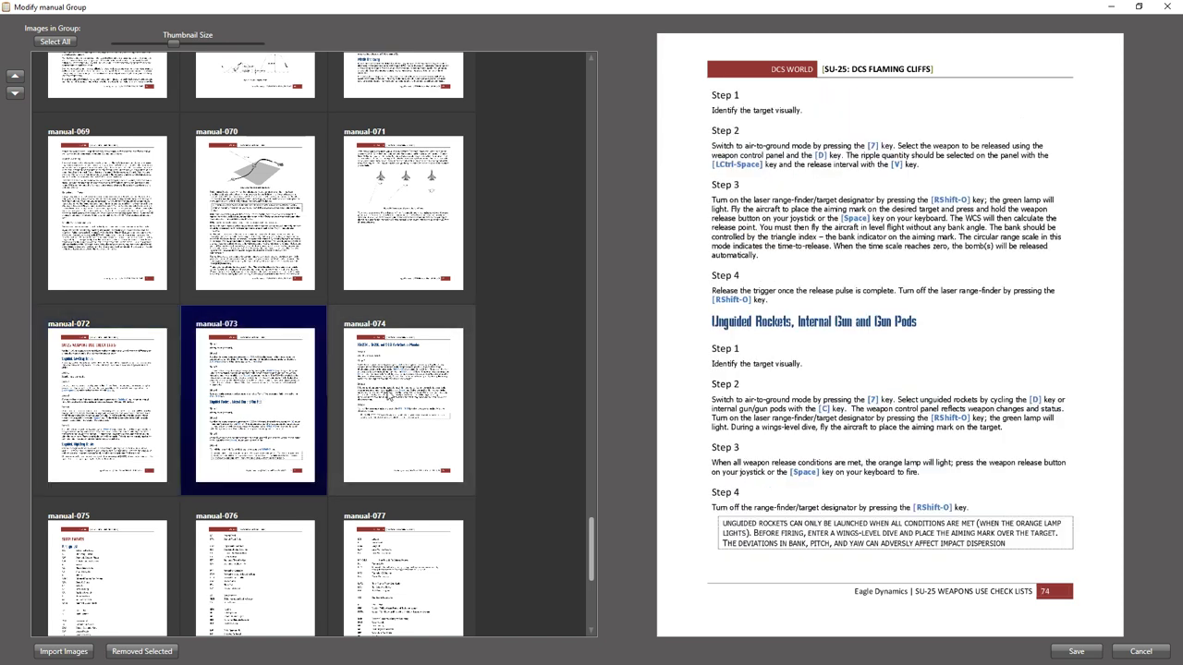
{"action": "left_click", "coordinate": [406, 389]}
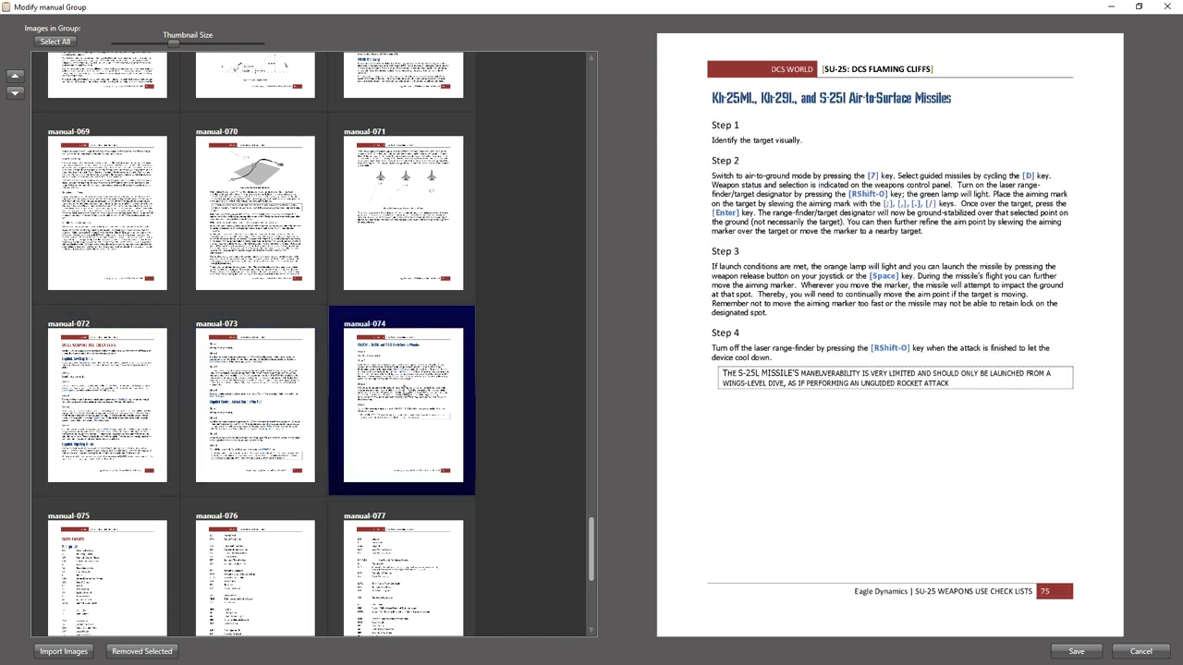
{"action": "scroll", "coordinate": [406, 389], "scroll_direction": "down", "scroll_amount": 1}
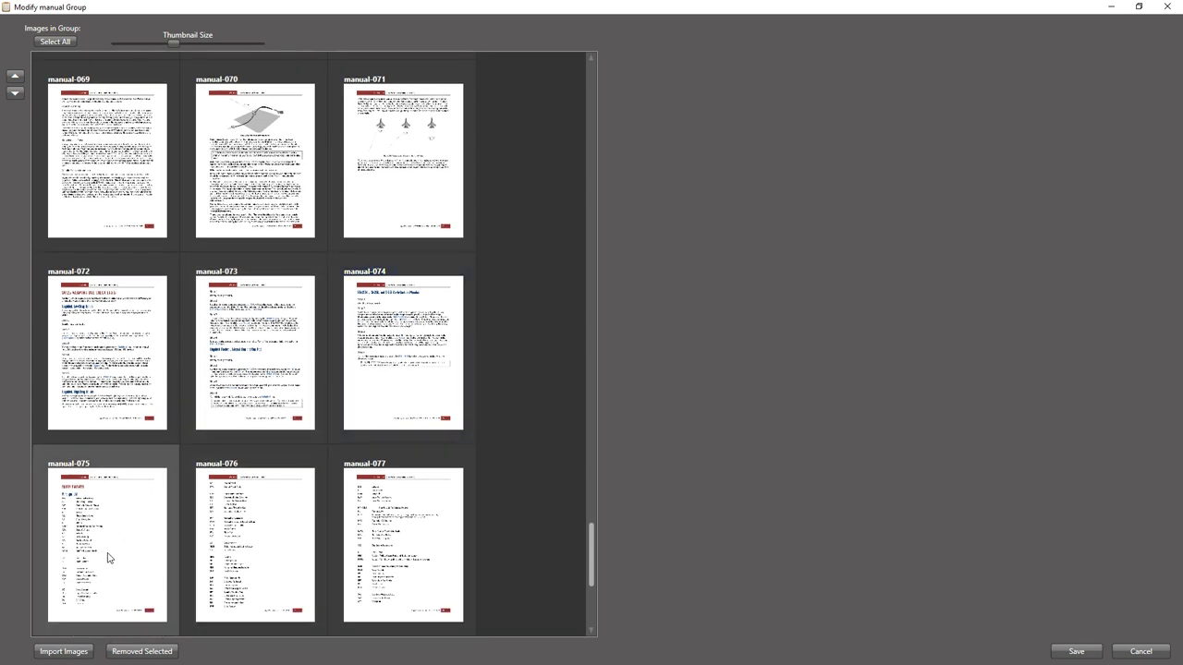
{"action": "left_click", "coordinate": [97, 517]}
{"action": "scroll", "coordinate": [97, 516], "scroll_direction": "down", "scroll_amount": 4}
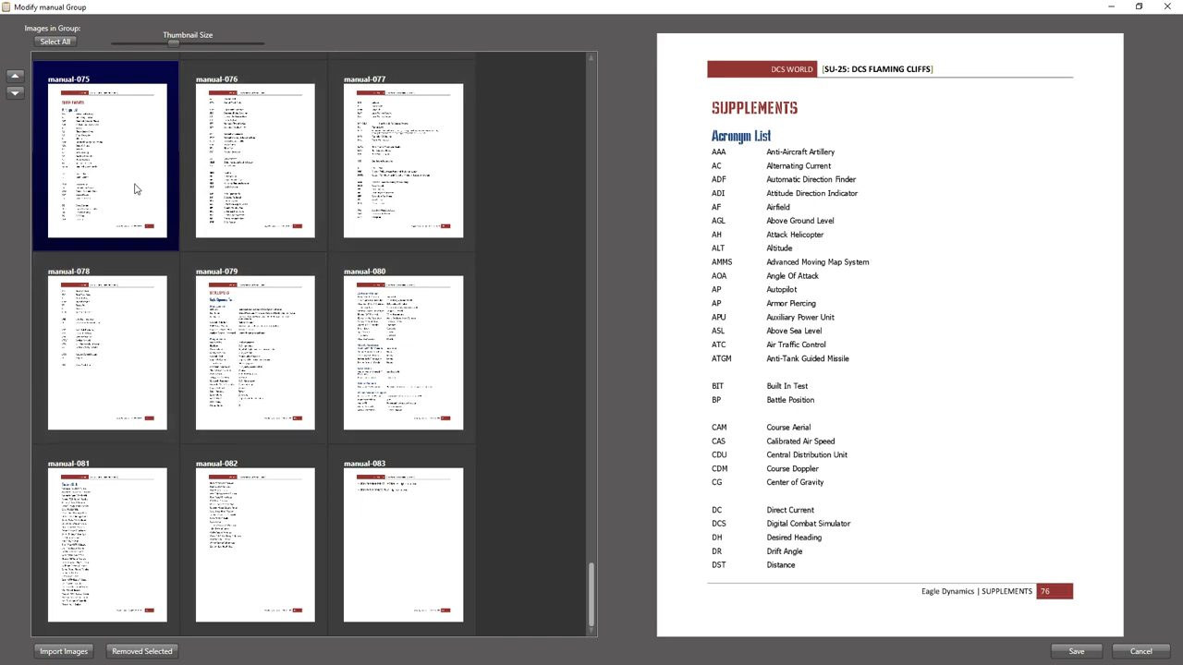
{"action": "left_click", "coordinate": [261, 349], "text": "ctrl"}
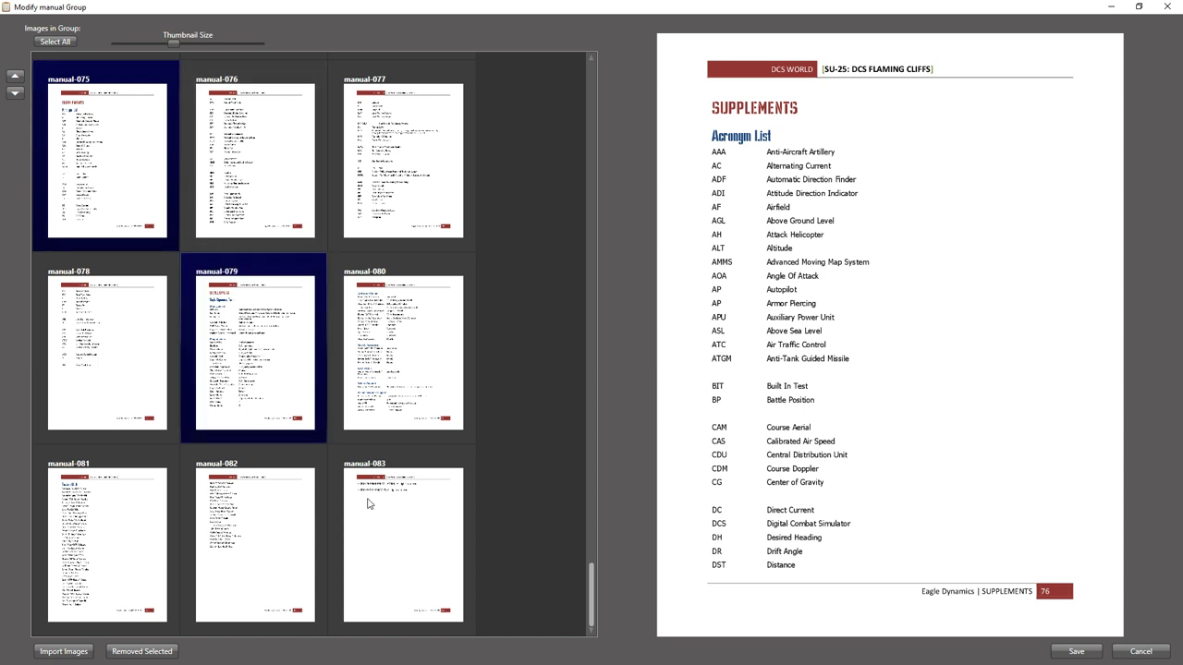
{"action": "left_click", "coordinate": [369, 504], "text": "ctrl"}
{"action": "key", "text": "ctrl+a"}
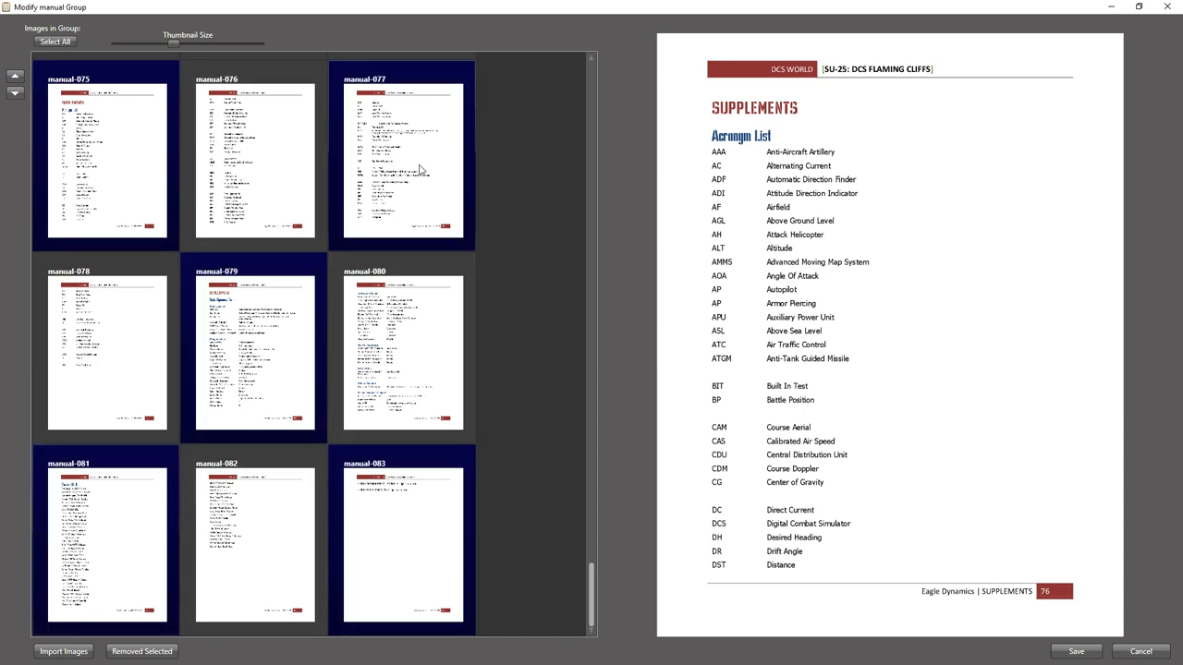
{"action": "left_click", "coordinate": [245, 180]}
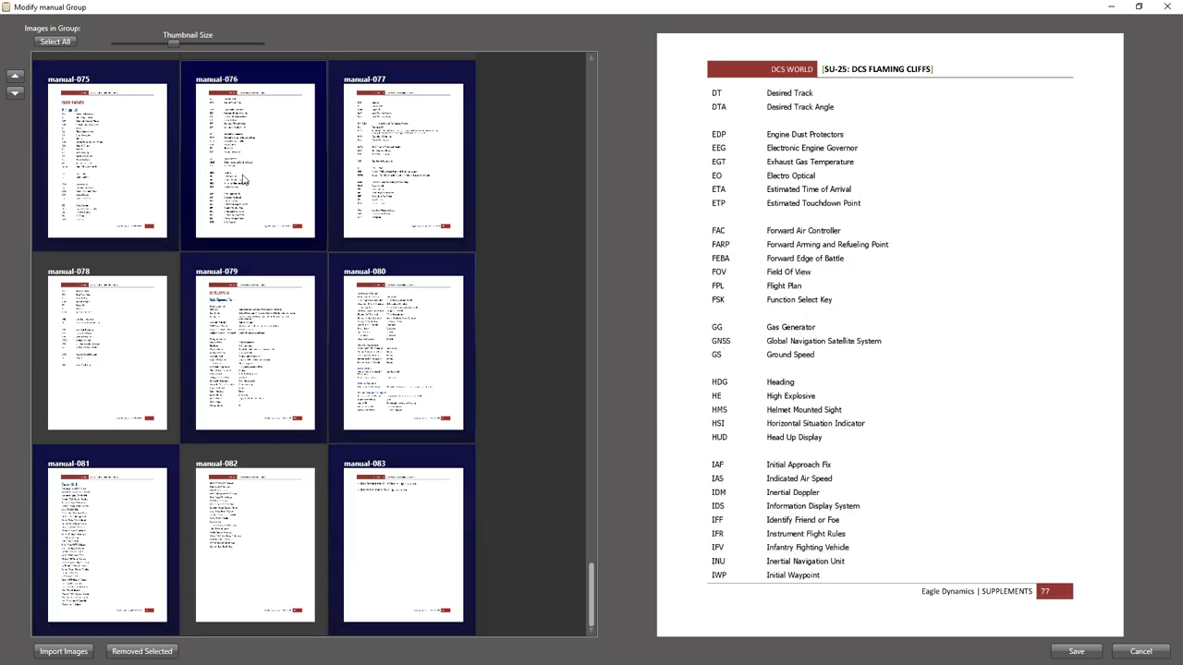
- Remove pages manual-075 through manual-083 from the group
{"action": "left_click", "coordinate": [131, 171]}
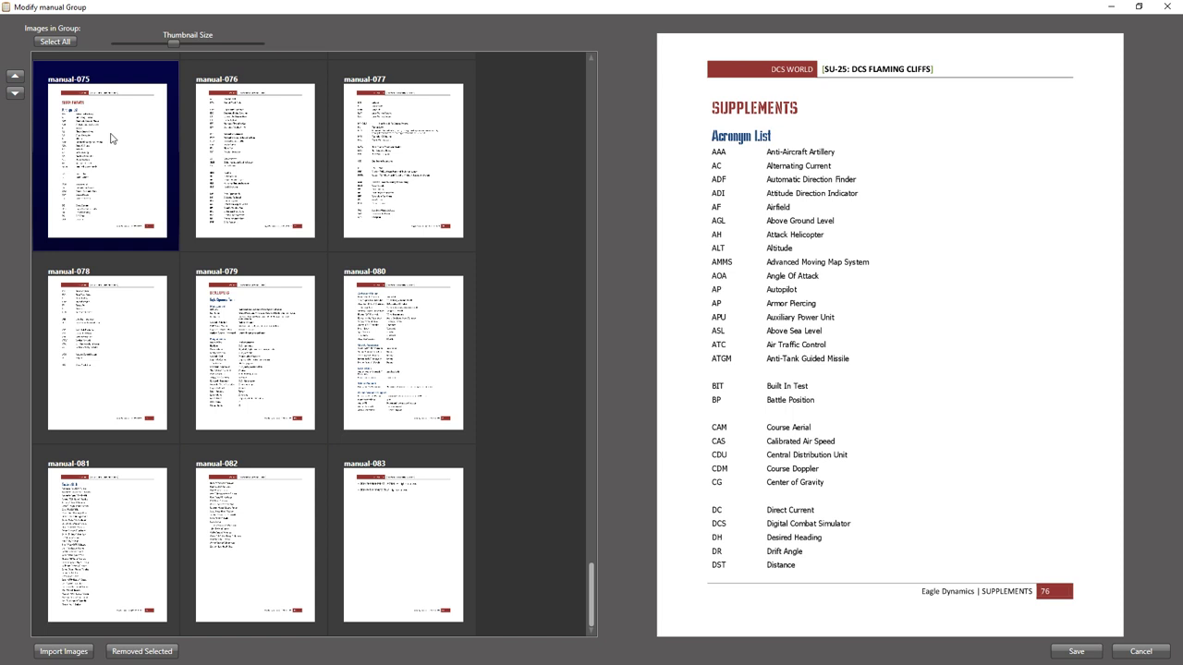
{"action": "left_click", "coordinate": [390, 546], "text": "shift"}
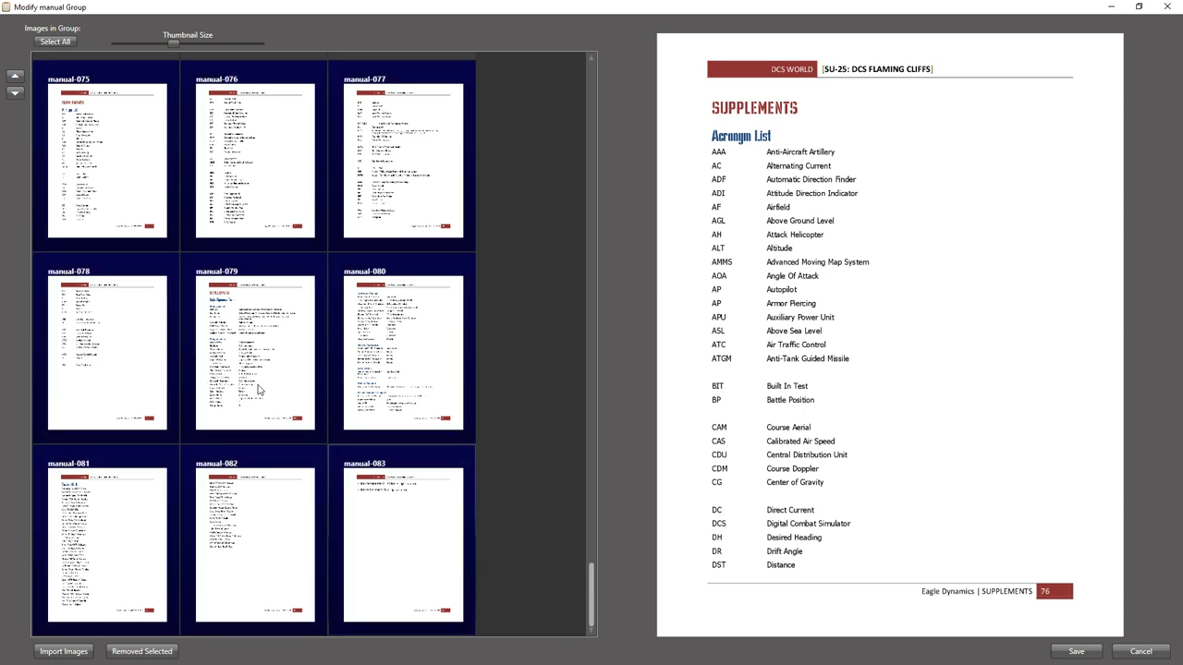
{"action": "left_click", "coordinate": [142, 652]}
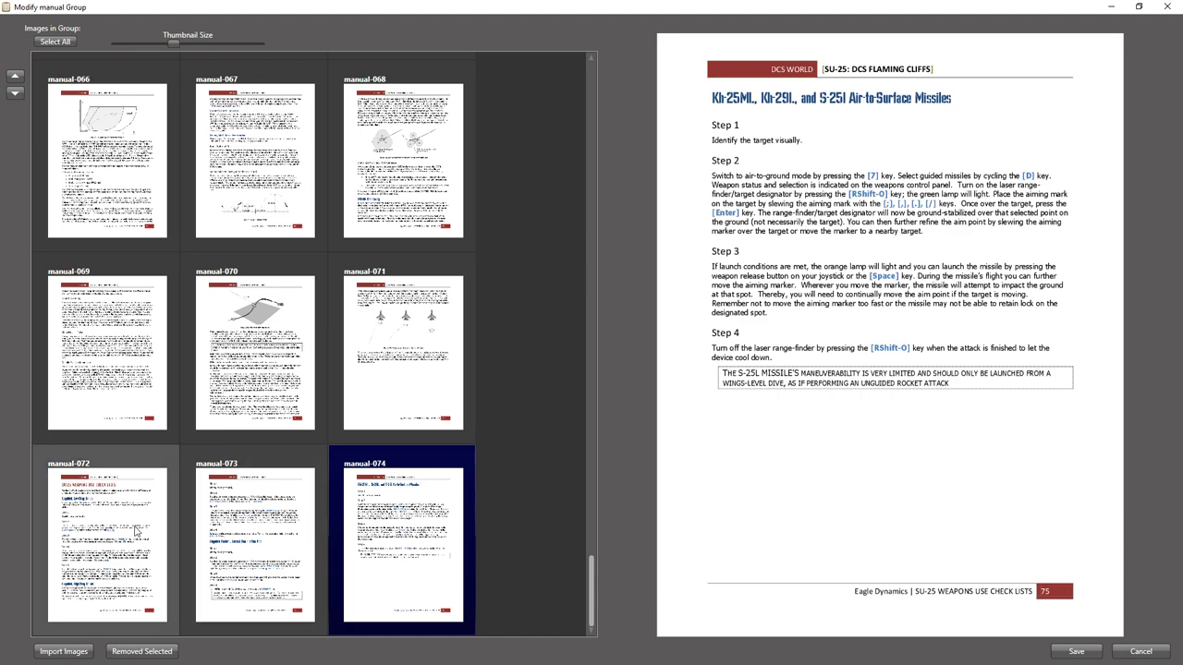
- Remove pages manual-000 through manual-071 from the group and check the remaining weapons check list pages
{"action": "left_click", "coordinate": [418, 358]}
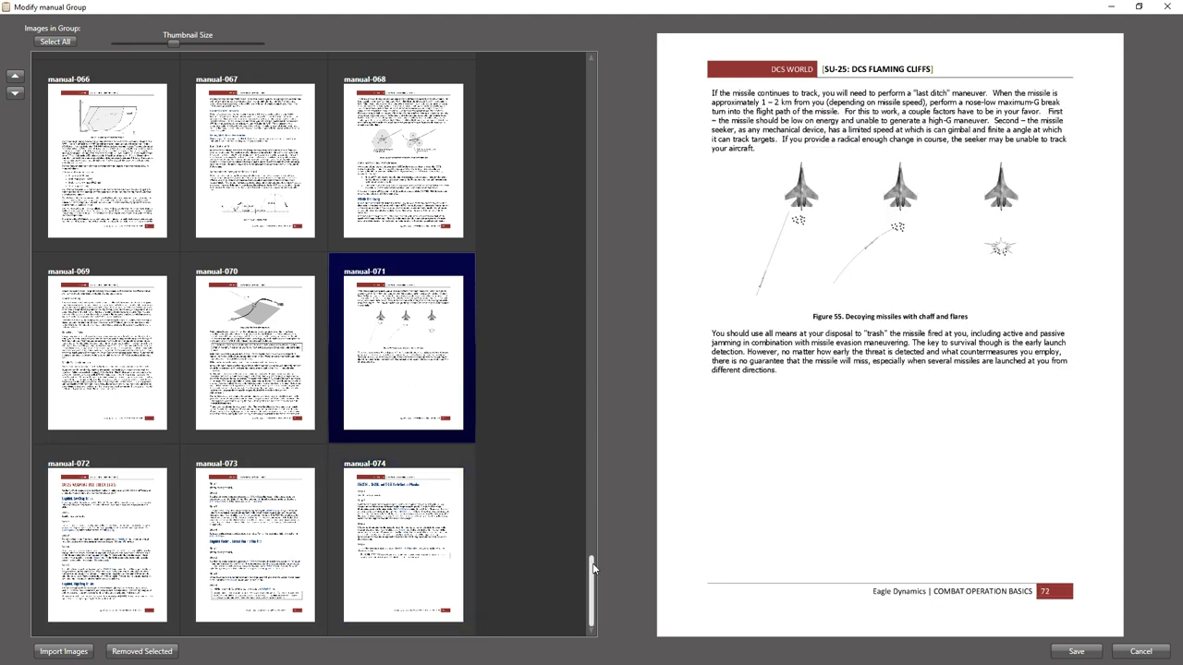
{"action": "left_click_drag", "start_coordinate": [592, 566], "coordinate": [616, 55]}
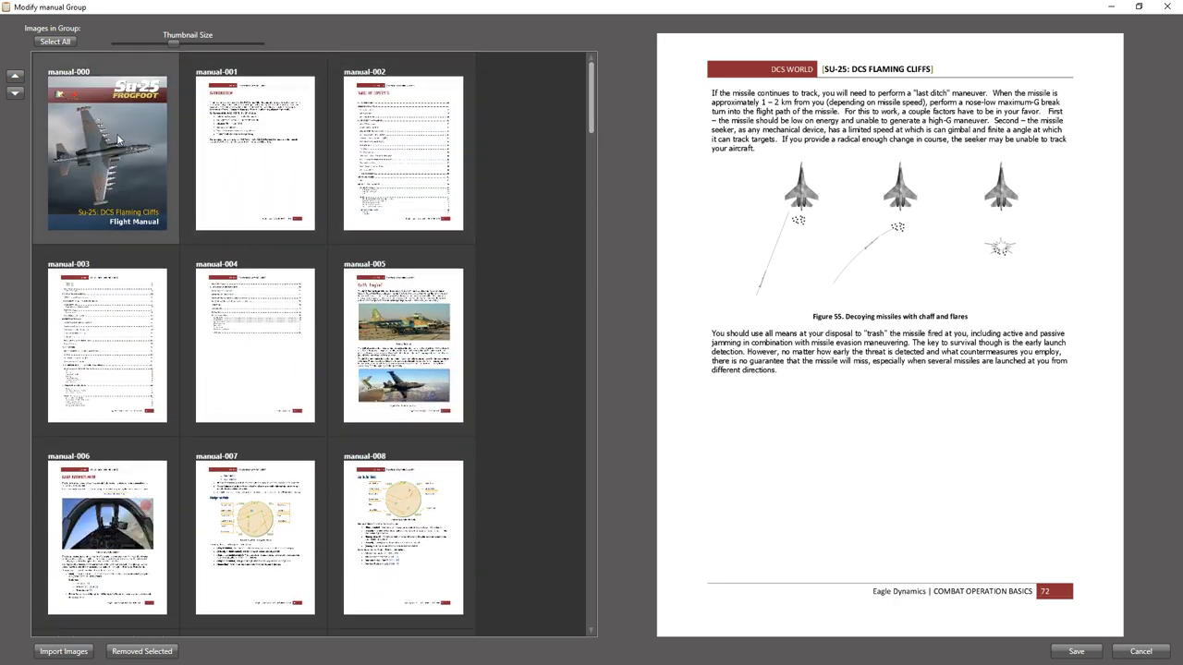
{"action": "key", "text": "ctrl+a"}
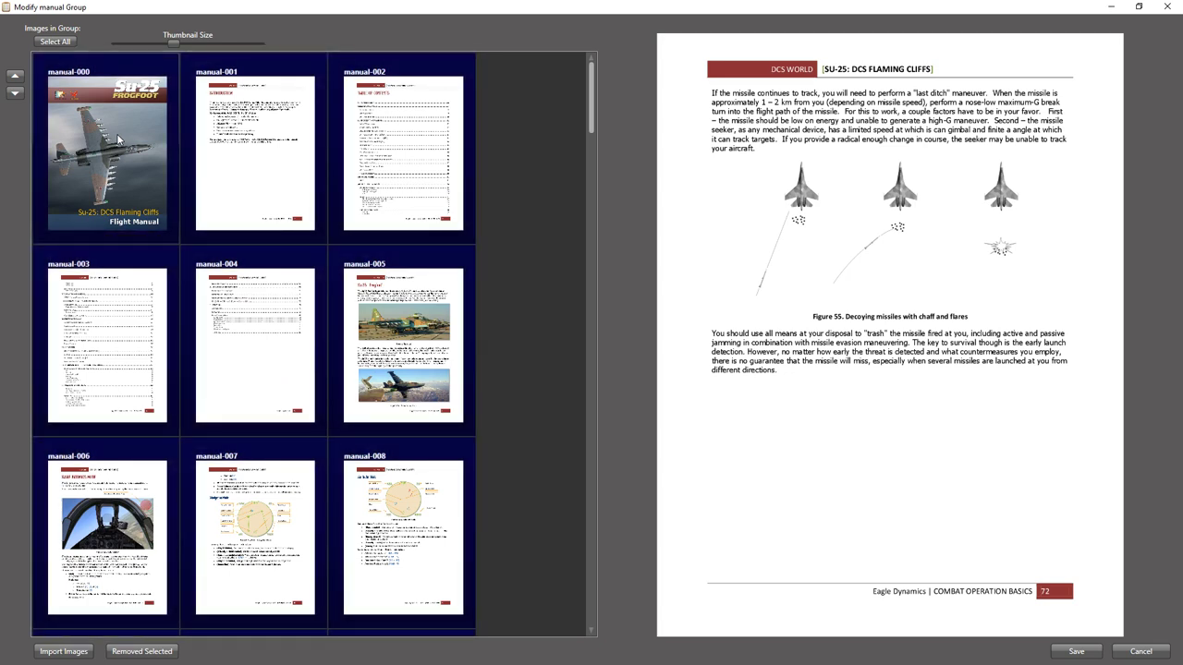
{"action": "left_click", "coordinate": [141, 658]}
{"action": "left_click", "coordinate": [254, 153]}
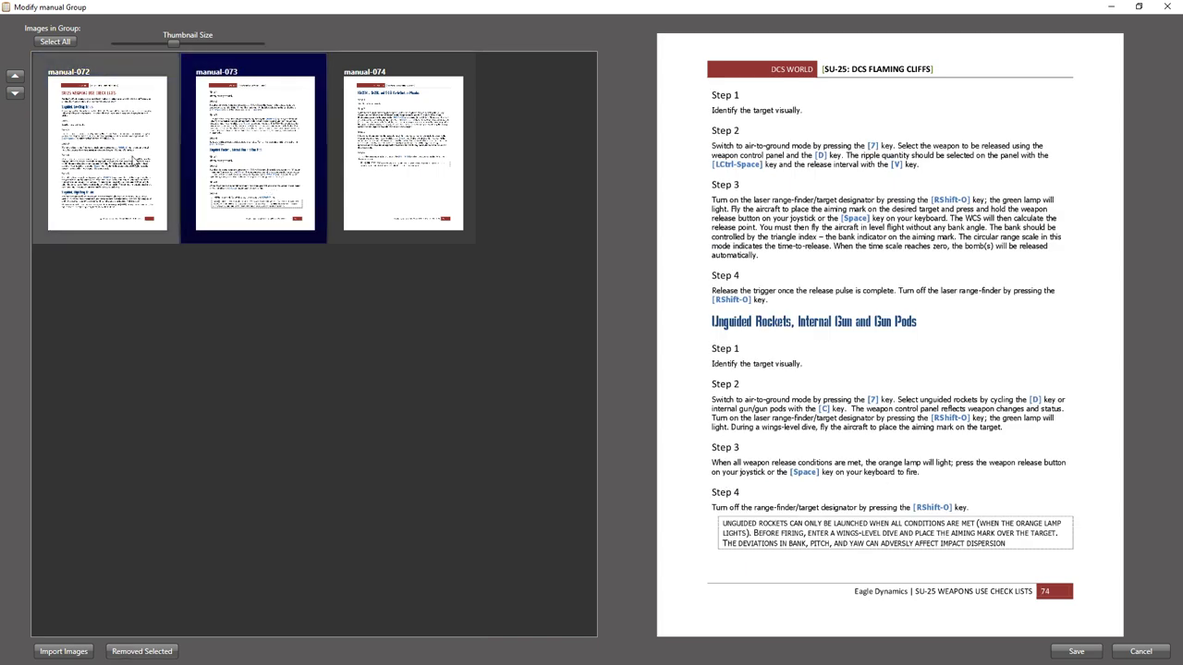
{"action": "left_click", "coordinate": [156, 164]}
{"action": "left_click", "coordinate": [254, 152]}
{"action": "left_click", "coordinate": [424, 167]}
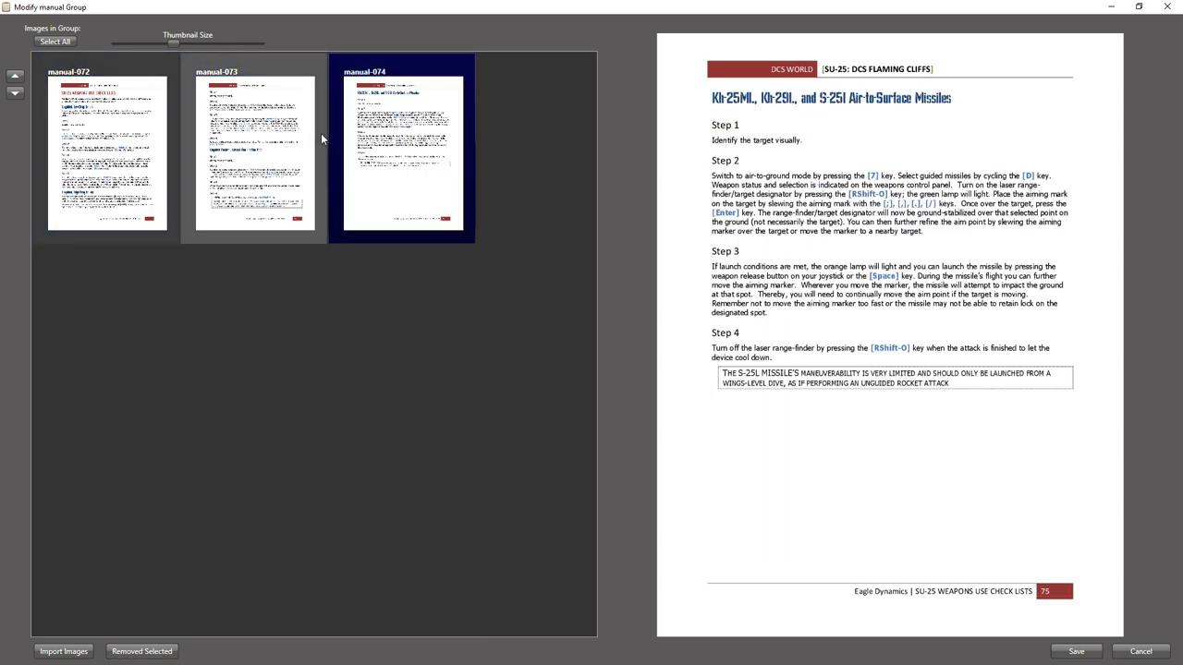
- Save the reduced Su-25 manual group, and reopen it to check its check list pages before saving again
{"action": "left_click", "coordinate": [137, 132]}
{"action": "left_click", "coordinate": [251, 132]}
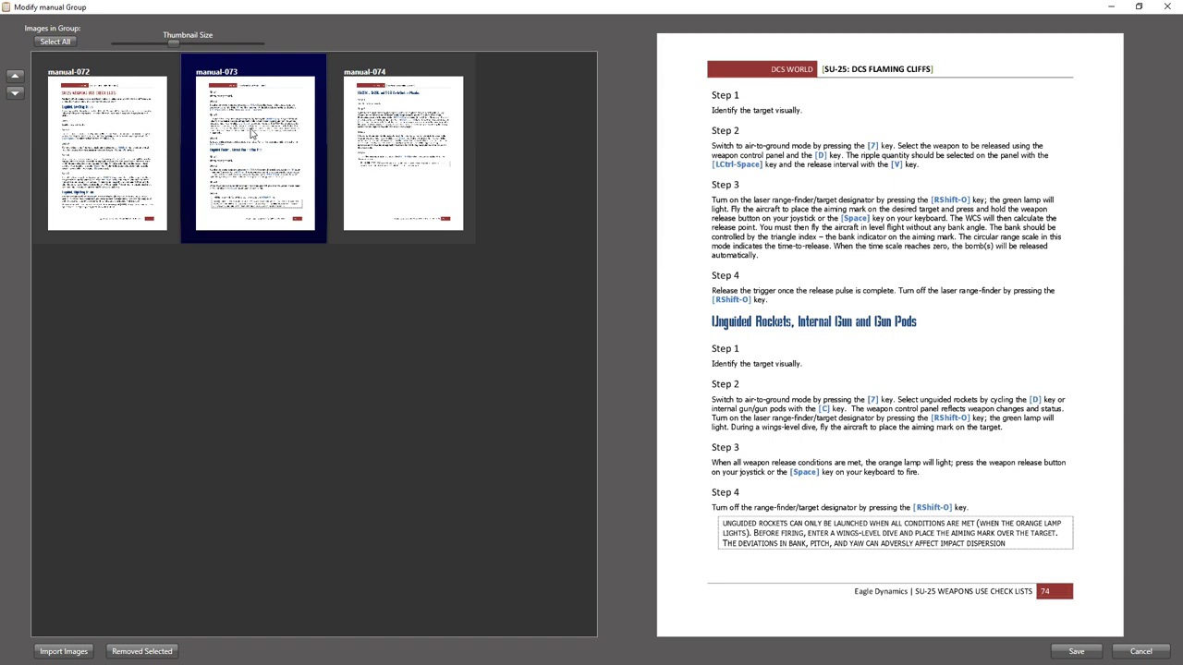
{"action": "left_click", "coordinate": [1074, 652]}
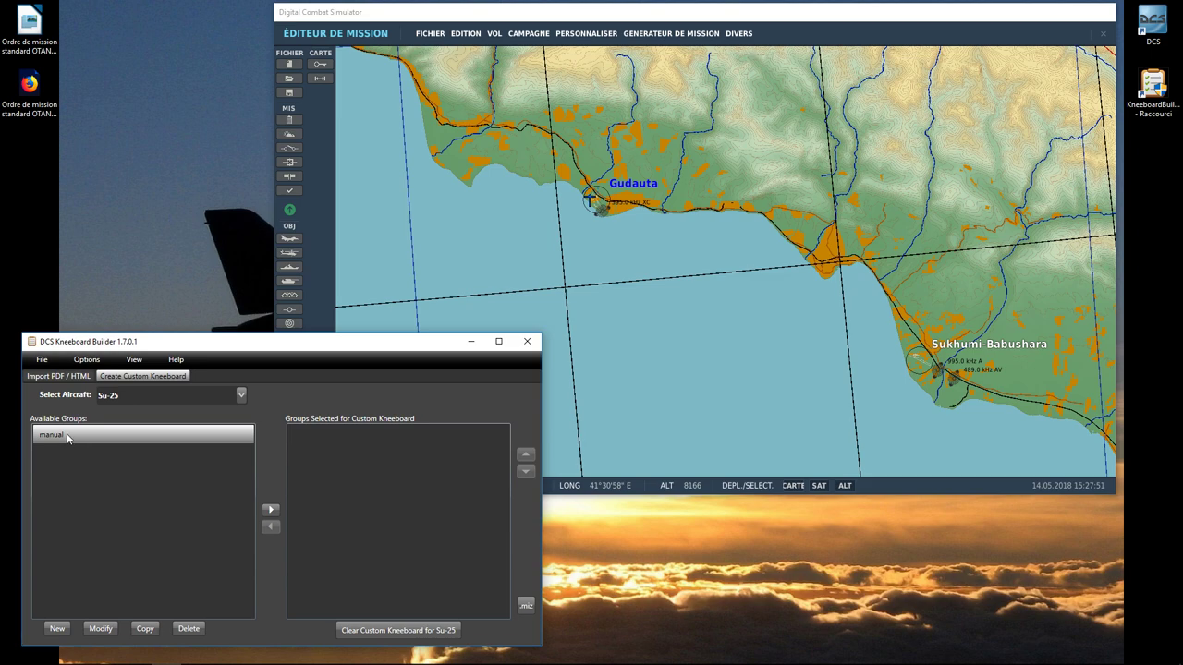
{"action": "left_click", "coordinate": [102, 632]}
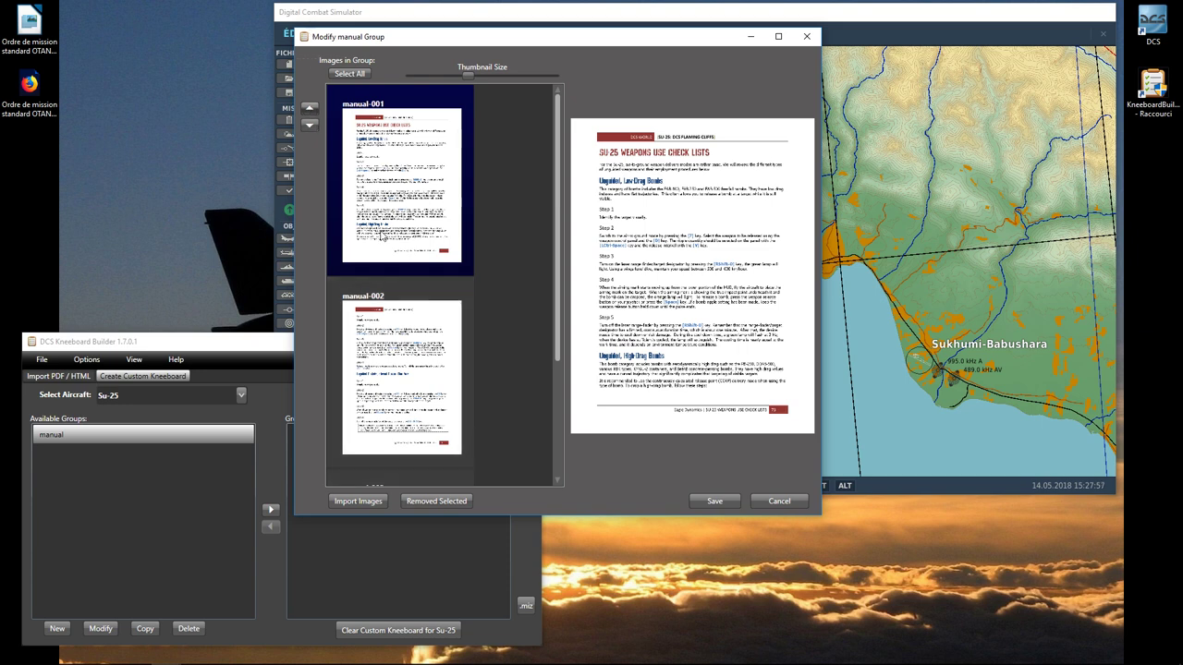
{"action": "left_click", "coordinate": [715, 502]}
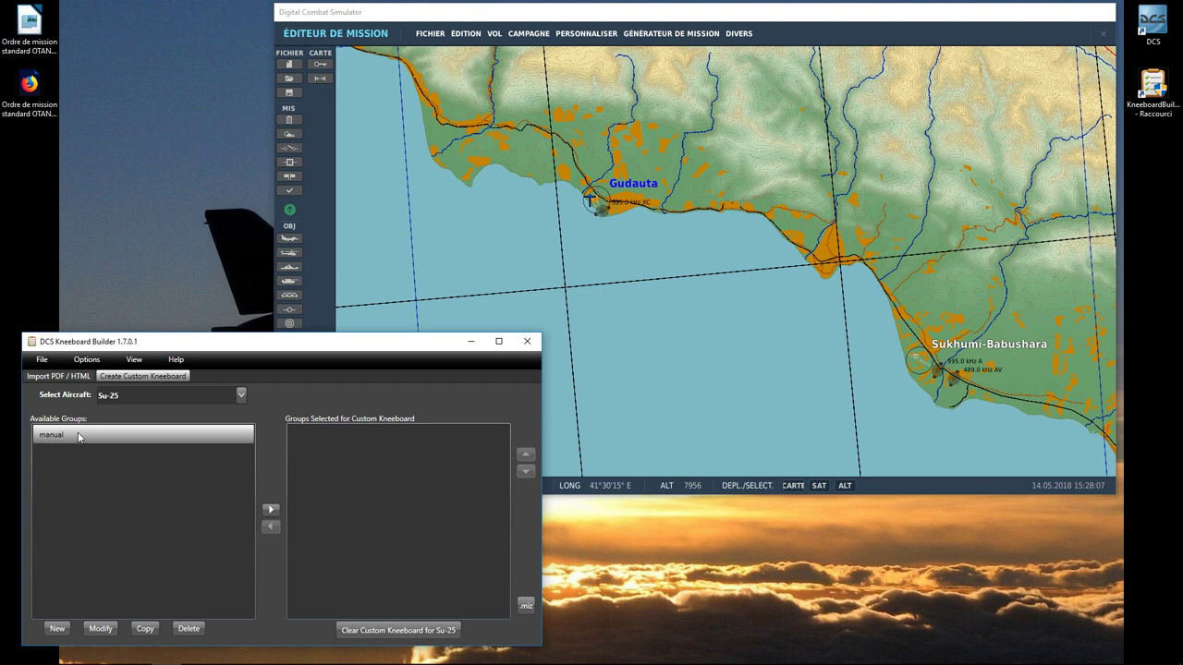
- Open the Kneeboard Groups folder and browse to the Su-25 manual group's image files
{"action": "left_click", "coordinate": [135, 361]}
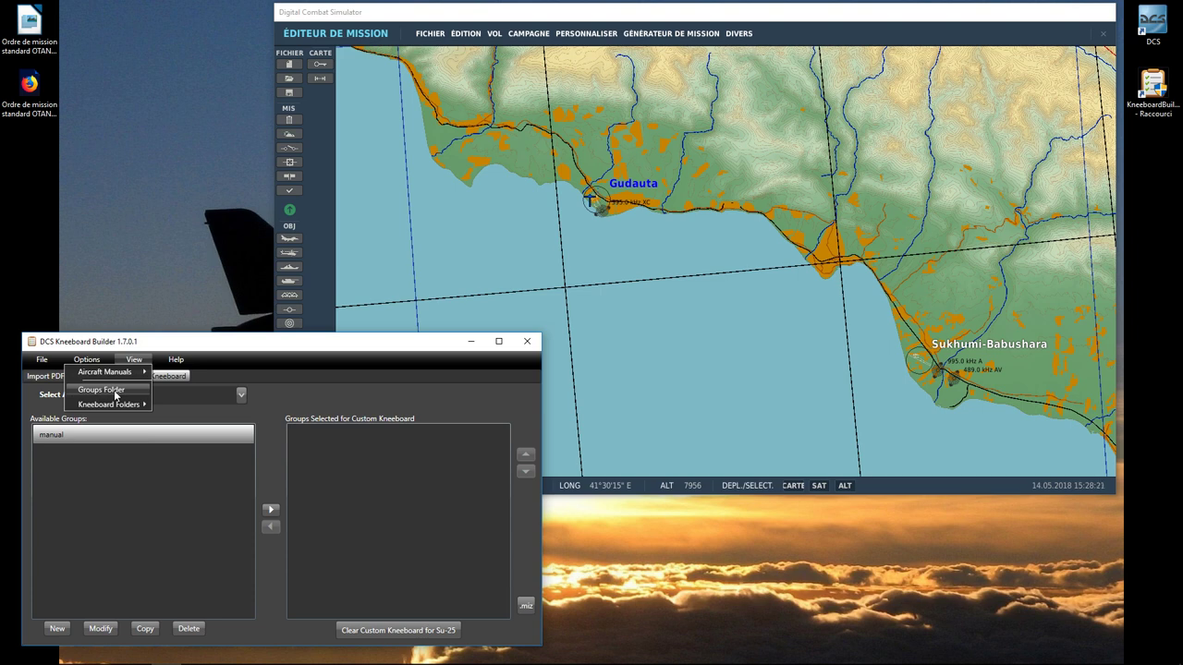
{"action": "left_click", "coordinate": [115, 392]}
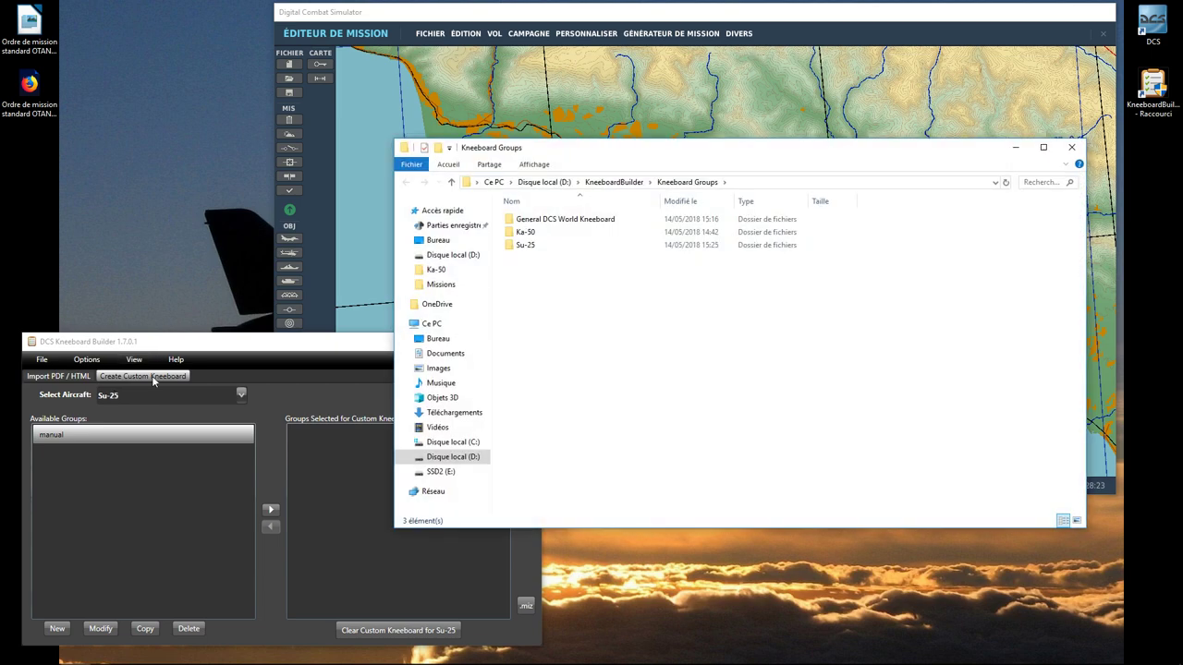
{"action": "left_click_drag", "start_coordinate": [605, 145], "coordinate": [281, 42]}
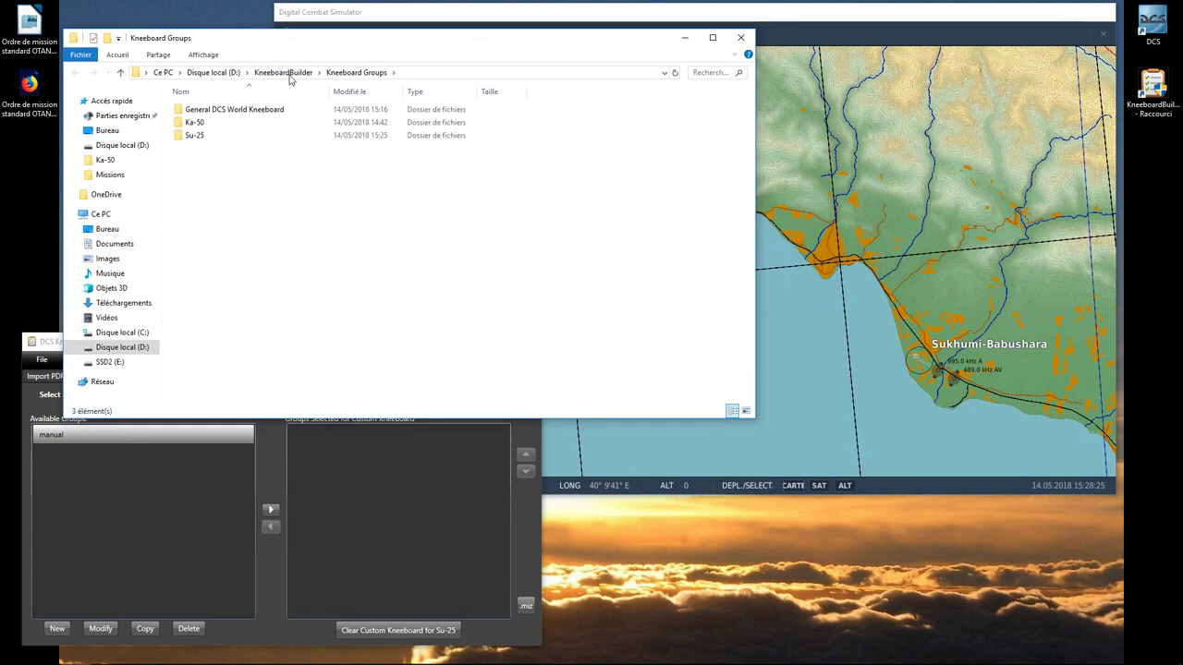
{"action": "left_click", "coordinate": [431, 74]}
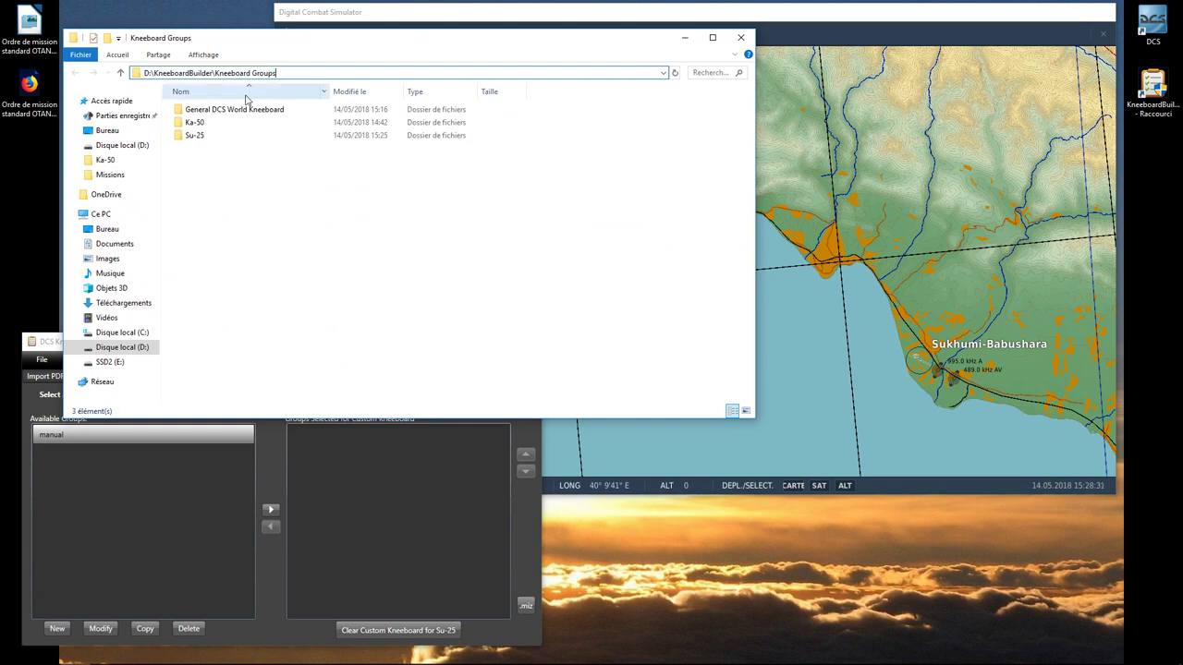
{"action": "left_click", "coordinate": [220, 111]}
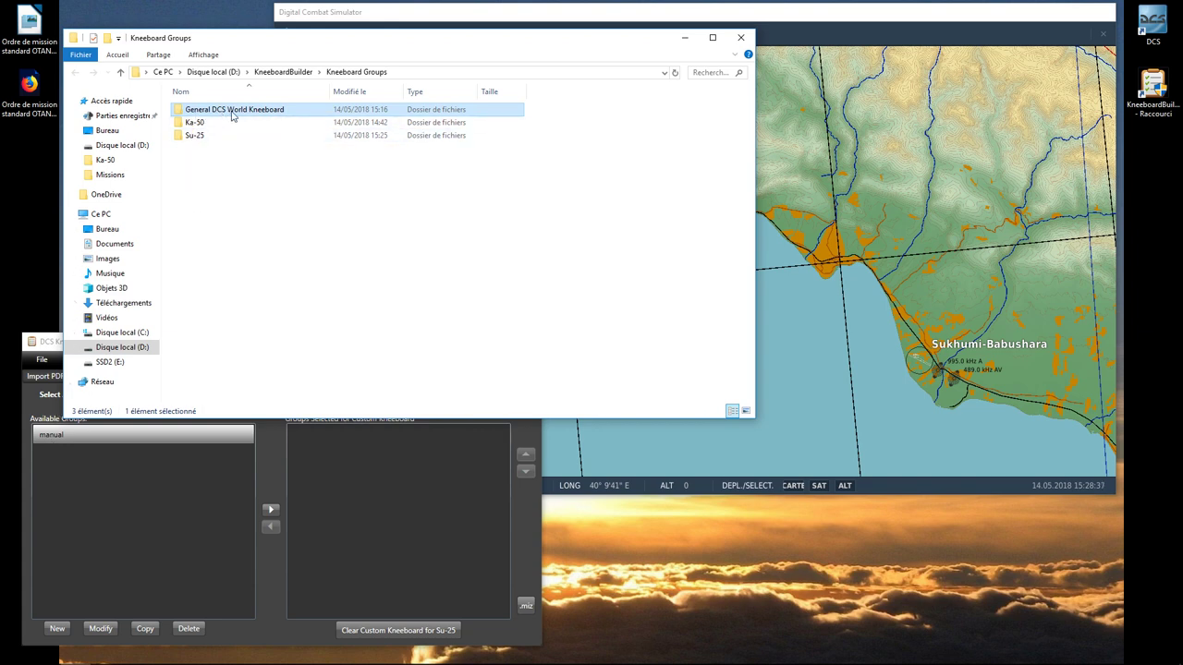
{"action": "double_click", "coordinate": [200, 136]}
{"action": "double_click", "coordinate": [199, 112]}
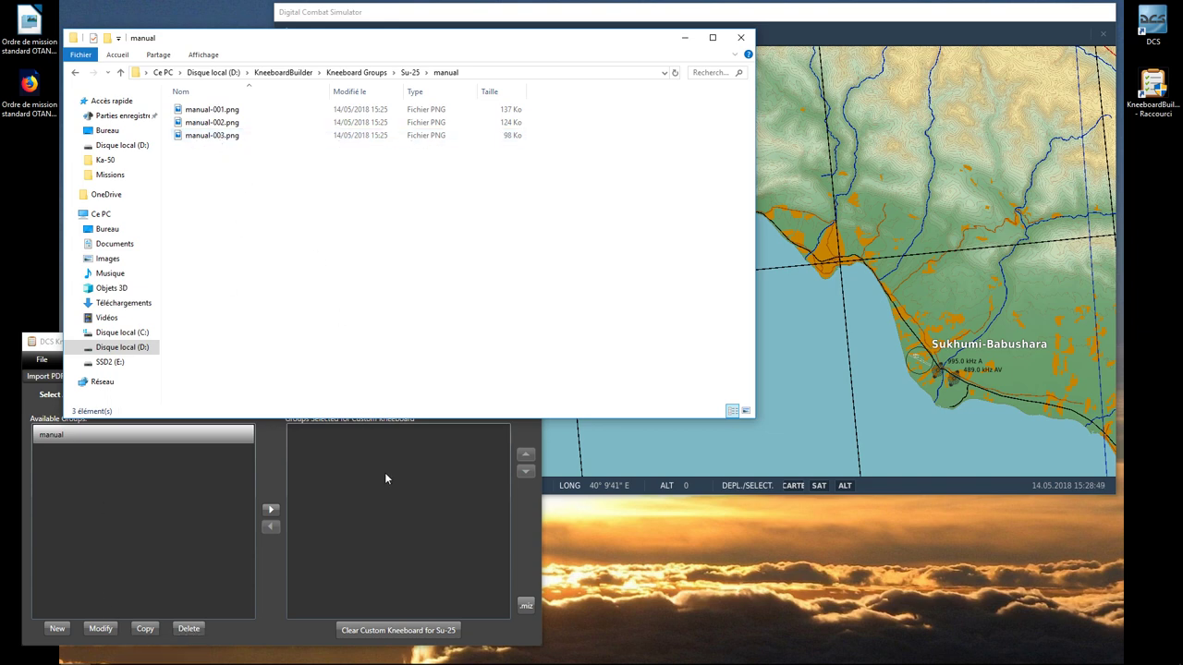
- Open the Su-25 kneeboard folder from the kneeboard builder and place it beside the manual group folder
{"action": "left_click_drag", "start_coordinate": [340, 47], "coordinate": [289, 24]}
{"action": "left_click", "coordinate": [278, 416]}
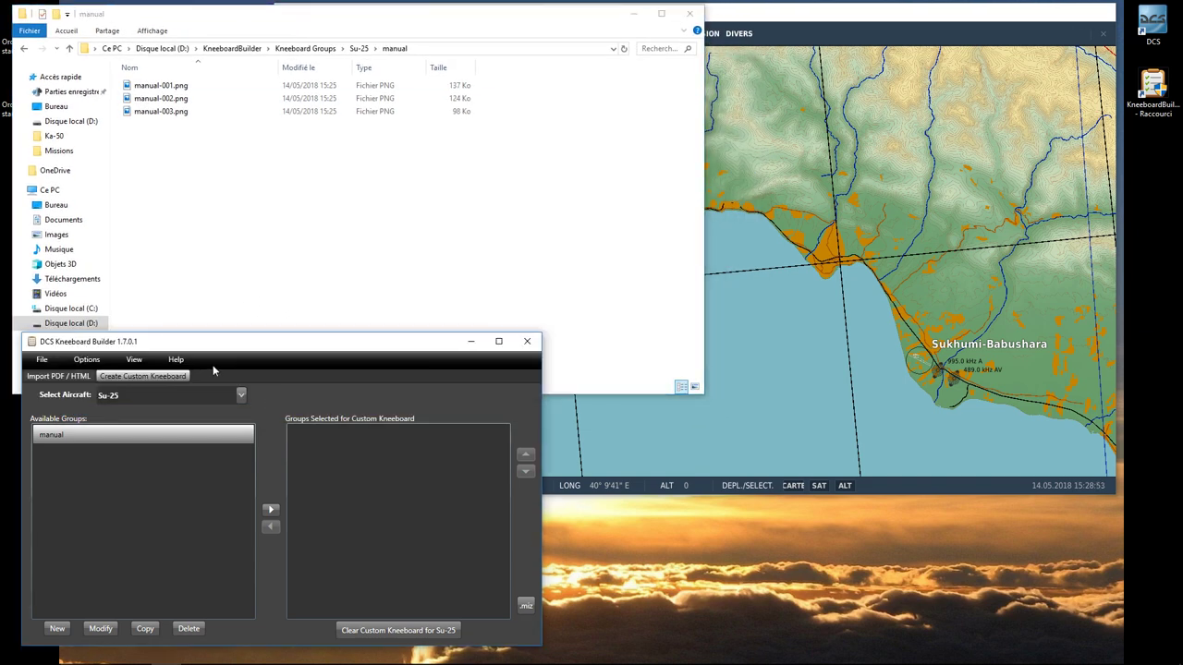
{"action": "left_click", "coordinate": [131, 363]}
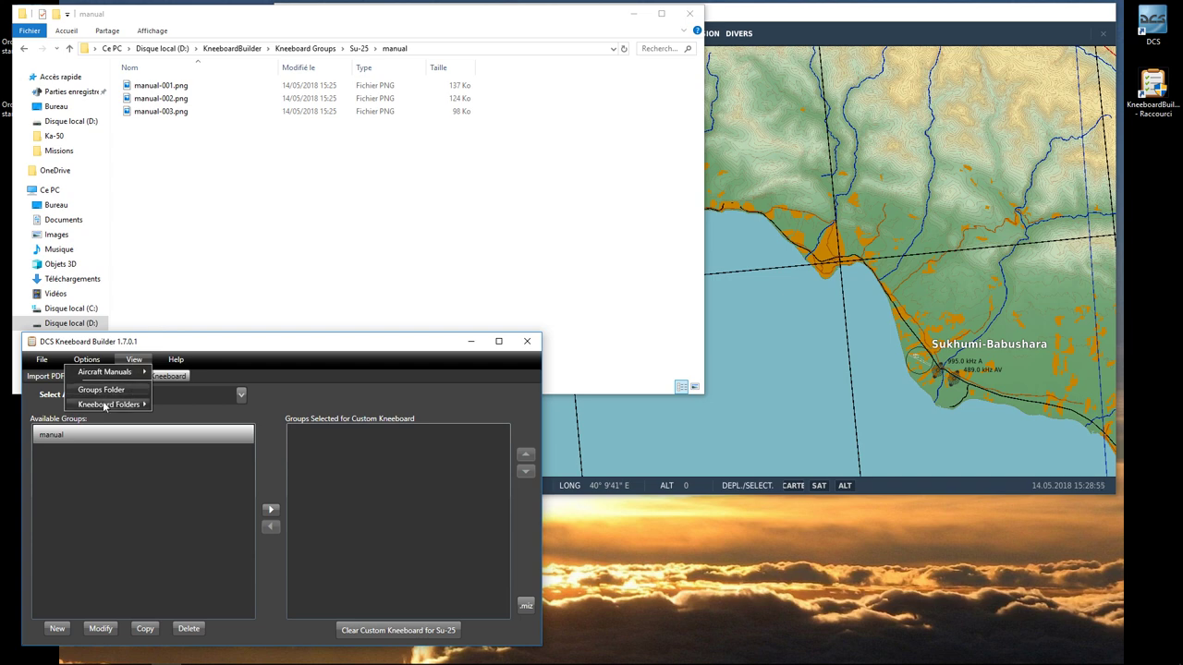
{"action": "mouse_move", "coordinate": [111, 405]}
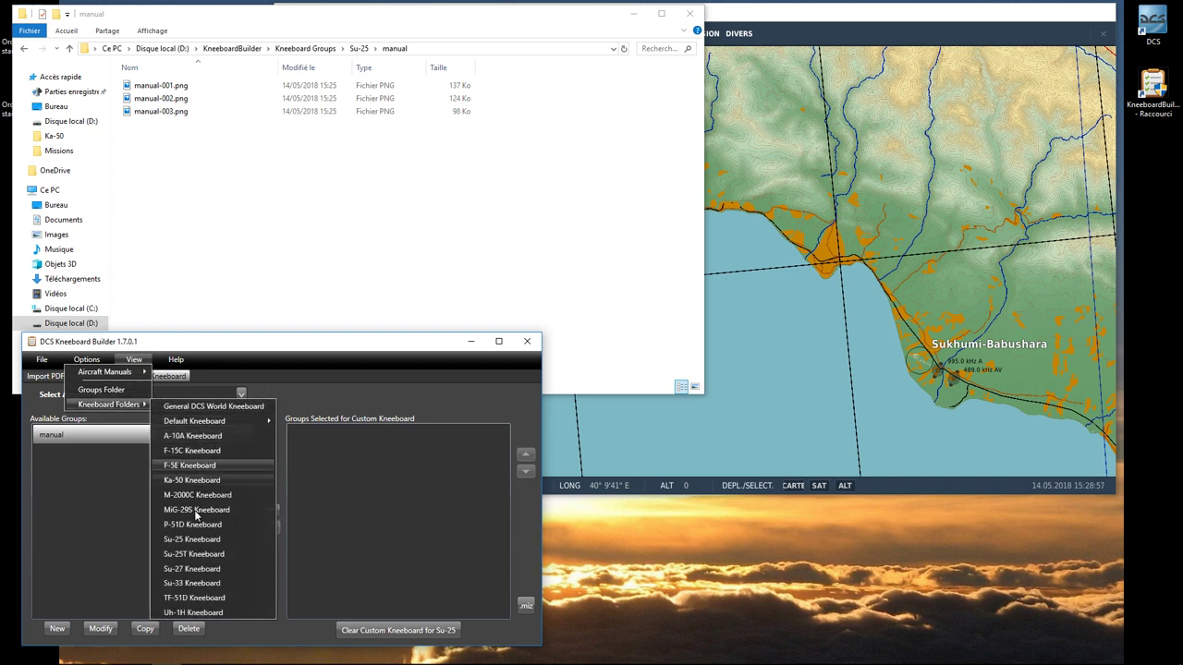
{"action": "left_click", "coordinate": [203, 543]}
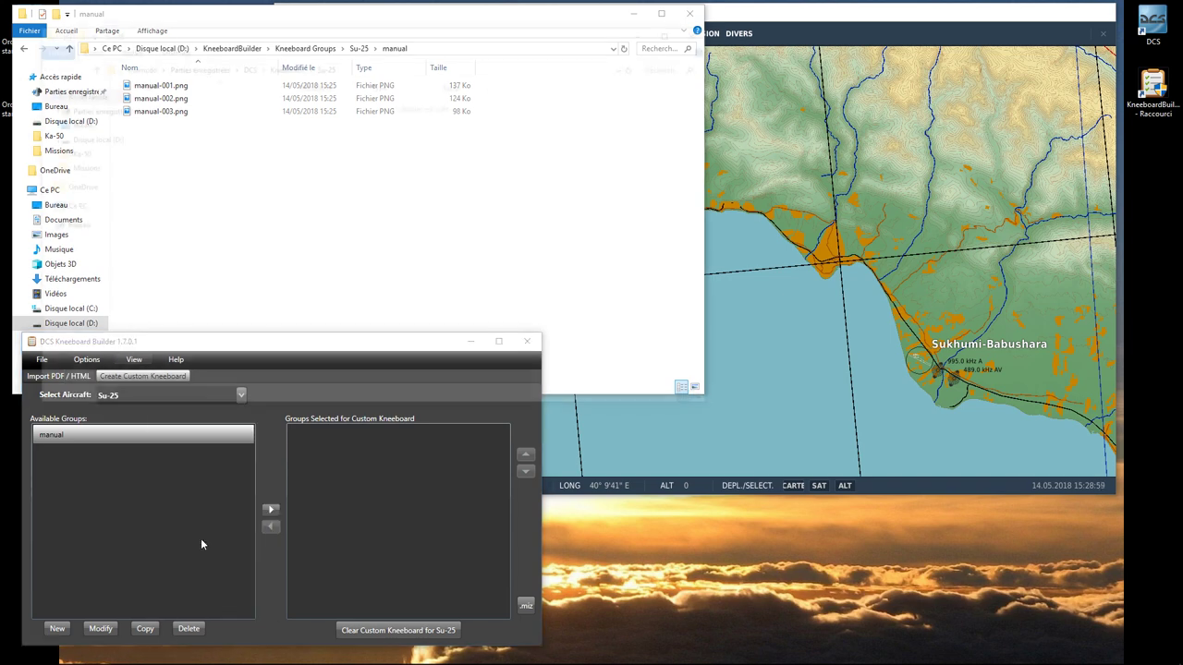
{"action": "left_click_drag", "start_coordinate": [314, 20], "coordinate": [803, 19]}
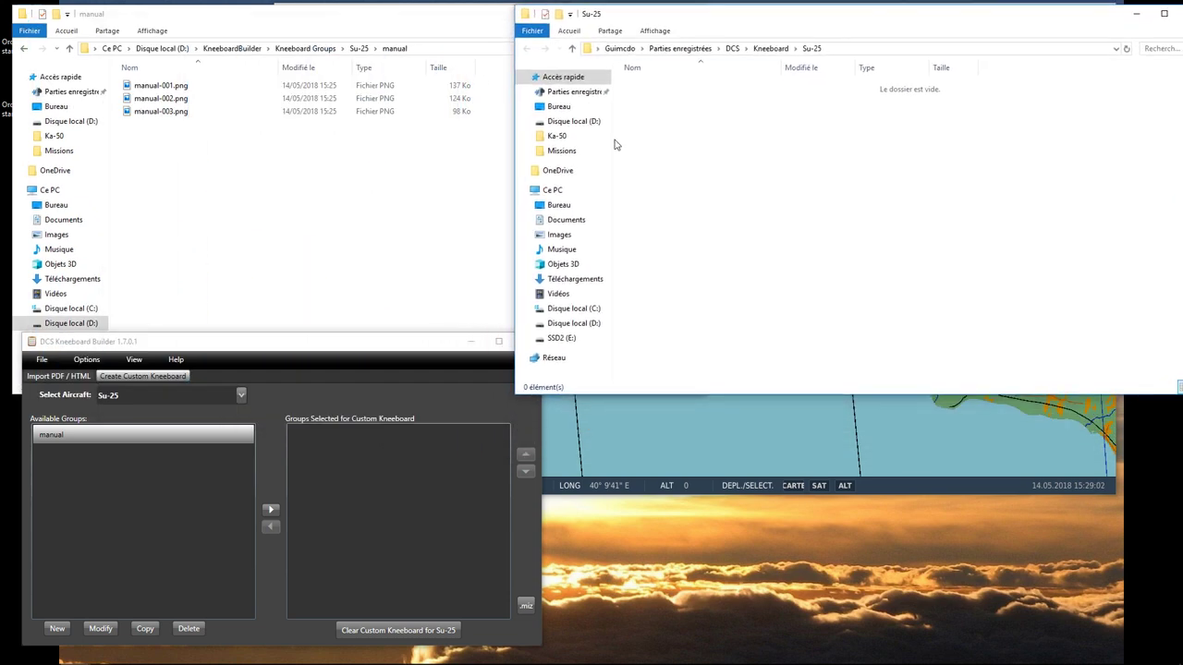
- Add the manual group to the Su-25 custom kneeboard selection and build the kneeboard
{"action": "left_click", "coordinate": [271, 512]}
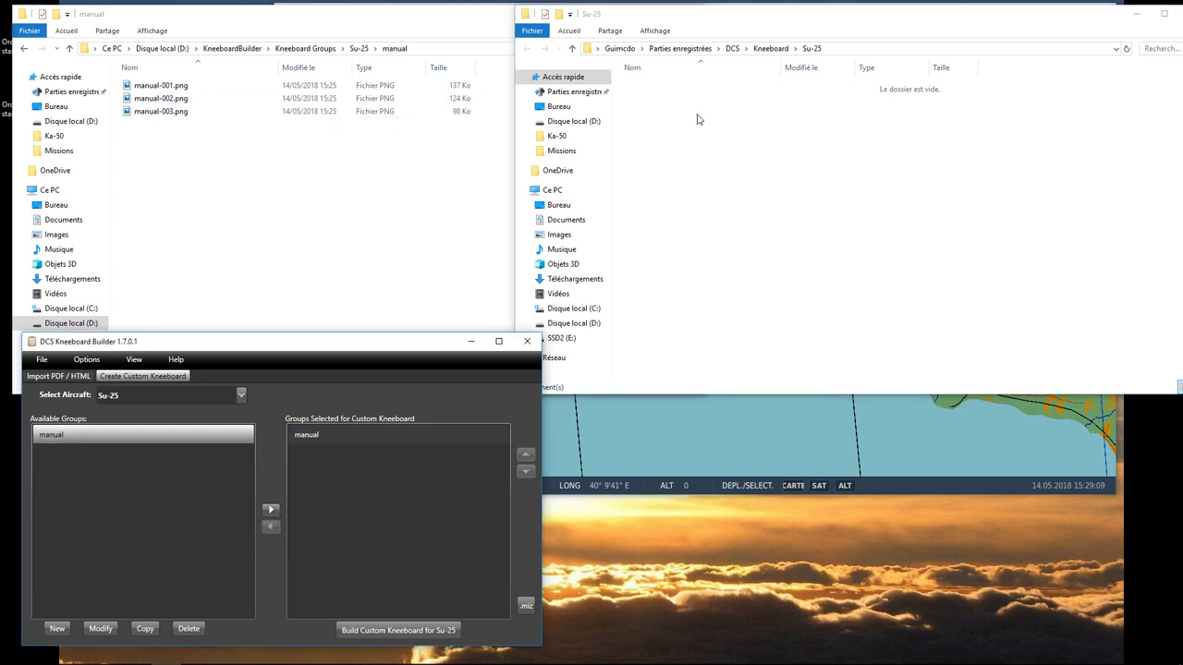
{"action": "left_click", "coordinate": [398, 632]}
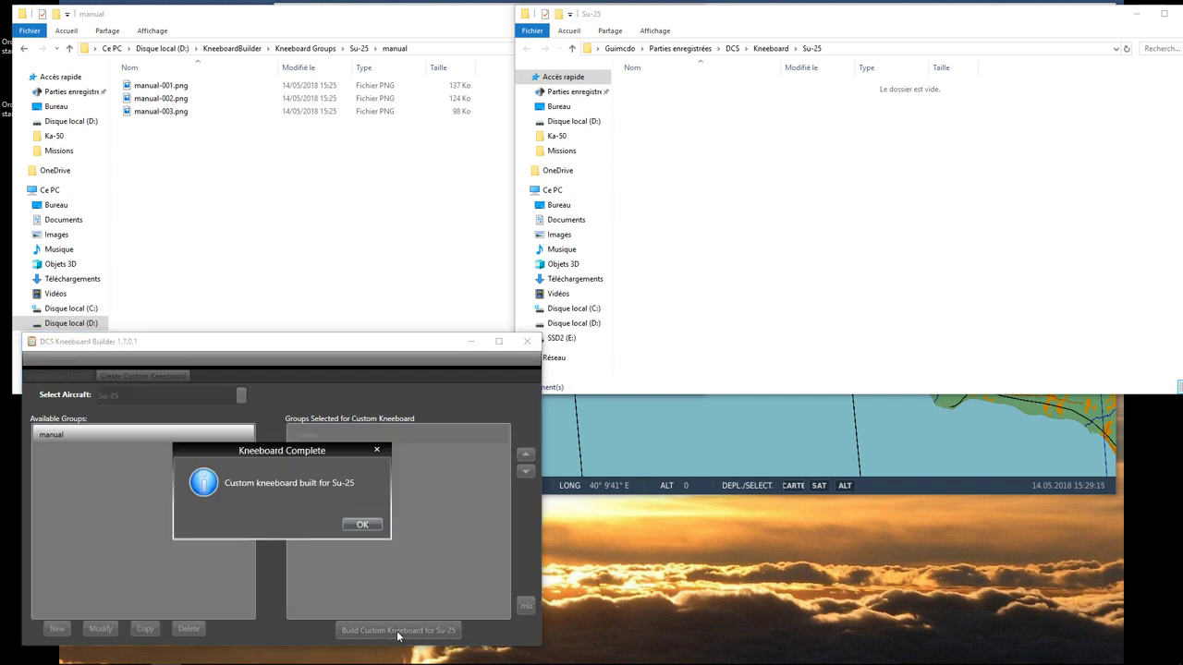
{"action": "left_click", "coordinate": [365, 526]}
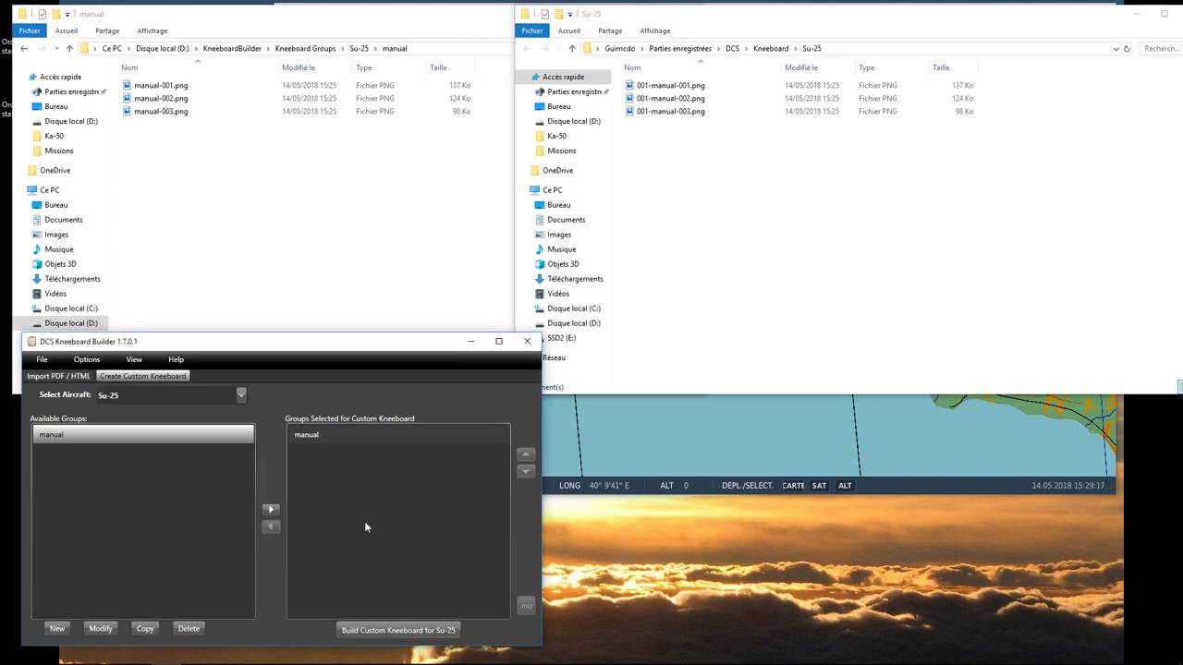
- View the built kneeboard images from 001-manual-001.png to 001-manual-003.png, and close the image viewer
{"action": "left_click", "coordinate": [668, 88]}
{"action": "double_click", "coordinate": [667, 88]}
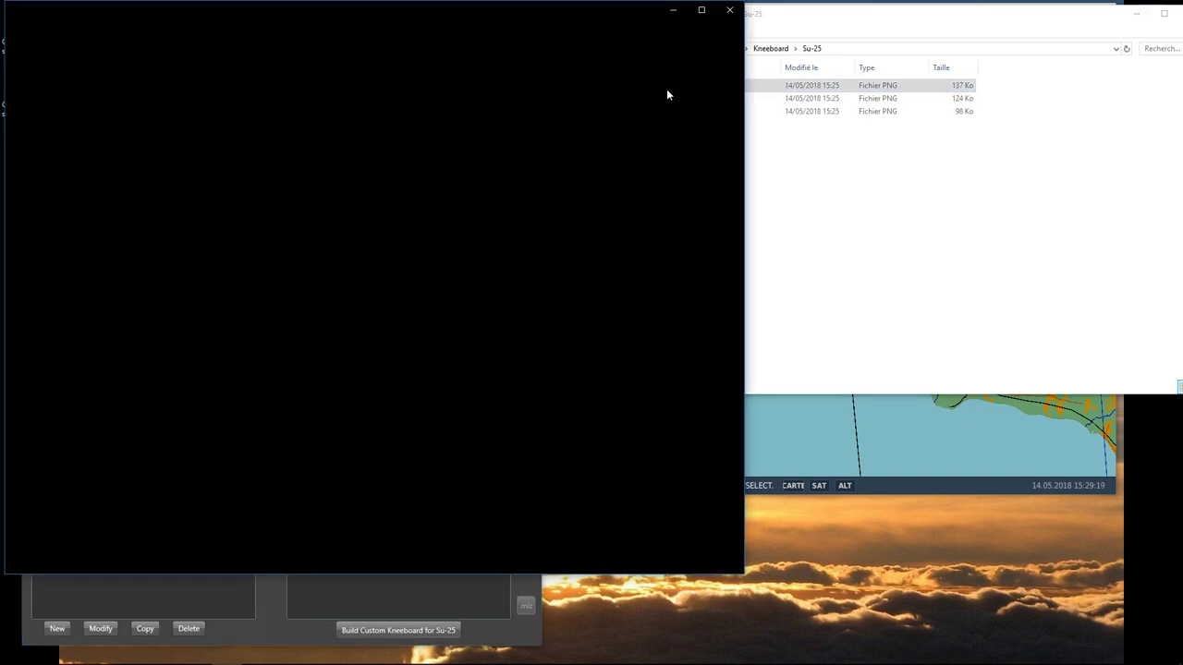
{"action": "scroll", "coordinate": [623, 268], "scroll_direction": "down", "scroll_amount": 1}
{"action": "scroll", "coordinate": [623, 268], "scroll_direction": "down", "scroll_amount": 1}
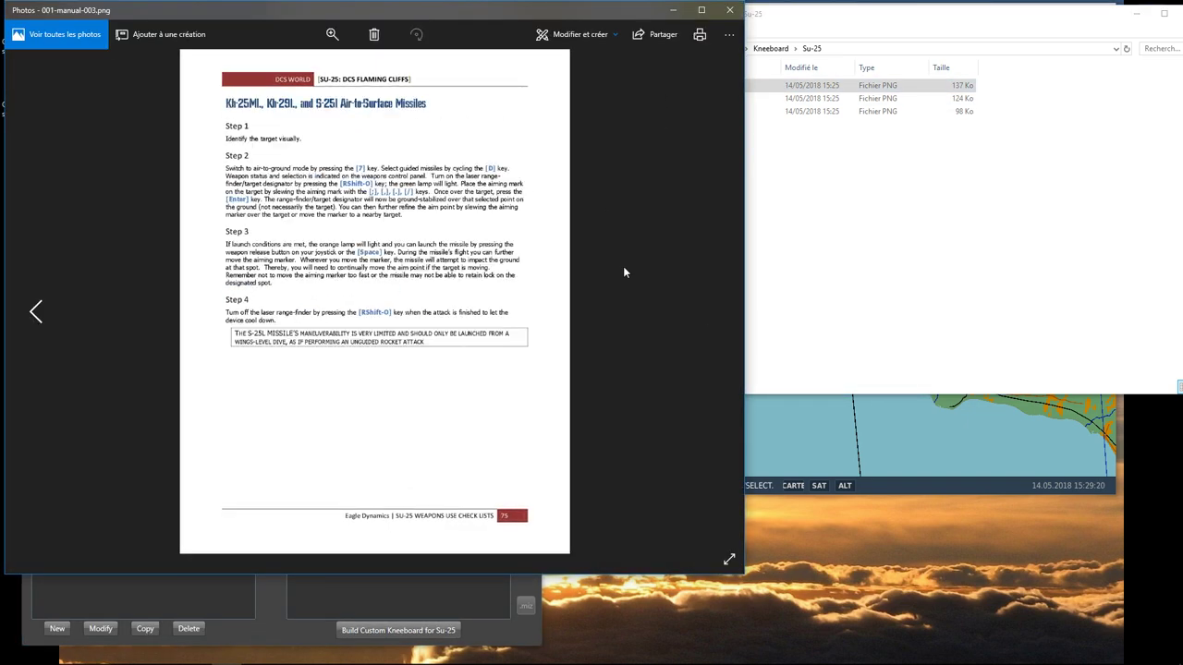
{"action": "left_click", "coordinate": [729, 12]}
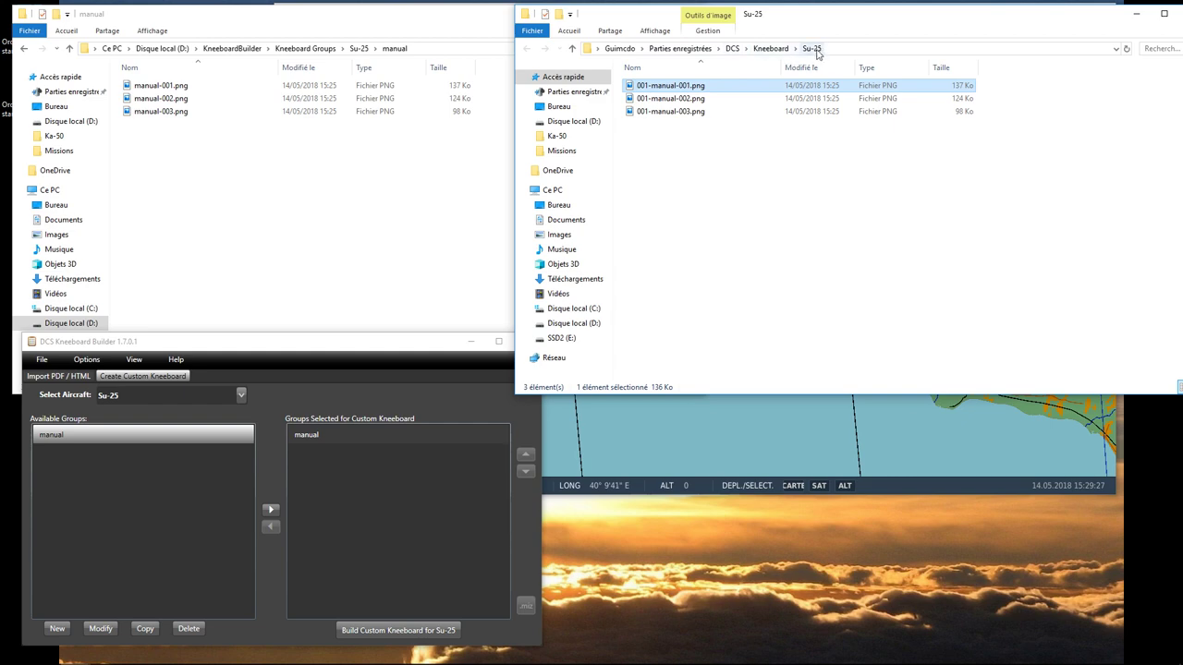
- Switch to the DCS mission editor and set the Gudauta aircraft group to country Russie, type Su-25 and level Joueur
{"action": "left_click_drag", "start_coordinate": [832, 19], "coordinate": [554, 62]}
{"action": "left_click", "coordinate": [929, 18]}
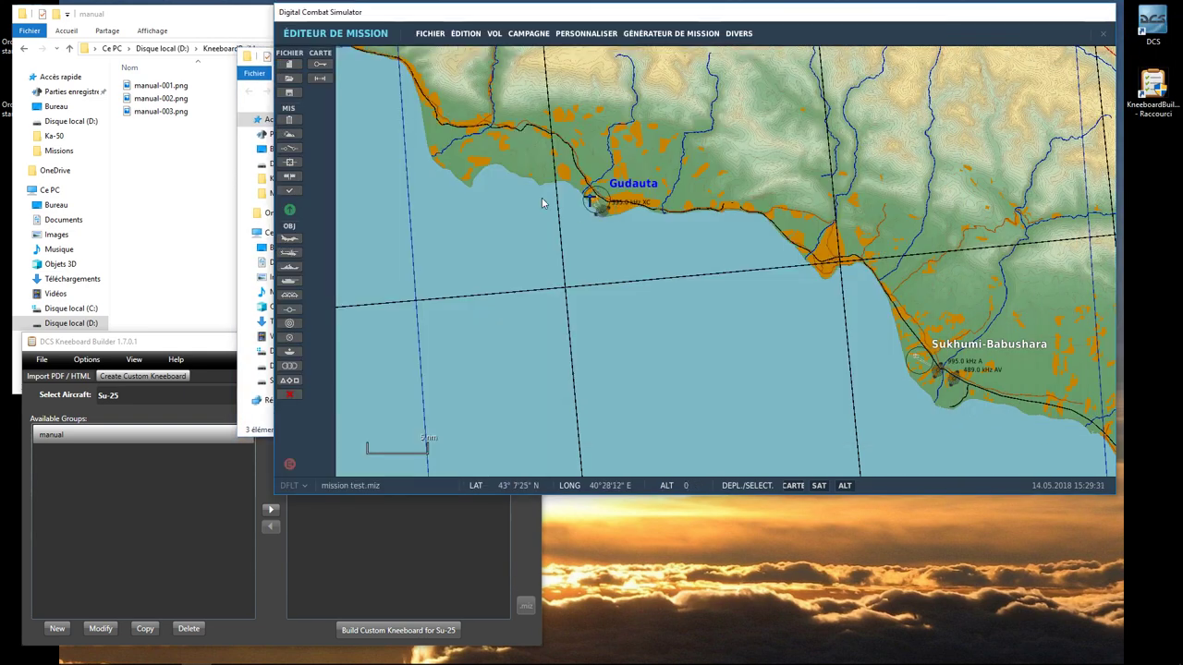
{"action": "left_click", "coordinate": [591, 200]}
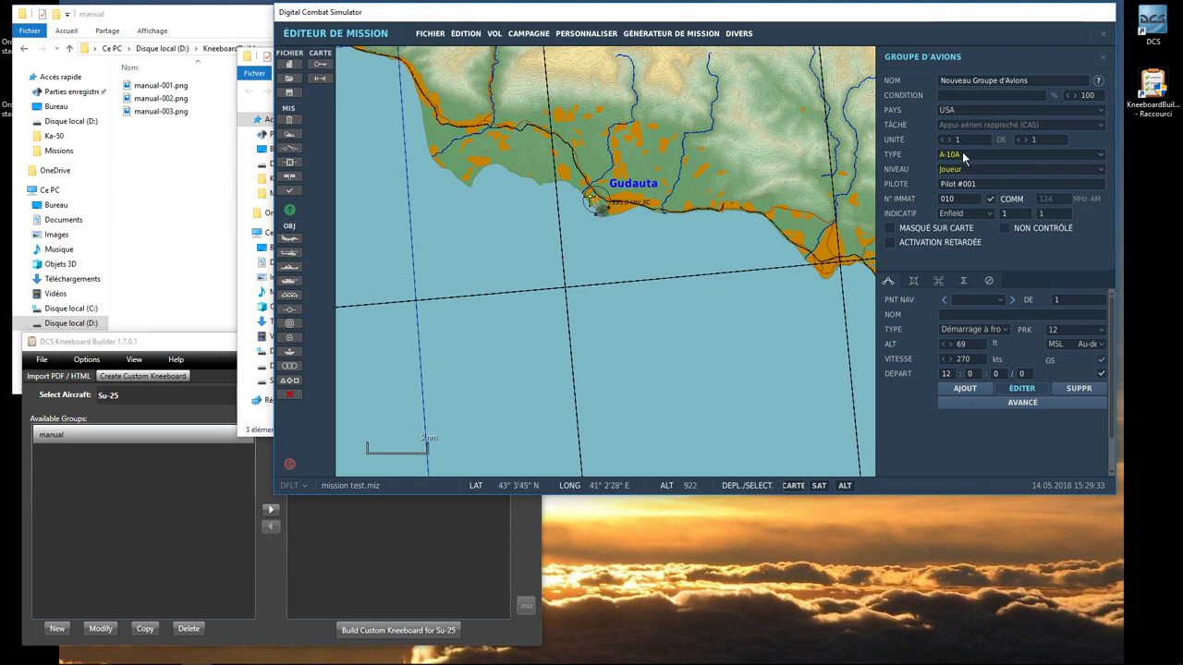
{"action": "left_click", "coordinate": [975, 110]}
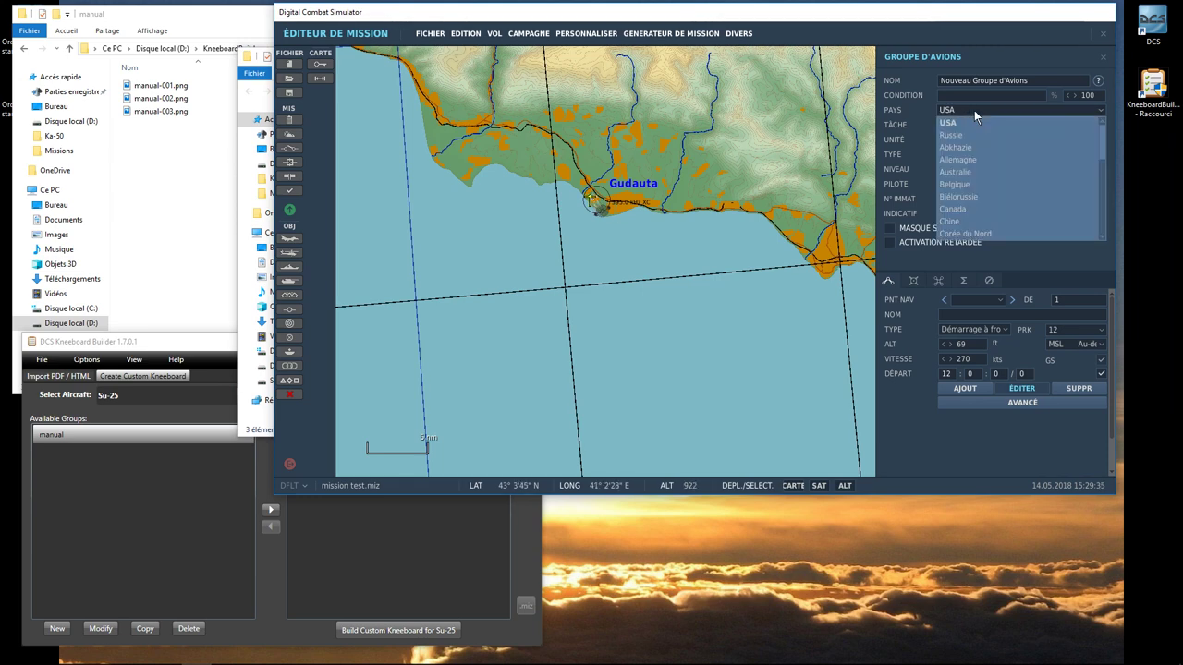
{"action": "left_click", "coordinate": [974, 150]}
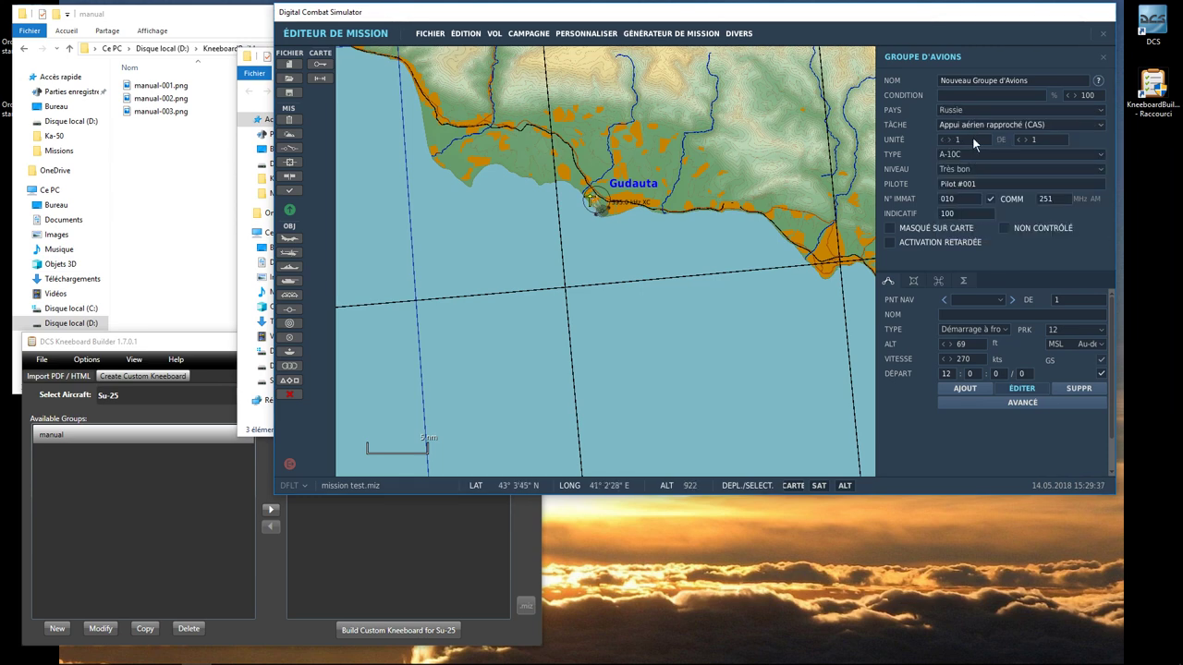
{"action": "left_click", "coordinate": [974, 155]}
{"action": "scroll", "coordinate": [1008, 206], "scroll_direction": "down", "scroll_amount": 8}
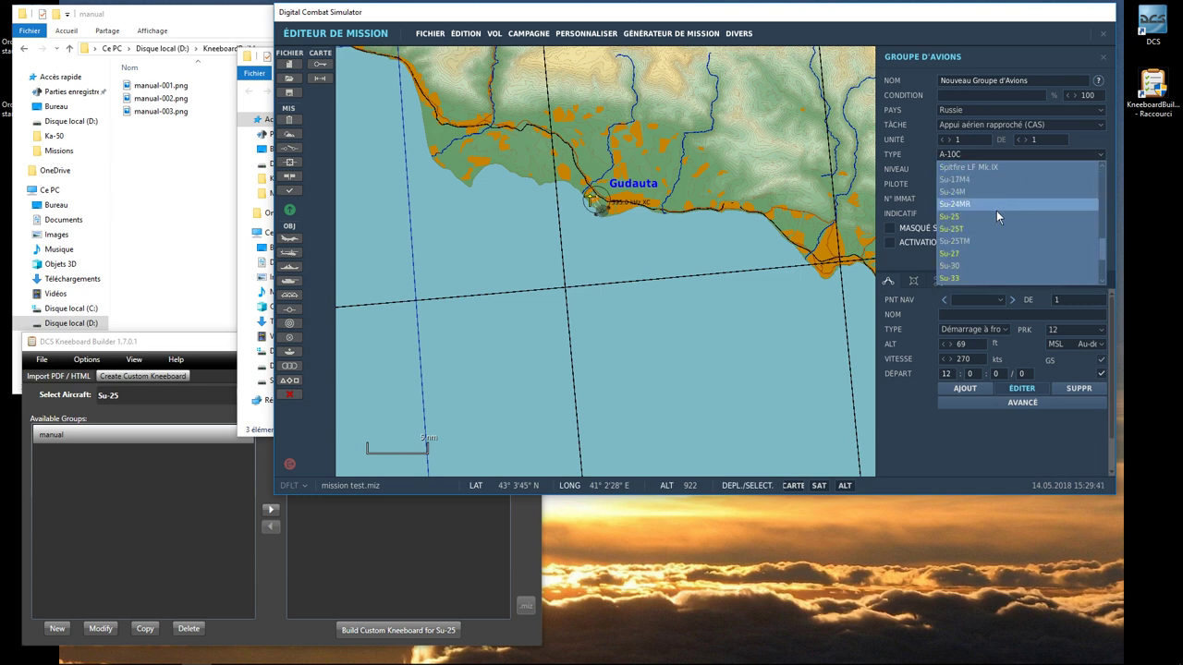
{"action": "left_click", "coordinate": [991, 214]}
{"action": "left_click", "coordinate": [962, 171]}
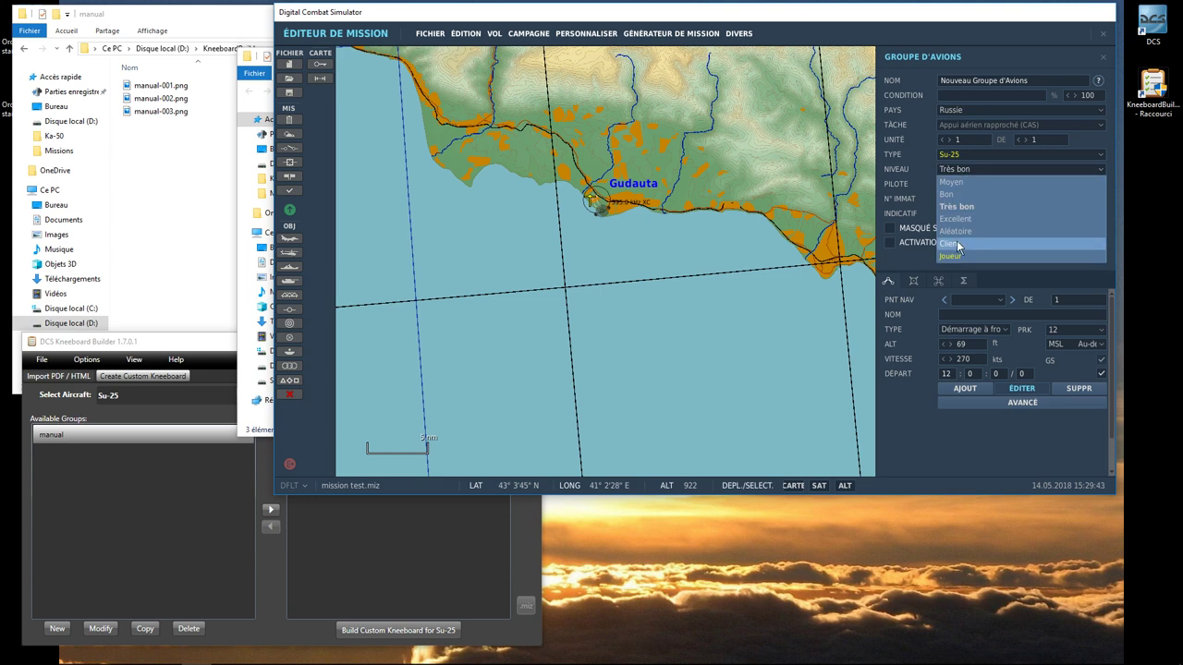
{"action": "left_click", "coordinate": [957, 254]}
- Launch the mission with its changes saved, and start the Su-25 flight from the briefing
{"action": "left_click", "coordinate": [294, 212]}
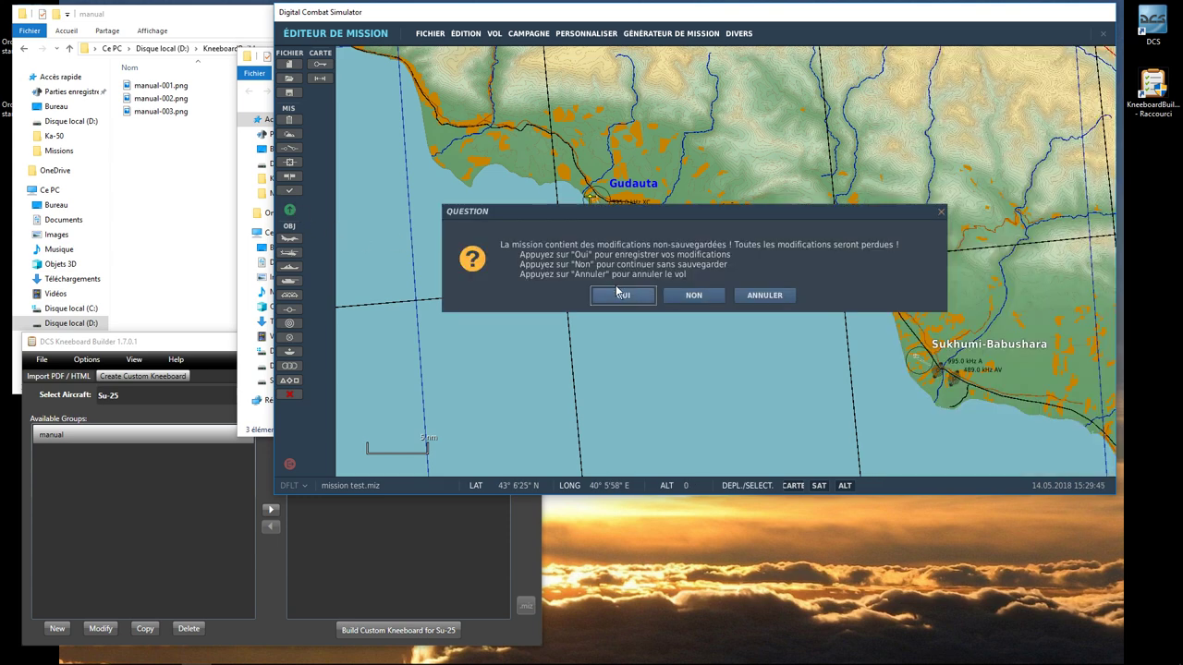
{"action": "left_click", "coordinate": [621, 294]}
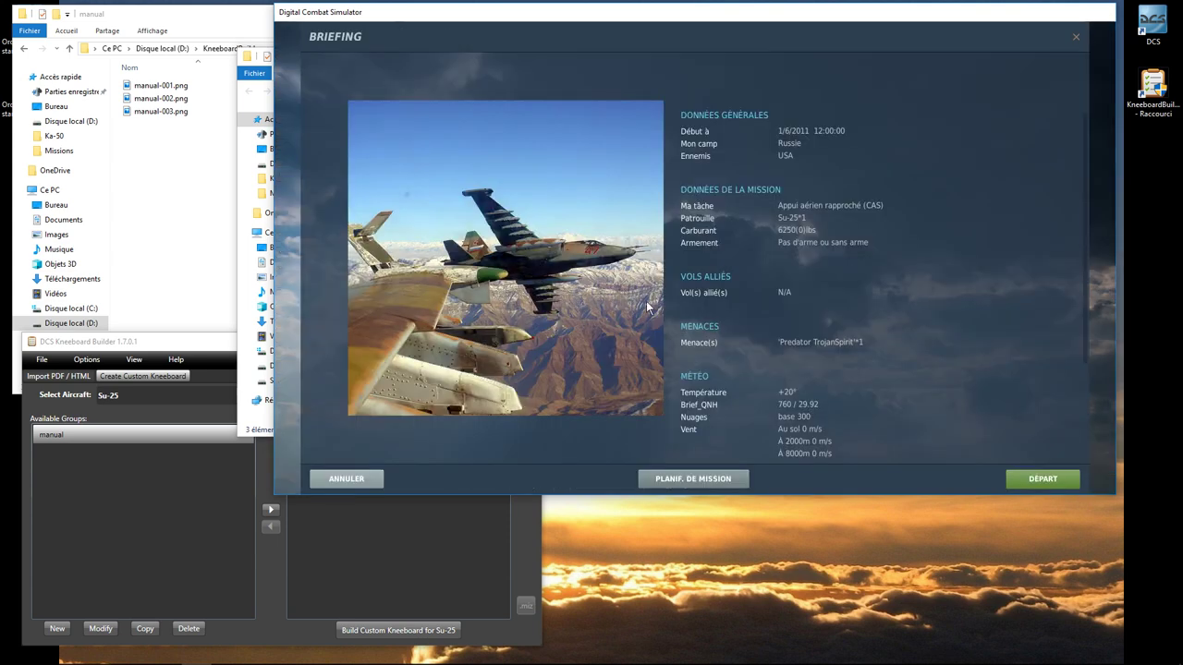
{"action": "left_click", "coordinate": [1043, 478]}
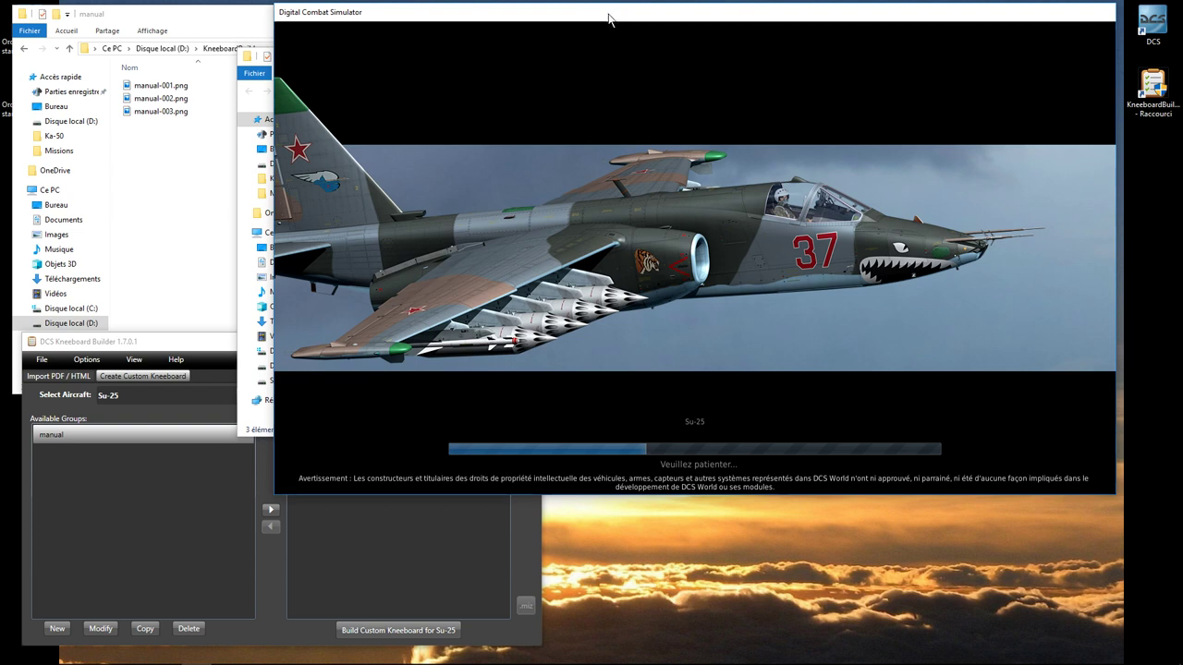
{"action": "left_click", "coordinate": [250, 108]}
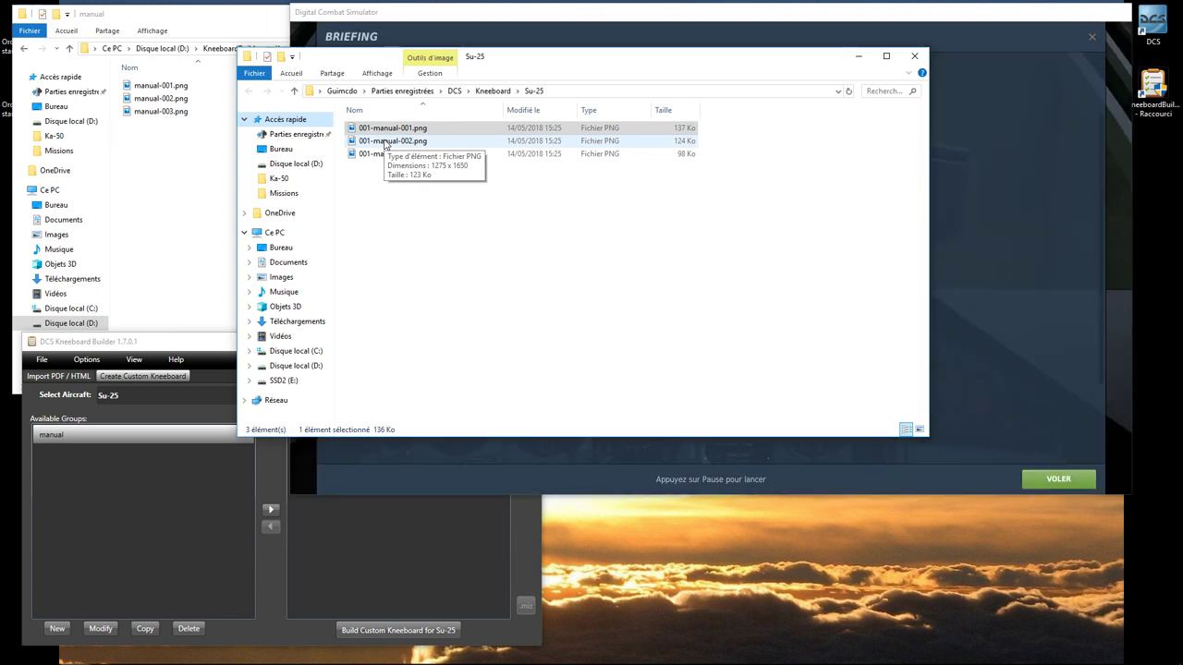
{"action": "left_click", "coordinate": [989, 253]}
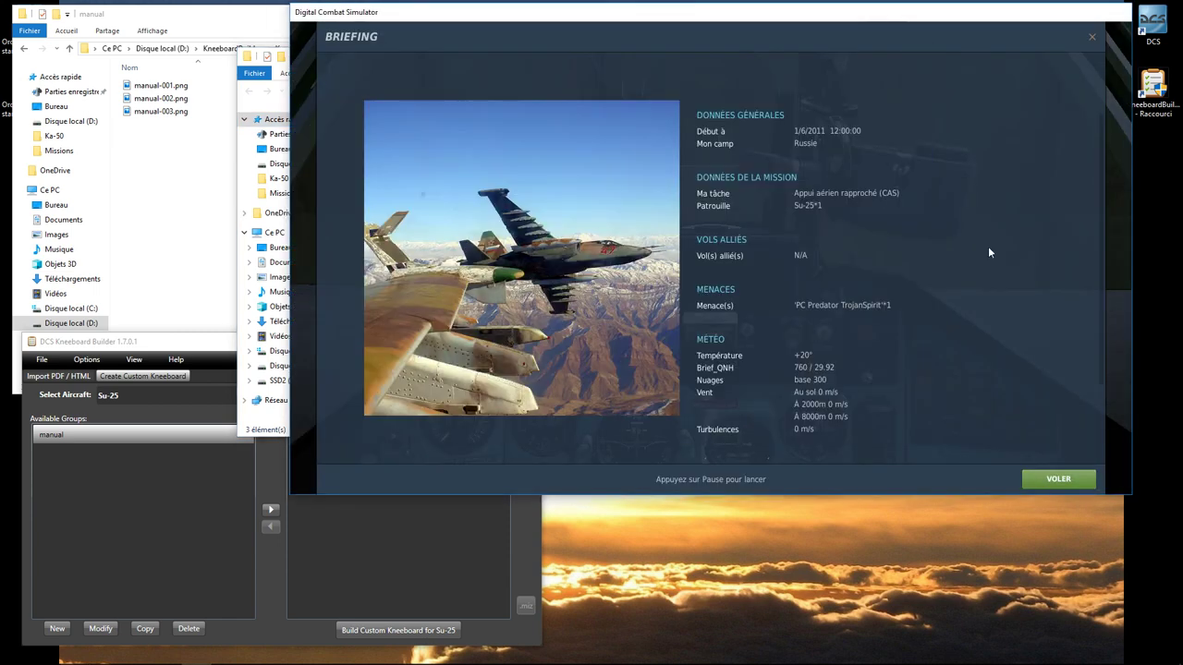
{"action": "left_click", "coordinate": [1056, 480]}
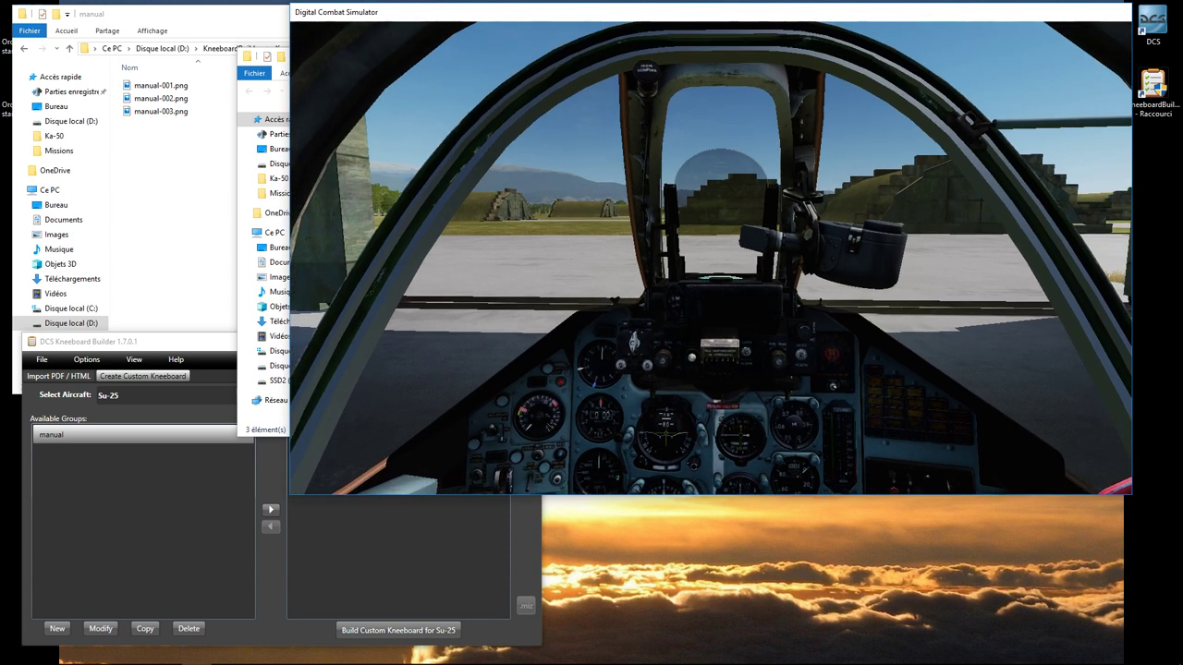
- Show the kneeboard in the cockpit and review the Su-25 key bindings filtered to the Planchette category in the control options
{"action": "key", "text": "shift+k"}
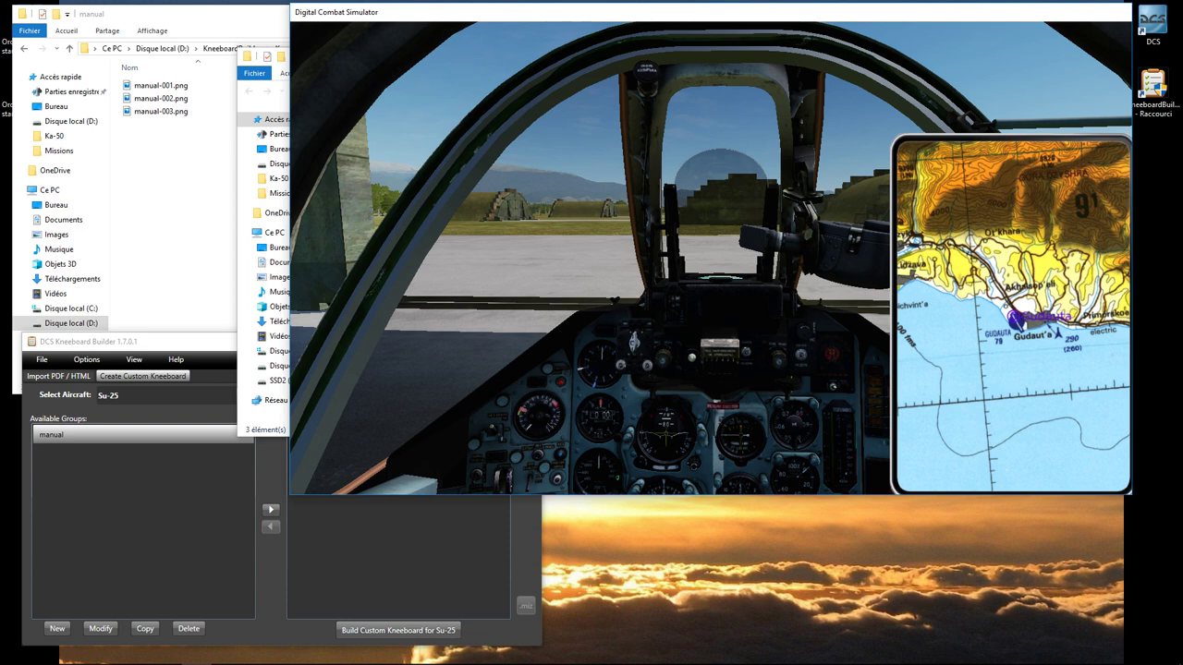
{"action": "key", "text": "Escape"}
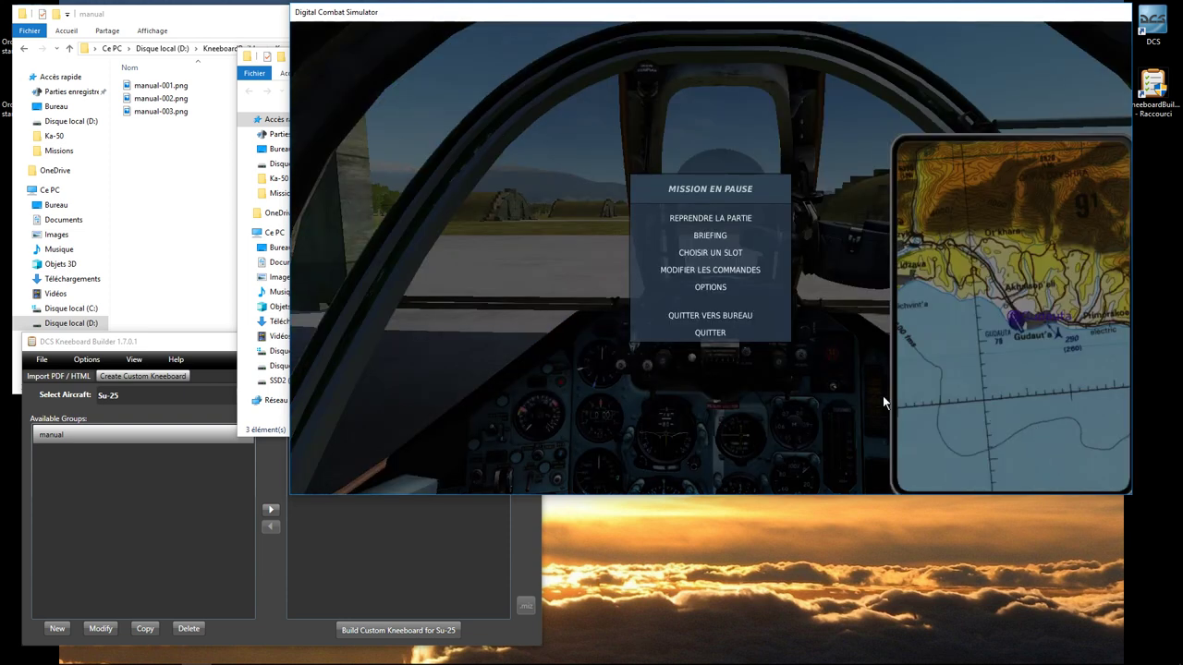
{"action": "left_click", "coordinate": [726, 271]}
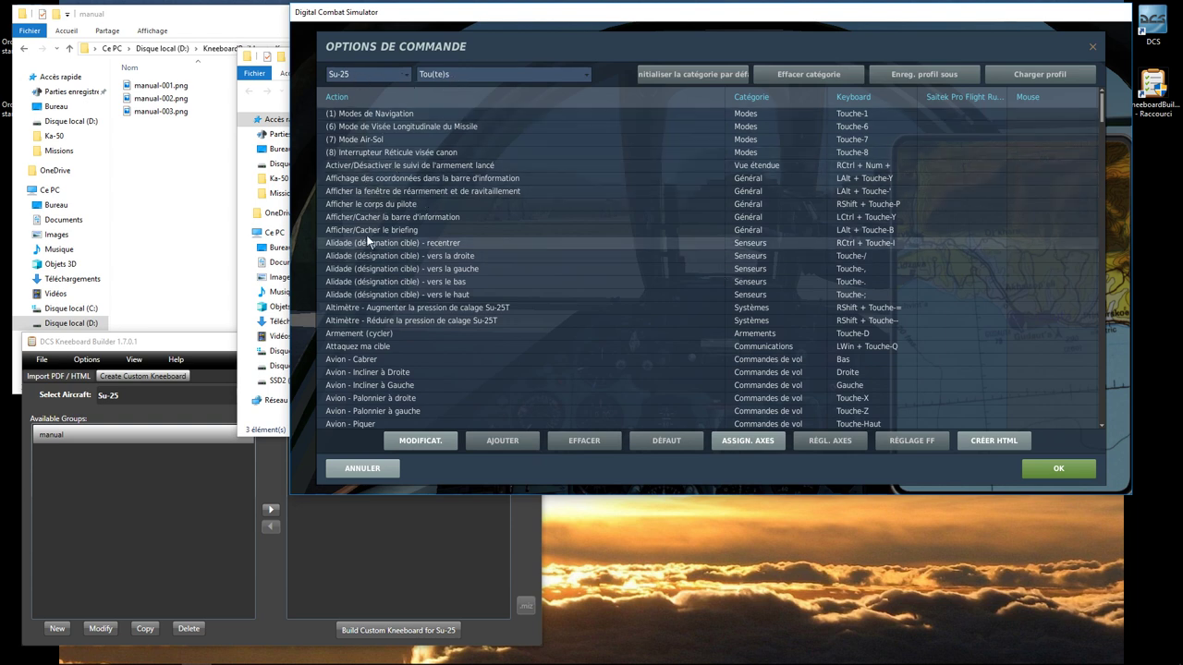
{"action": "left_click", "coordinate": [447, 77]}
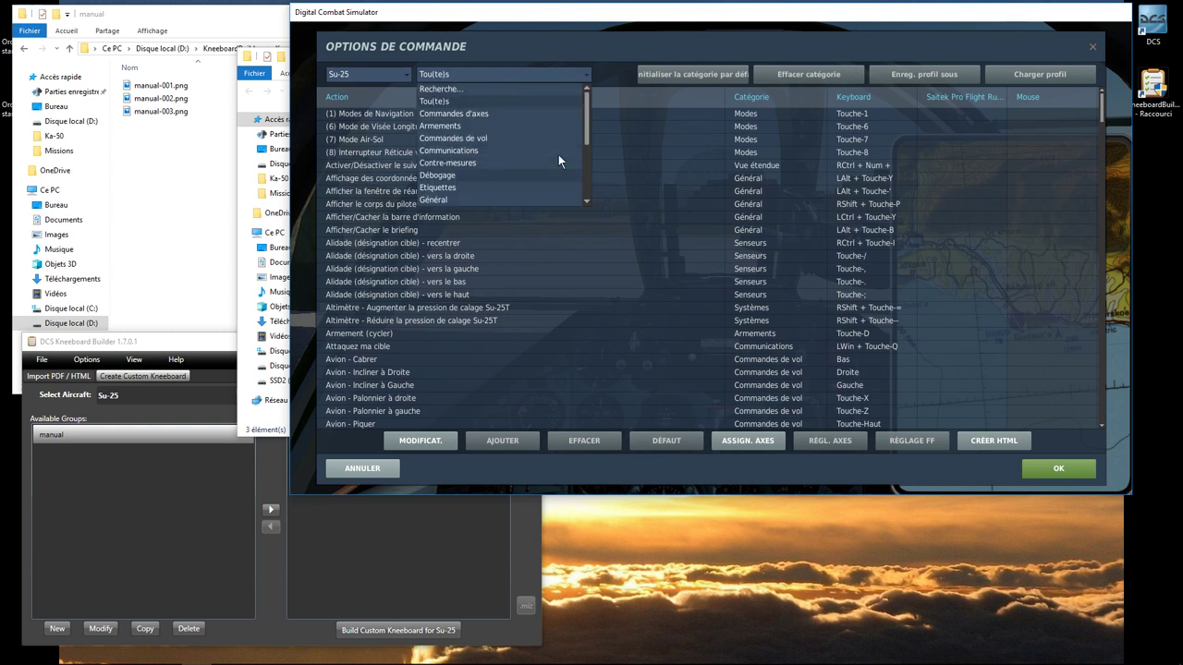
{"action": "scroll", "coordinate": [585, 135], "scroll_direction": "down", "scroll_amount": 4}
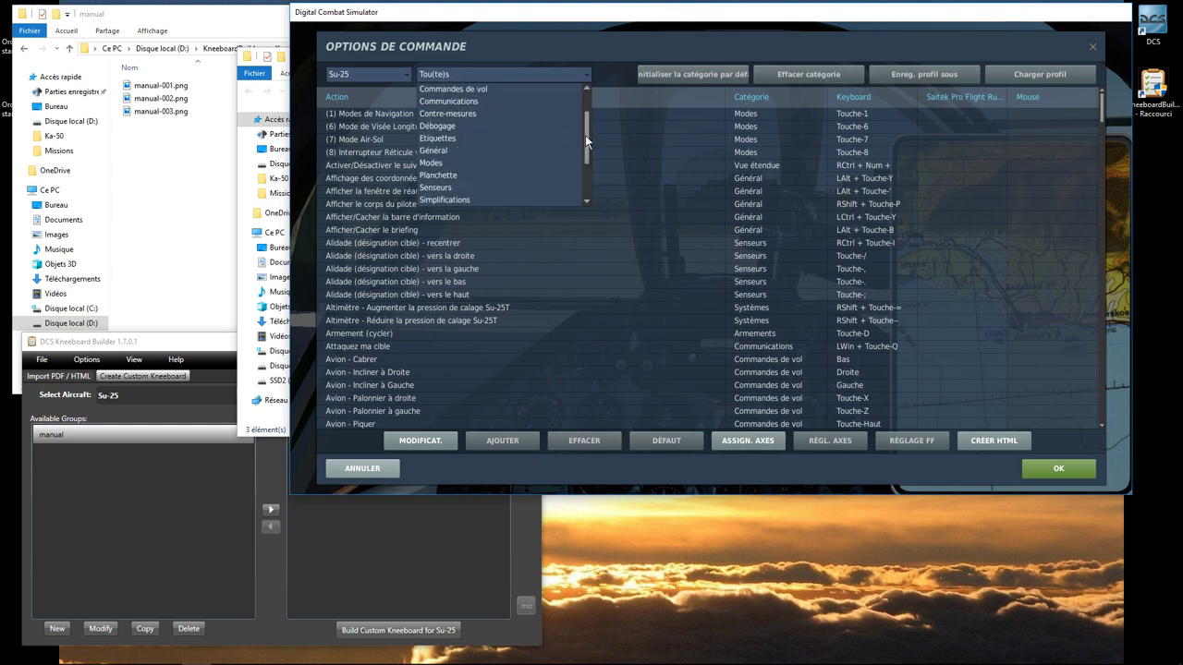
{"action": "left_click", "coordinate": [428, 174]}
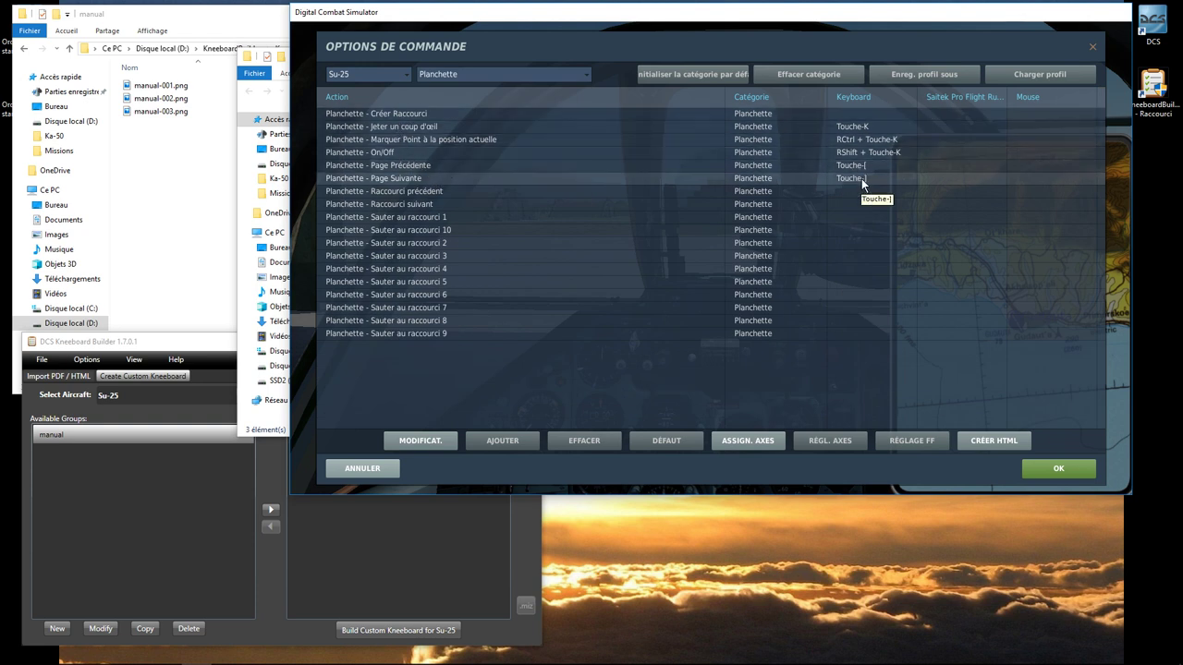
{"action": "left_click", "coordinate": [1059, 468]}
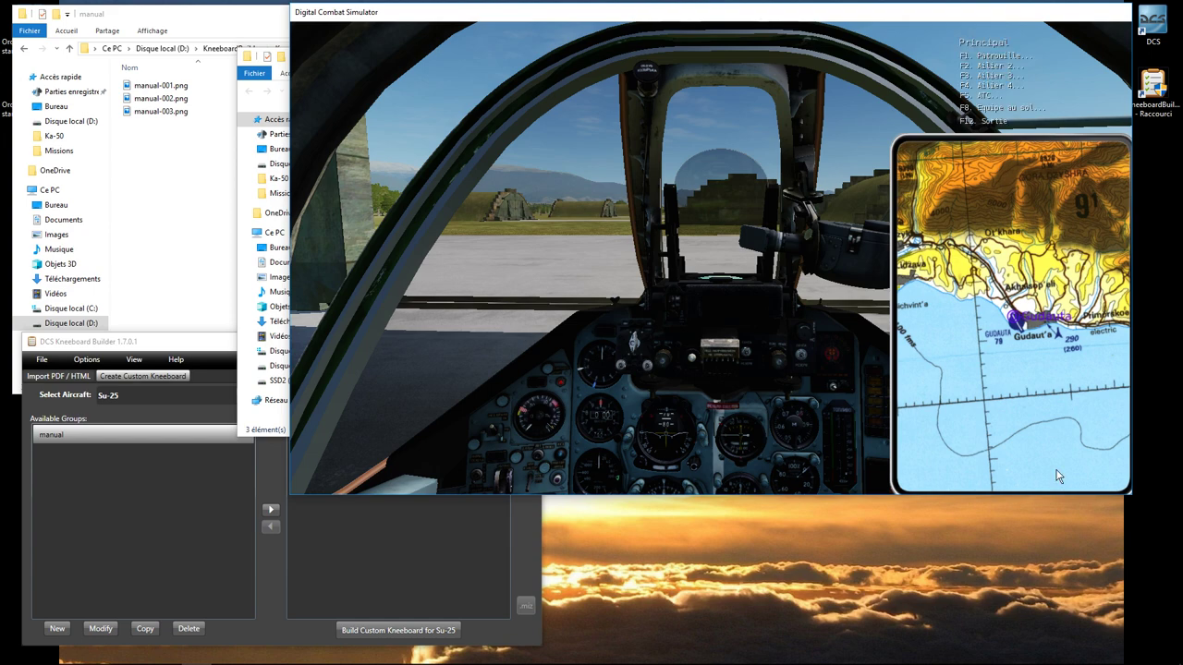
{"action": "key", "text": "Escape"}
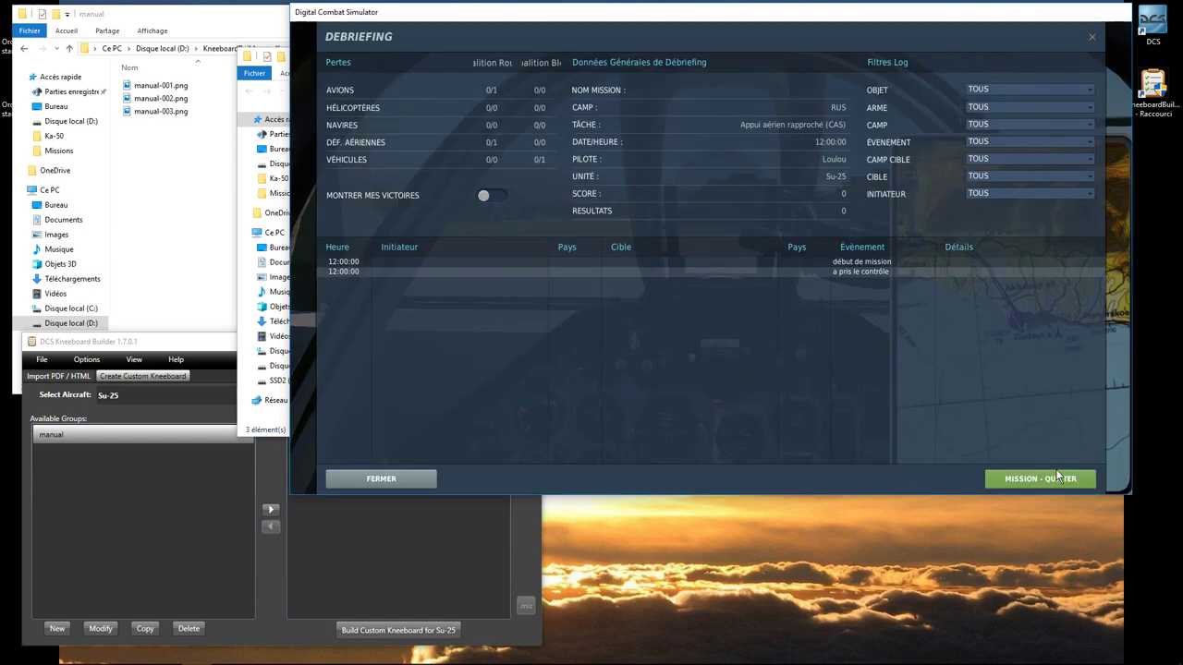
{"action": "left_click", "coordinate": [416, 479]}
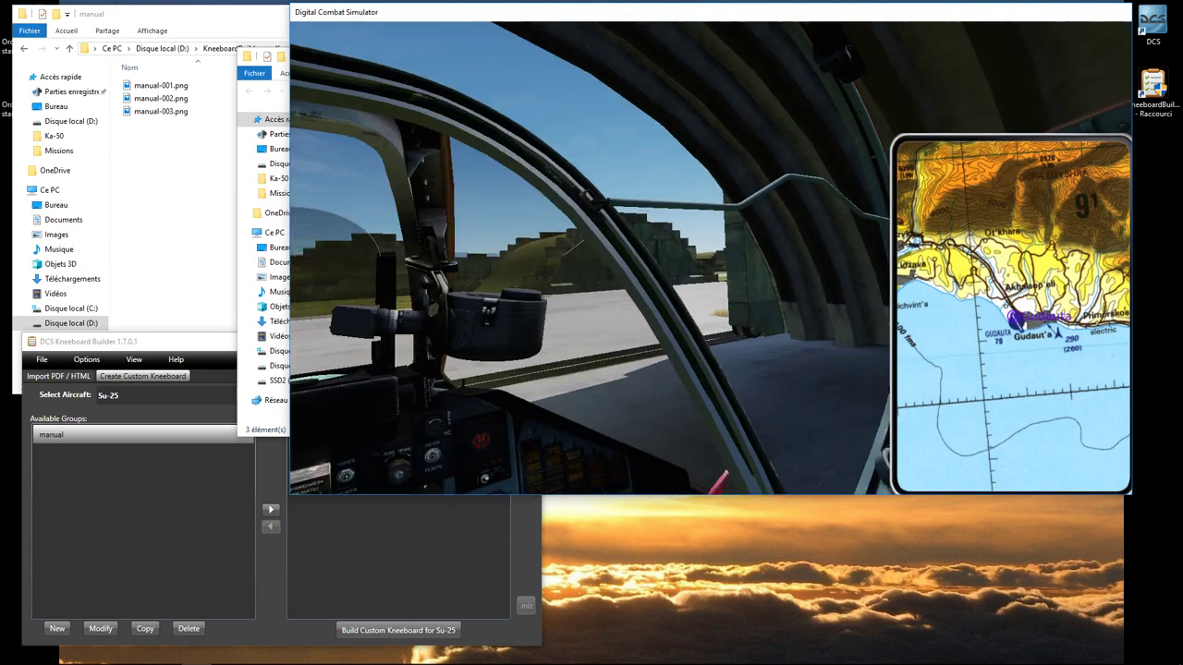
{"action": "key", "text": "Escape"}
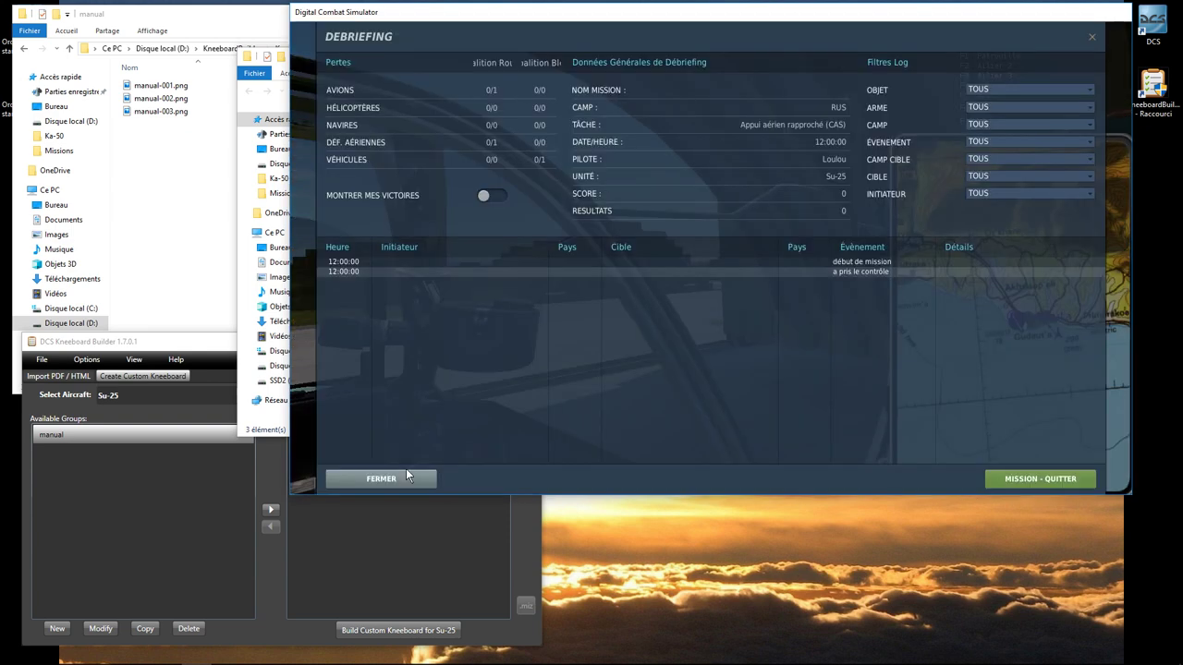
{"action": "left_click", "coordinate": [350, 479]}
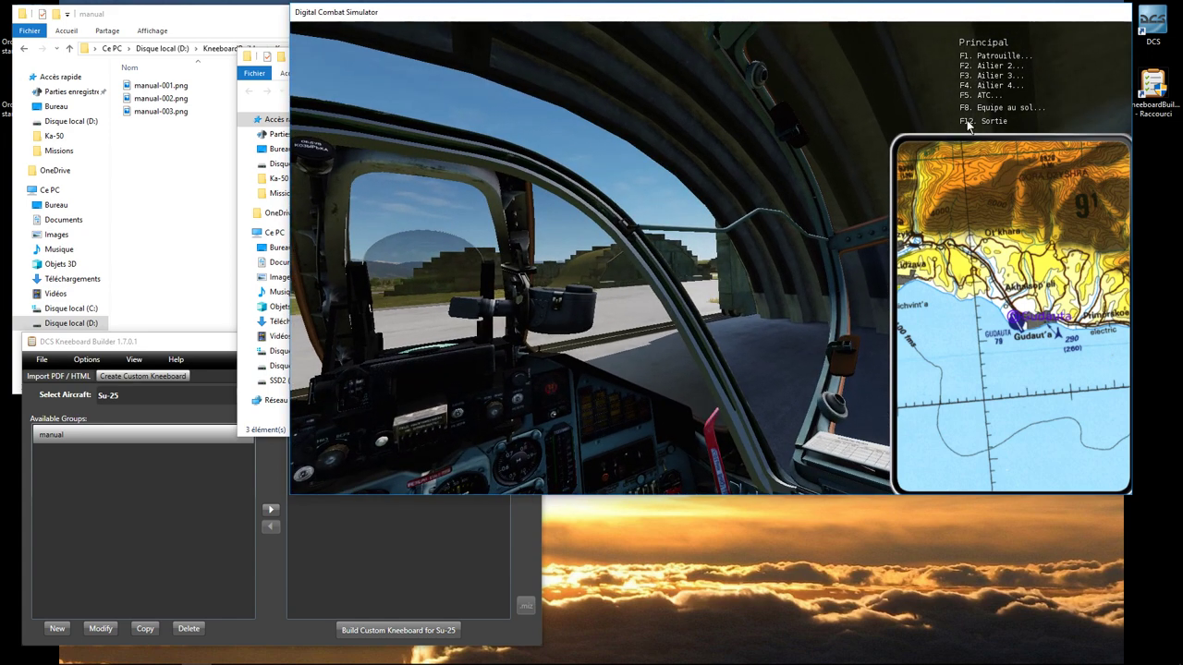
{"action": "key", "text": "F12"}
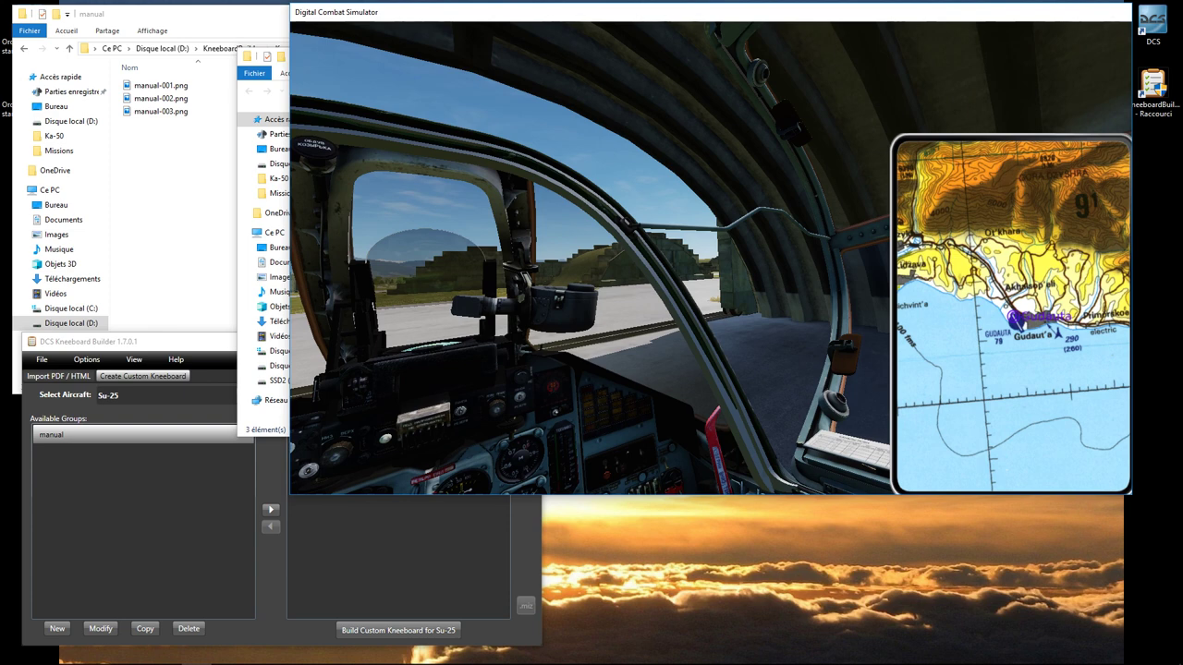
- Toggle the in-flight kneeboard off, on and off again
{"action": "key", "text": "shift+k"}
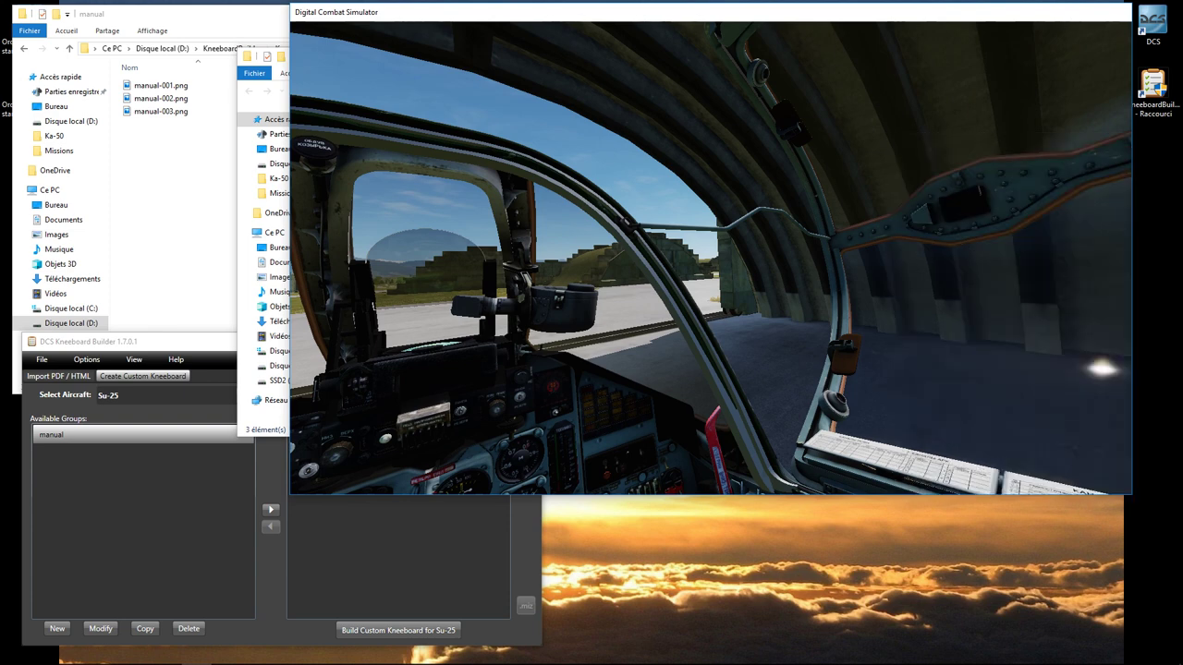
{"action": "key", "text": "shift+k"}
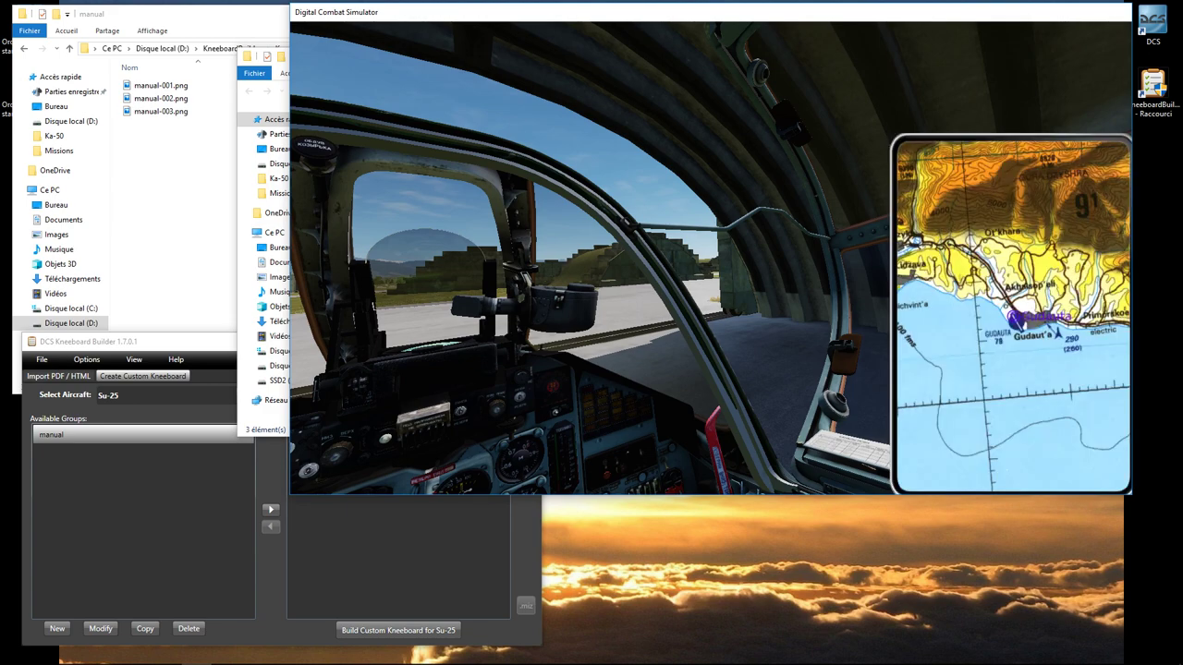
{"action": "key", "text": "shift+k"}
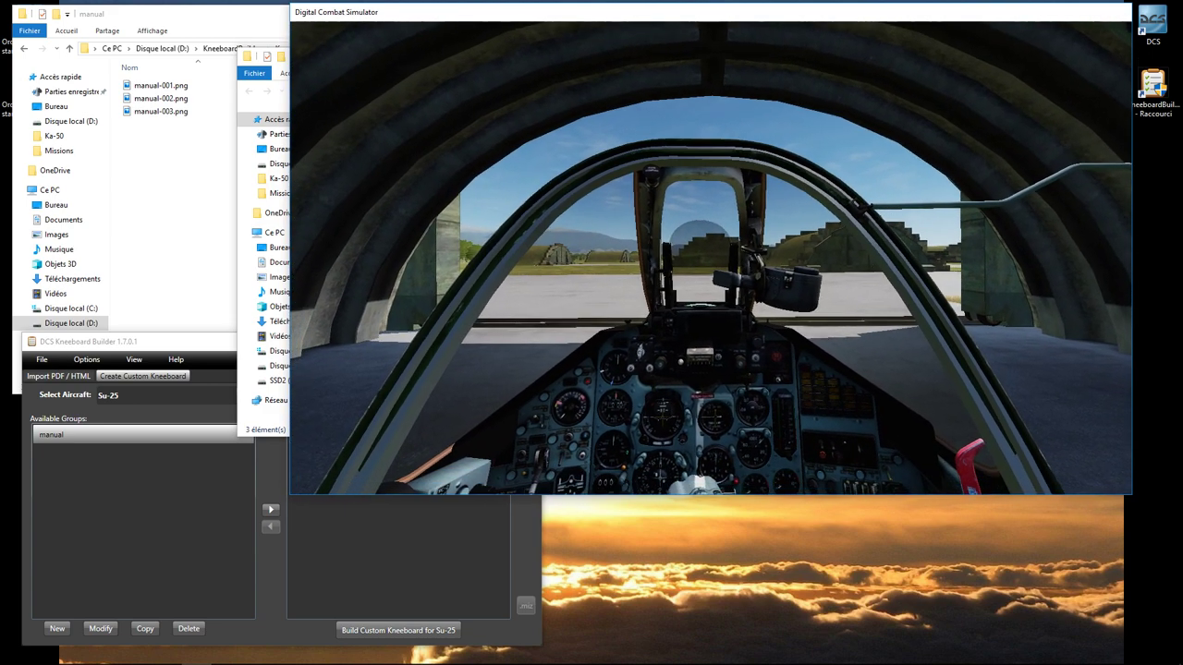
- Quit the paused mission and return to the mission editor from the debriefing
{"action": "key", "text": "Escape"}
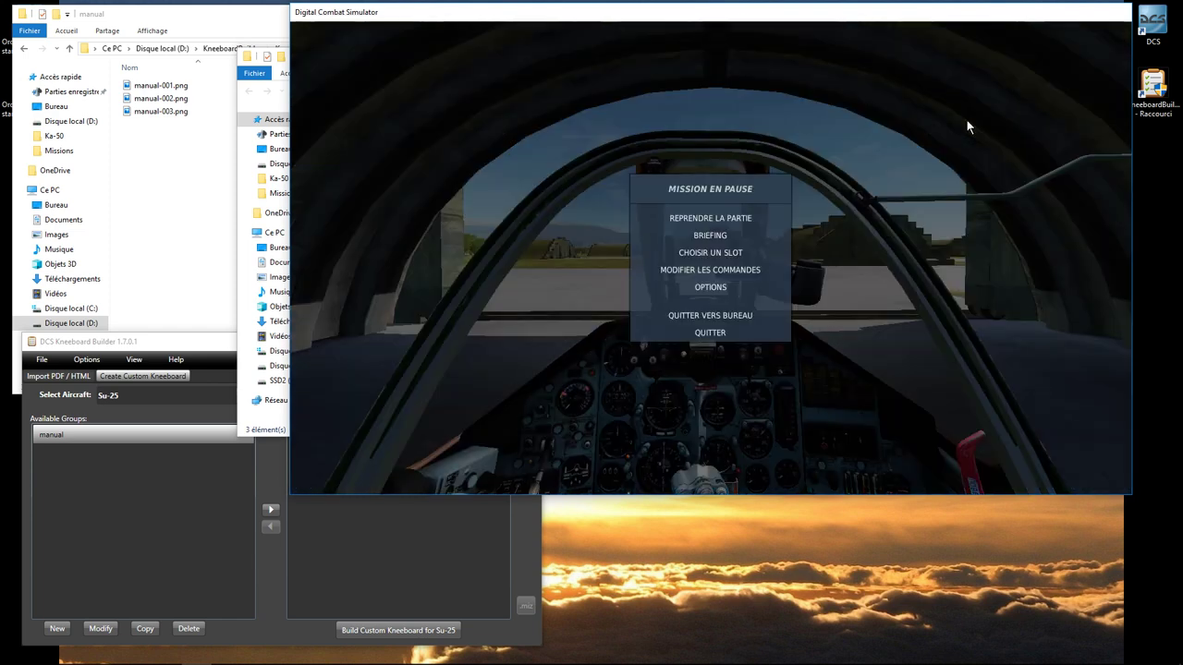
{"action": "left_click", "coordinate": [732, 332]}
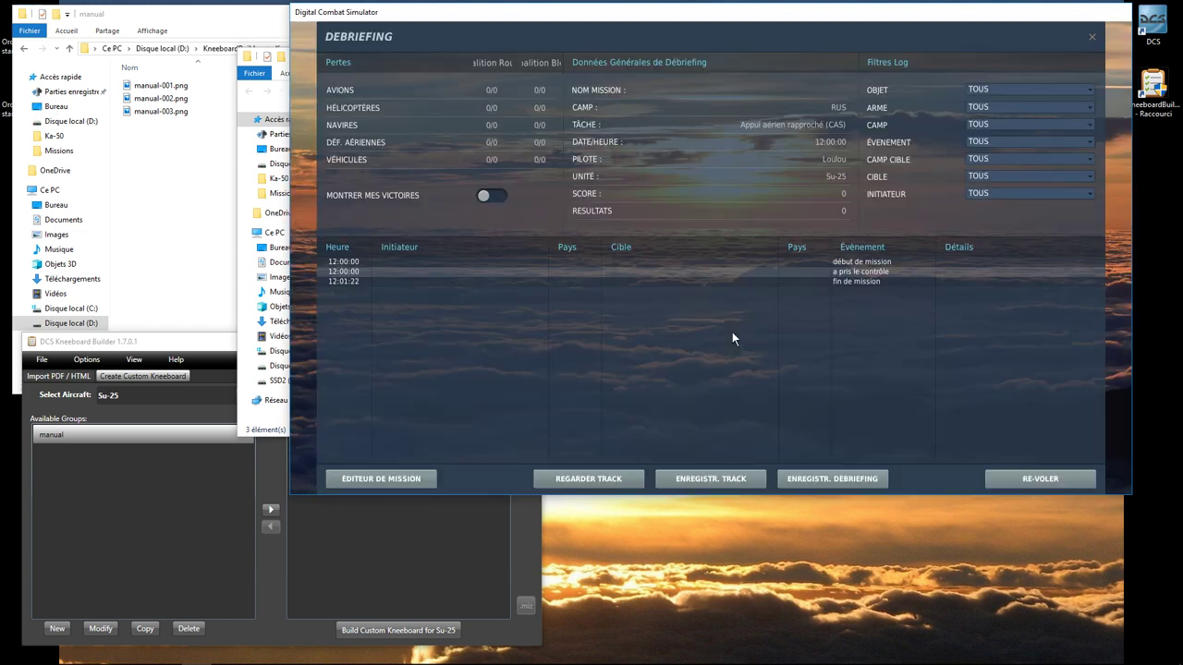
{"action": "left_click", "coordinate": [407, 480]}
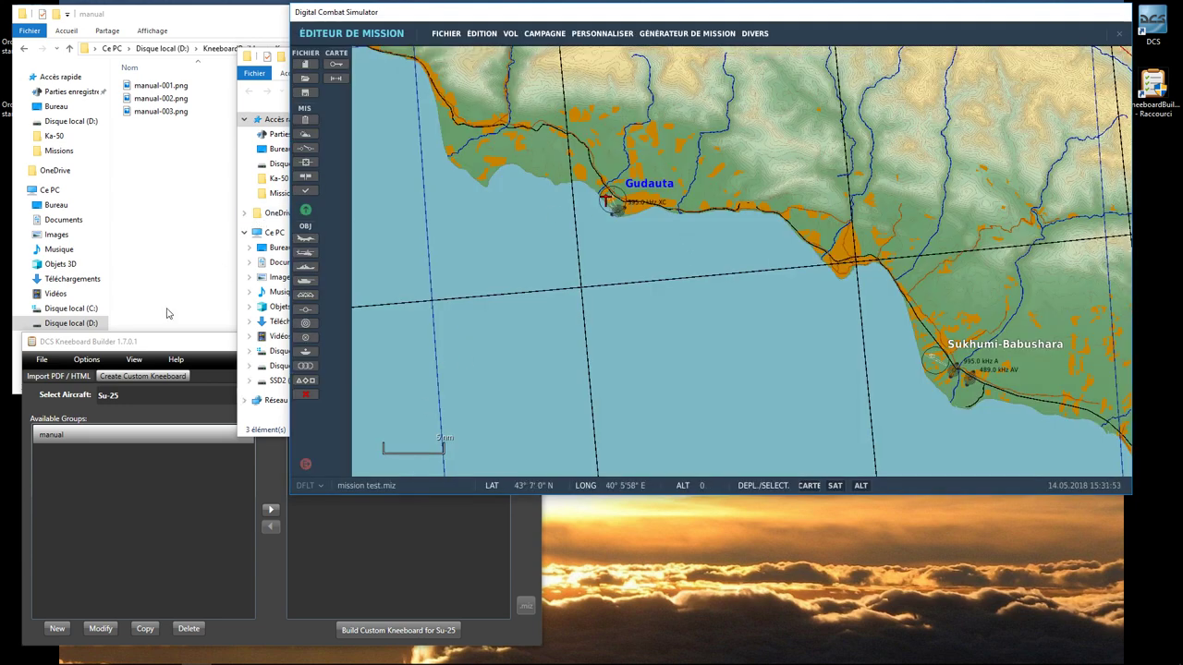
- Switch to DCS Kneeboard Builder and select the A-10A as the aircraft for the custom kneeboard
{"action": "left_click", "coordinate": [154, 347]}
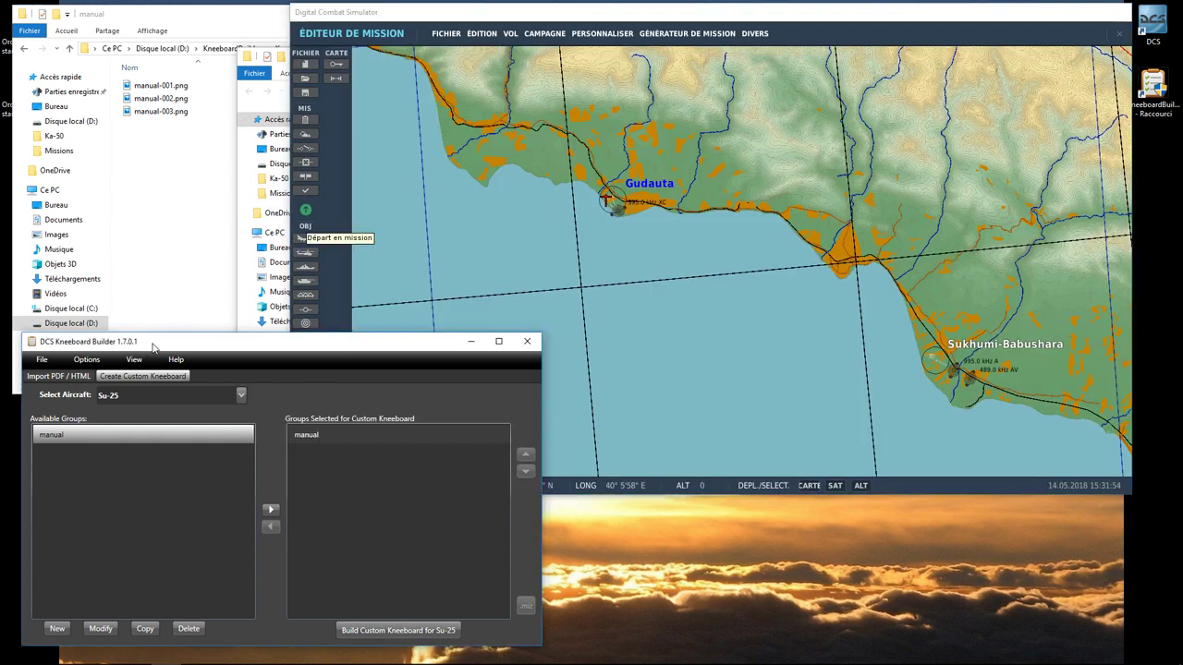
{"action": "left_click", "coordinate": [121, 398]}
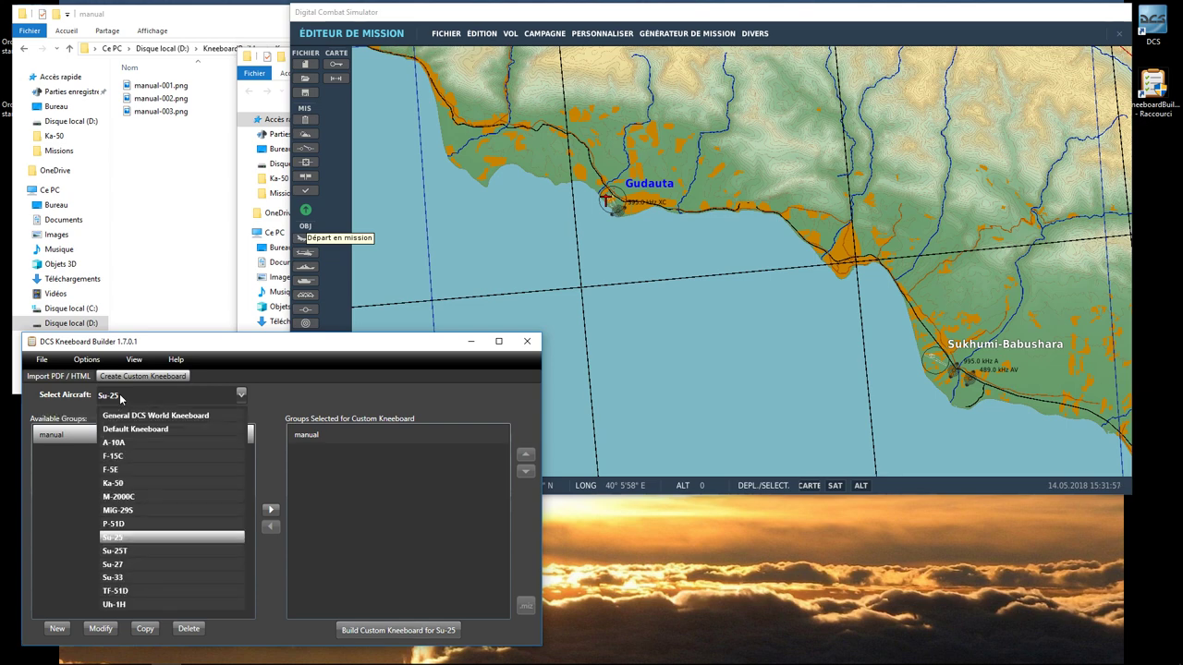
{"action": "left_click", "coordinate": [124, 444]}
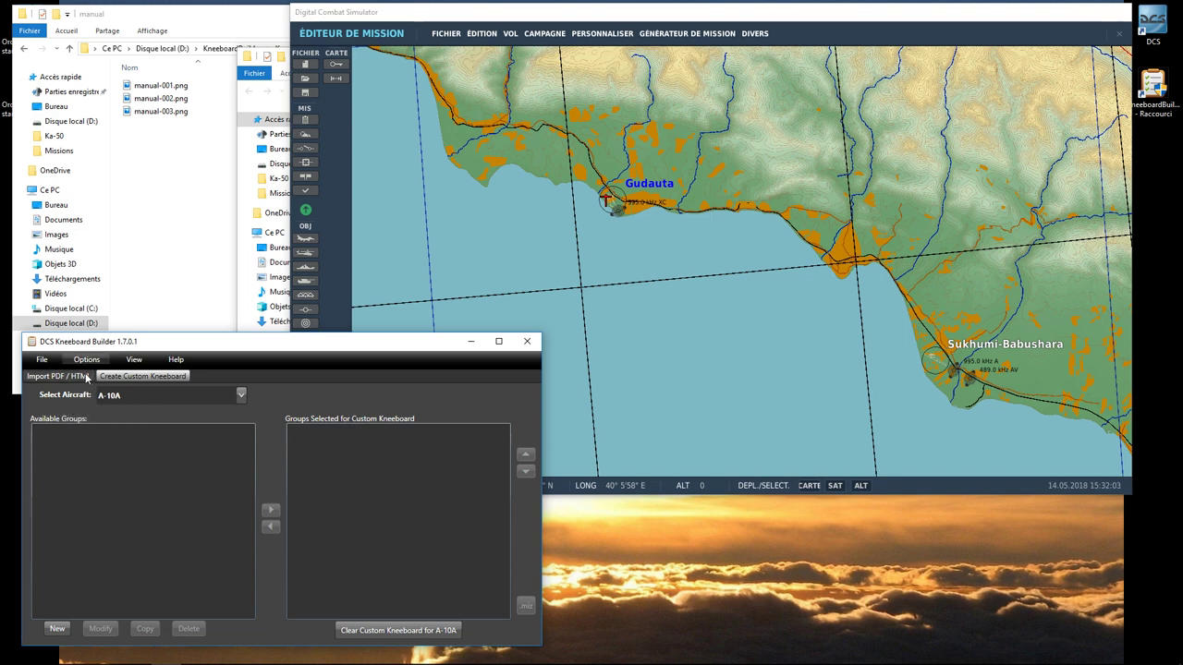
- Switch to File Explorer and create a folder named A-10A inside the Kneeboard Groups folder
{"action": "left_click", "coordinate": [202, 16]}
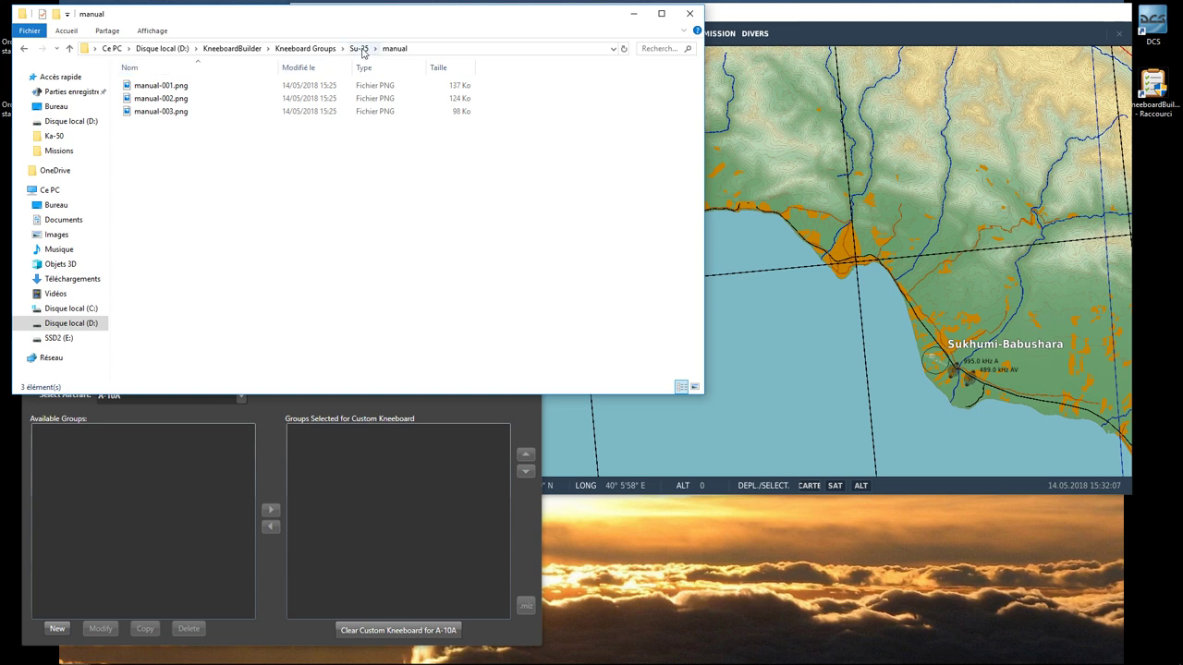
{"action": "left_click", "coordinate": [317, 49]}
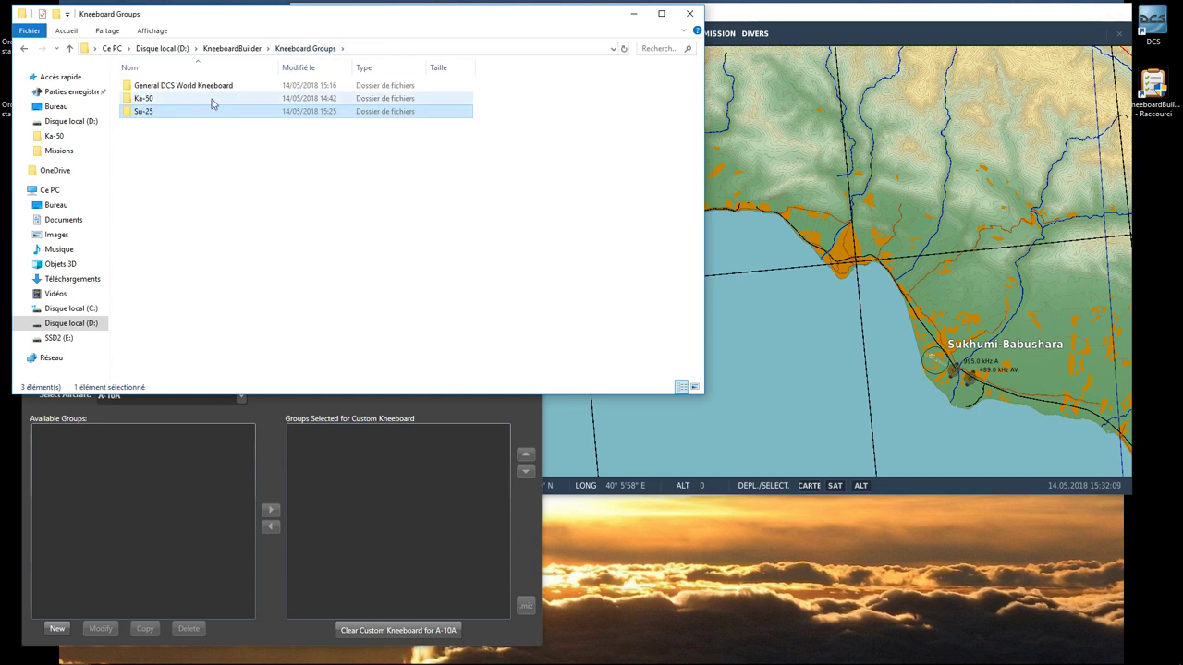
{"action": "left_click_drag", "start_coordinate": [206, 24], "coordinate": [221, 19]}
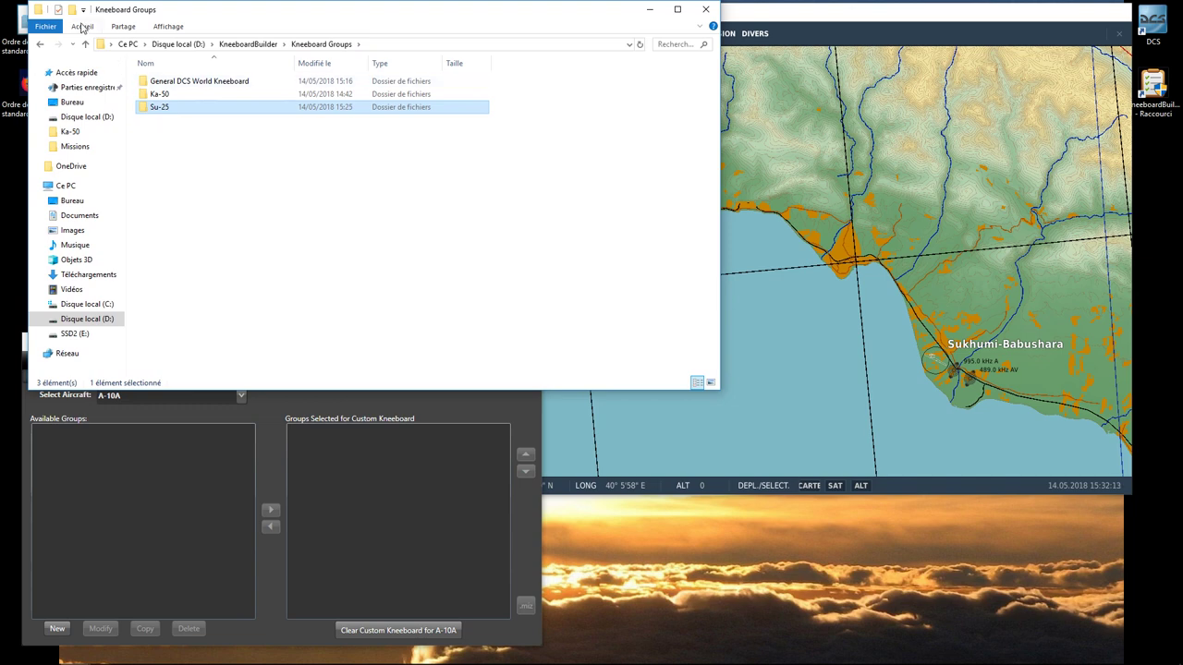
{"action": "left_click", "coordinate": [73, 10]}
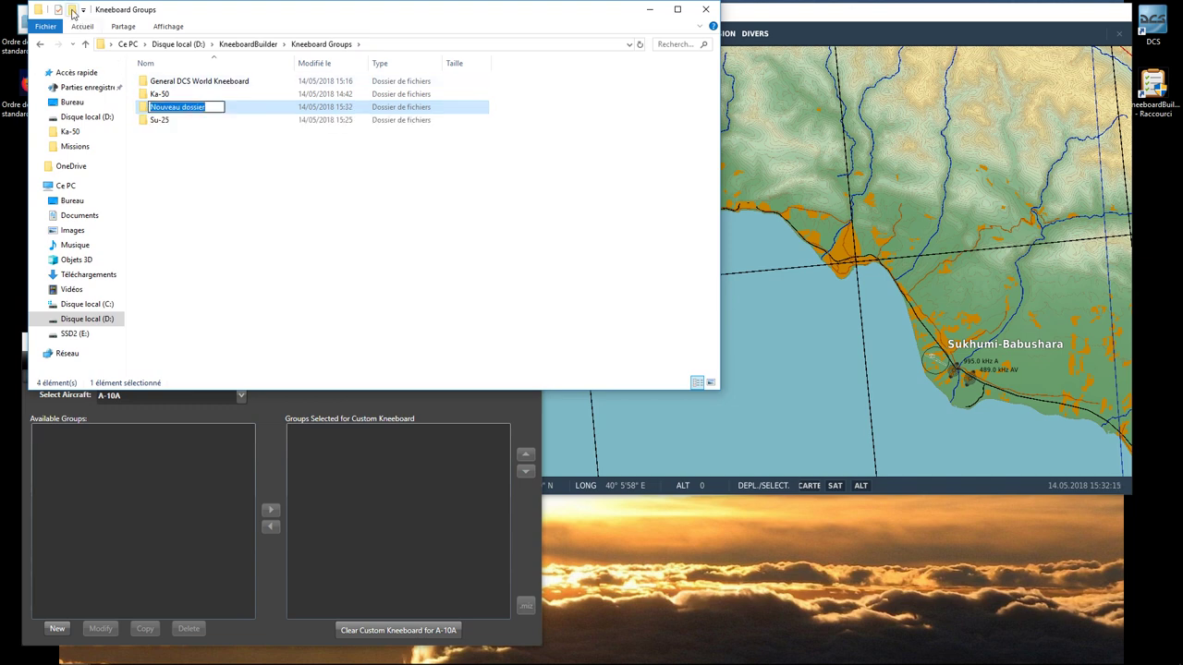
{"action": "type", "text": "A-10A"}
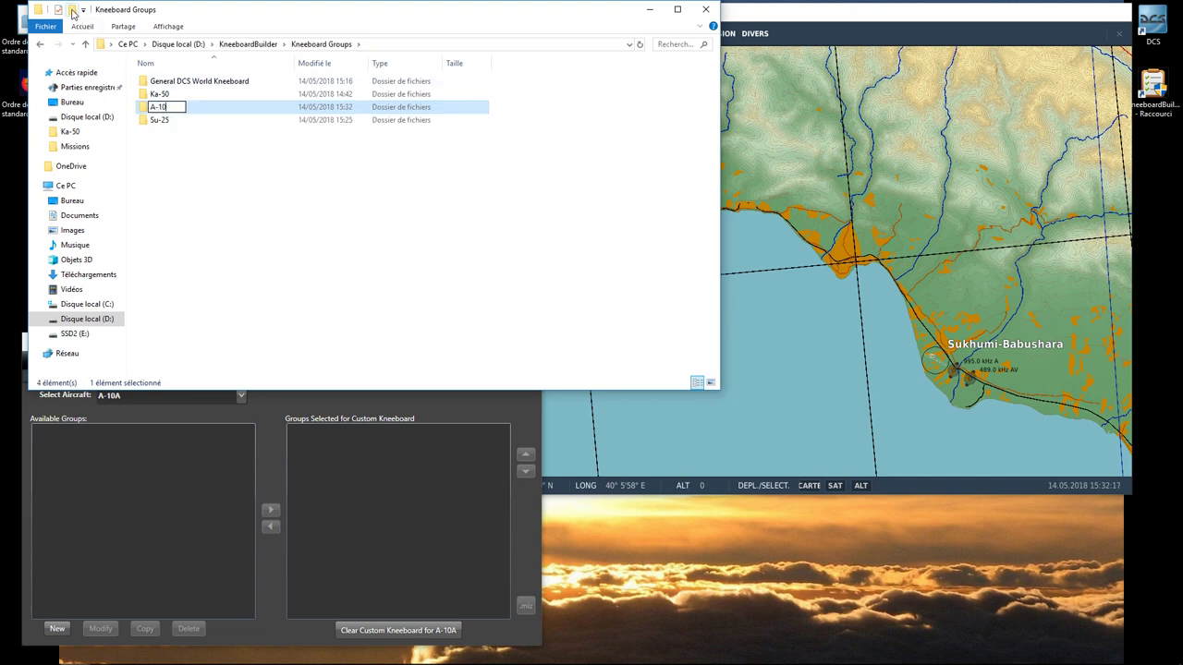
{"action": "key", "text": "Return"}
- Copy the manual folder from the Su-25 folder into the A-10A folder in Kneeboard Groups
{"action": "key", "text": "Down"}
{"action": "key", "text": "Down"}
{"action": "key", "text": "Down"}
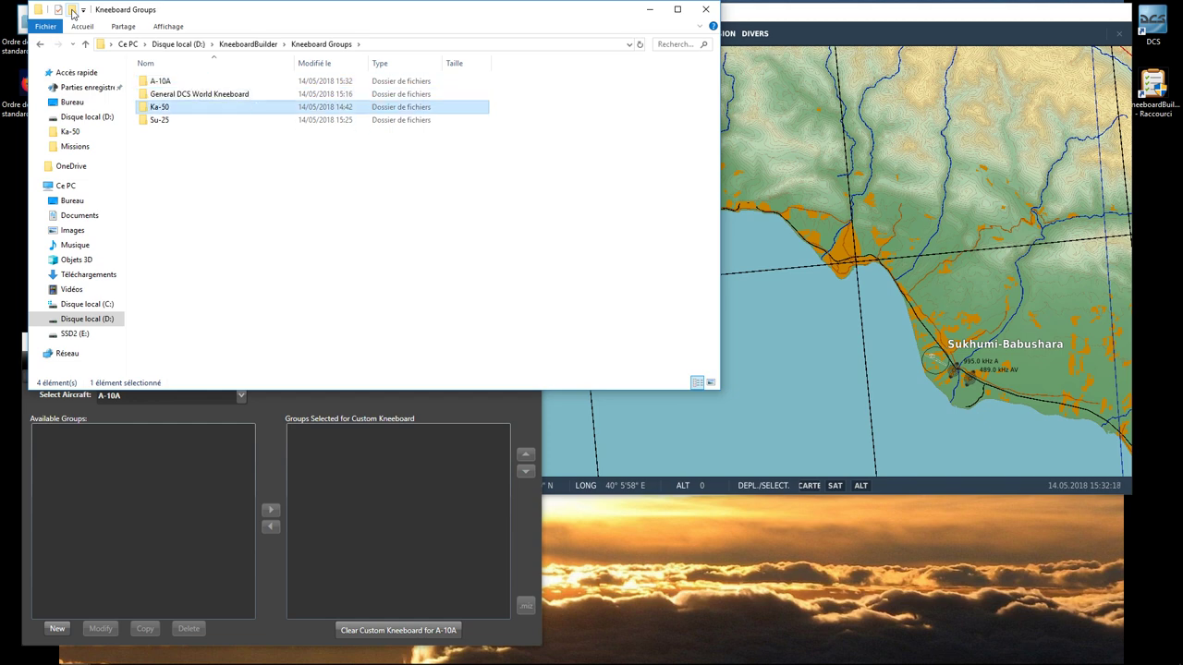
{"action": "key", "text": "Return"}
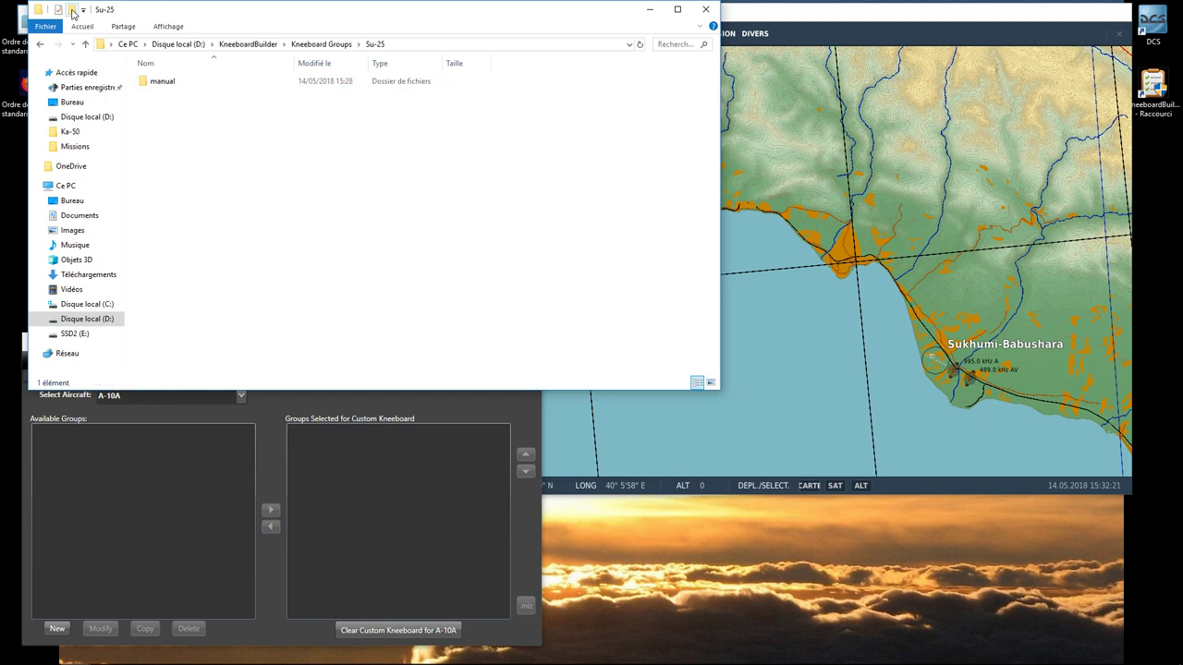
{"action": "key", "text": "Down"}
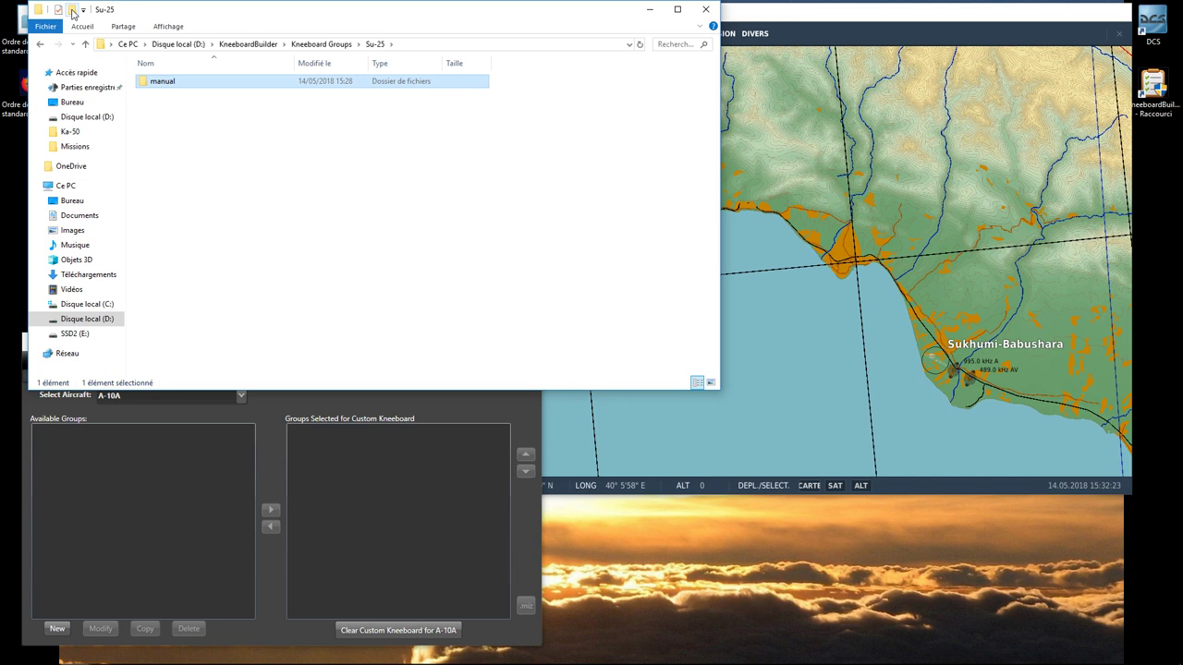
{"action": "left_click", "coordinate": [328, 44]}
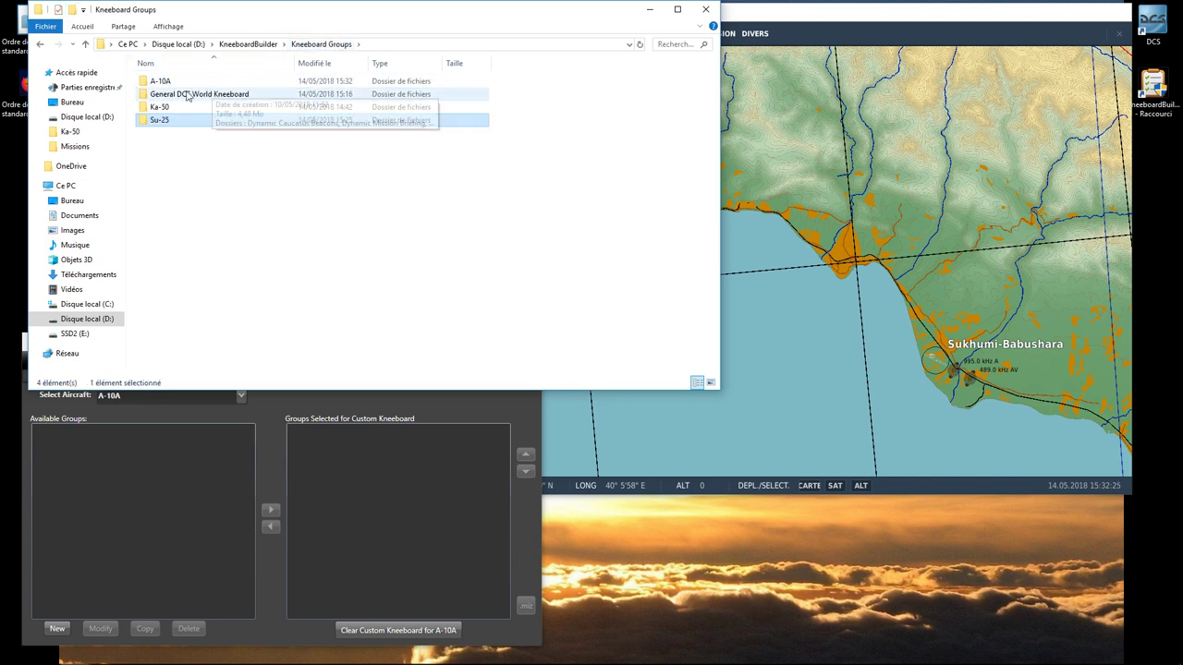
{"action": "left_click", "coordinate": [167, 84]}
{"action": "double_click", "coordinate": [168, 84]}
{"action": "key", "text": "ctrl+v"}
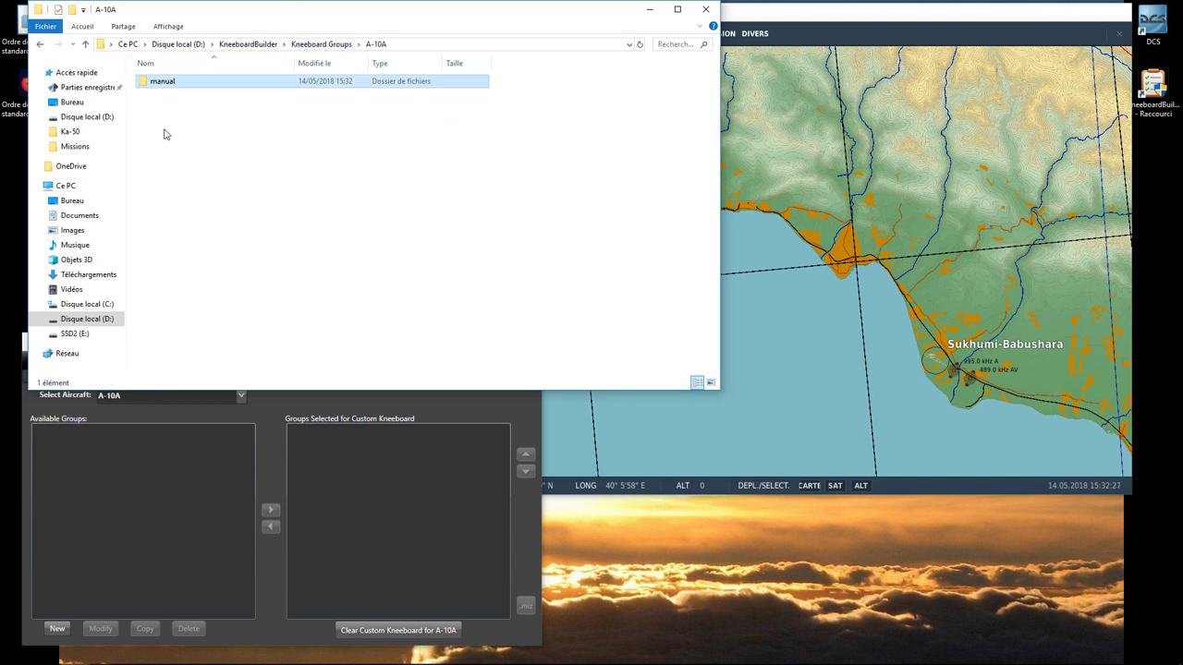
{"action": "left_click", "coordinate": [273, 184]}
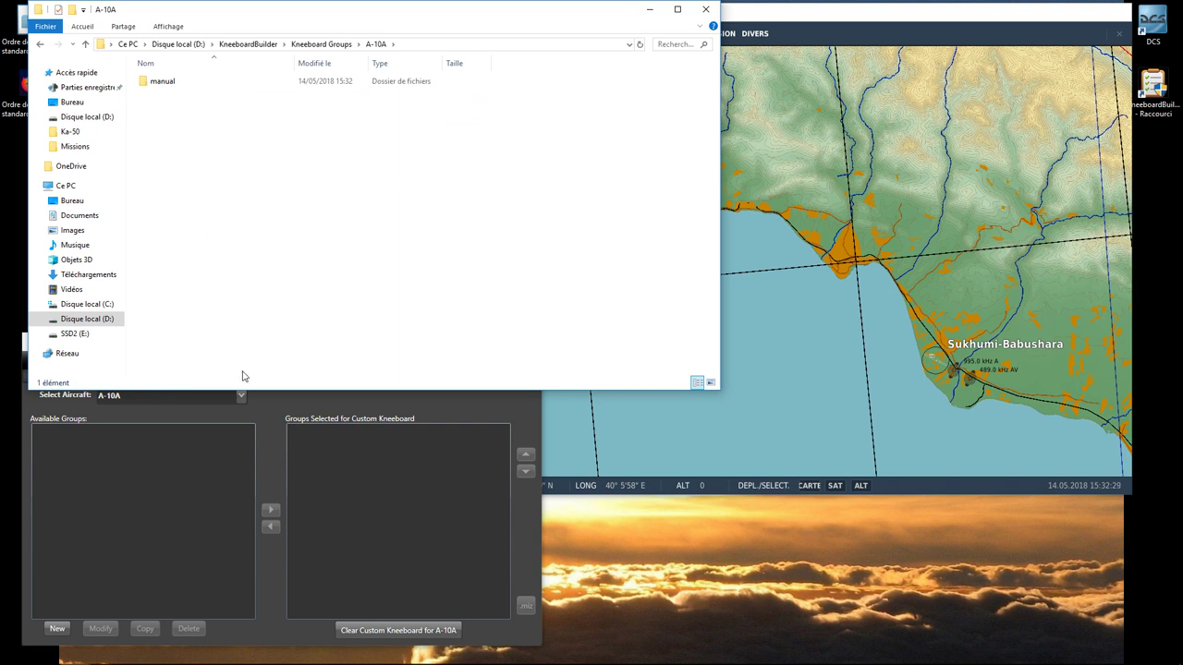
- Refresh the available groups in DCS Kneeboard Builder by switching the aircraft to F-15C and back to A-10A
{"action": "left_click", "coordinate": [290, 414]}
{"action": "left_click", "coordinate": [238, 398]}
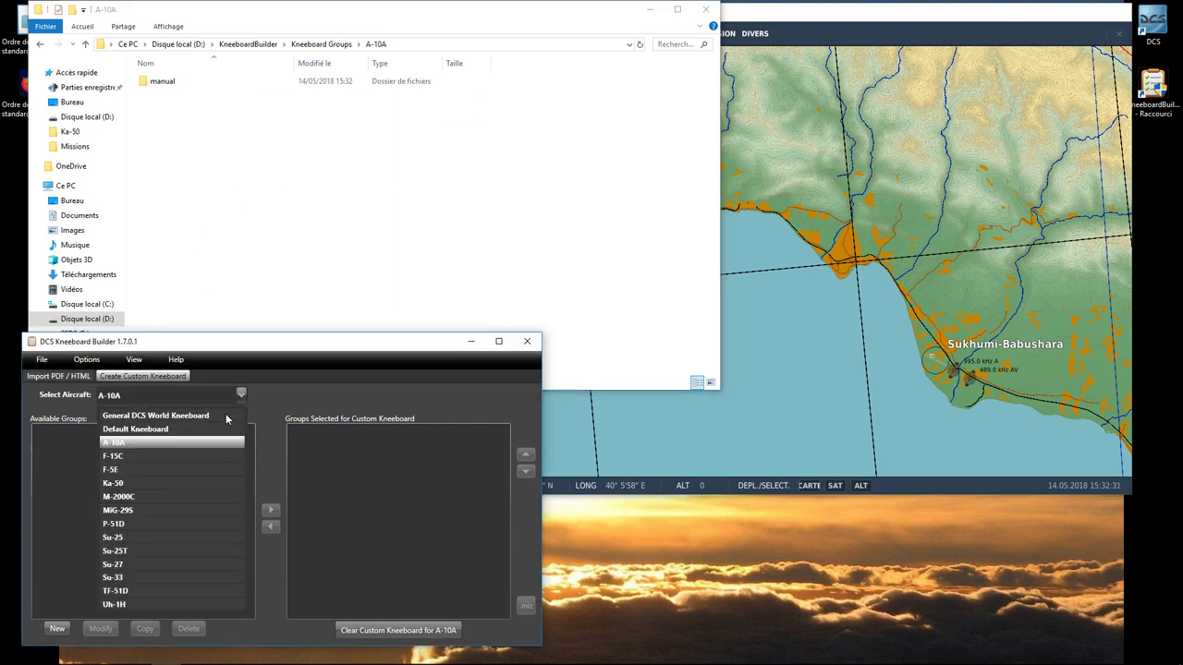
{"action": "left_click", "coordinate": [184, 450]}
{"action": "left_click", "coordinate": [197, 398]}
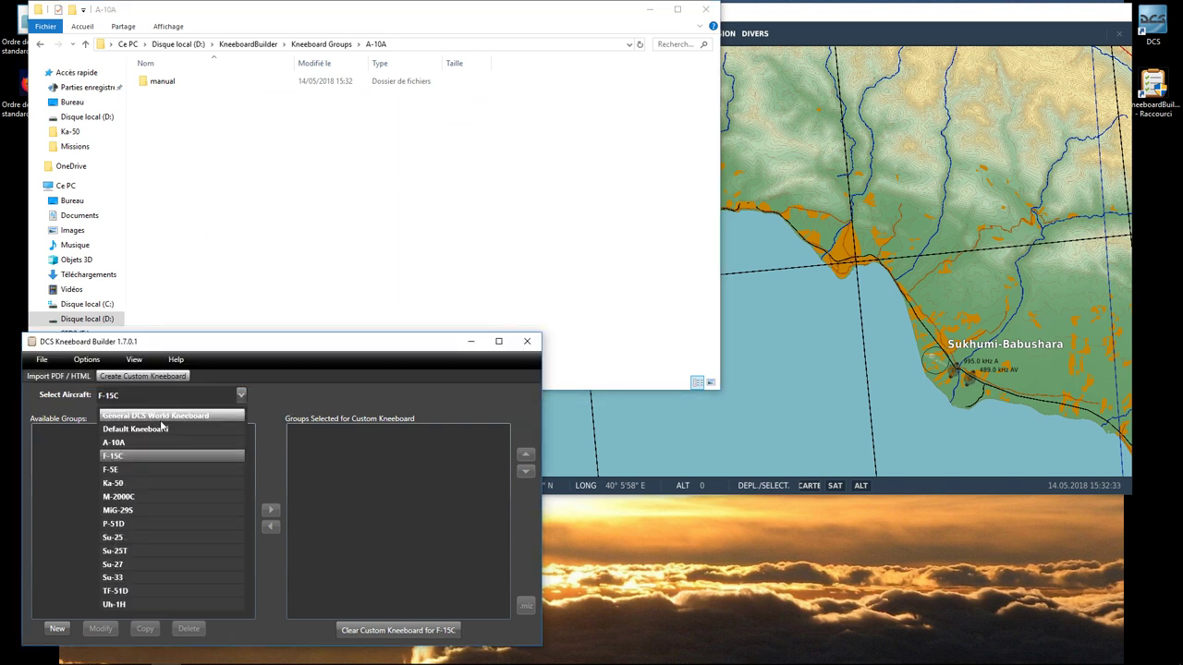
{"action": "left_click", "coordinate": [167, 417]}
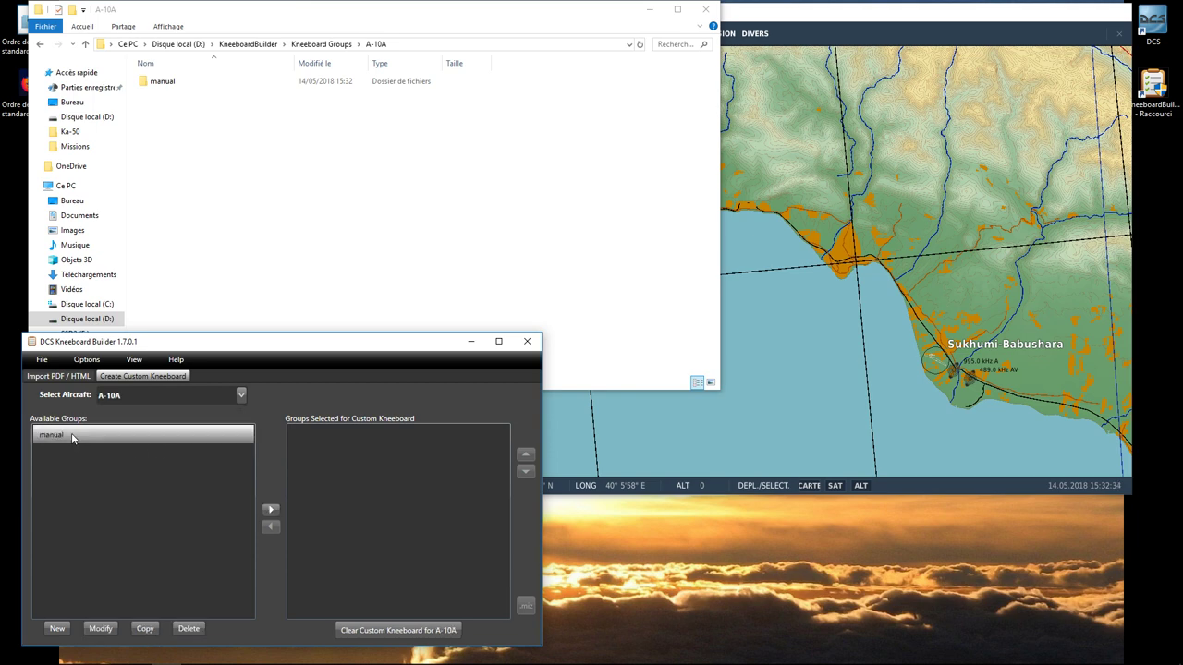
- Build the A-10A custom kneeboard from the manual group, with the A-10A kneeboard folder open for checking the output
{"action": "left_click", "coordinate": [271, 510]}
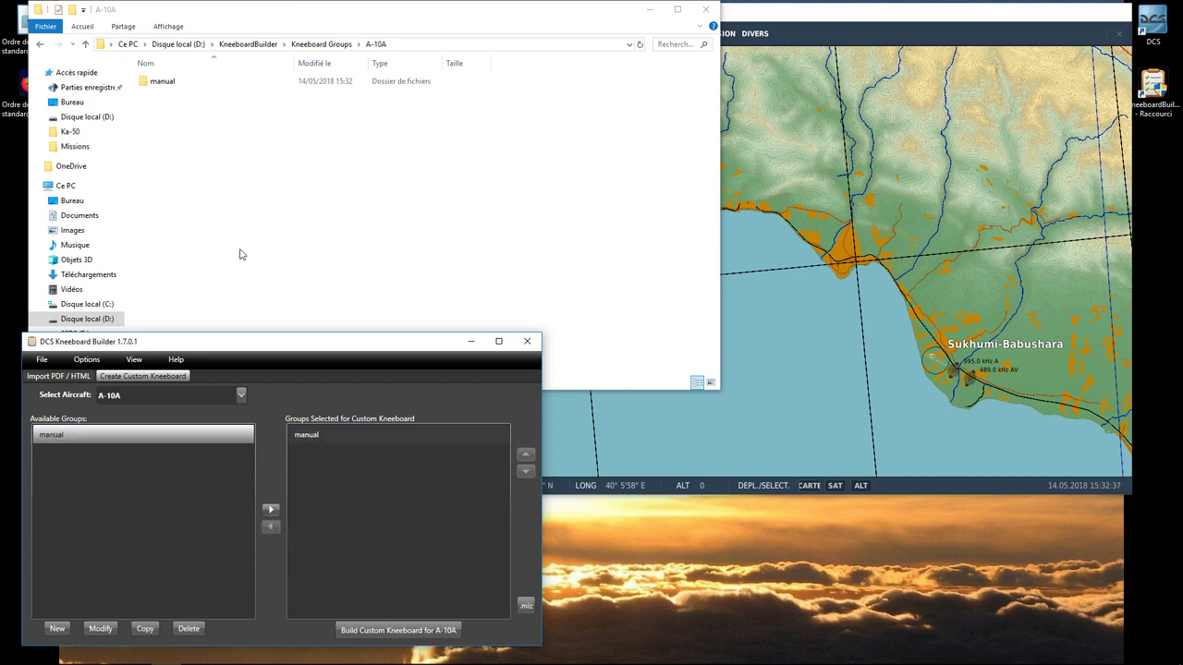
{"action": "left_click", "coordinate": [135, 361]}
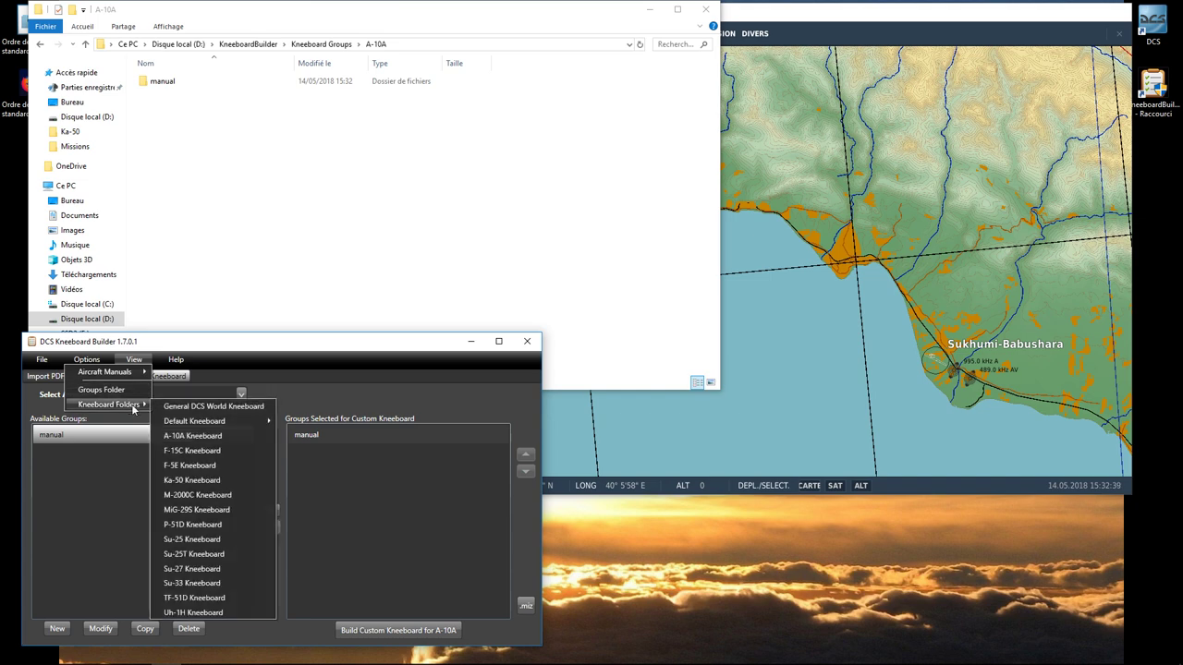
{"action": "mouse_move", "coordinate": [129, 408]}
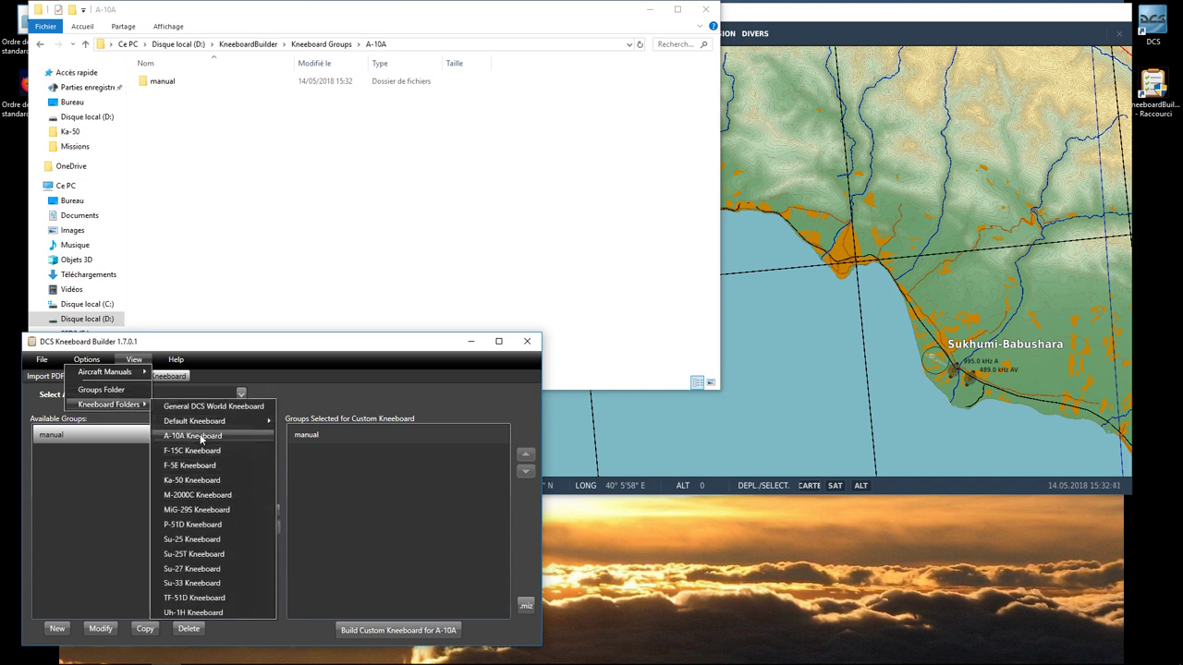
{"action": "left_click", "coordinate": [193, 435]}
{"action": "left_click_drag", "start_coordinate": [788, 46], "coordinate": [788, 25]}
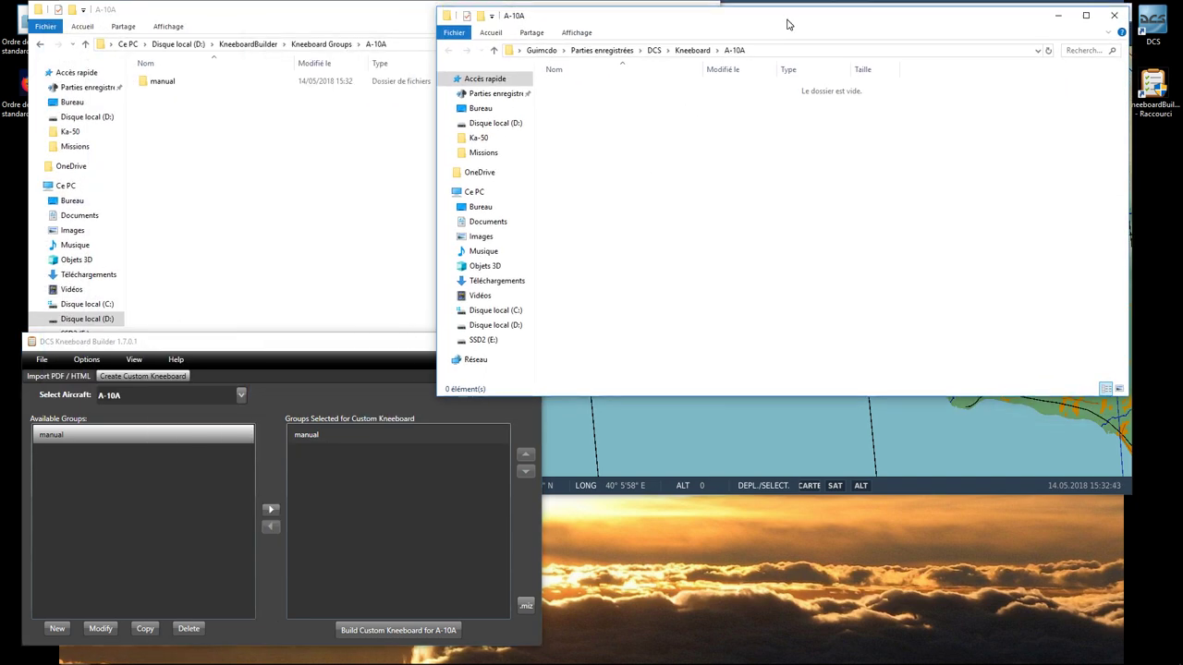
{"action": "left_click", "coordinate": [381, 634]}
{"action": "left_click", "coordinate": [370, 522]}
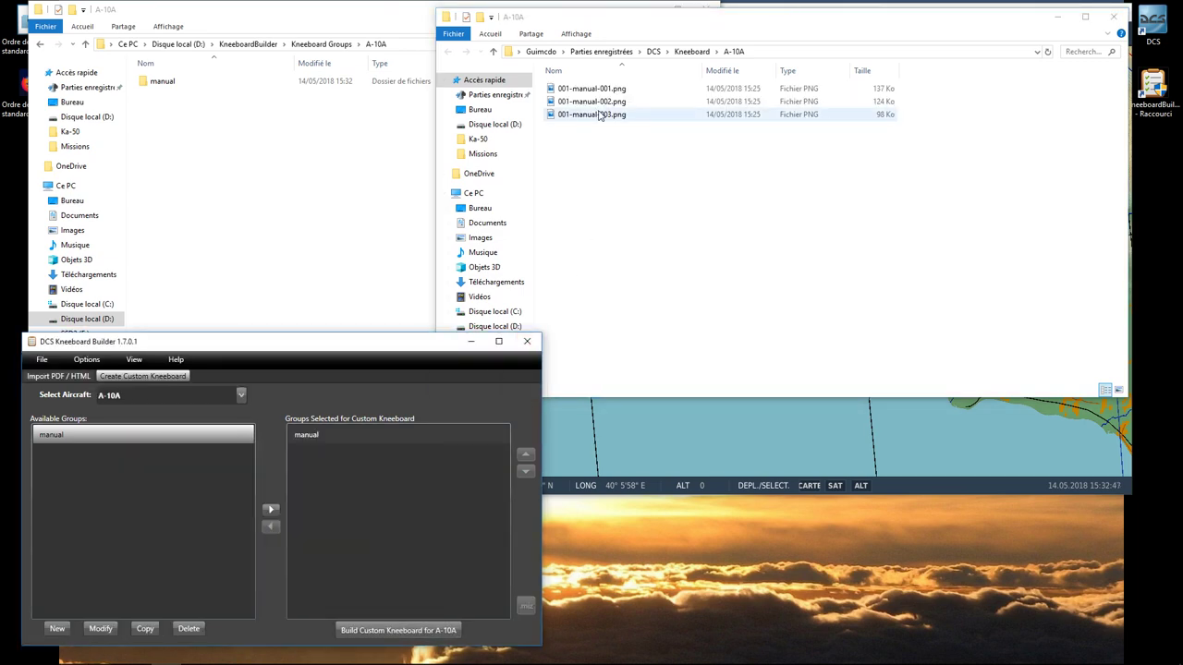
- Switch to the DCS mission editor and change the aircraft at Gudauta to the USA's A-10A
{"action": "left_click", "coordinate": [716, 420]}
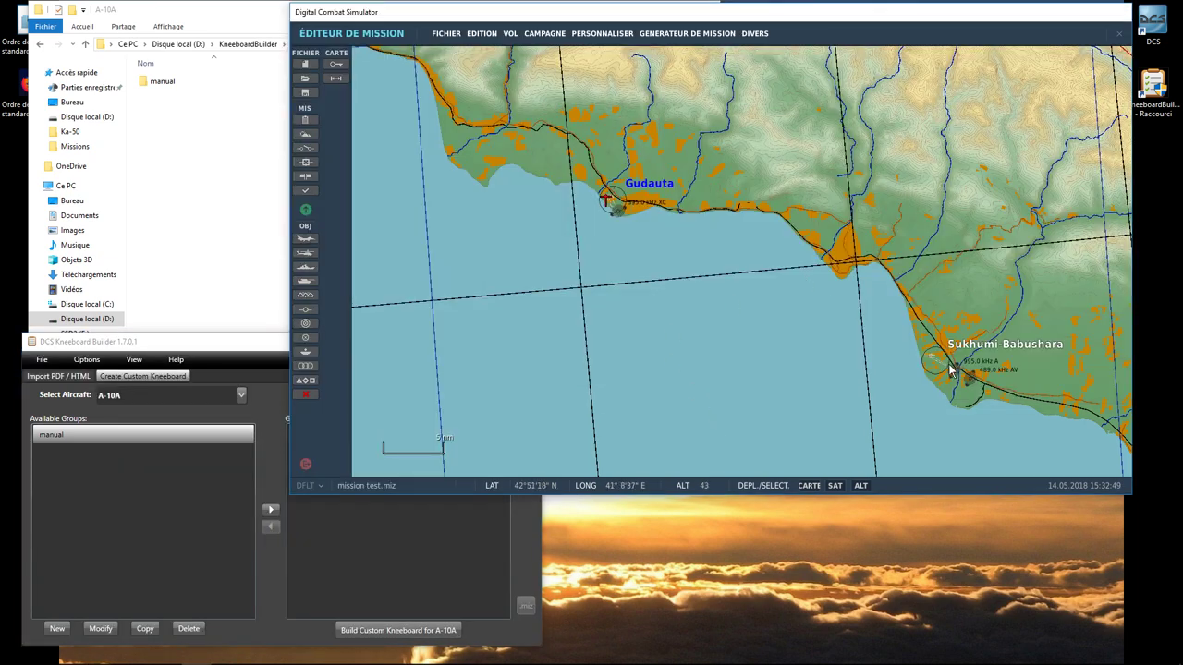
{"action": "left_click", "coordinate": [607, 200]}
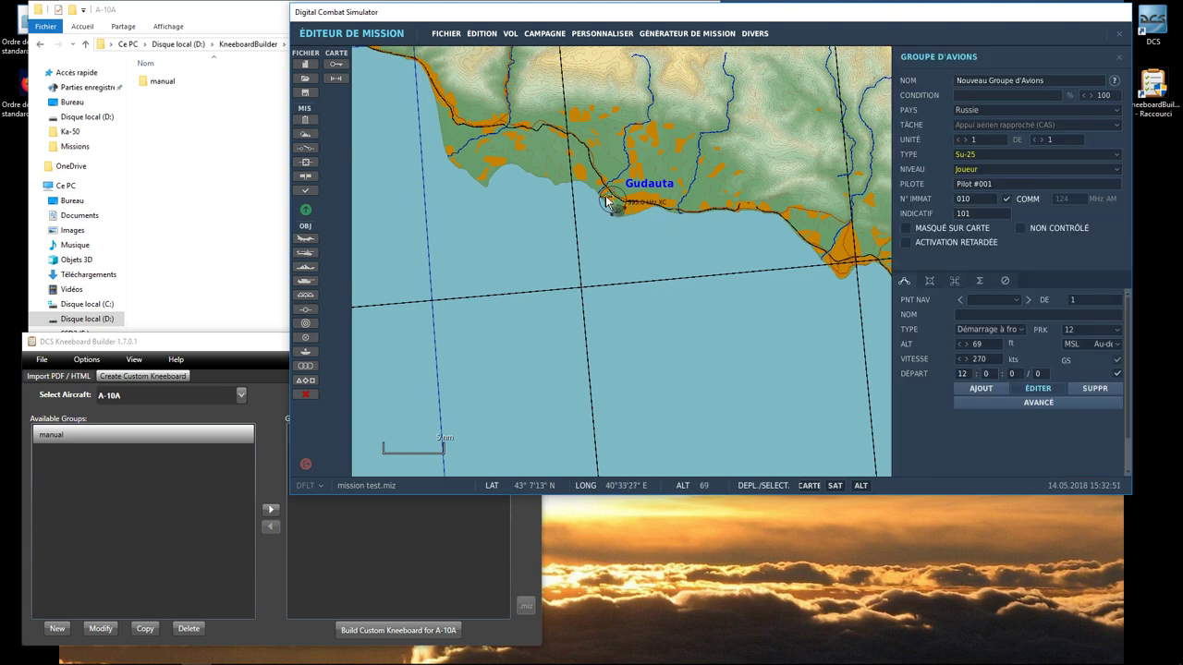
{"action": "left_click", "coordinate": [977, 158]}
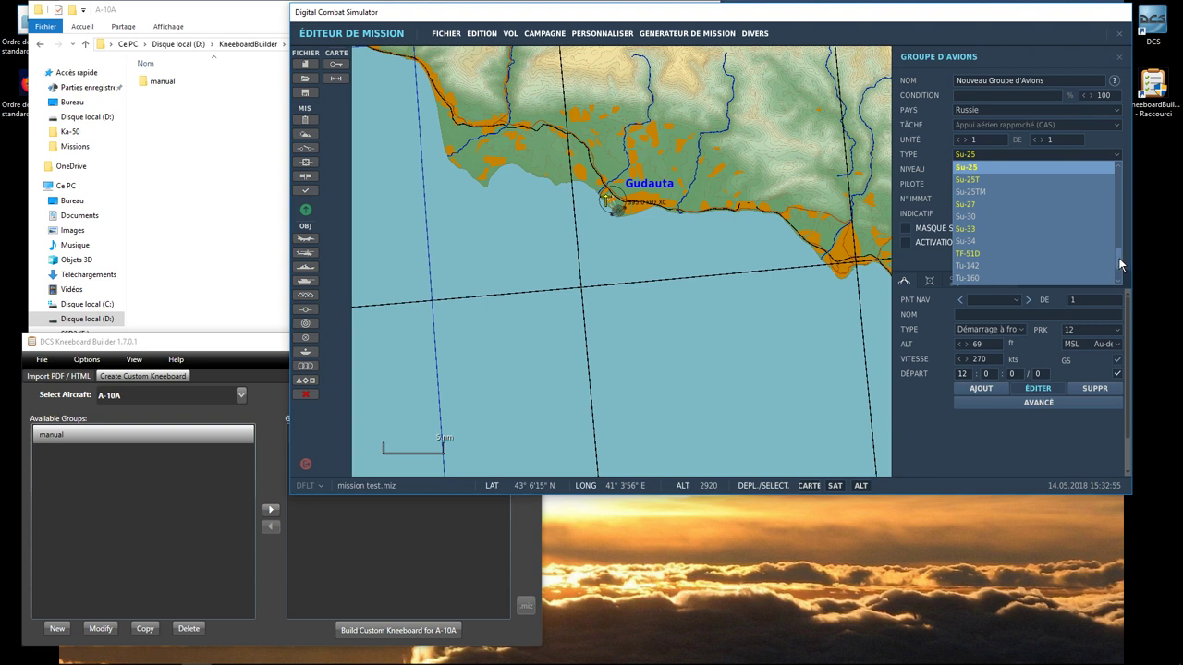
{"action": "left_click_drag", "start_coordinate": [1117, 258], "coordinate": [1117, 157]}
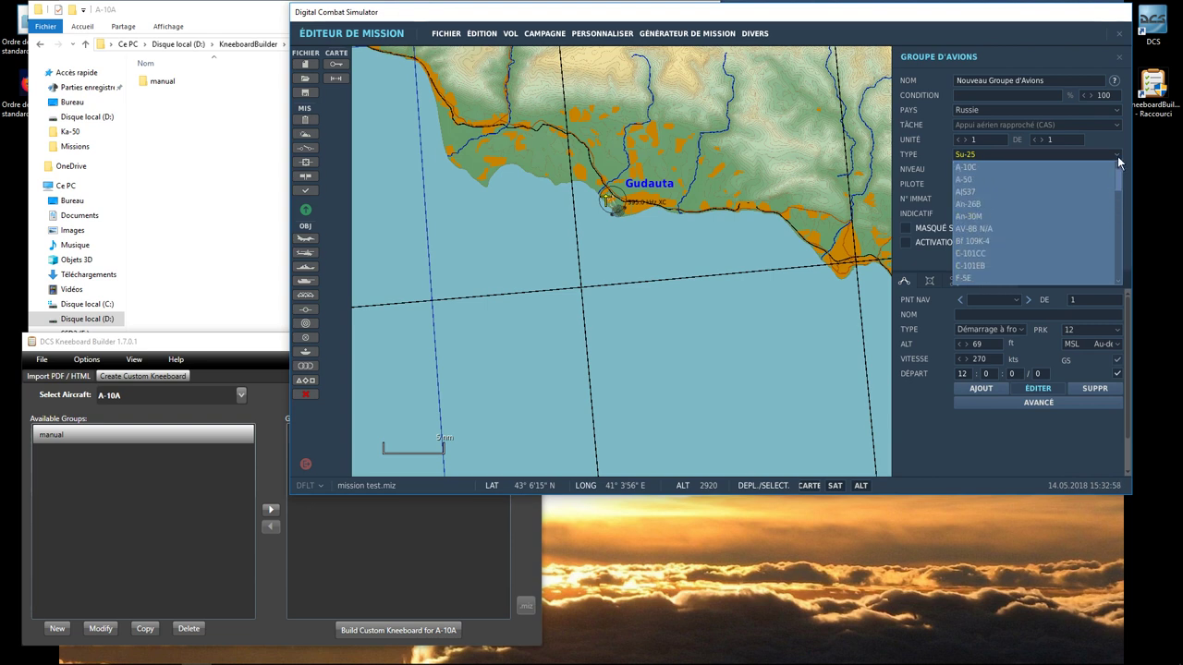
{"action": "left_click", "coordinate": [983, 108]}
{"action": "left_click", "coordinate": [979, 120]}
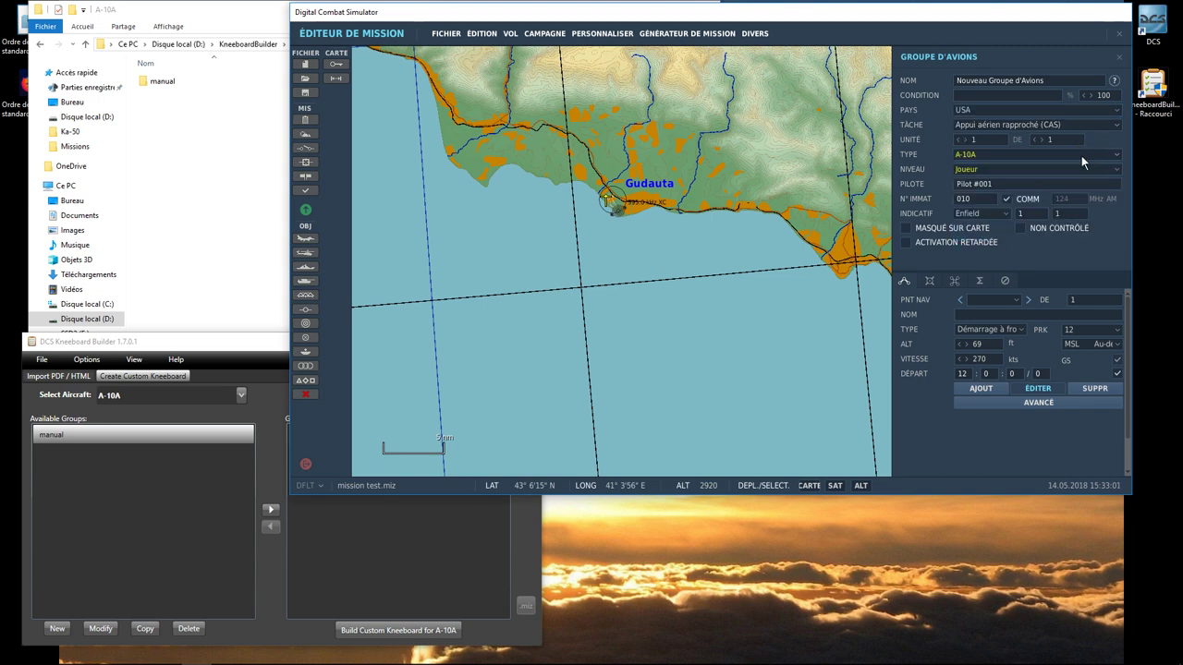
- Launch the edited mission and start the flight from its briefing
{"action": "left_click", "coordinate": [305, 210]}
{"action": "left_click", "coordinate": [618, 296]}
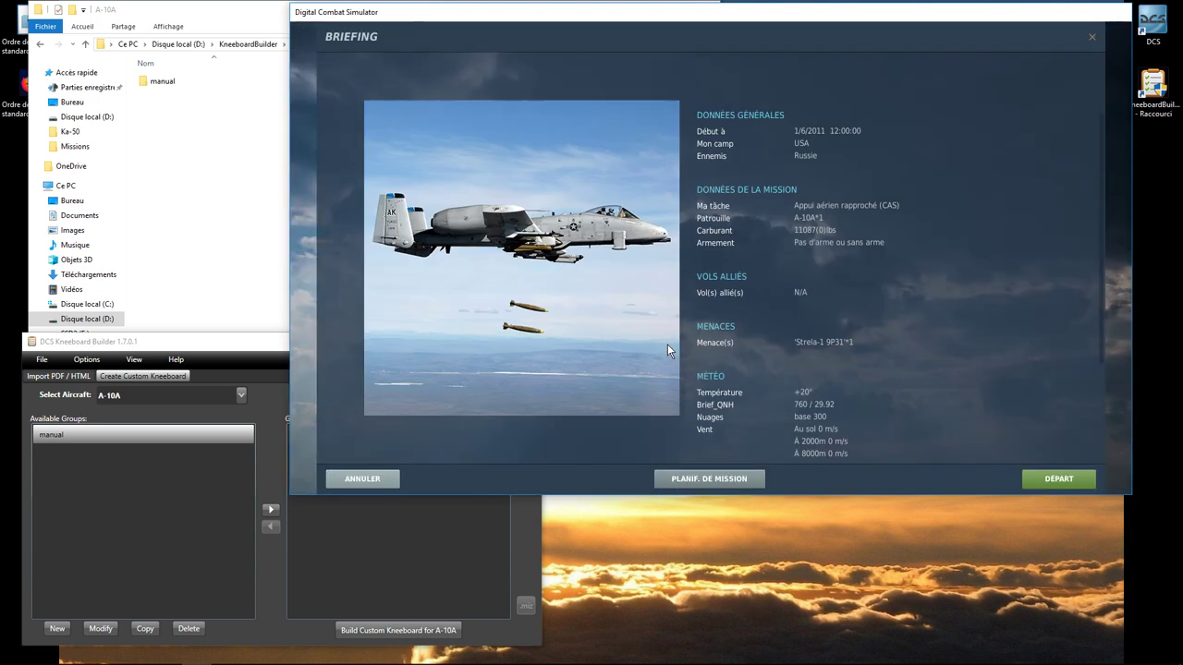
{"action": "left_click", "coordinate": [1050, 485]}
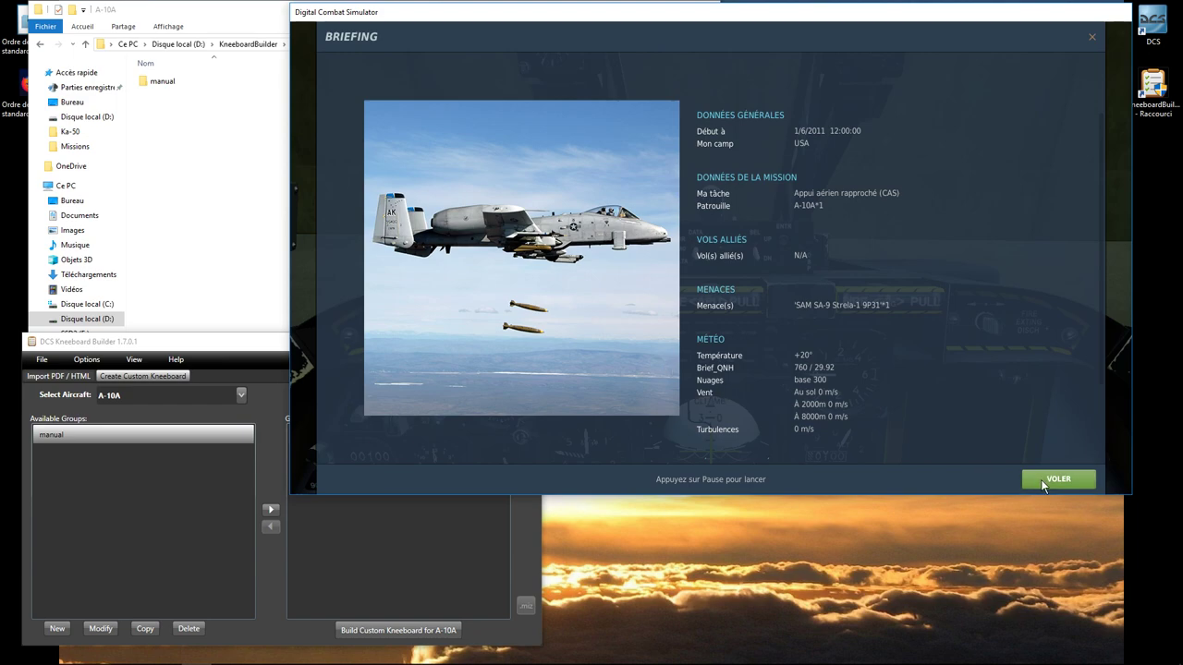
{"action": "left_click", "coordinate": [1044, 482]}
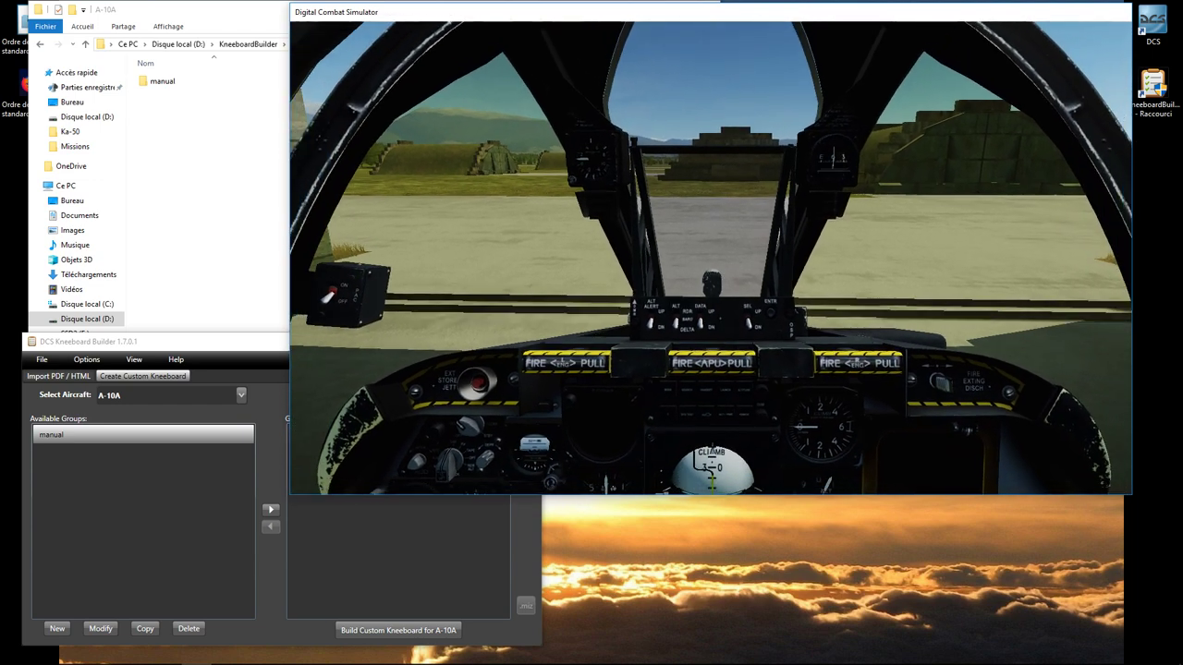
- Display the kneeboard in the A-10A cockpit and page forward past the maps and Su-25 manual pages to the mission order's last page
{"action": "key", "text": "shift+k"}
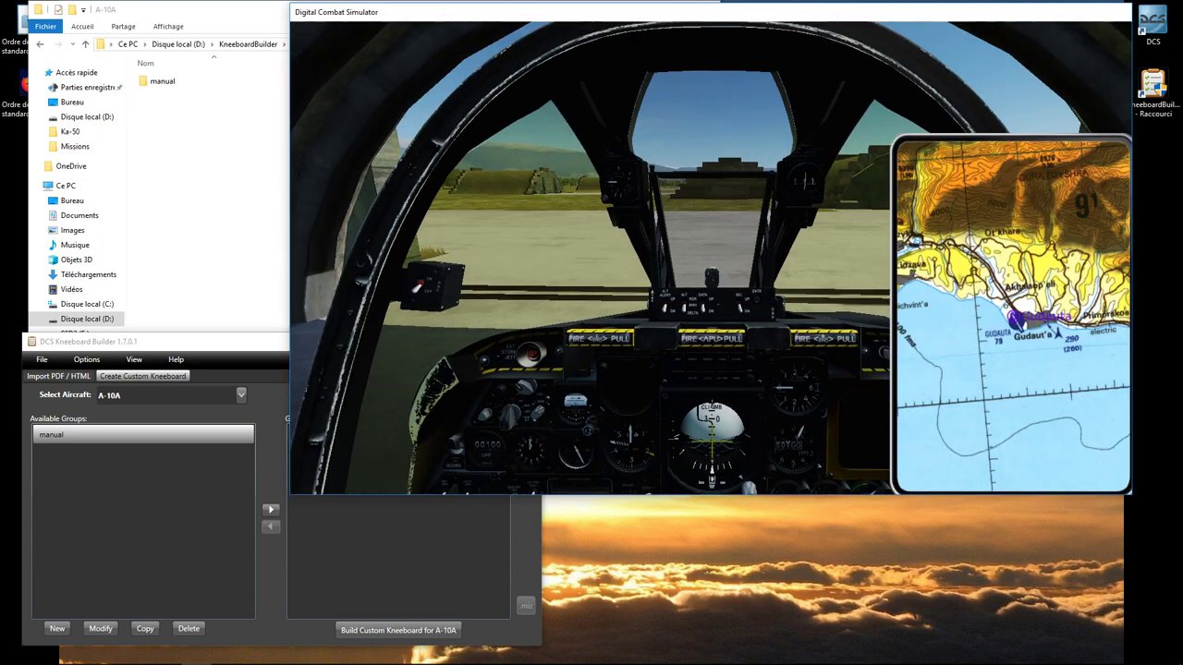
{"action": "key", "text": "bracketright"}
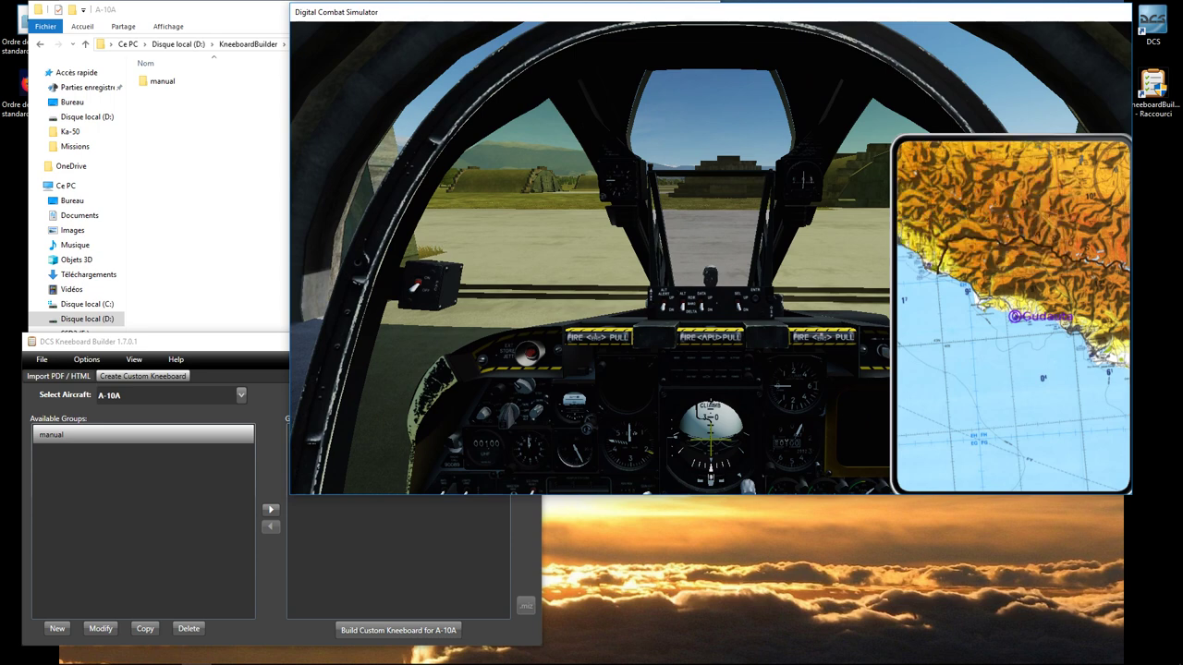
{"action": "key", "text": "bracketright"}
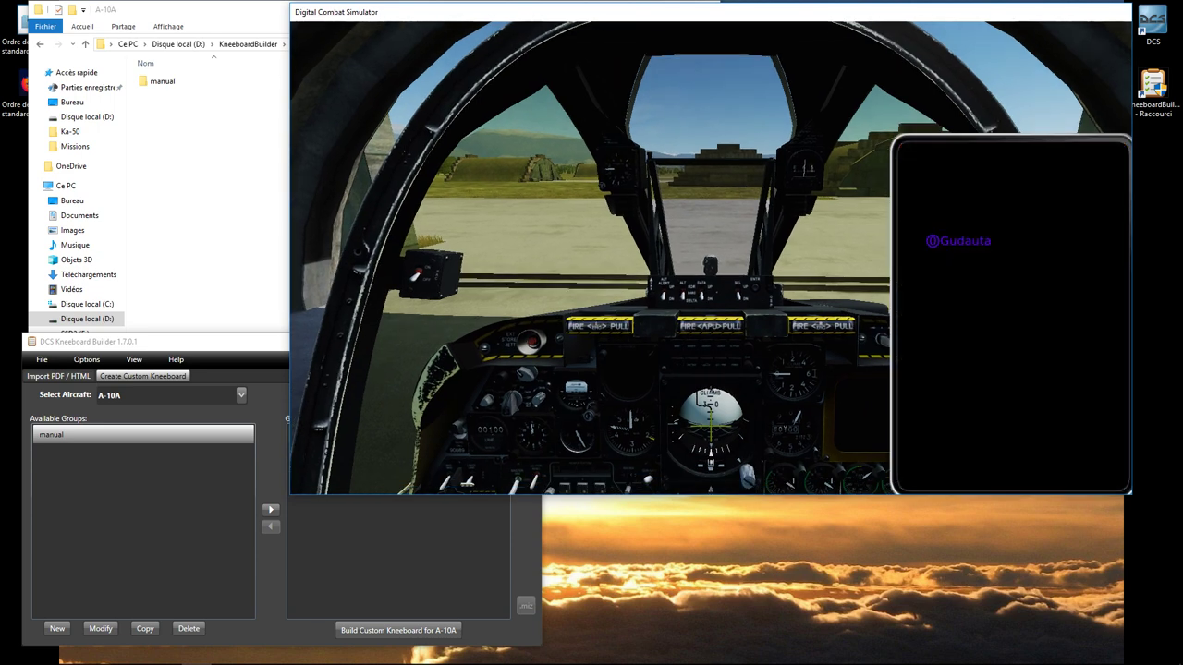
{"action": "key", "text": "bracketright"}
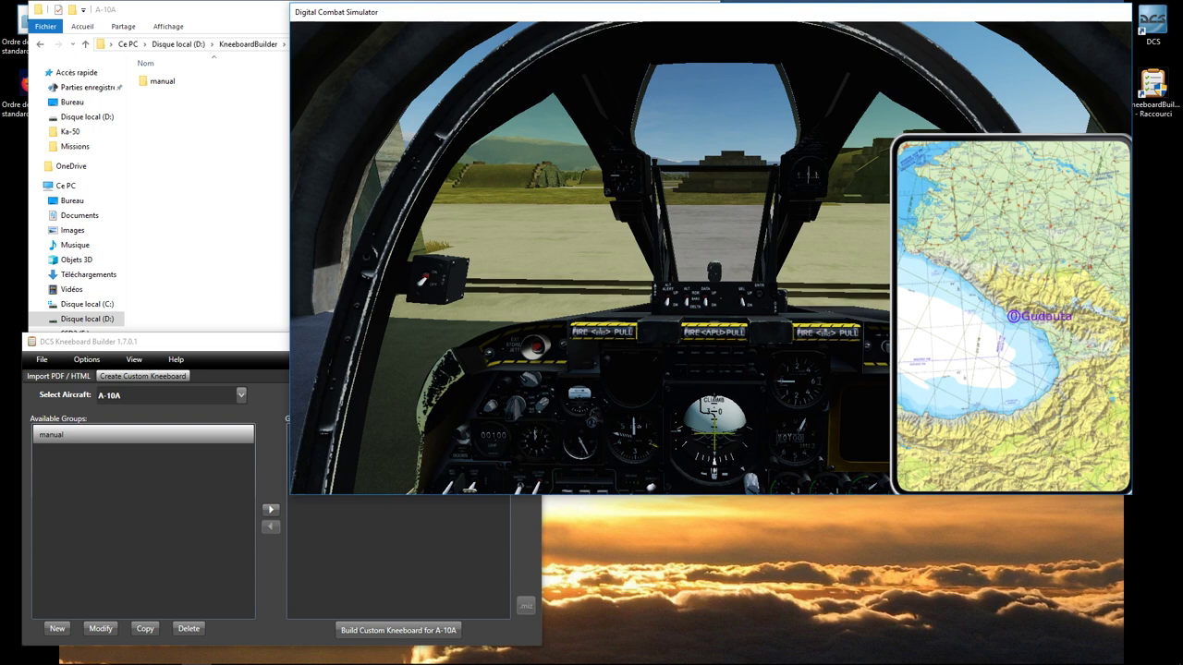
{"action": "key", "text": "bracketright"}
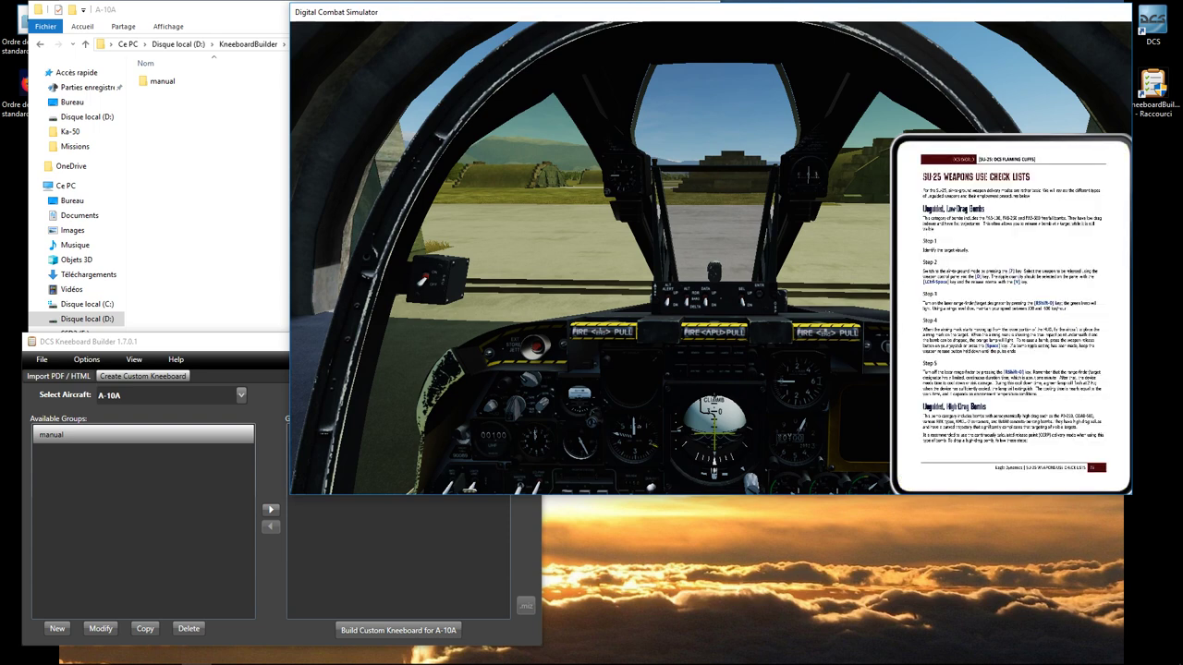
{"action": "key", "text": "bracketright"}
{"action": "key", "text": "bracketright"}
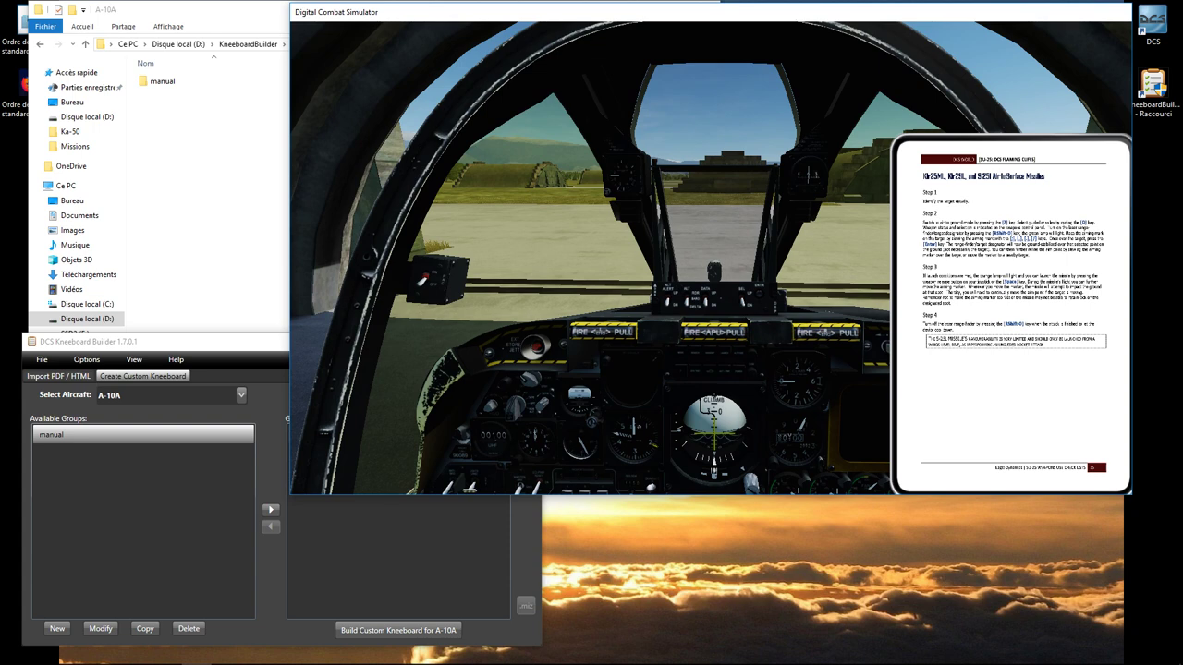
{"action": "key", "text": "bracketright"}
{"action": "key", "text": "bracketright"}
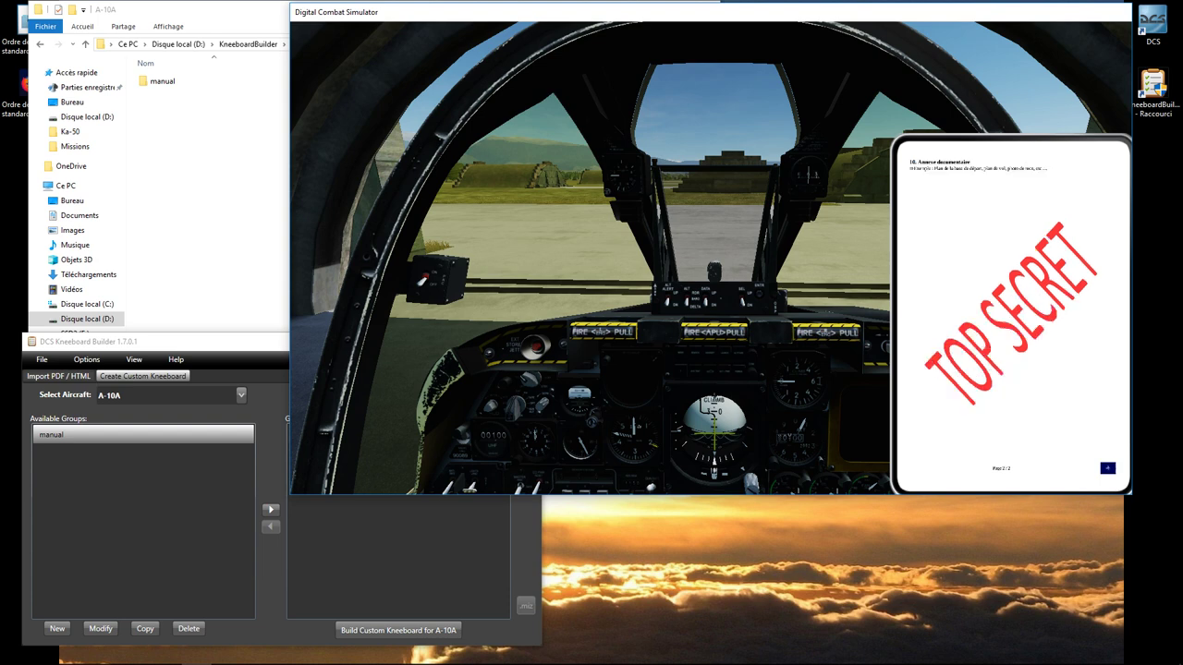
- Page the kneeboard back from the mission order to the overview map preceding the Su-25 manual pages
{"action": "key", "text": "bracketleft"}
{"action": "key", "text": "bracketleft"}
{"action": "key", "text": "bracketleft"}
{"action": "key", "text": "bracketleft"}
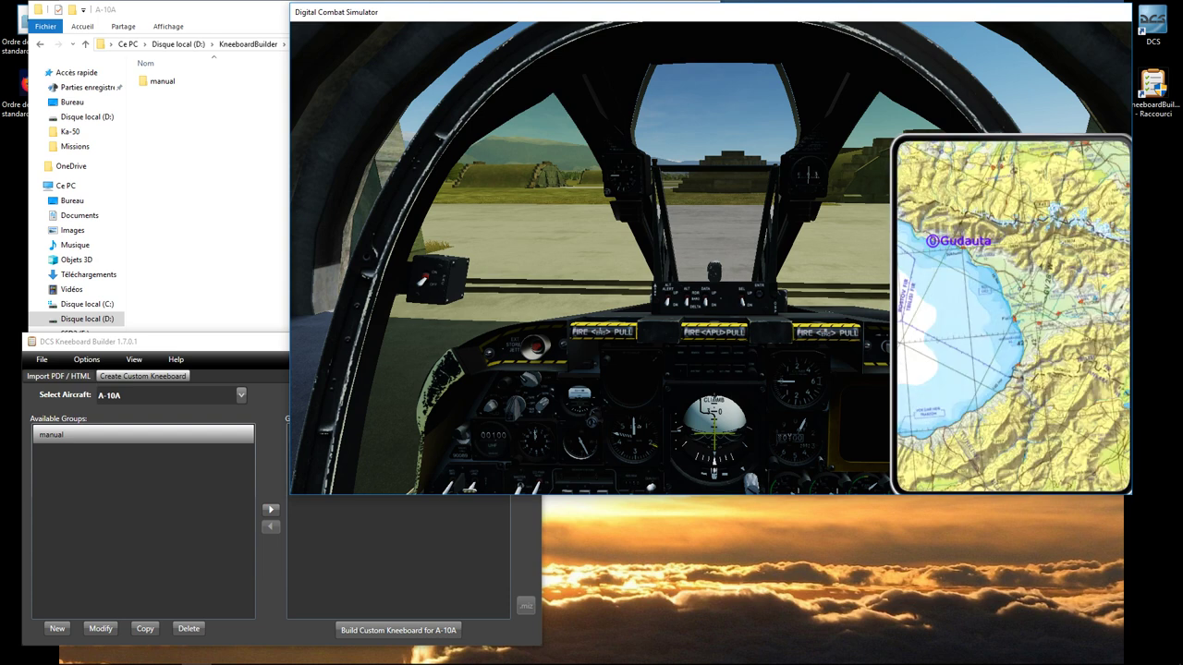
{"action": "key", "text": "bracketleft"}
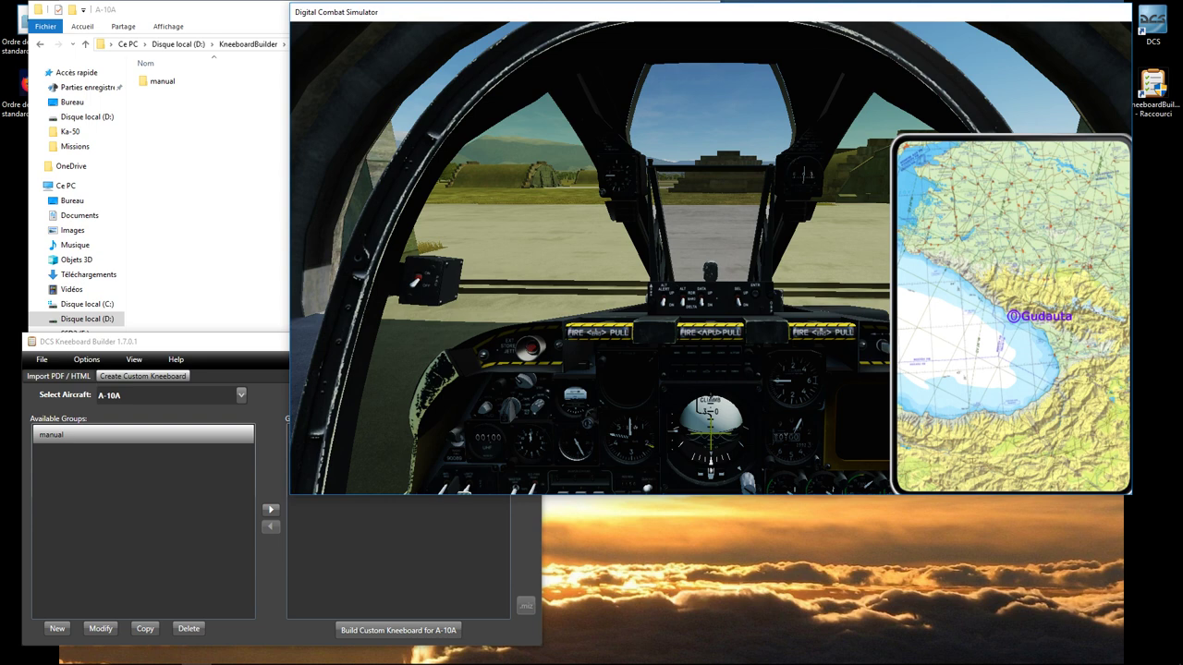
- Page forward again through the Su-25 weapons checklists and the mission order until the kneeboard wraps to the detailed Gudauta map
{"action": "key", "text": "bracketright"}
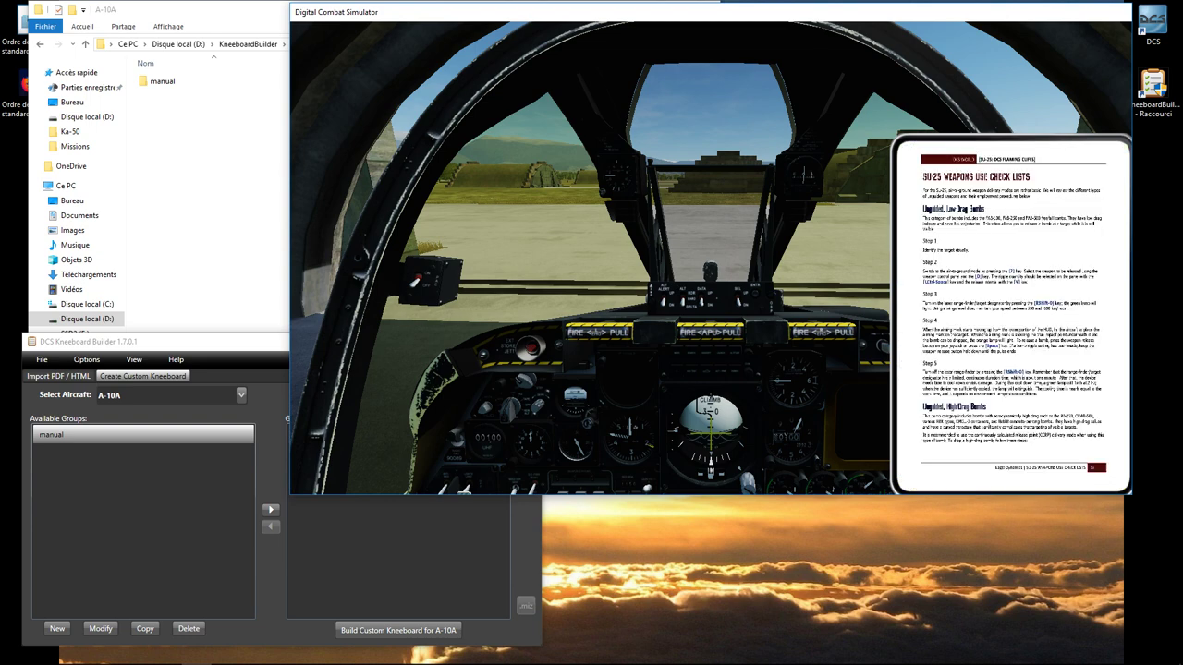
{"action": "key", "text": "bracketright"}
{"action": "key", "text": "bracketright"}
{"action": "key", "text": "bracketright"}
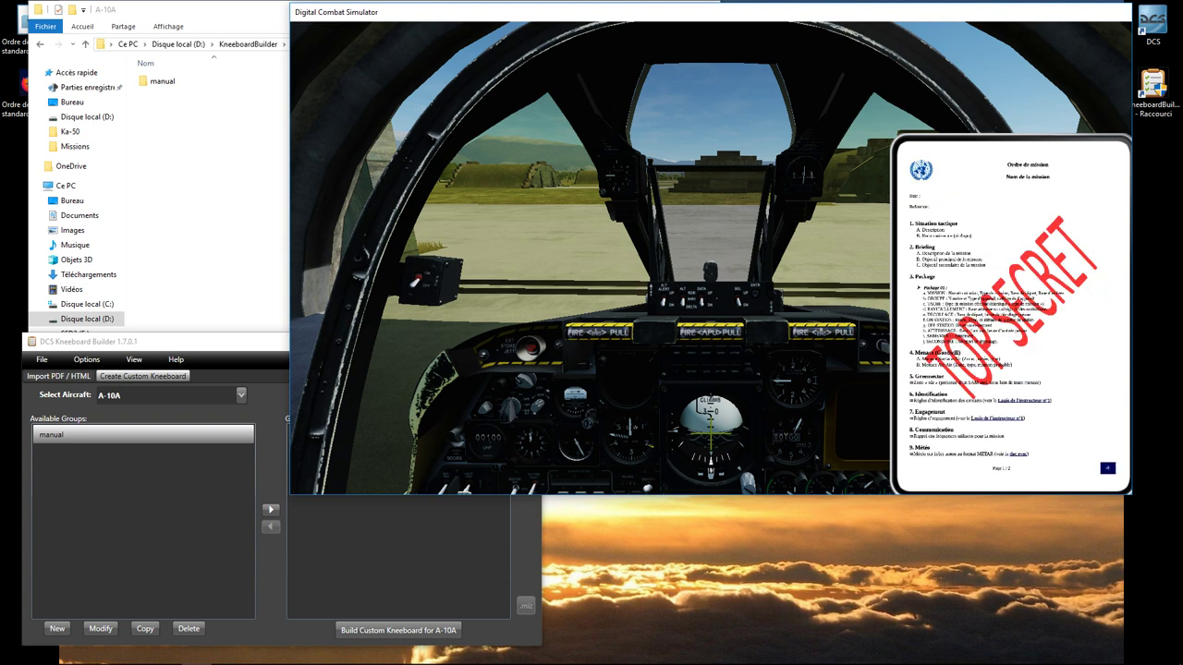
{"action": "key", "text": "bracketright"}
{"action": "key", "text": "bracketright"}
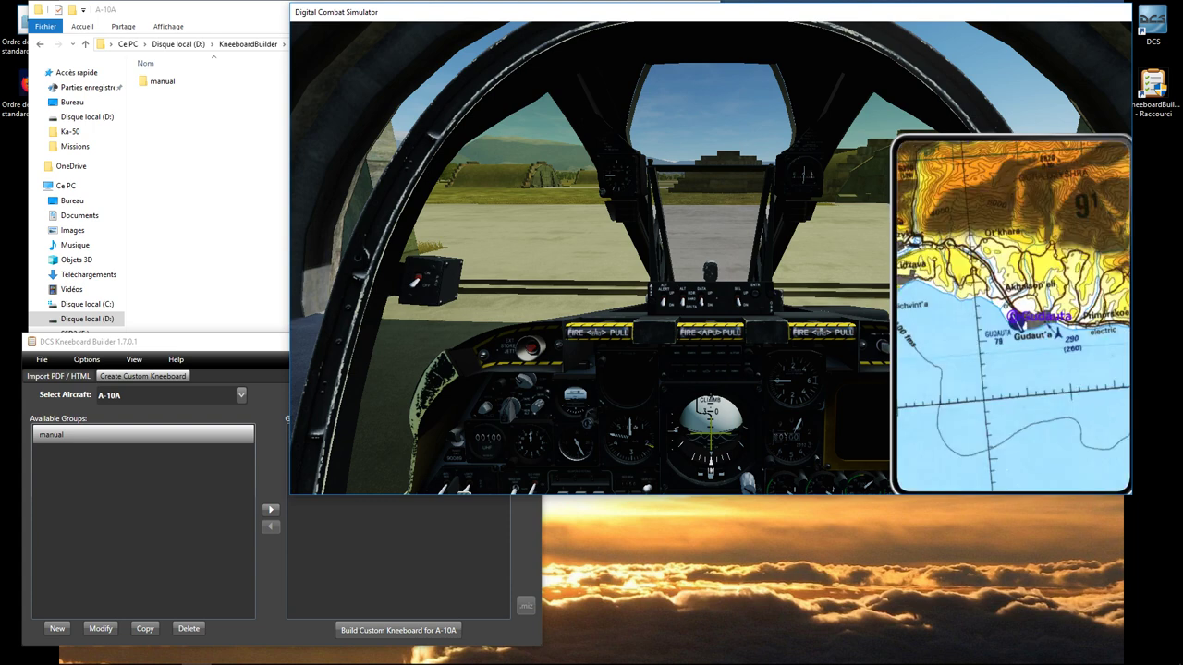
- Review the mission order and Su-25 checklist pages in reverse order, ending on the overview map
{"action": "key", "text": "bracketleft"}
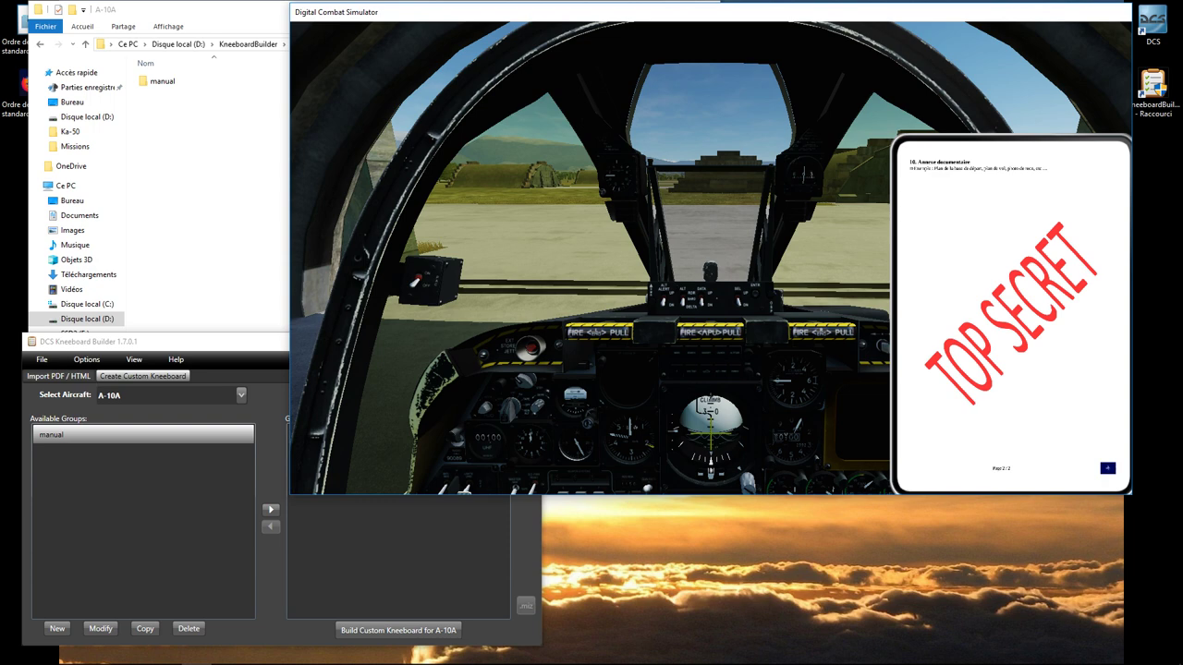
{"action": "key", "text": "bracketleft"}
{"action": "key", "text": "bracketleft"}
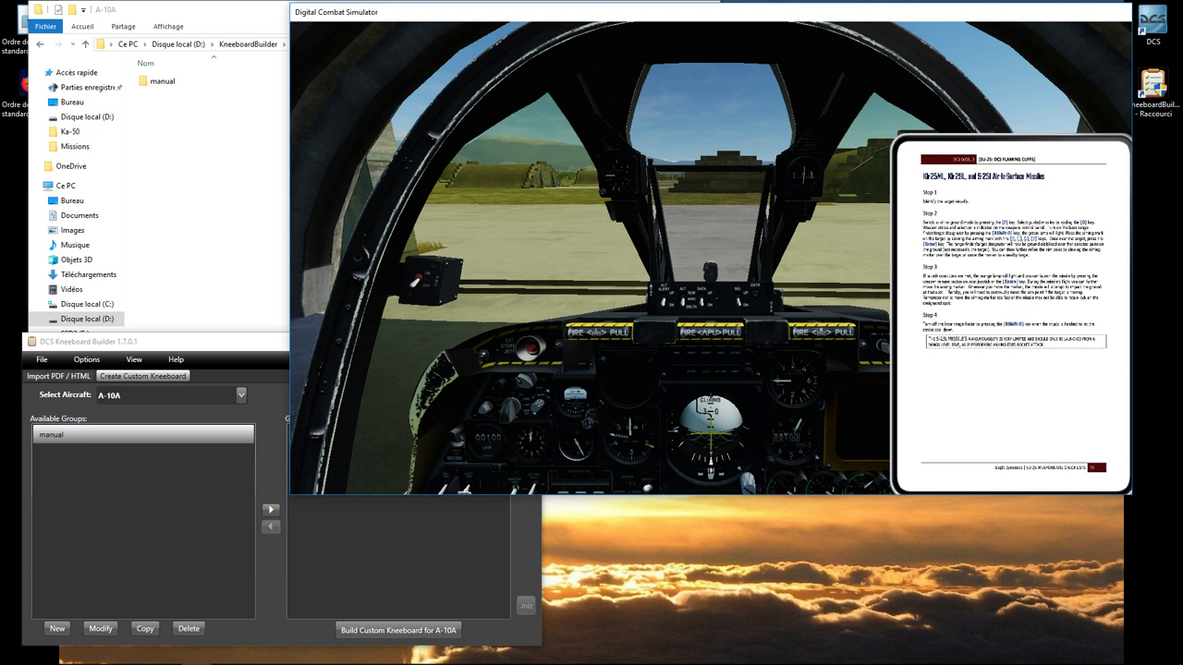
{"action": "key", "text": "bracketleft"}
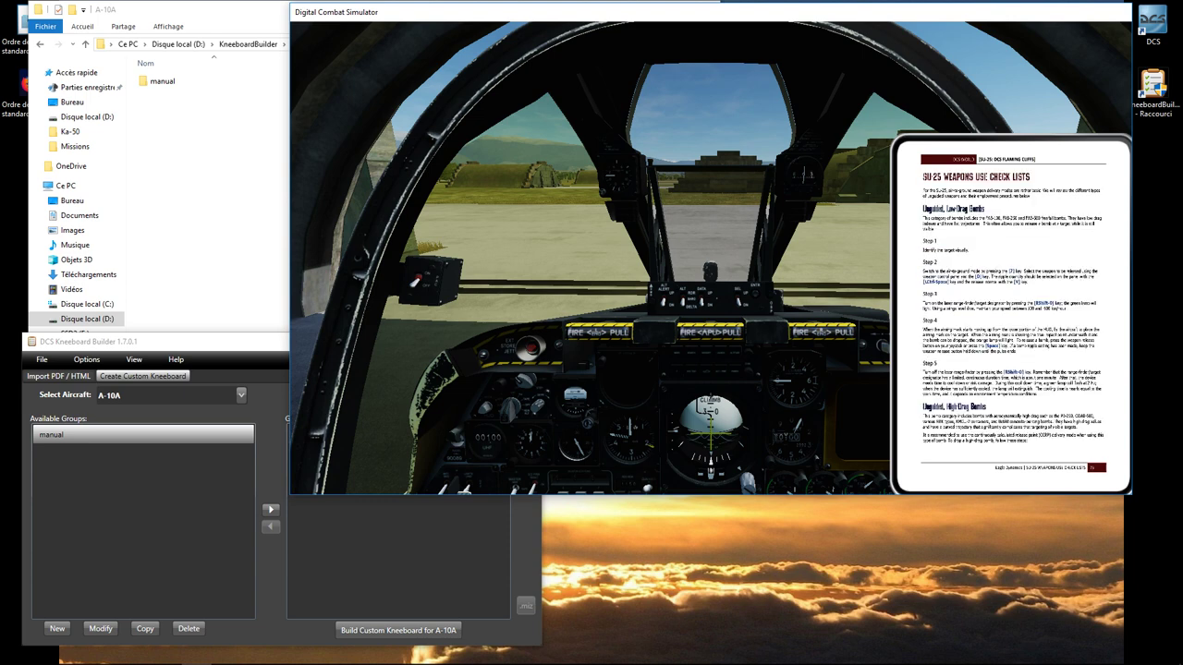
{"action": "key", "text": "bracketleft"}
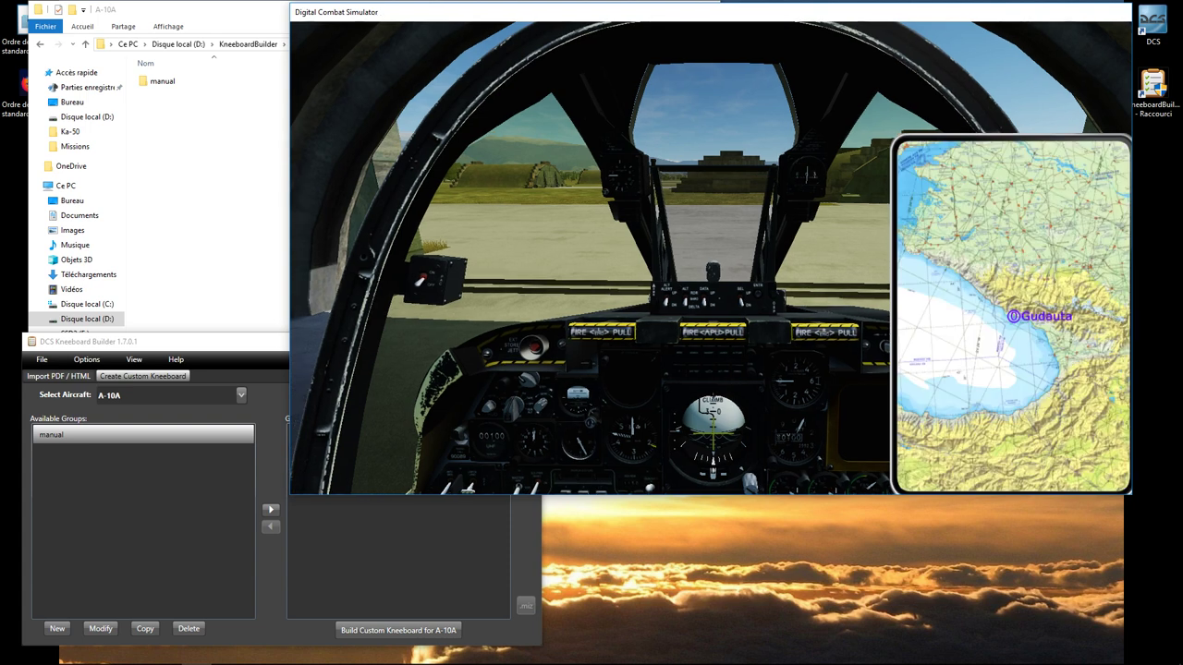